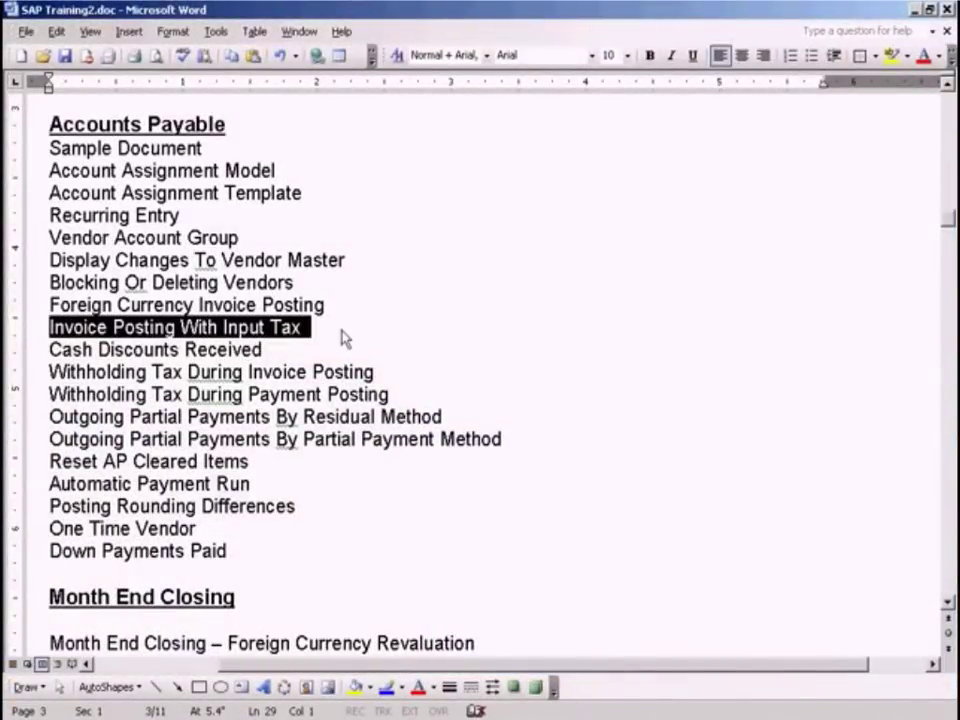
- Highlight the words "Input Tax" in the Accounts Payable topic list and switch to the SAP Easy Access window
left_click(314, 327)
left_click_drag(311, 327, 245, 327)
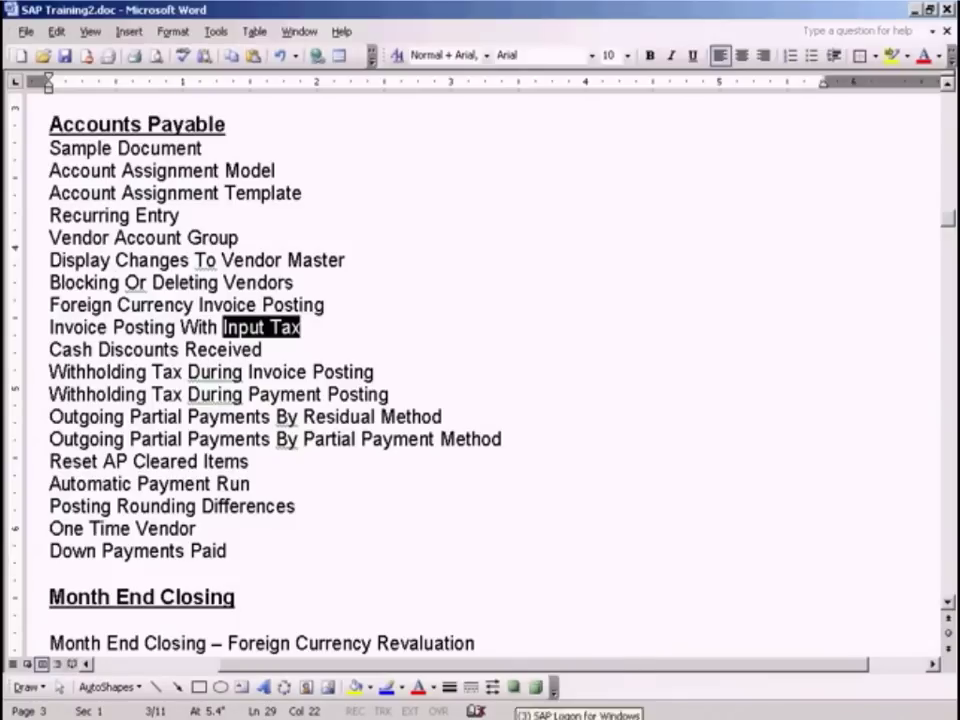
left_click(519, 716)
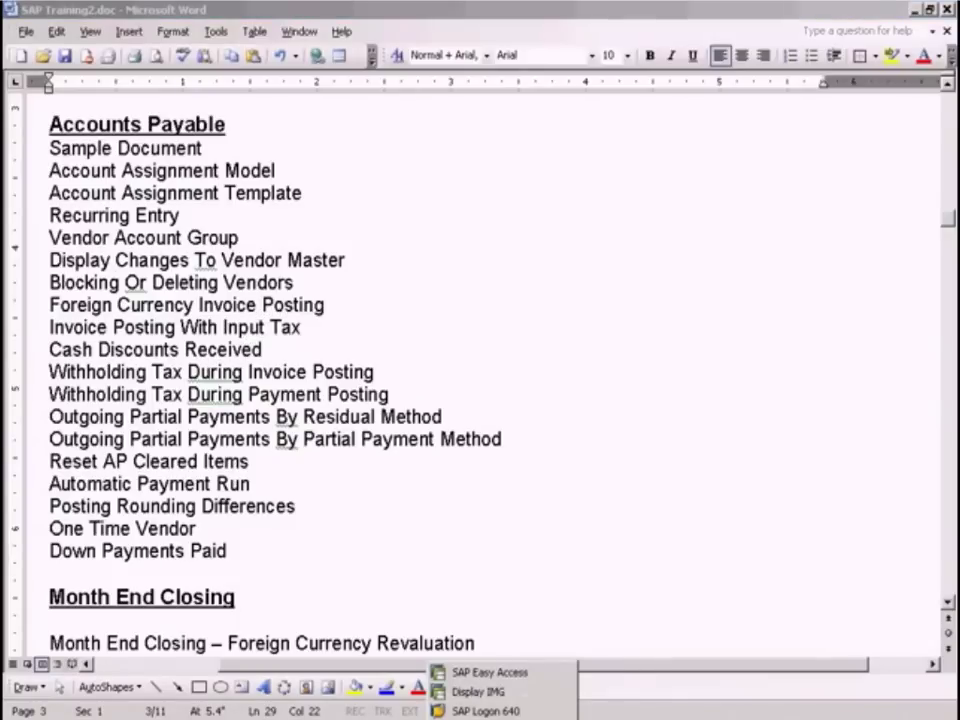
left_click(517, 684)
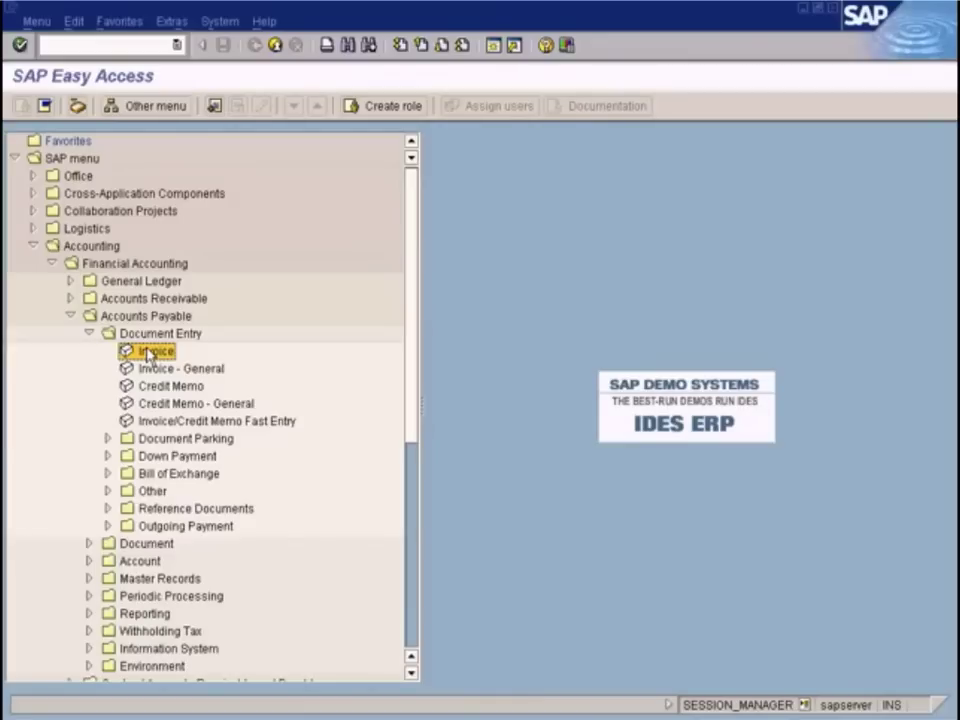
- Open the Invoice transaction under Accounting, Financial Accounting, Accounts Payable, Document Entry
left_click(100, 247)
left_click(118, 263)
left_click(128, 315)
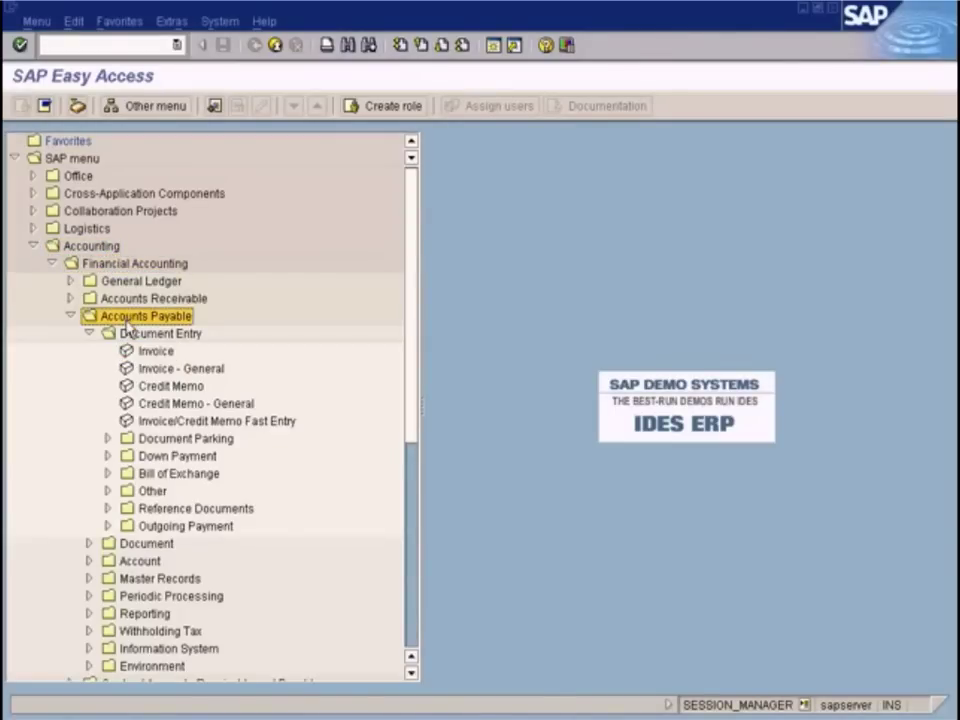
left_click(126, 333)
double_click(155, 353)
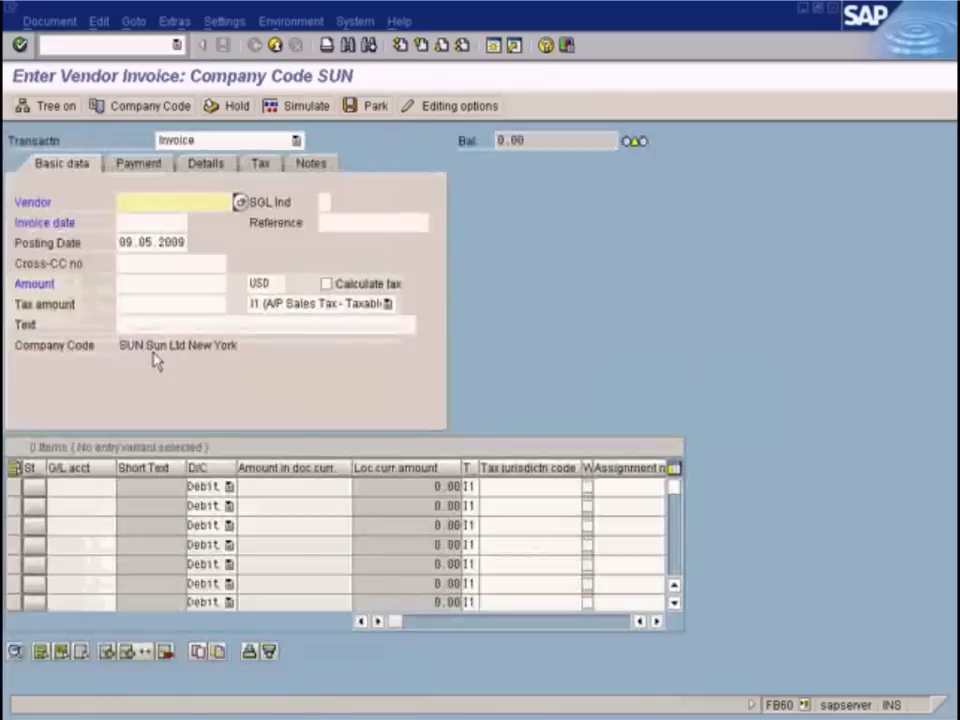
- Look up the vendors of company code SUN and choose Vendor A for the invoice
left_click(239, 203)
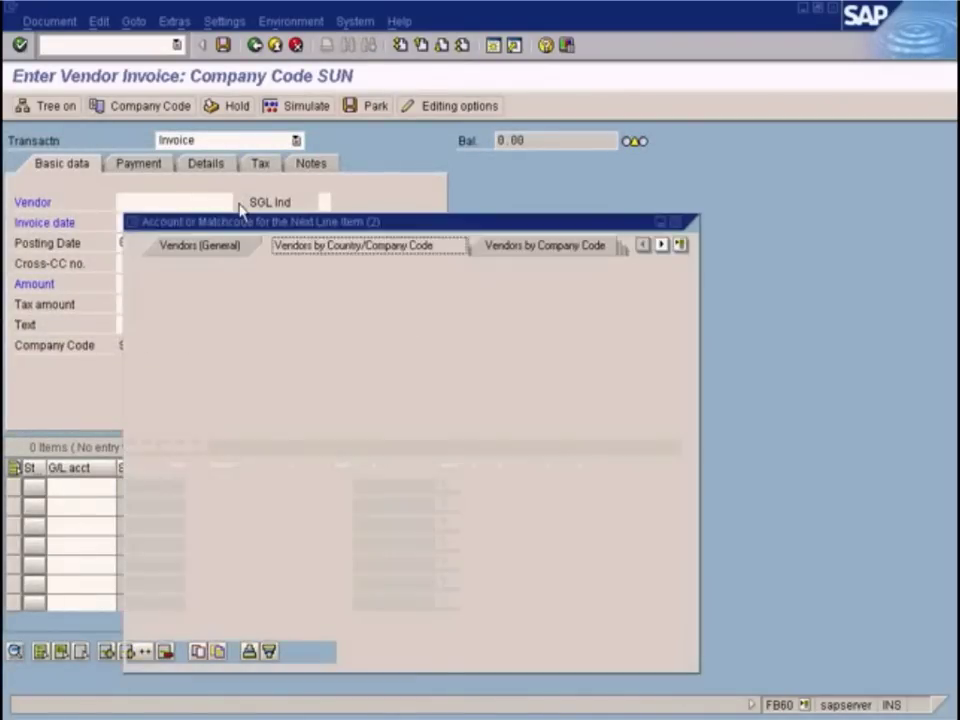
left_click(138, 651)
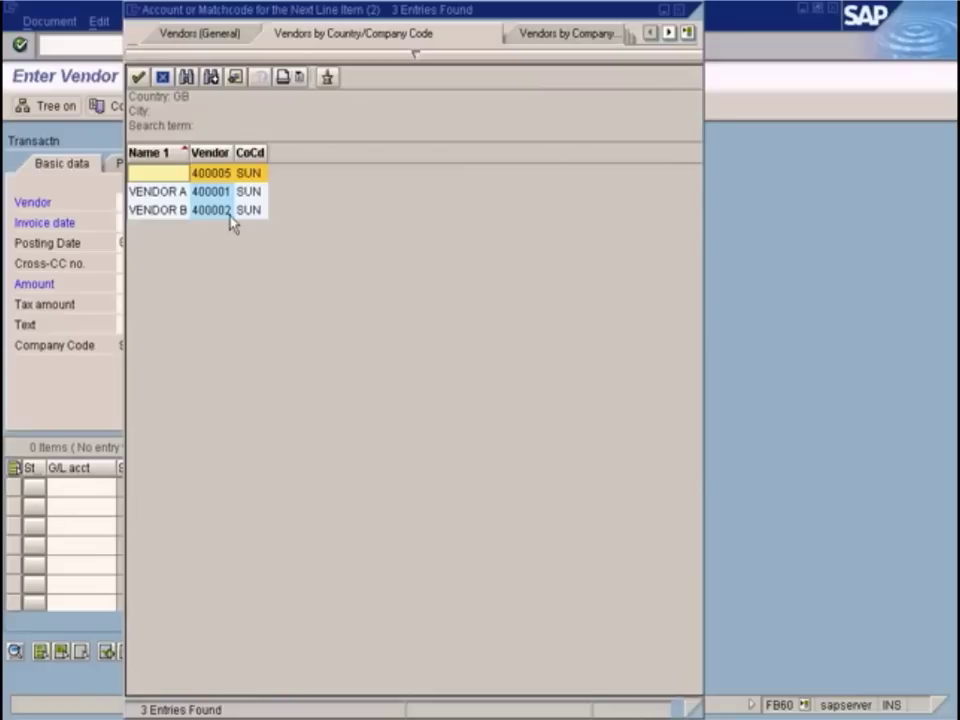
double_click(215, 193)
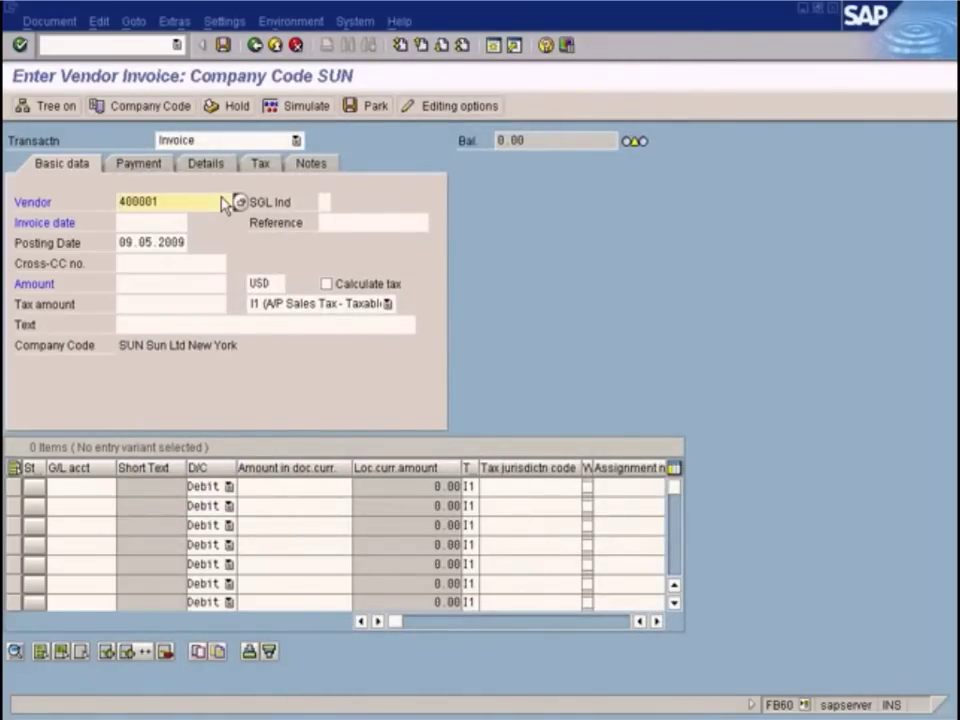
- Set the invoice date to 09.05.2009 and the invoice amount to 100 USD
left_click(165, 222)
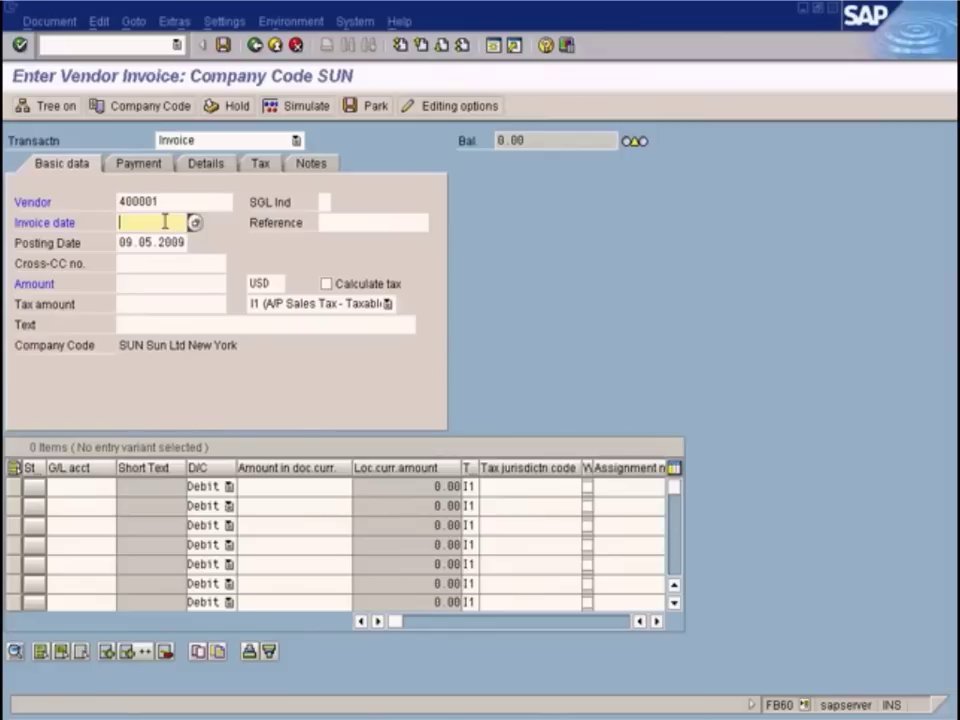
key("F4")
key("Return")
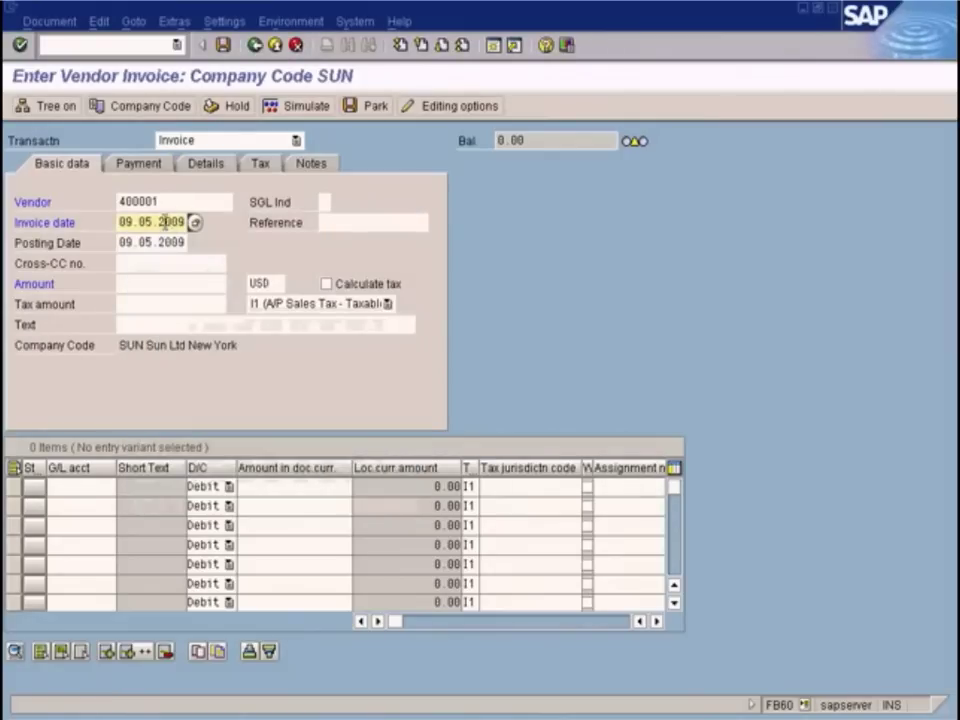
left_click(141, 283)
type("100")
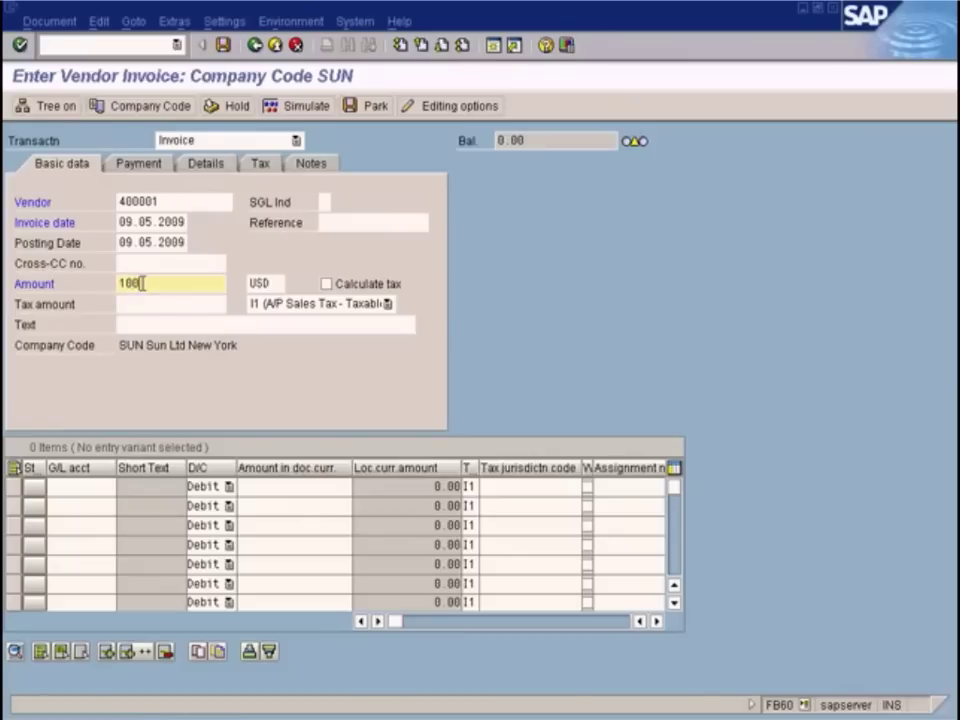
- Examine the sales tax and use tax codes available for the invoice without changing the selection
left_click(387, 305)
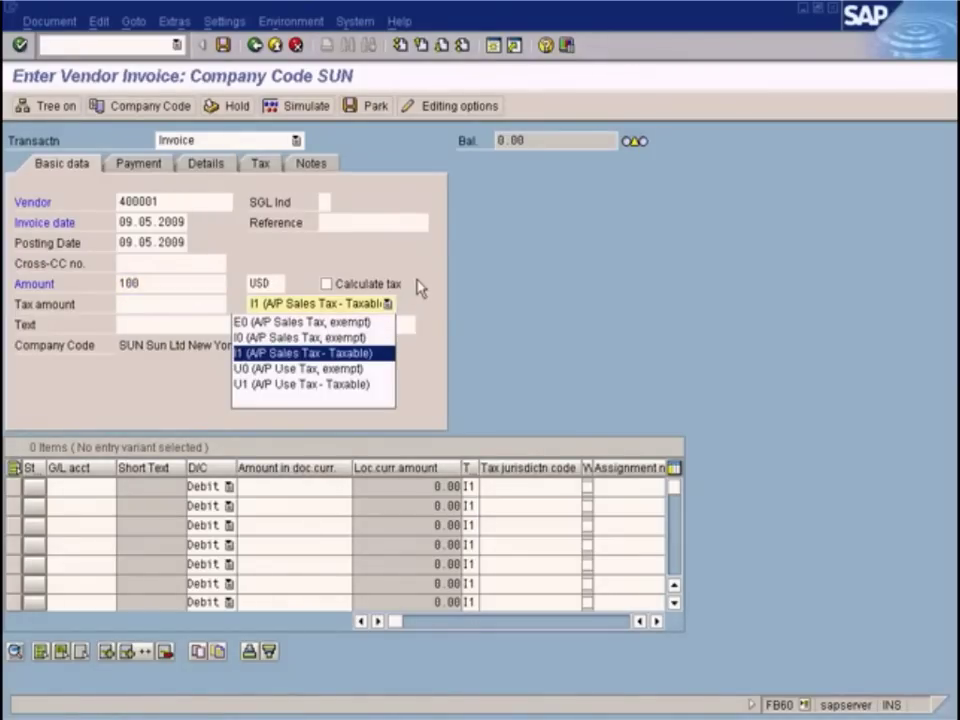
left_click(424, 274)
left_click(389, 305)
left_click(424, 268)
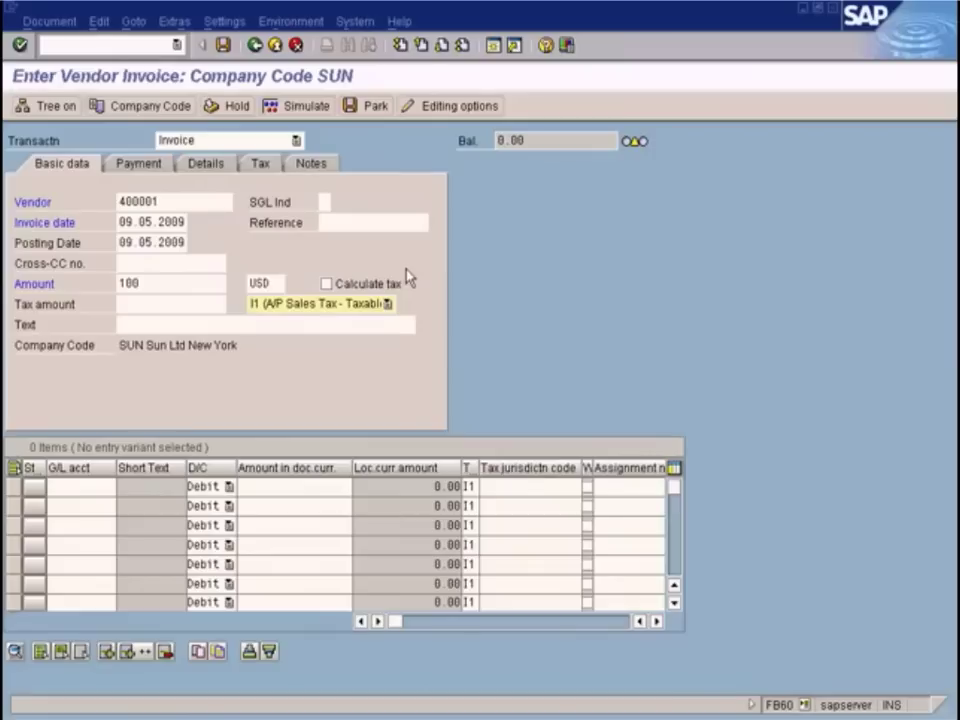
left_click(392, 310)
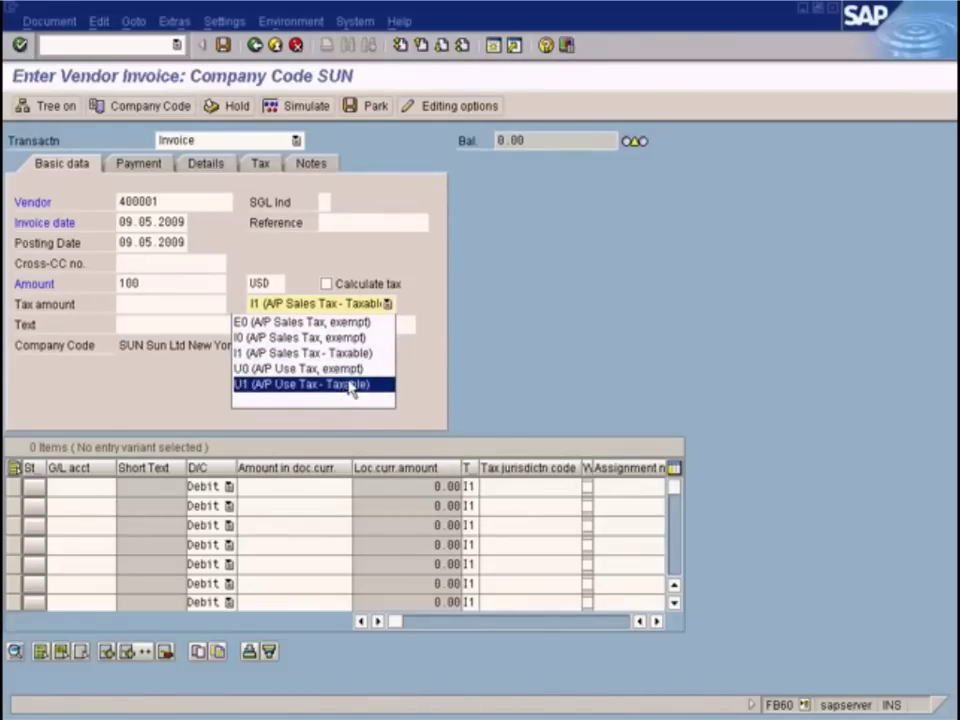
left_click(424, 305)
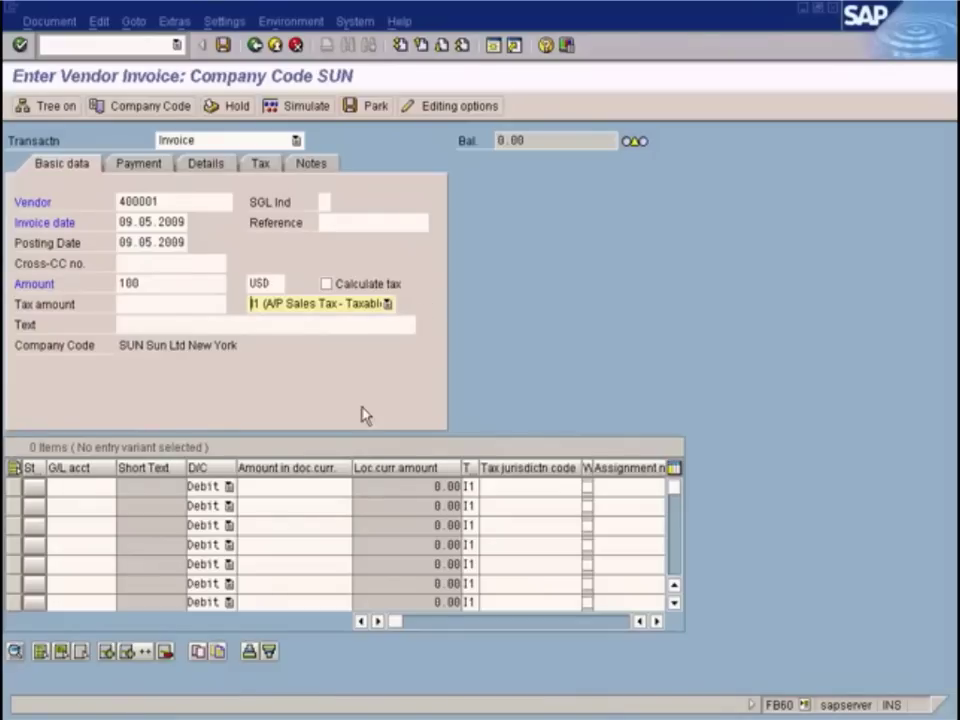
- Start Paint and open the Tax Code.JPG diagram
key("super")
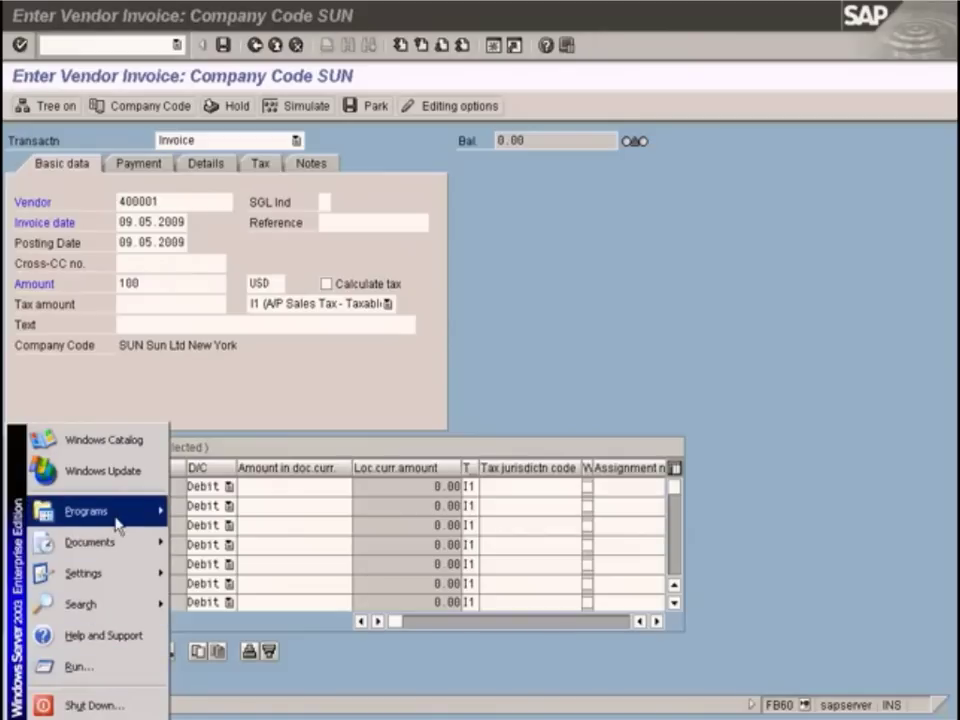
mouse_move(122, 513)
mouse_move(274, 518)
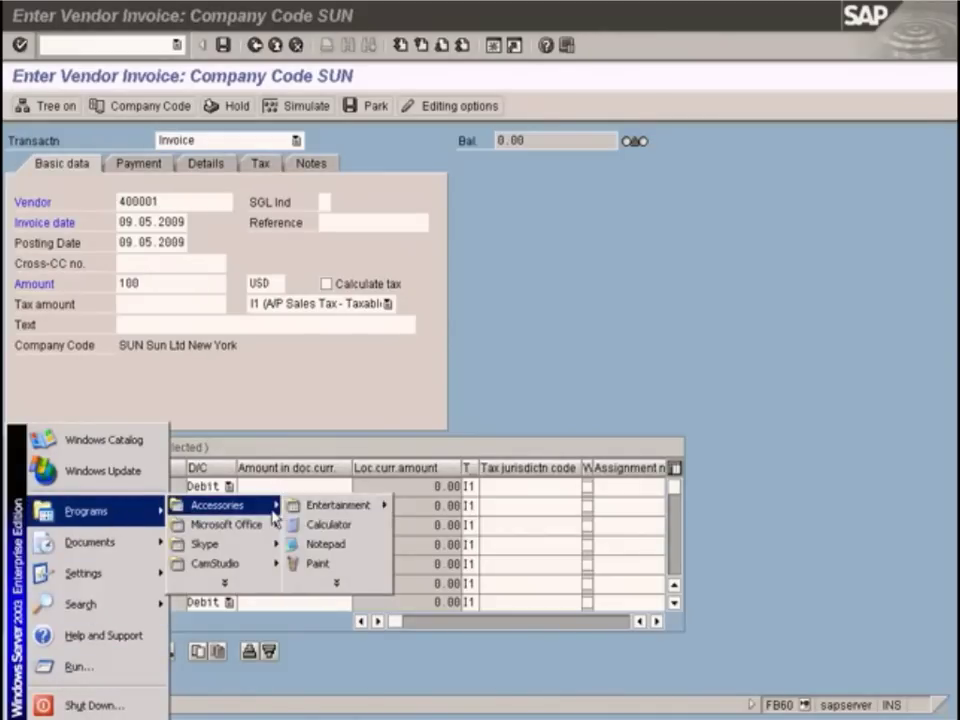
left_click(312, 563)
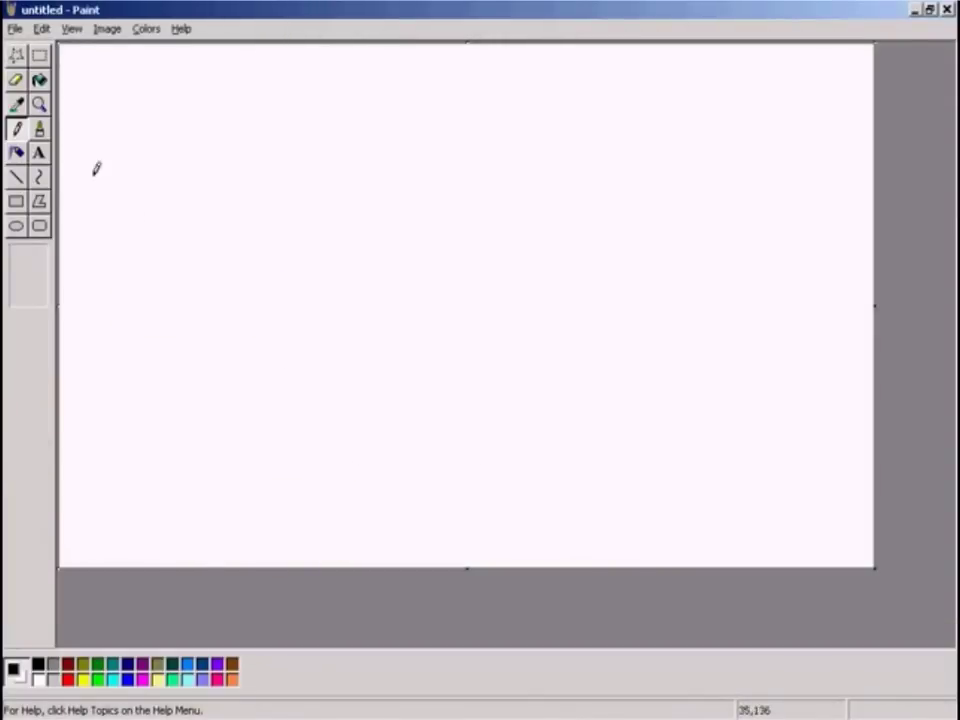
left_click(38, 152)
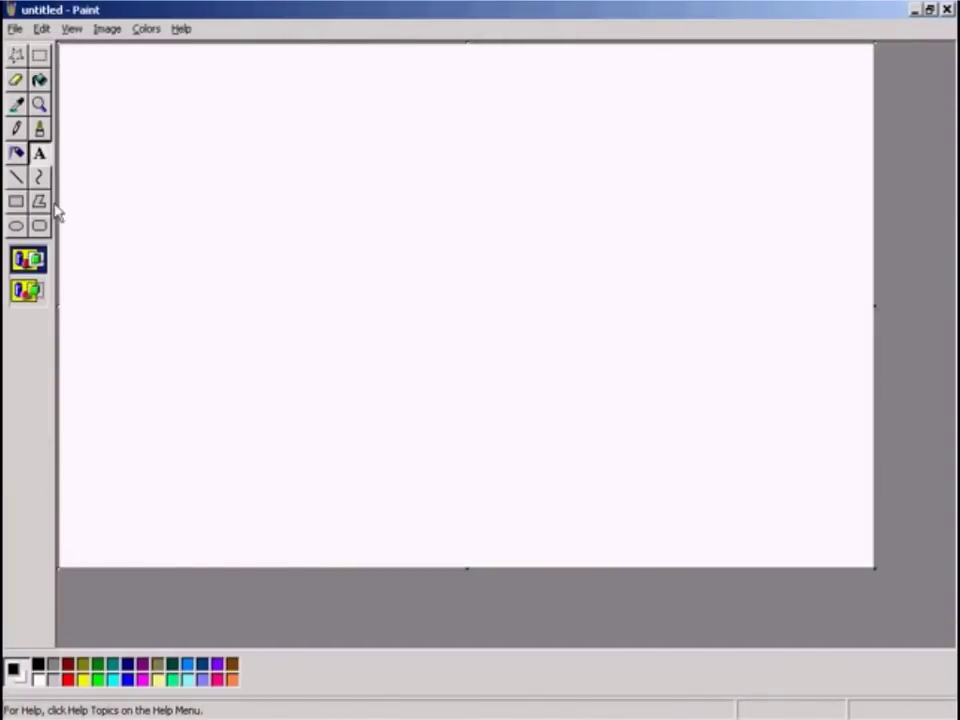
left_click(16, 177)
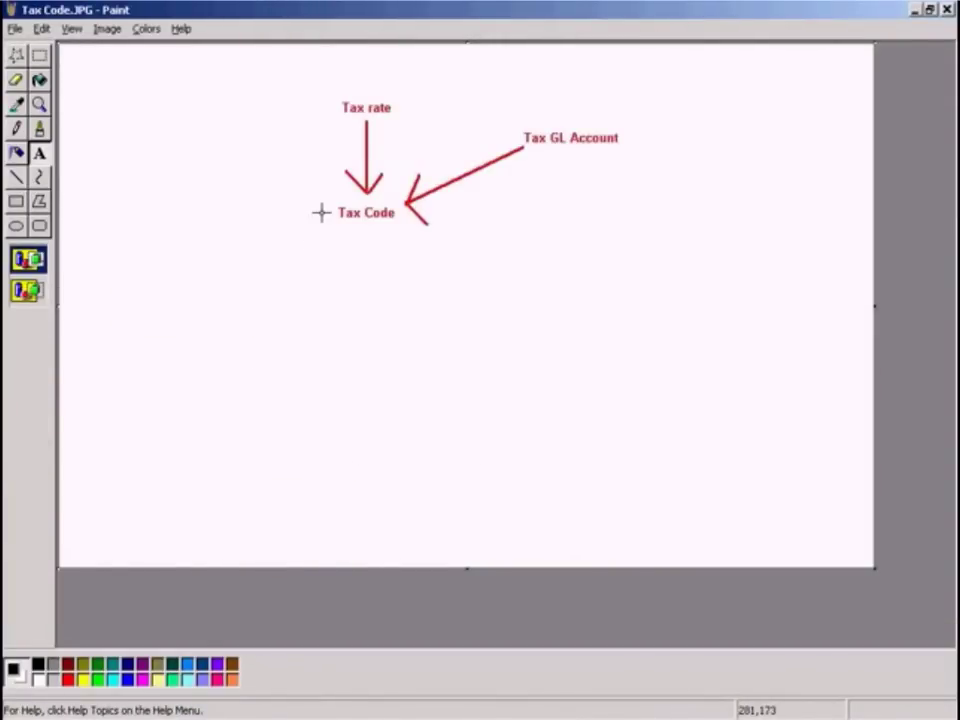
- Mark the Tax Code, Tax rate and Tax GL Account labels of the diagram one at a time with selection rectangles
left_click(39, 55)
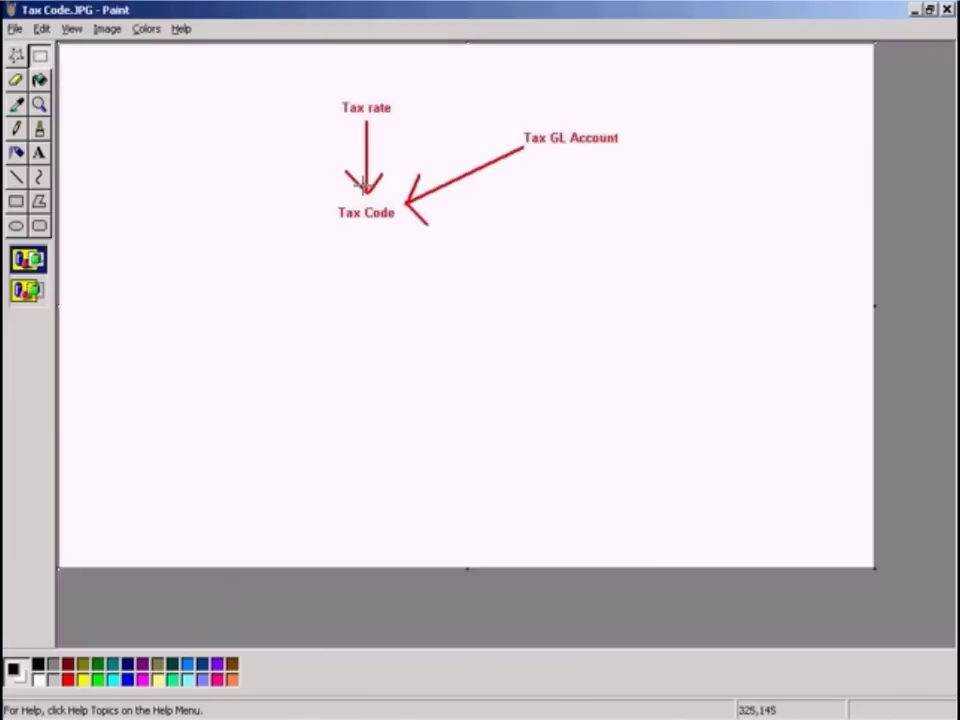
left_click_drag(317, 196, 399, 231)
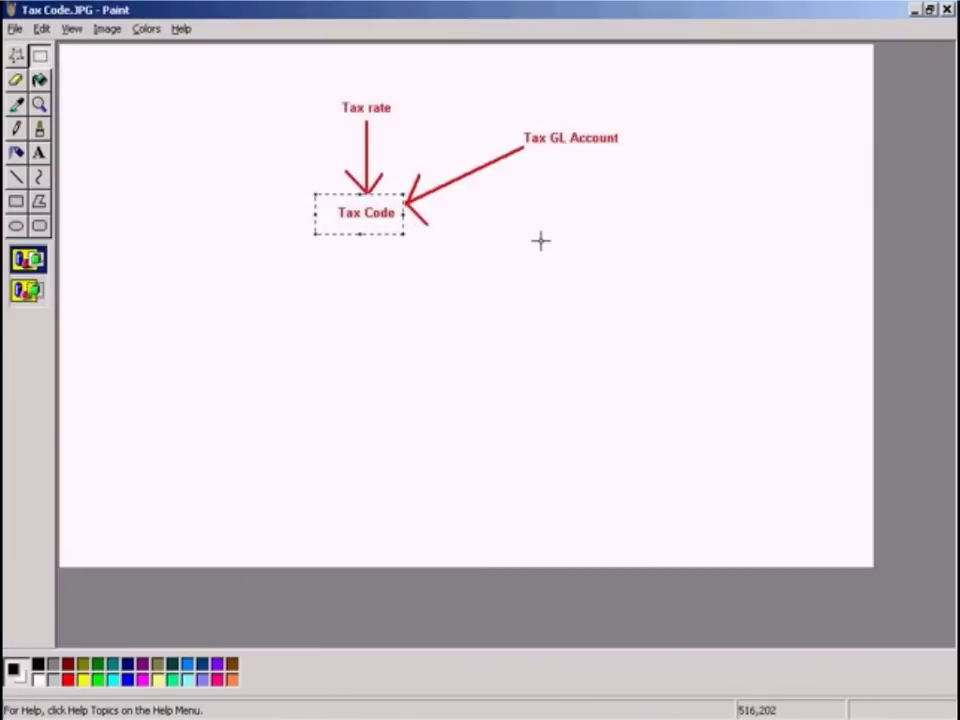
left_click(540, 240)
left_click_drag(327, 89, 413, 123)
left_click_drag(514, 118, 650, 161)
left_click(551, 249)
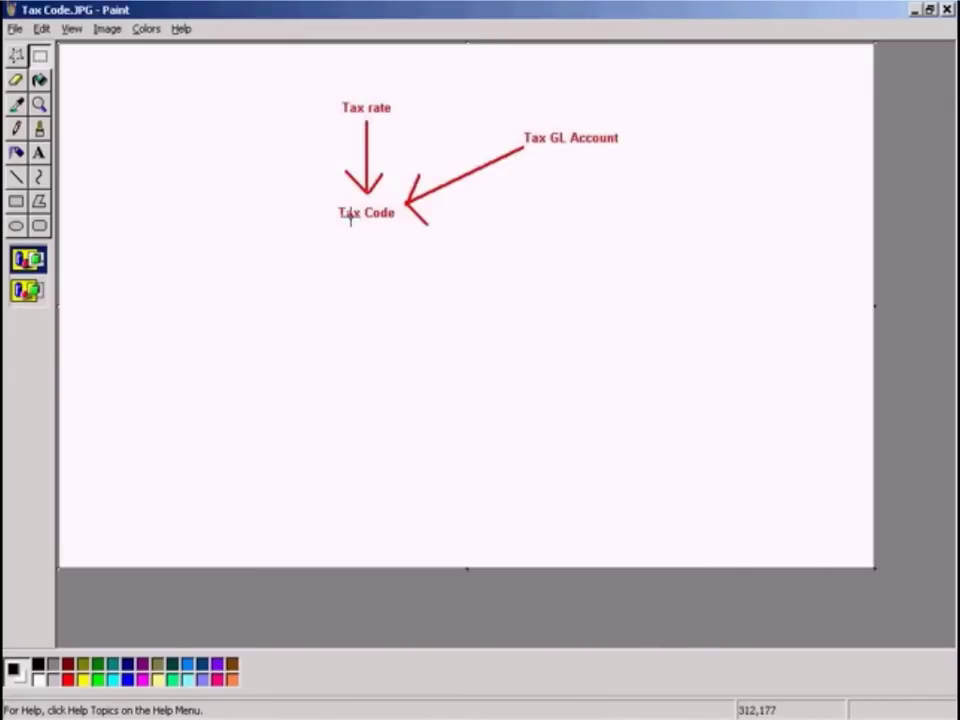
left_click_drag(309, 191, 420, 234)
left_click(523, 230)
left_click_drag(518, 126, 644, 160)
left_click_drag(332, 88, 411, 124)
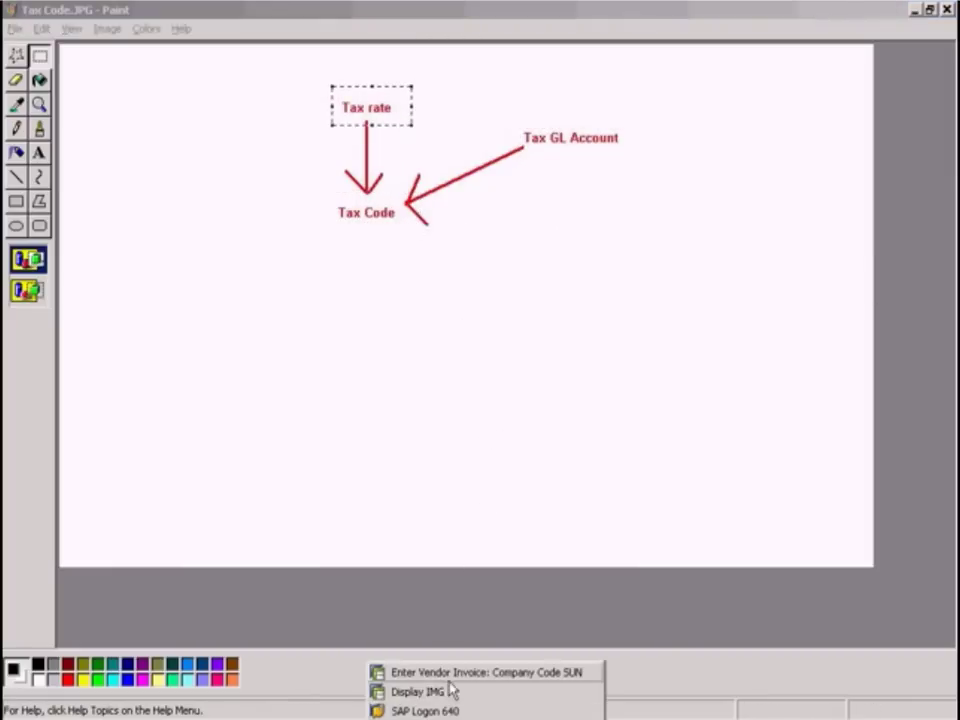
- Return to the SAP vendor invoice, set its tax code to U1 (A/P Use Tax - Taxable) and enable Calculate tax
left_click(440, 671)
left_click(388, 304)
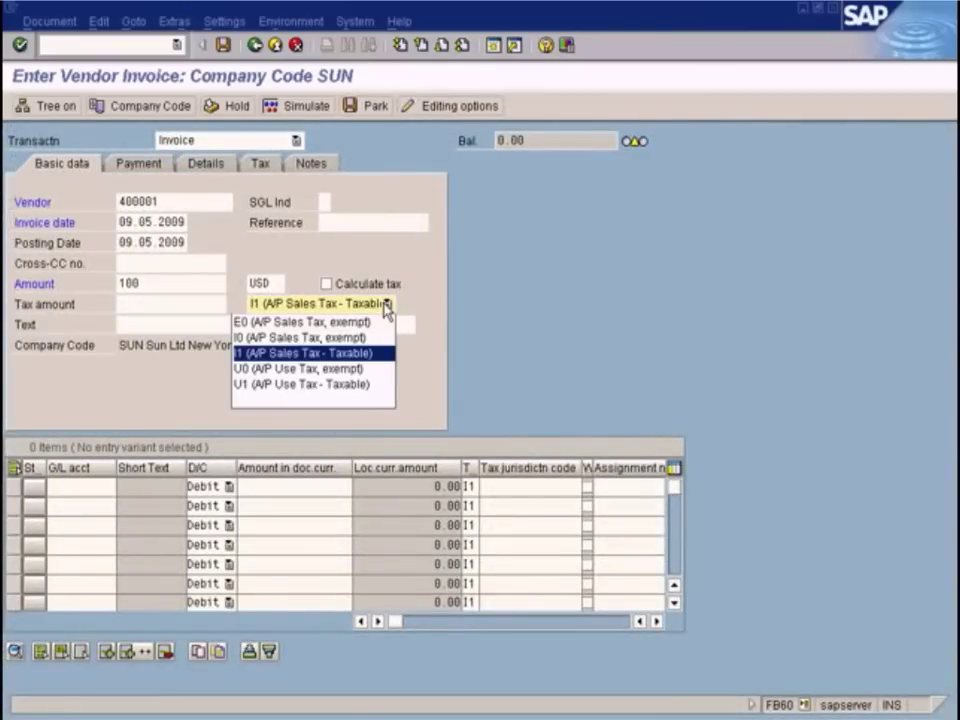
left_click(333, 385)
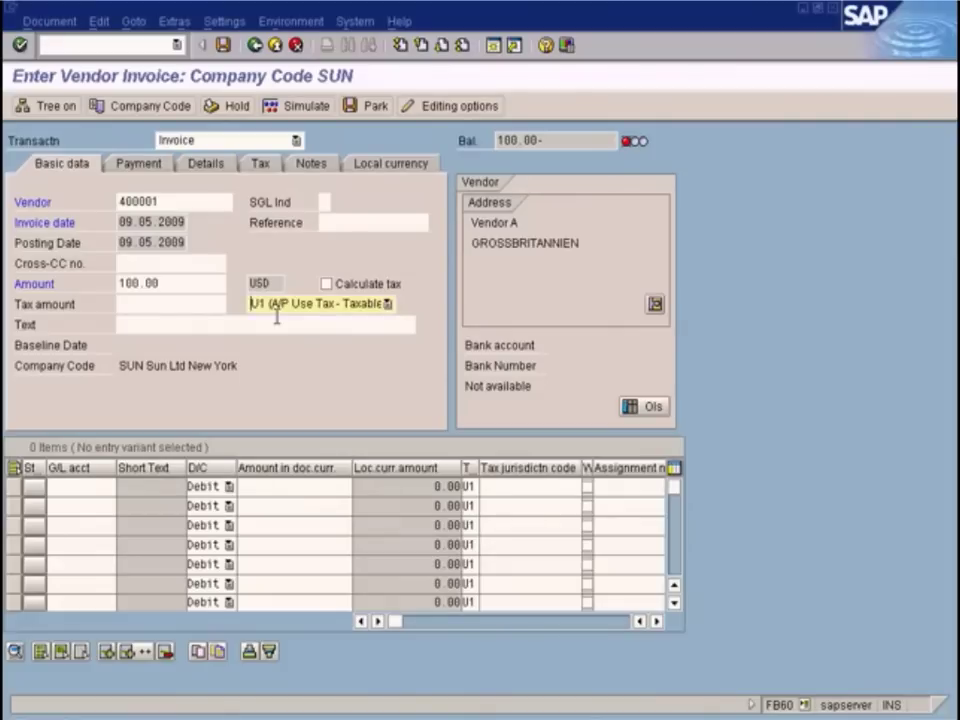
left_click(327, 285)
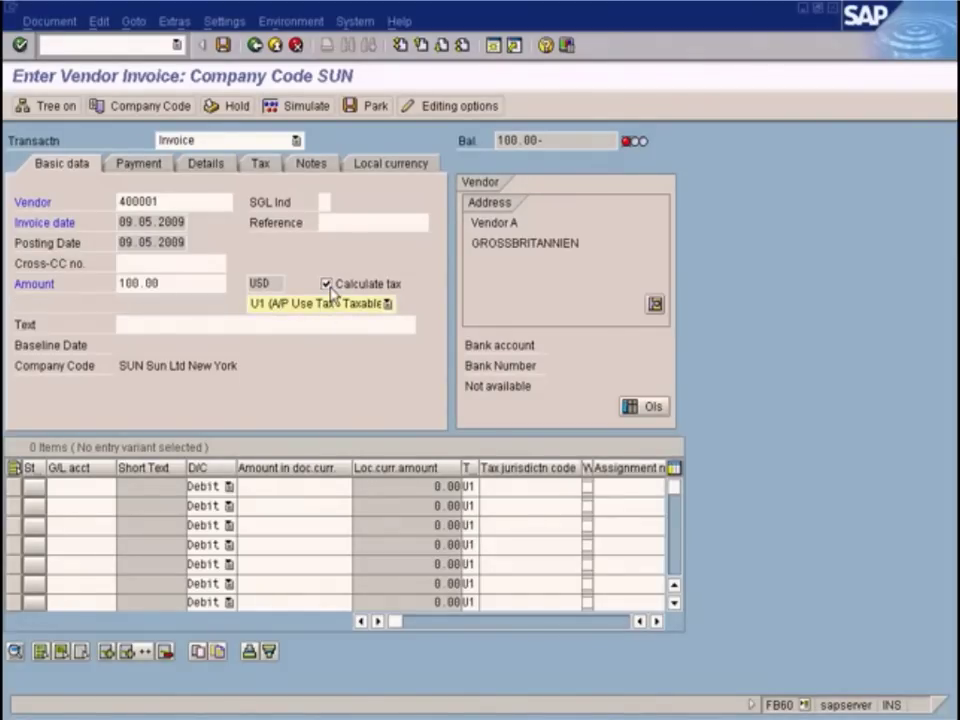
- Enter a debit line item on the COS - Laptop G/L account with an amount of 100
left_click(93, 488)
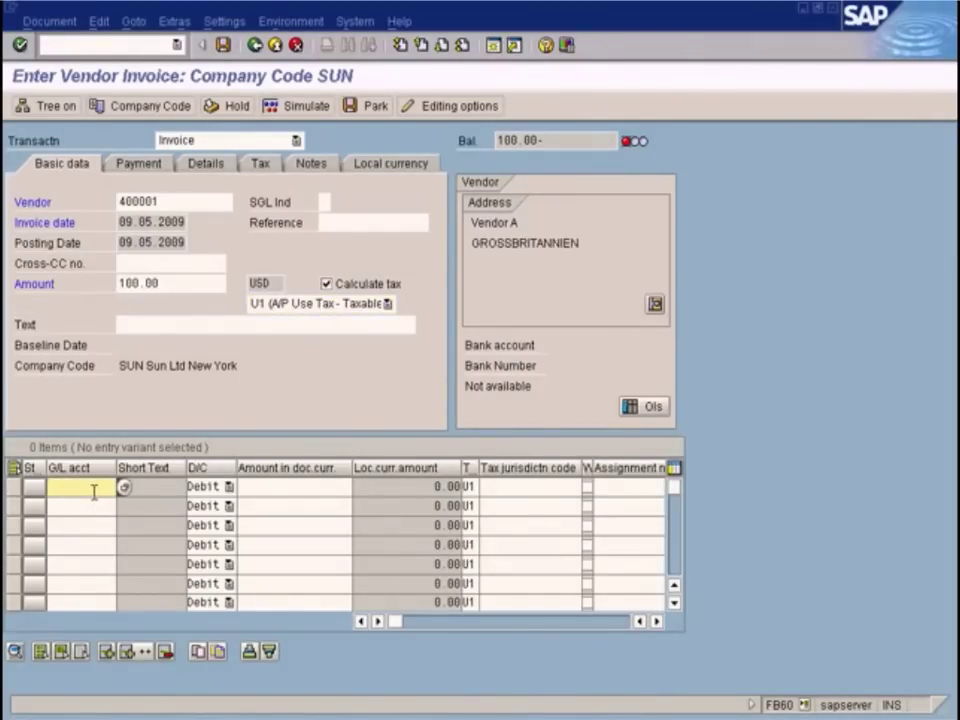
left_click(123, 488)
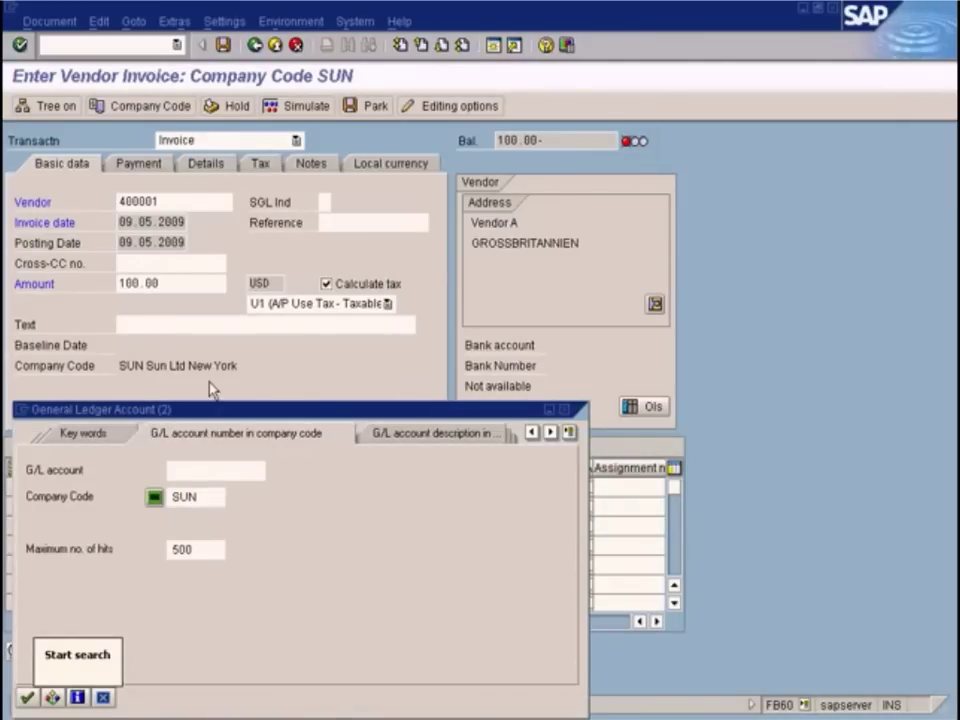
left_click(27, 697)
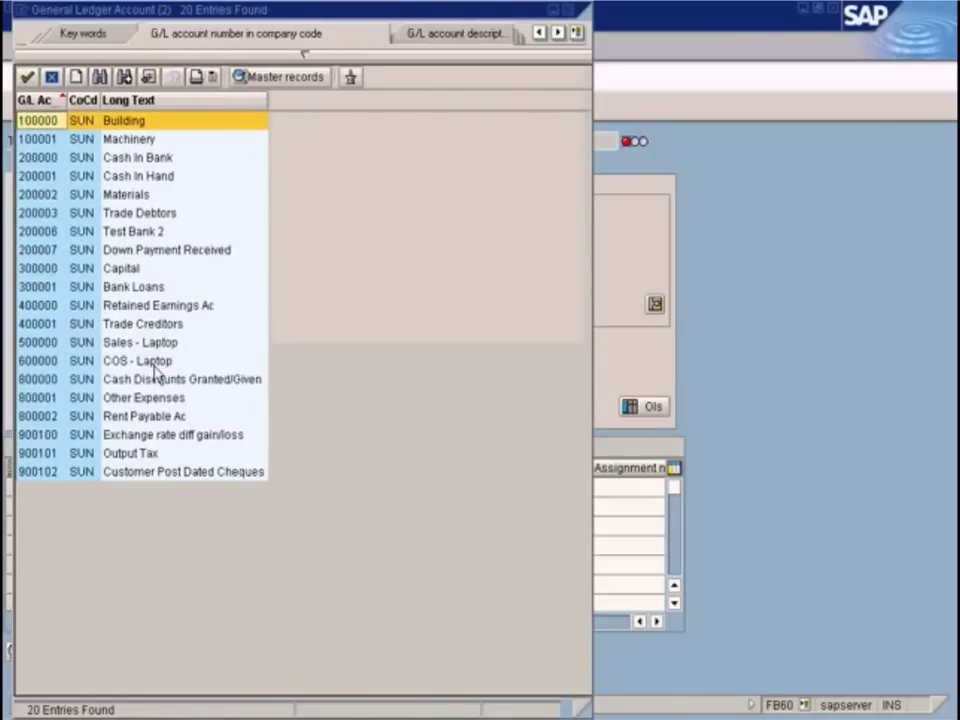
left_click(155, 370)
left_click(155, 370)
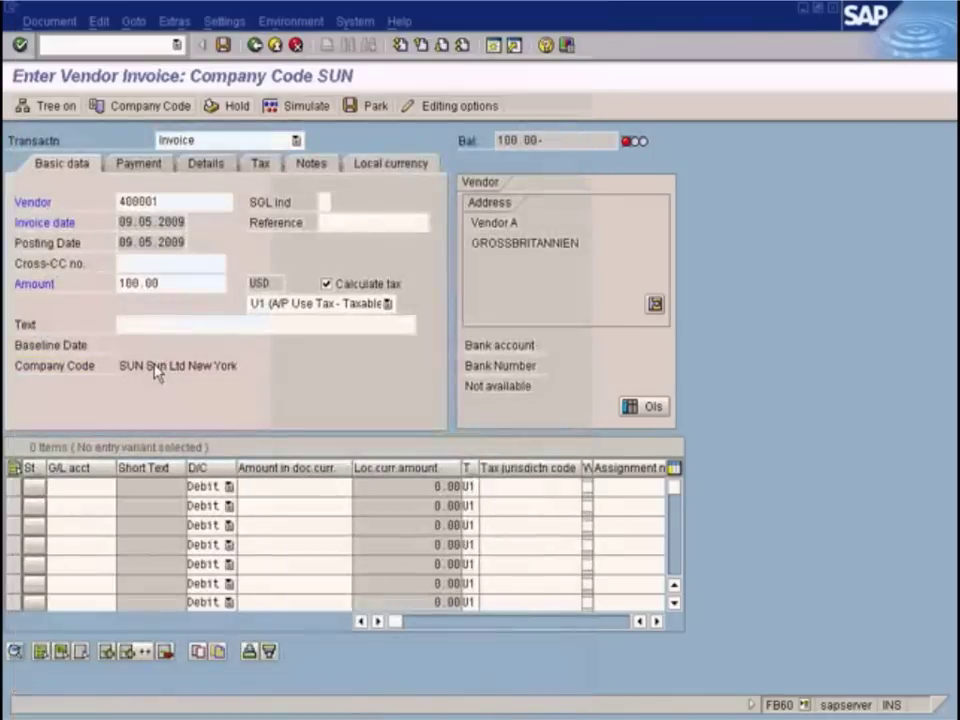
left_click(308, 486)
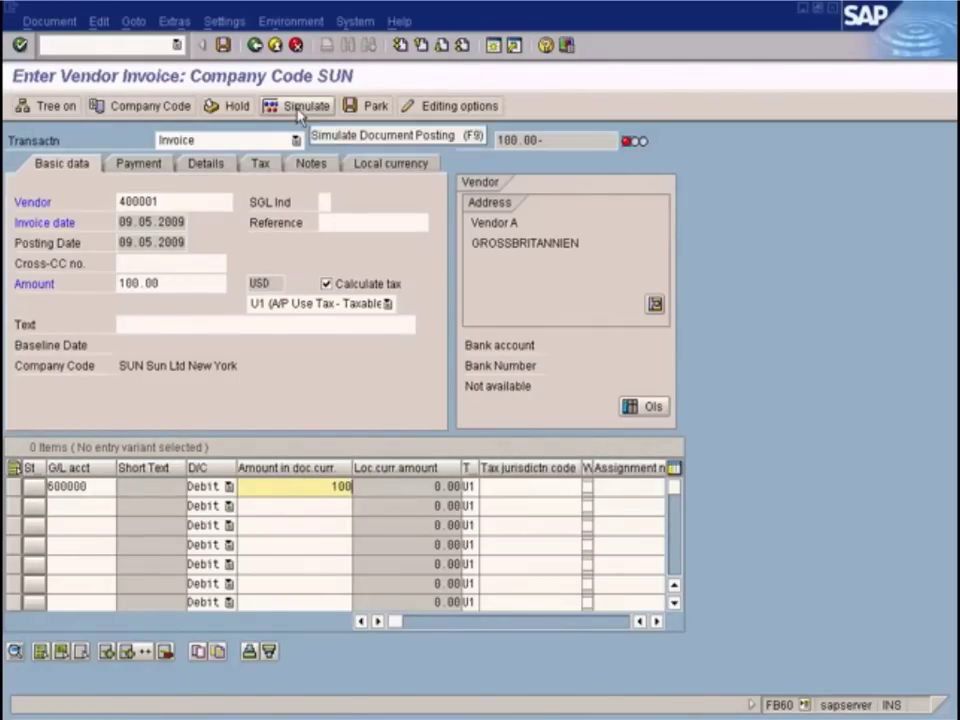
- Highlight the G/L account of the first line item and widen the tax code column of the item table
left_click(86, 487)
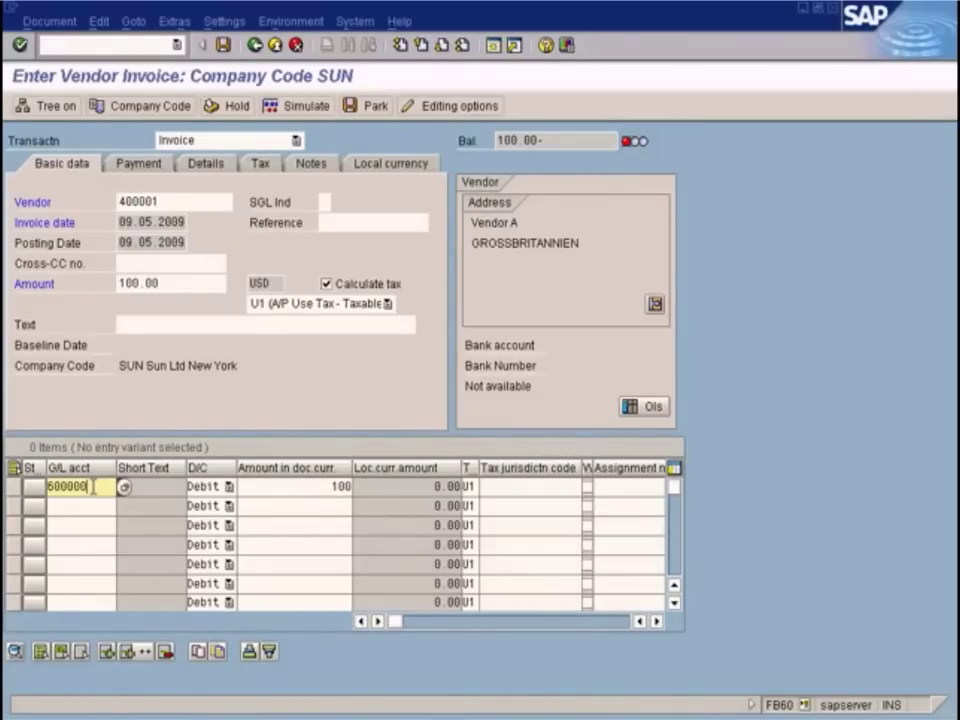
double_click(94, 487)
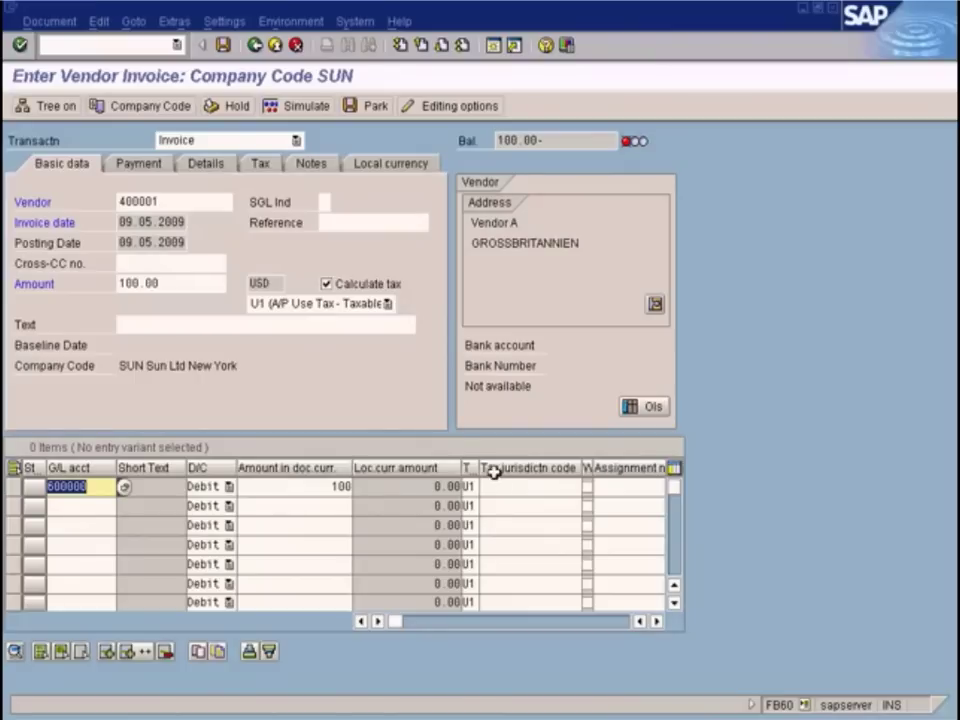
left_click_drag(481, 468, 506, 468)
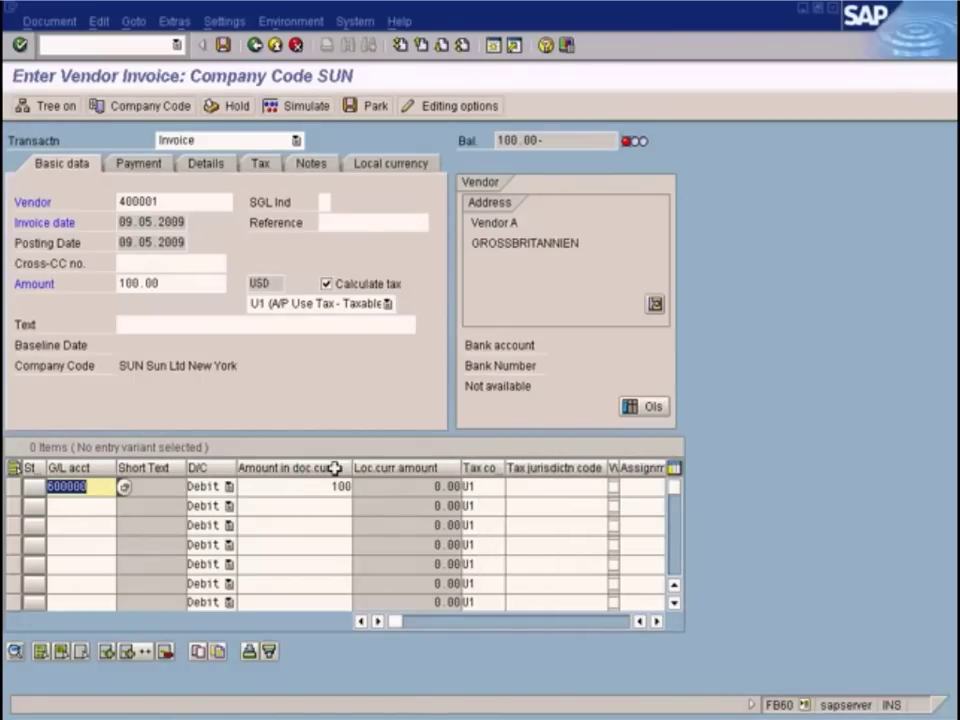
- Check the first line item's amount, G/L account and tax code, and widen the tax code column until its heading shows in full
left_click(286, 489)
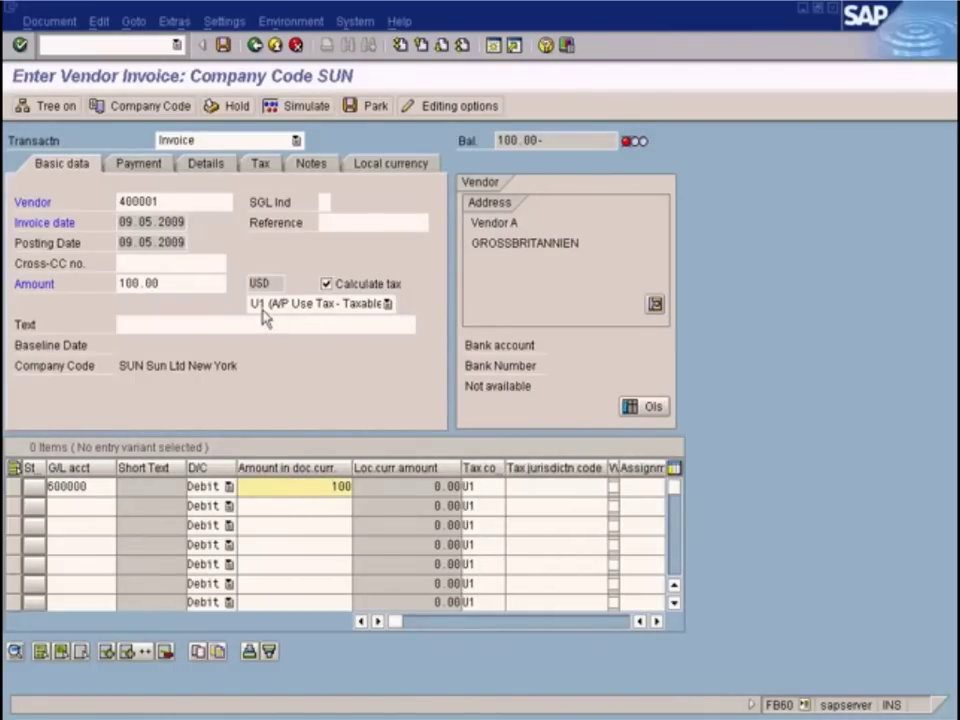
left_click(95, 487)
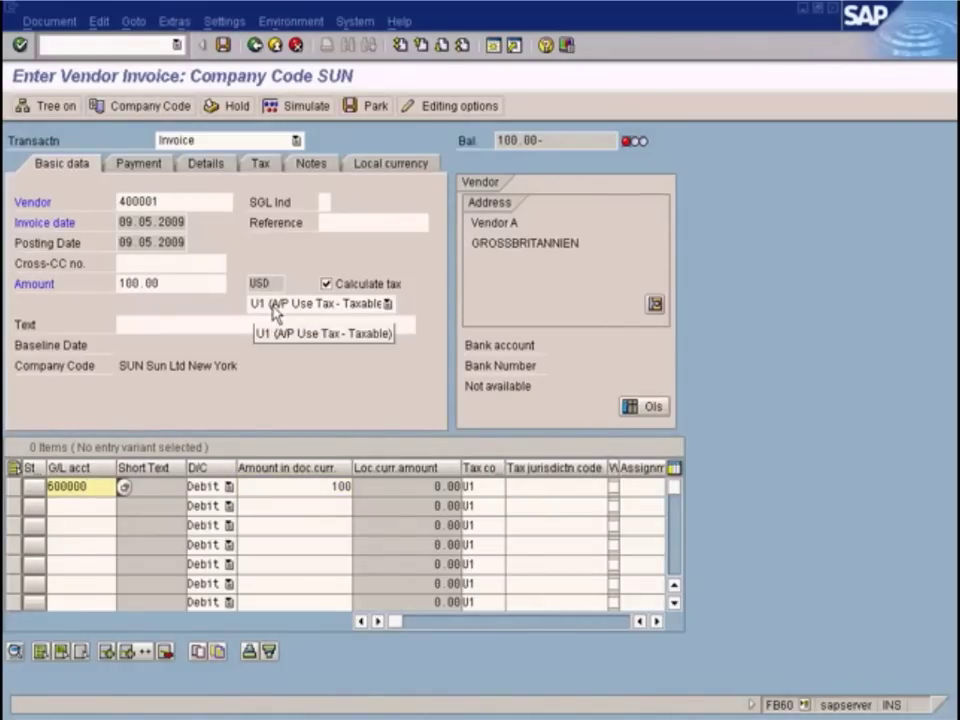
left_click(483, 486)
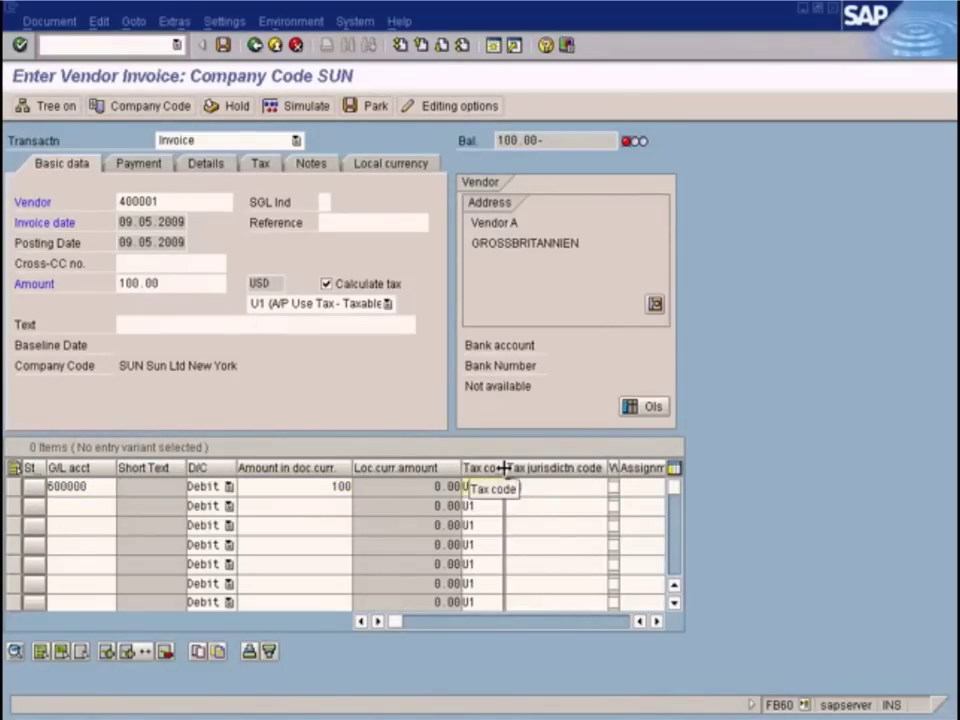
left_click_drag(504, 469, 531, 469)
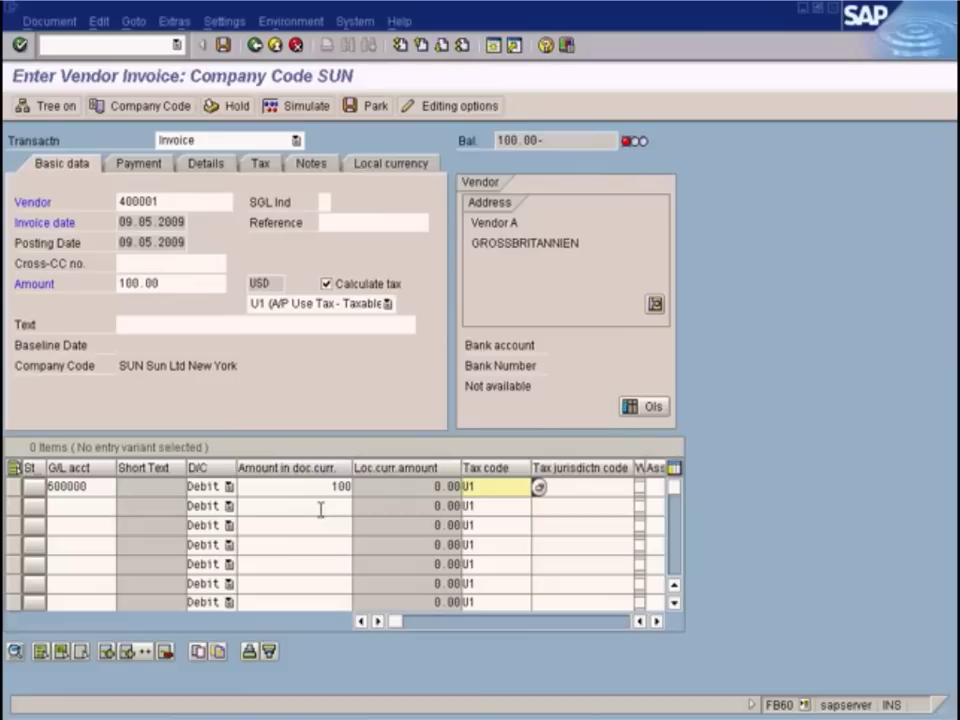
- Look through the tax codes available for the second line item, and review the first item's amount, G/L account and tax code
left_click(511, 509)
left_click(539, 507)
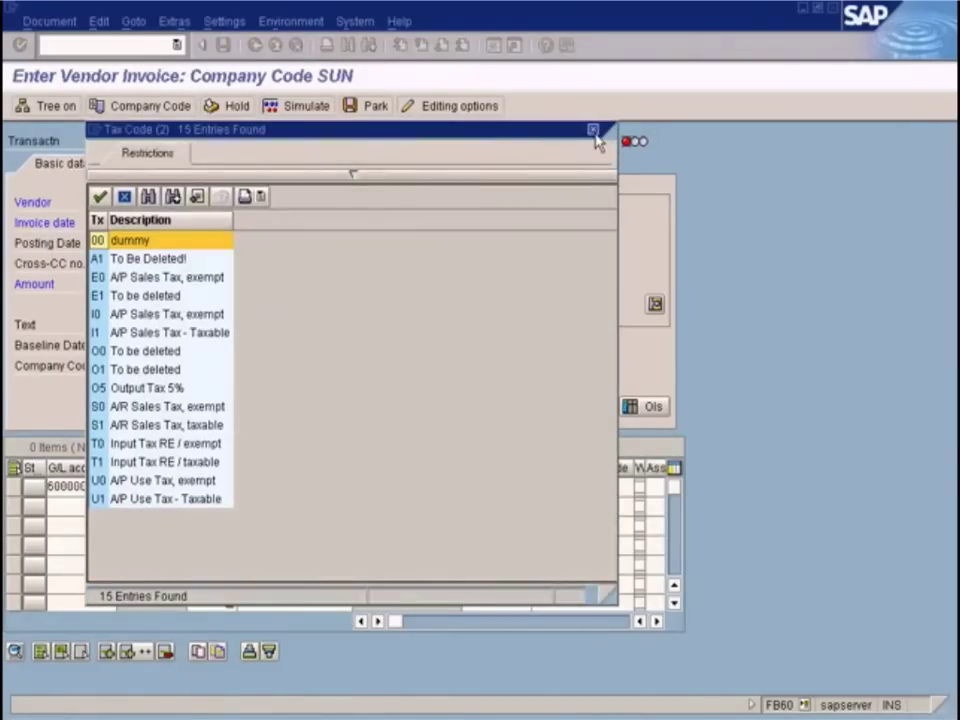
left_click(593, 131)
left_click(300, 486)
left_click(96, 487)
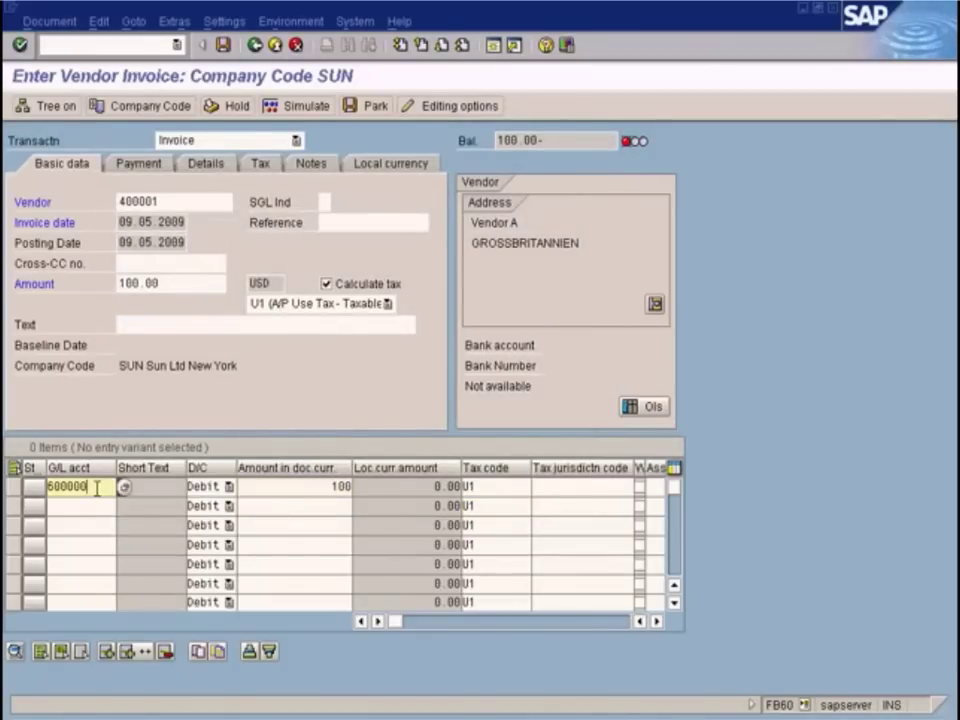
left_click(484, 486)
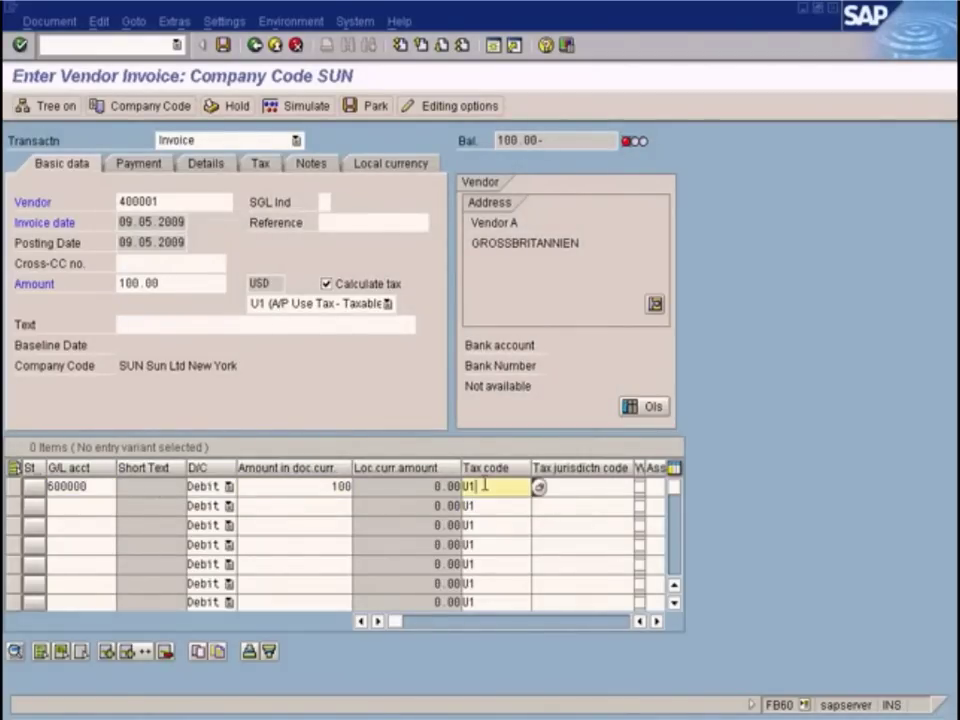
- Simulate the vendor invoice to examine its tax items, and return to invoice entry
left_click(295, 110)
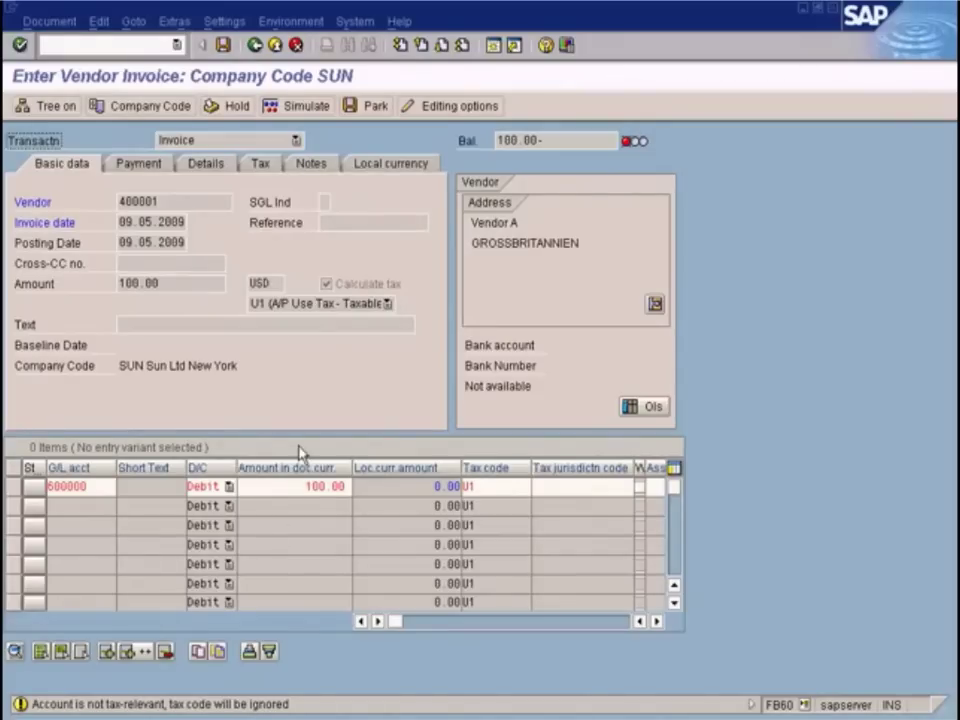
key("F9")
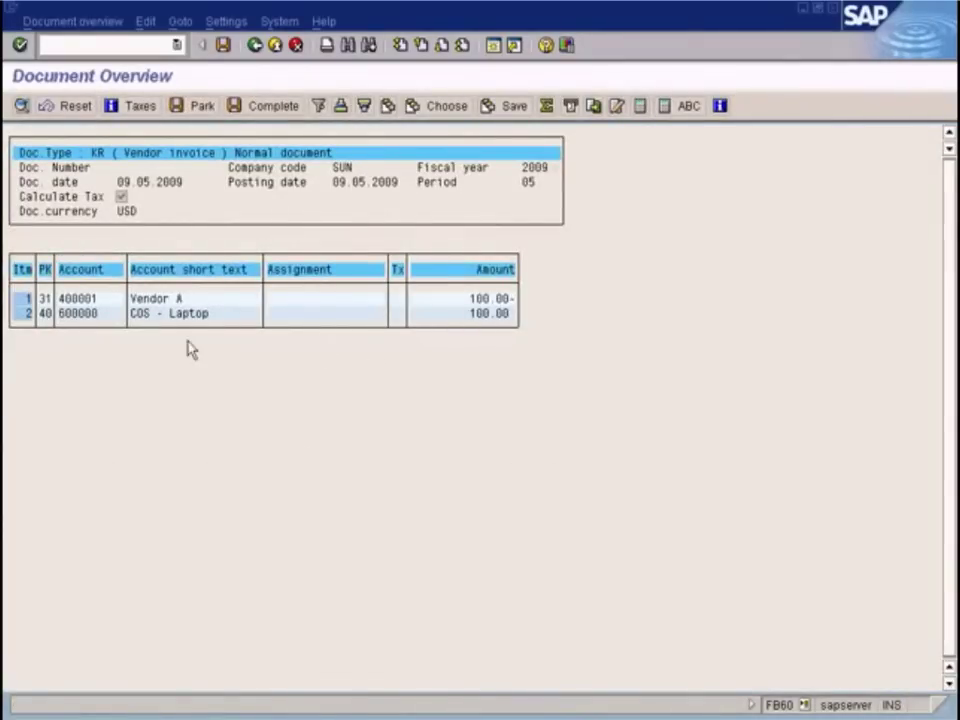
left_click(138, 108)
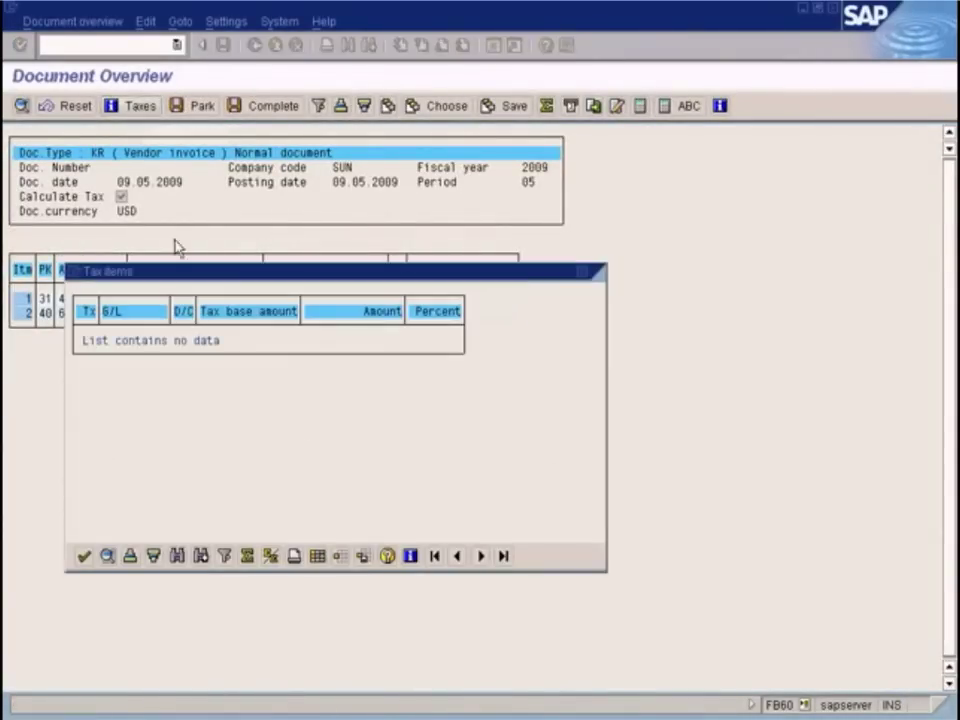
left_click(583, 273)
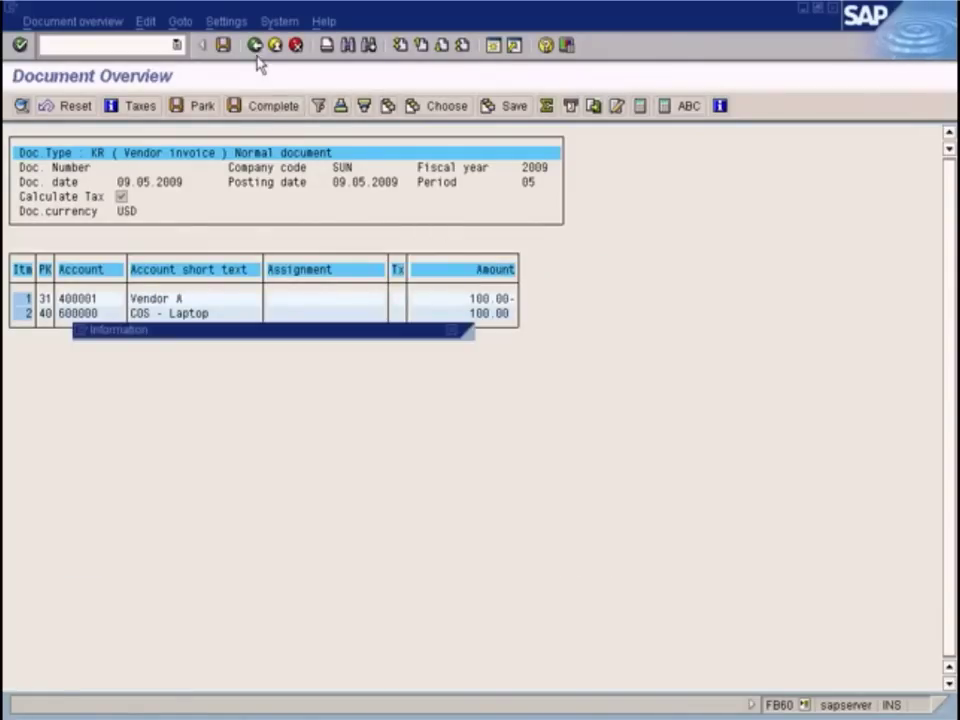
left_click(90, 430)
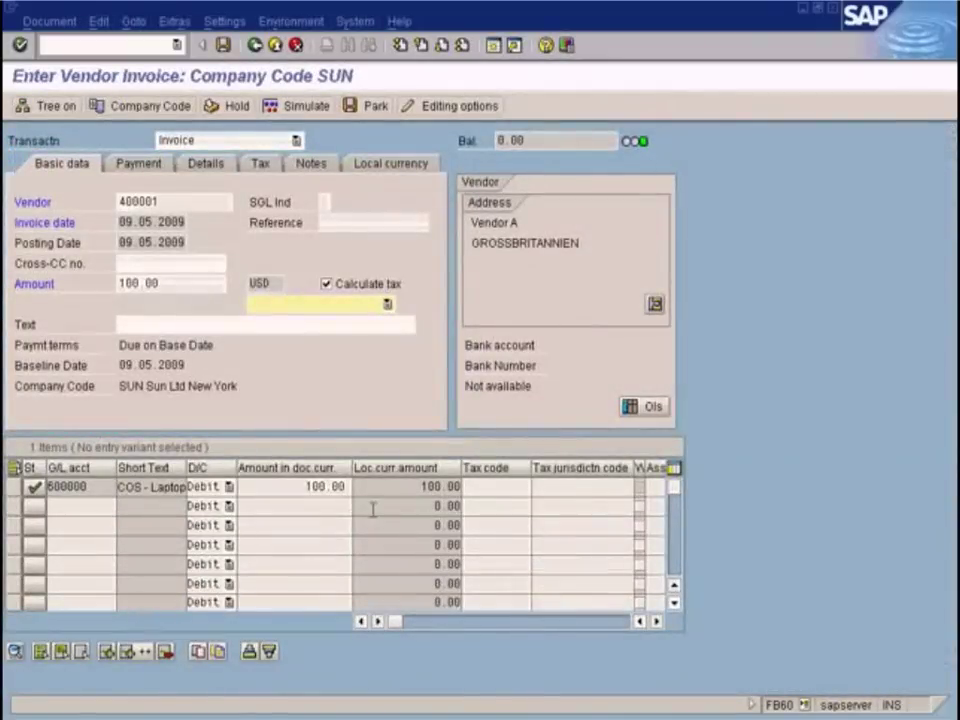
- Open the COS - Laptop G/L account of company code SUN for changing in transaction FS00 in another session, showing its control data
left_click(500, 487)
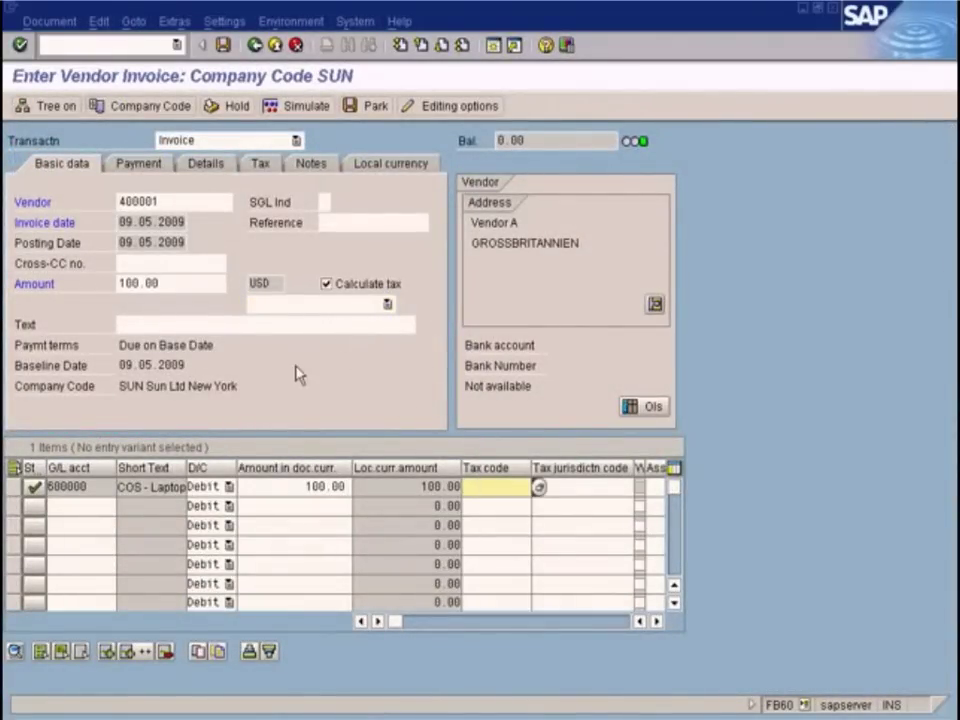
key("Return")
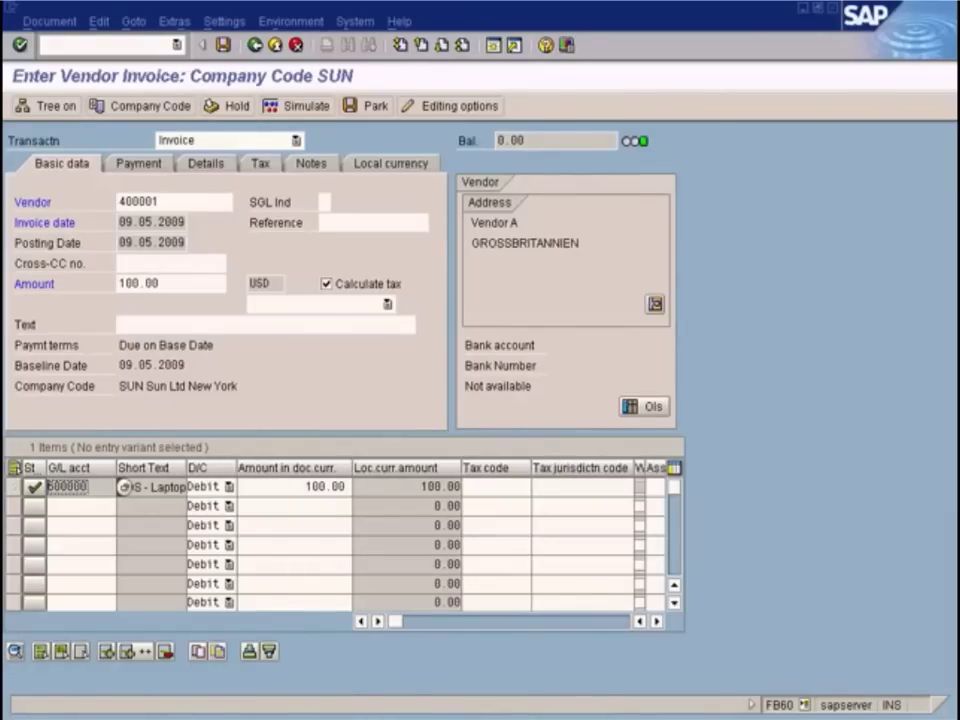
left_click(435, 656)
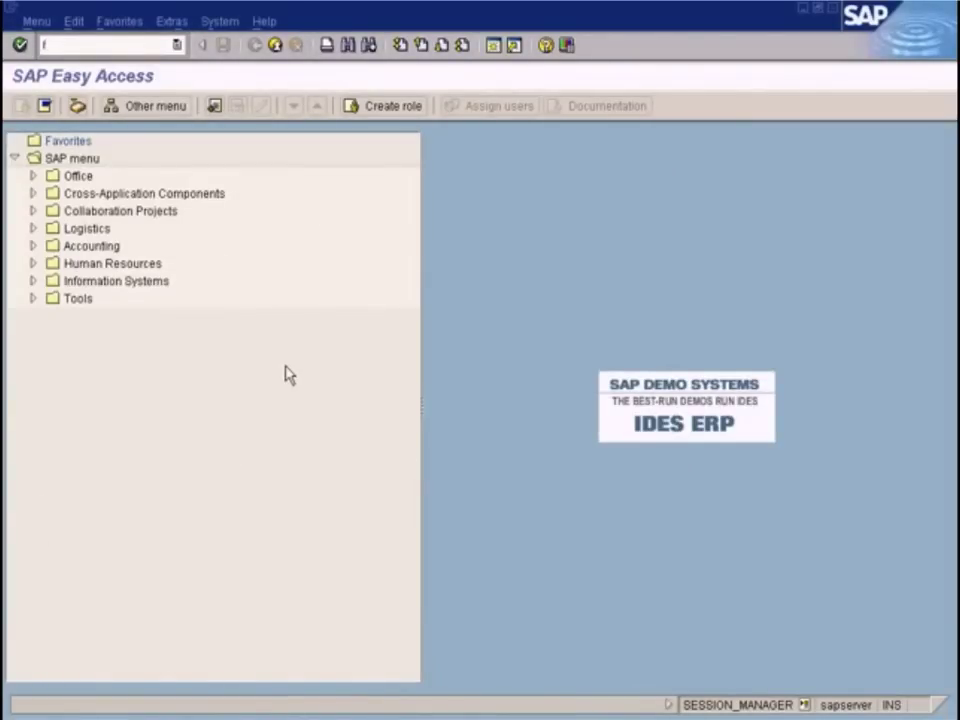
key("Return")
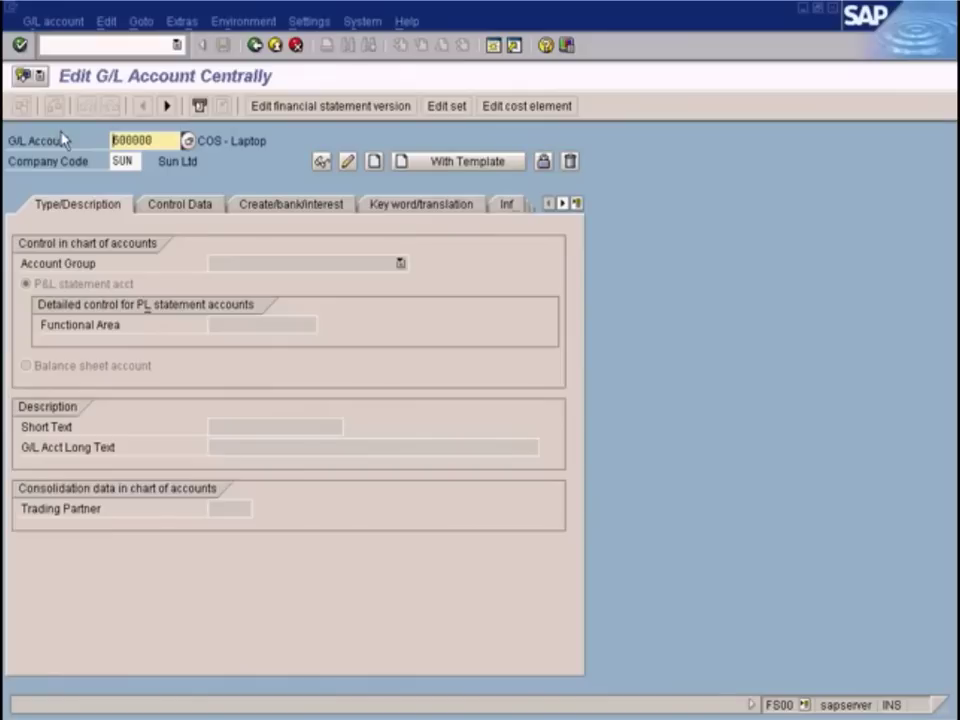
key("Return")
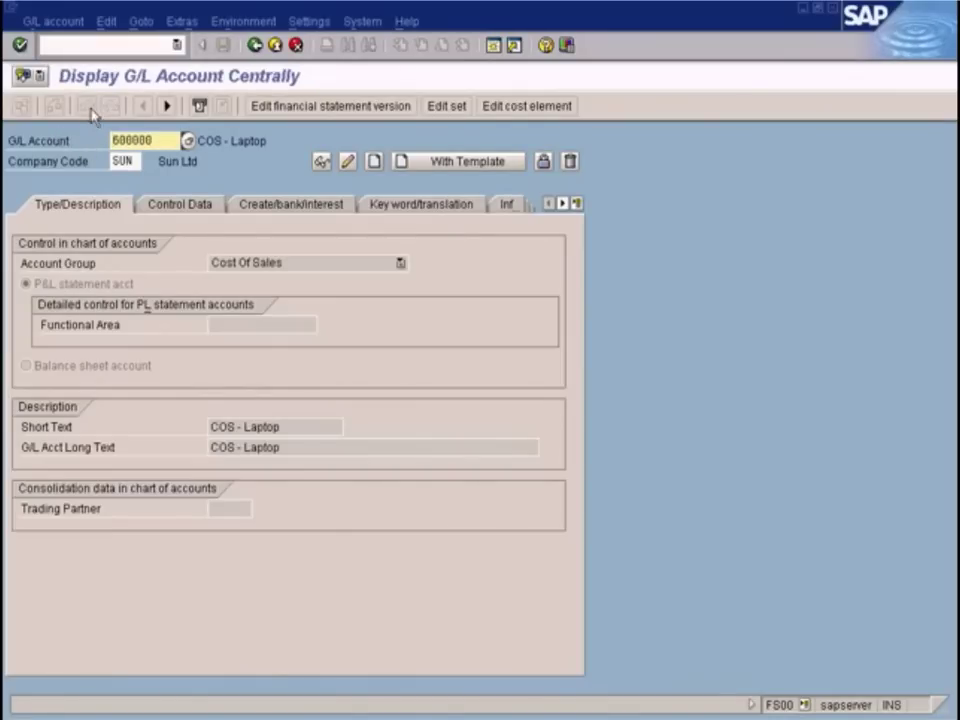
left_click(60, 21)
left_click(64, 108)
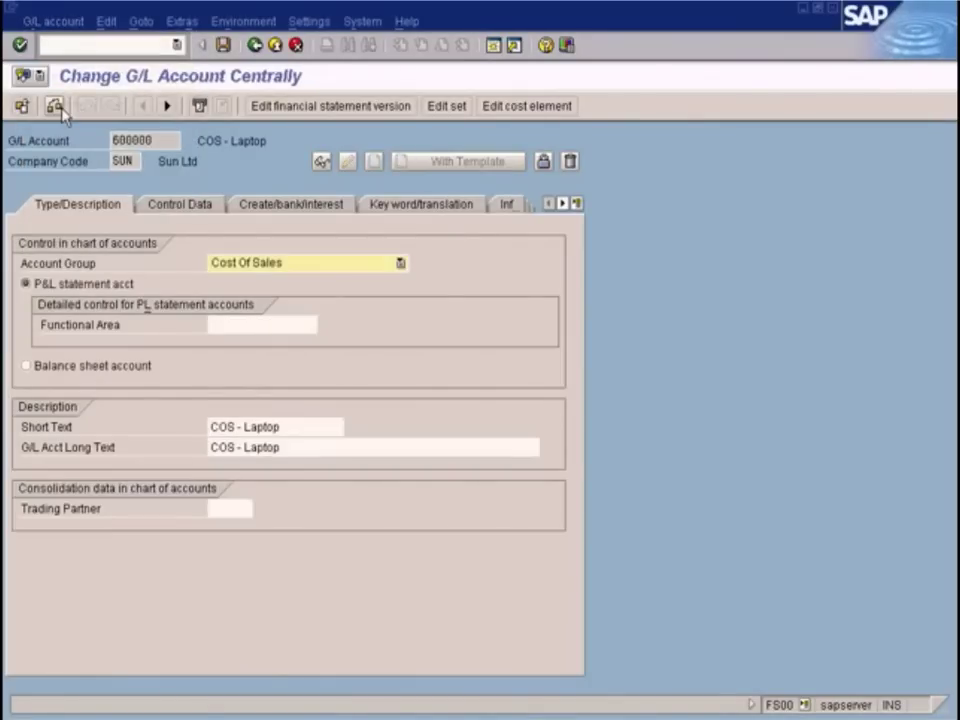
left_click(180, 206)
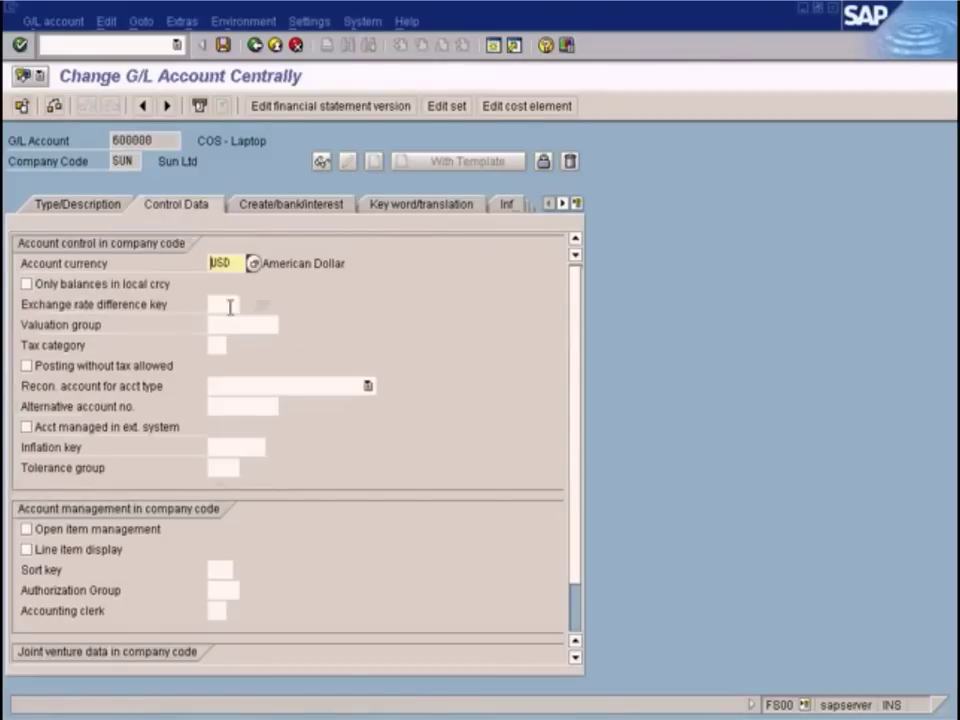
- Review the possible tax categories for the COS - Laptop account and choose - (Only input tax allowed)
left_click(215, 345)
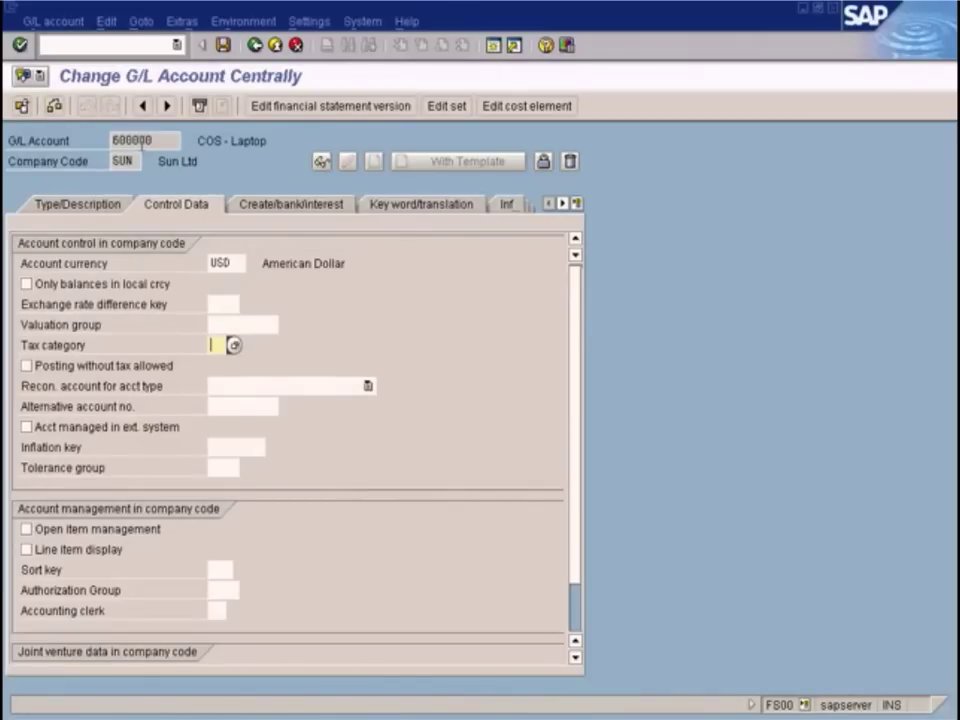
left_click(233, 345)
left_click_drag(281, 165, 624, 223)
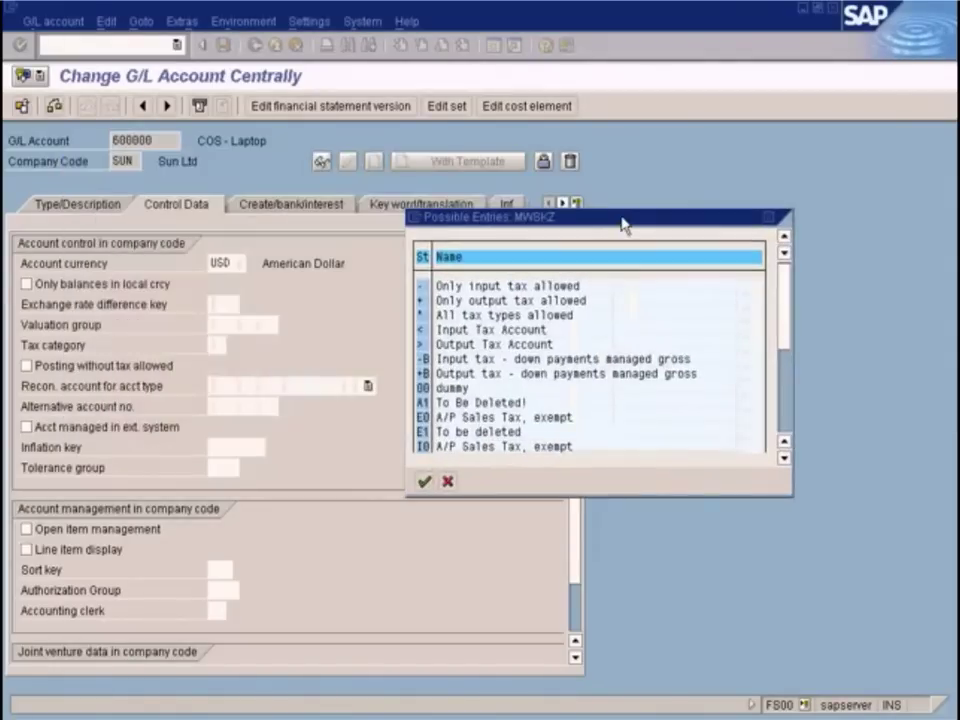
left_click(486, 301)
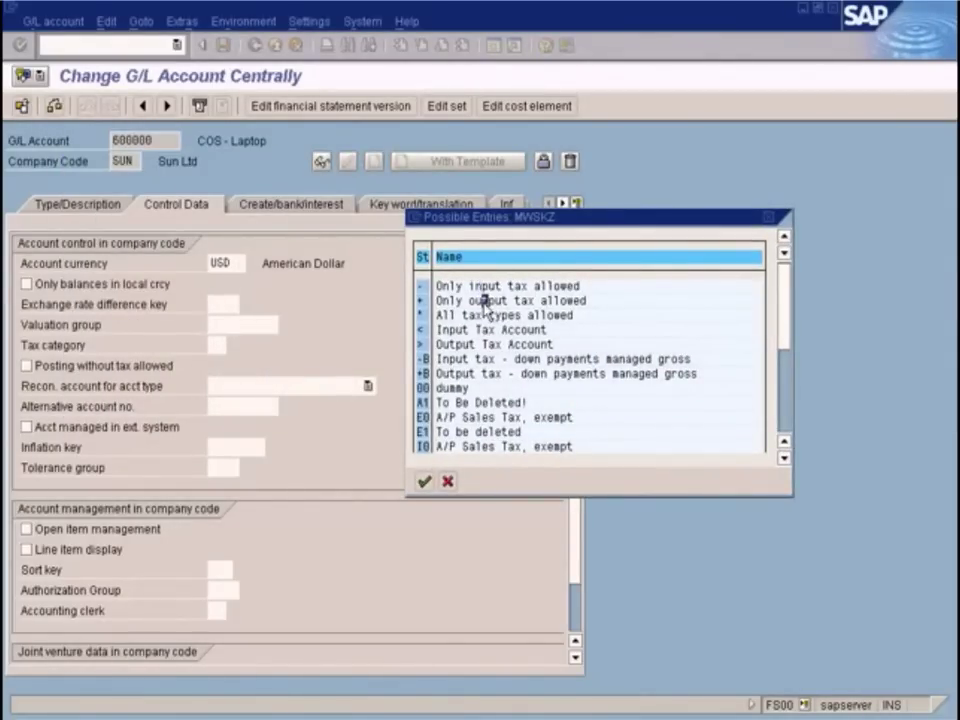
left_click(496, 315)
left_click(478, 300)
left_click(438, 287)
double_click(451, 286)
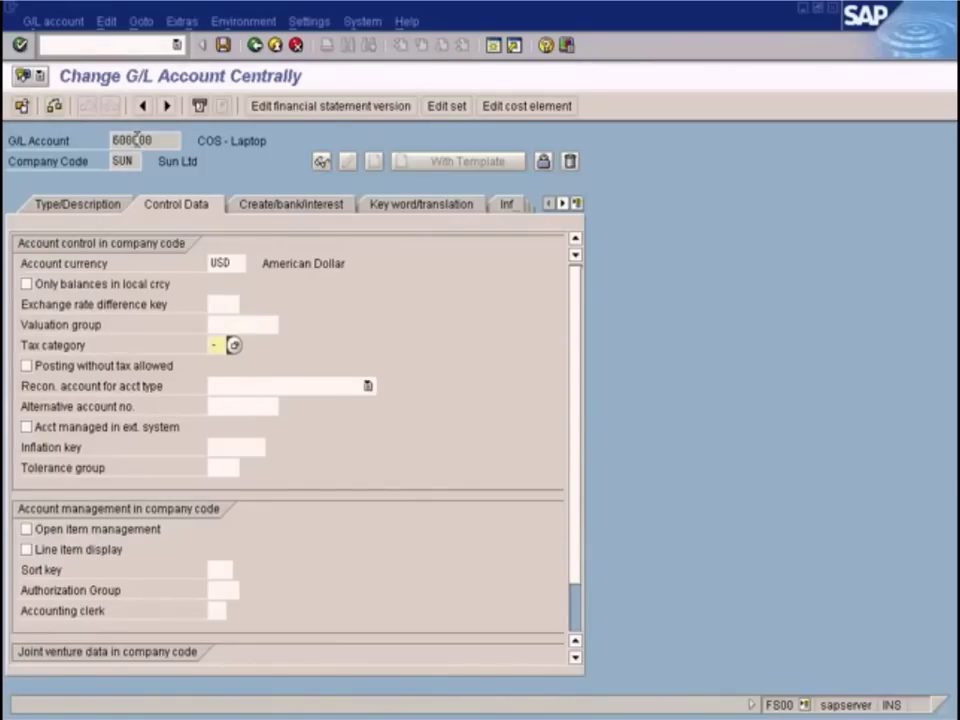
- Try the tax categories + (Only output tax allowed) and * (All tax types allowed) on the COS - Laptop account
left_click(234, 345)
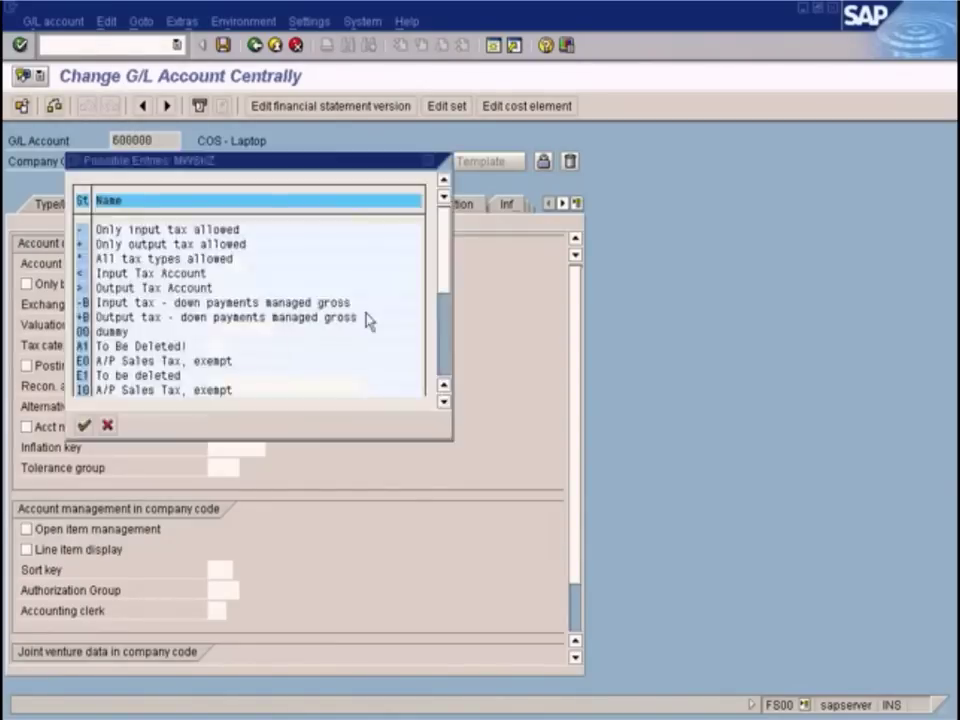
double_click(193, 257)
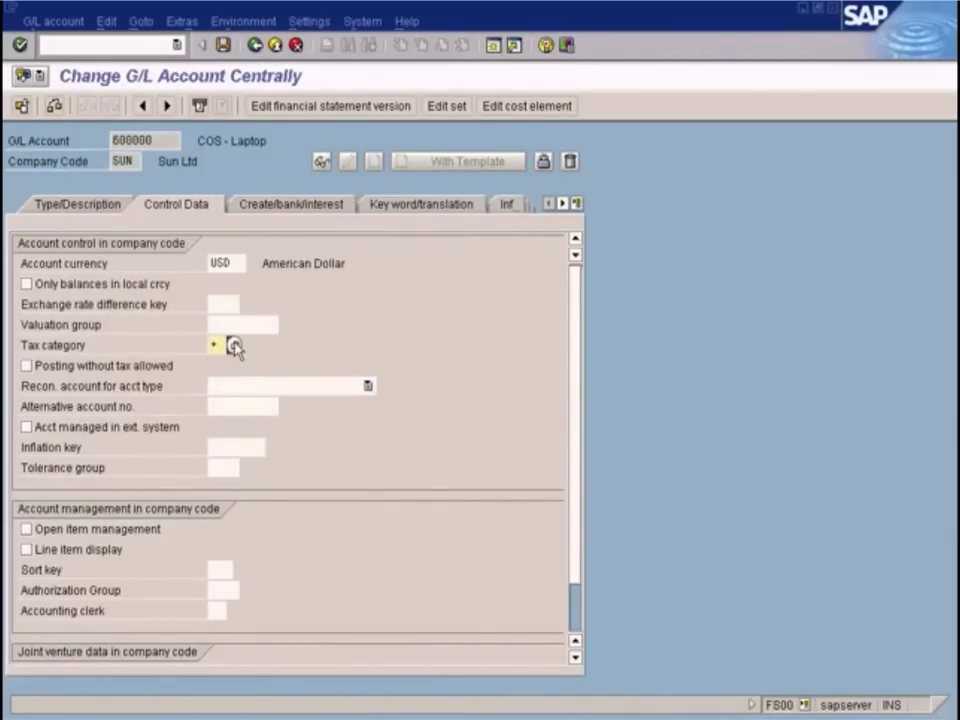
left_click(234, 345)
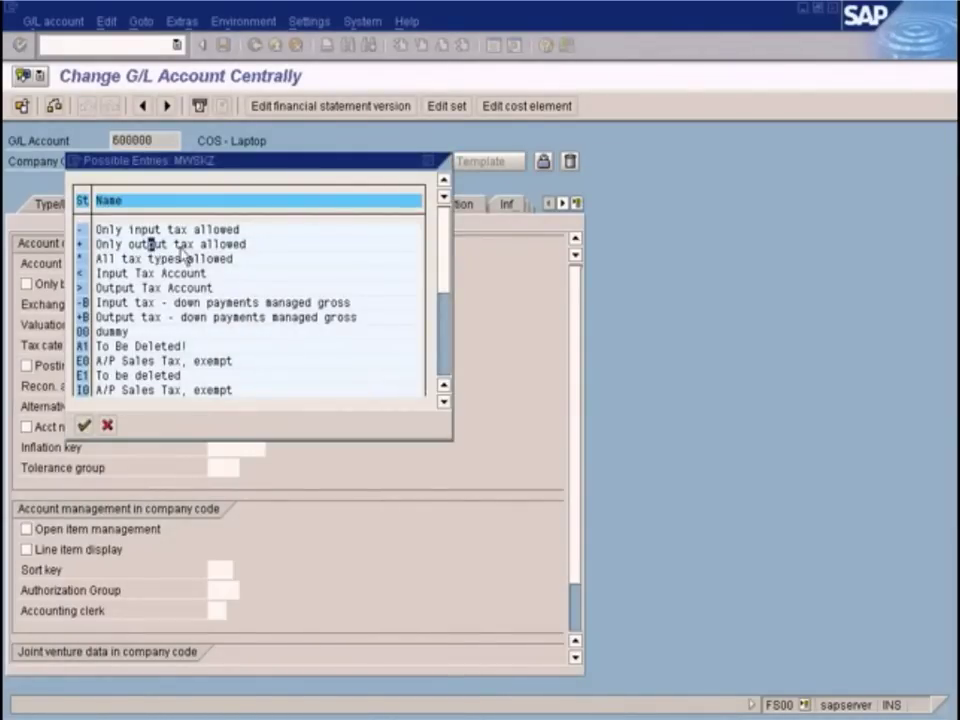
left_click_drag(257, 163, 564, 210)
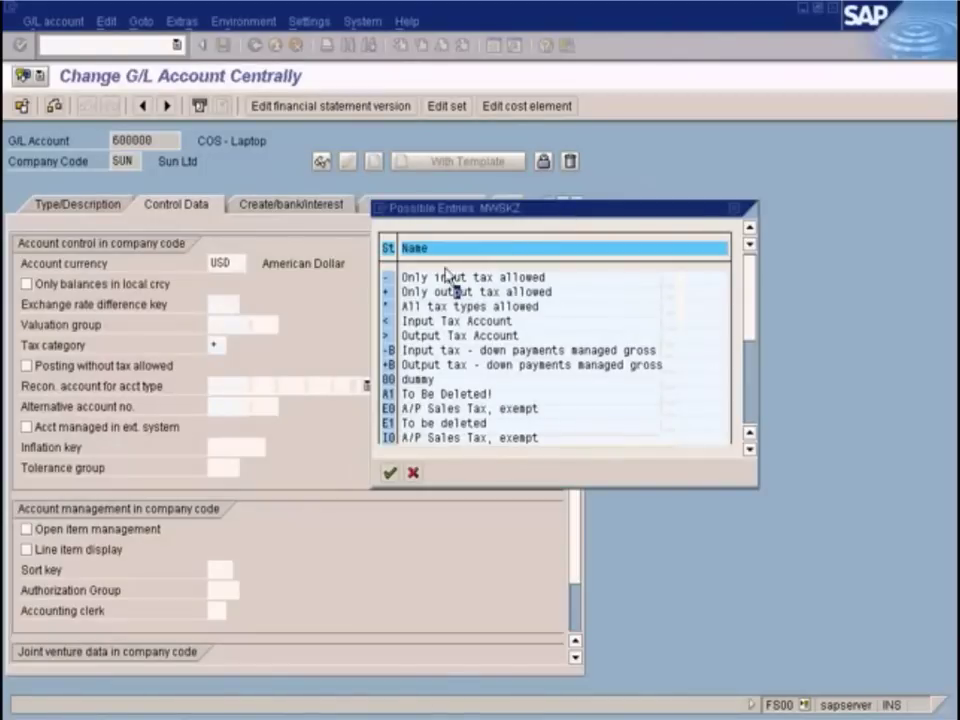
left_click(393, 277)
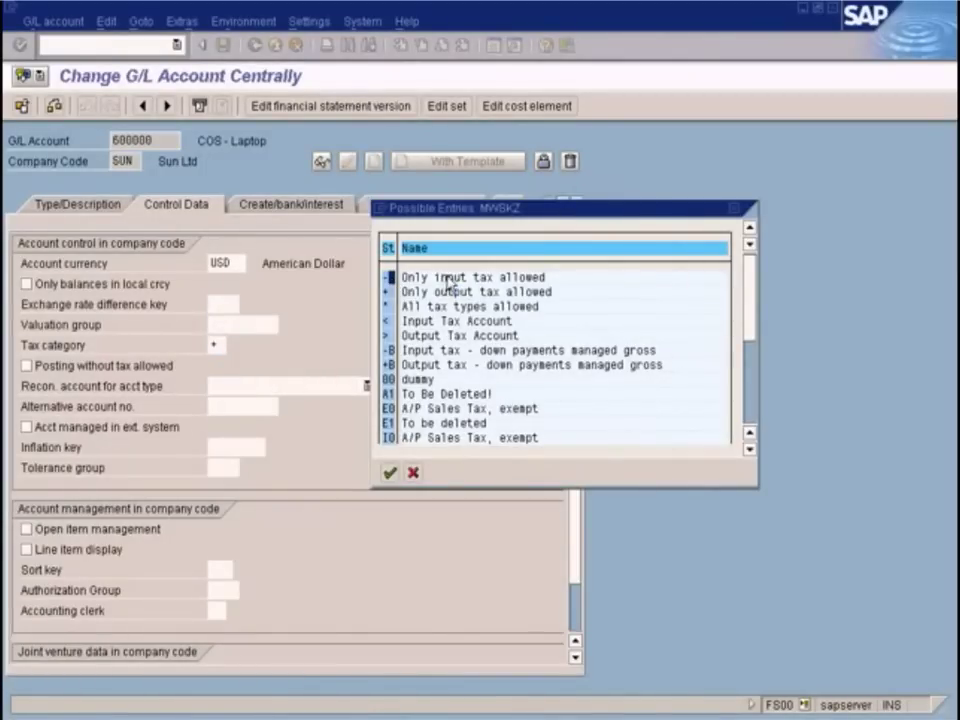
left_click(395, 307)
double_click(427, 313)
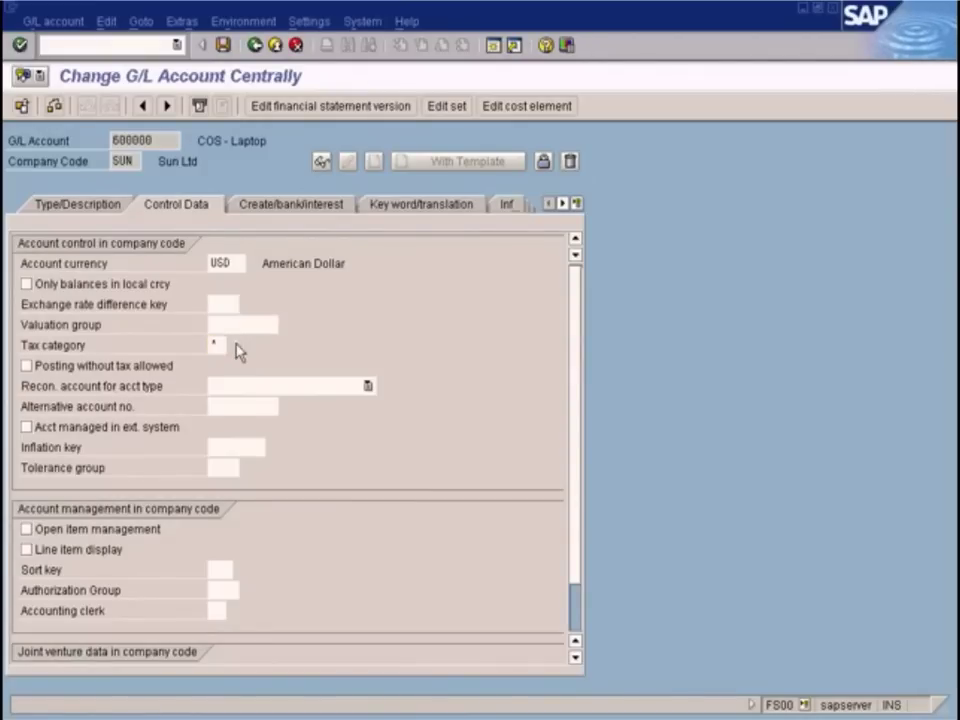
- Set the COS - Laptop account's tax category to - (Only input tax allowed) and save the account
left_click(240, 348)
left_click_drag(309, 178, 578, 272)
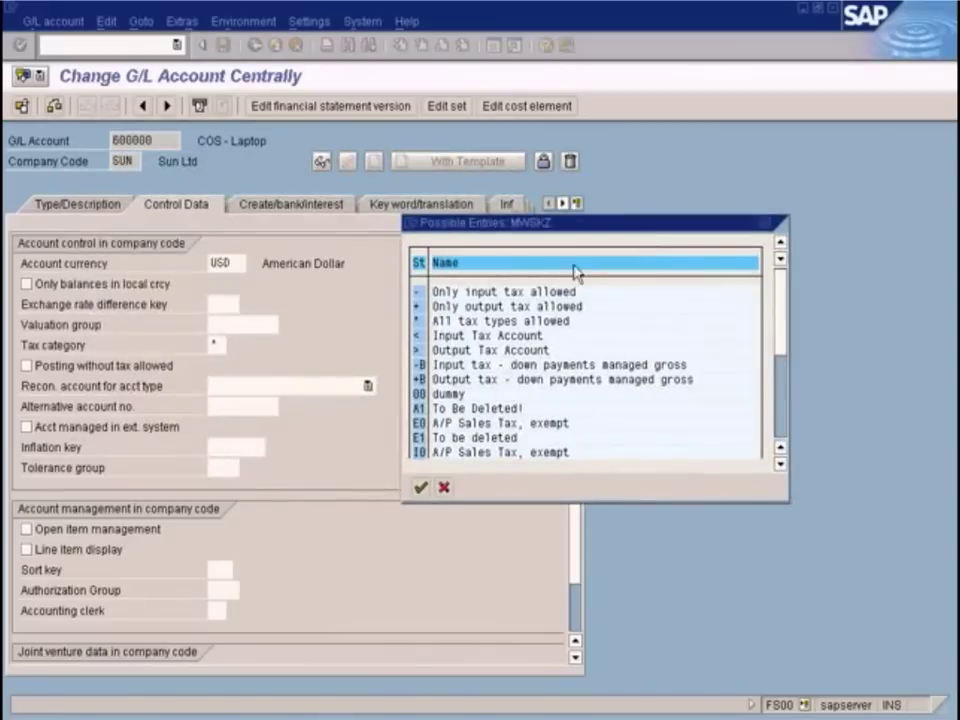
double_click(505, 293)
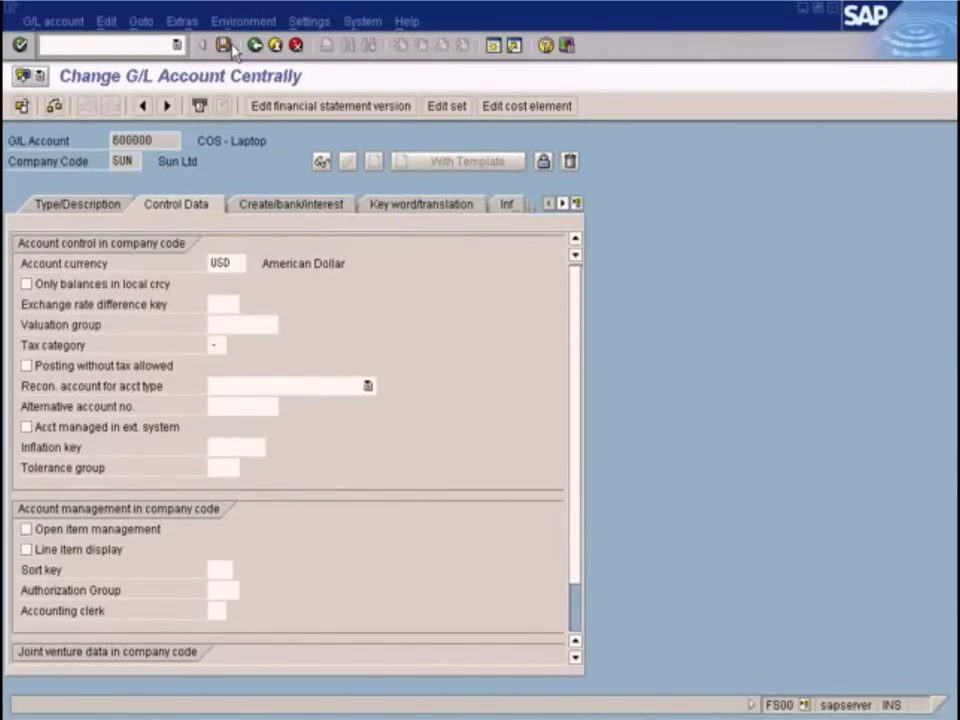
left_click(229, 46)
left_click(32, 343)
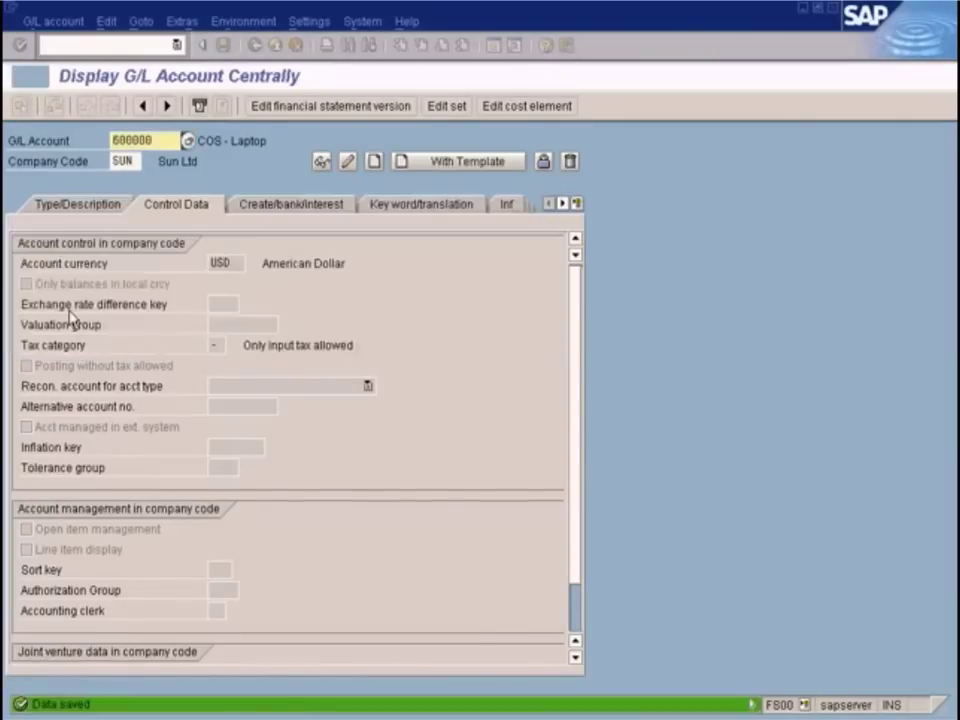
- Leave the account maintenance and set the vendor invoice's header tax code to U1 (A/P Use Tax - Taxable)
left_click(274, 45)
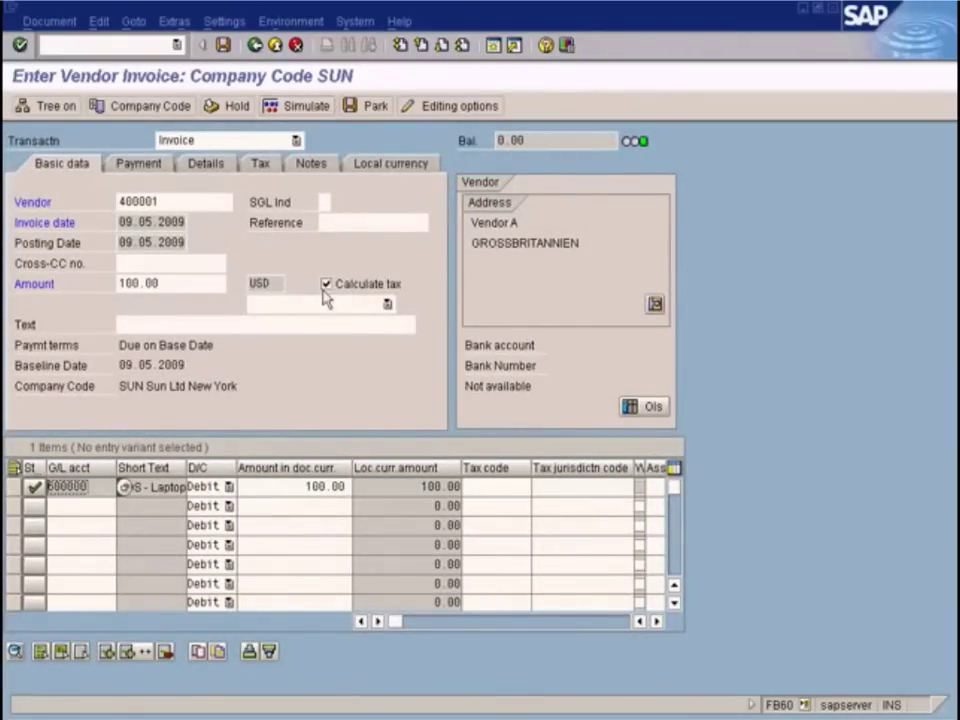
left_click(387, 304)
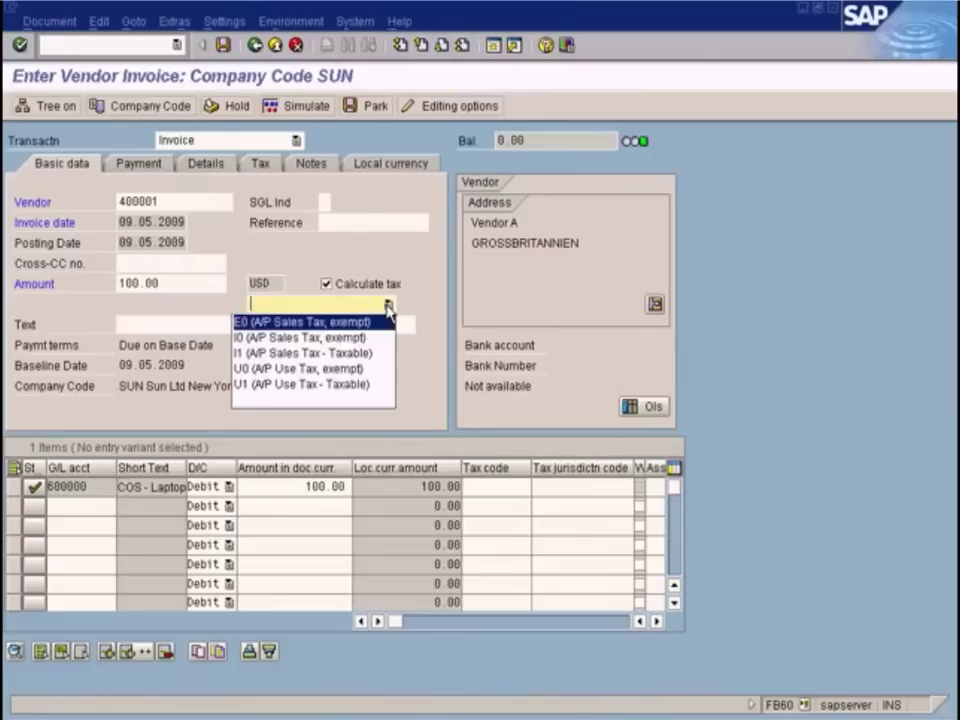
left_click(305, 386)
key("Return")
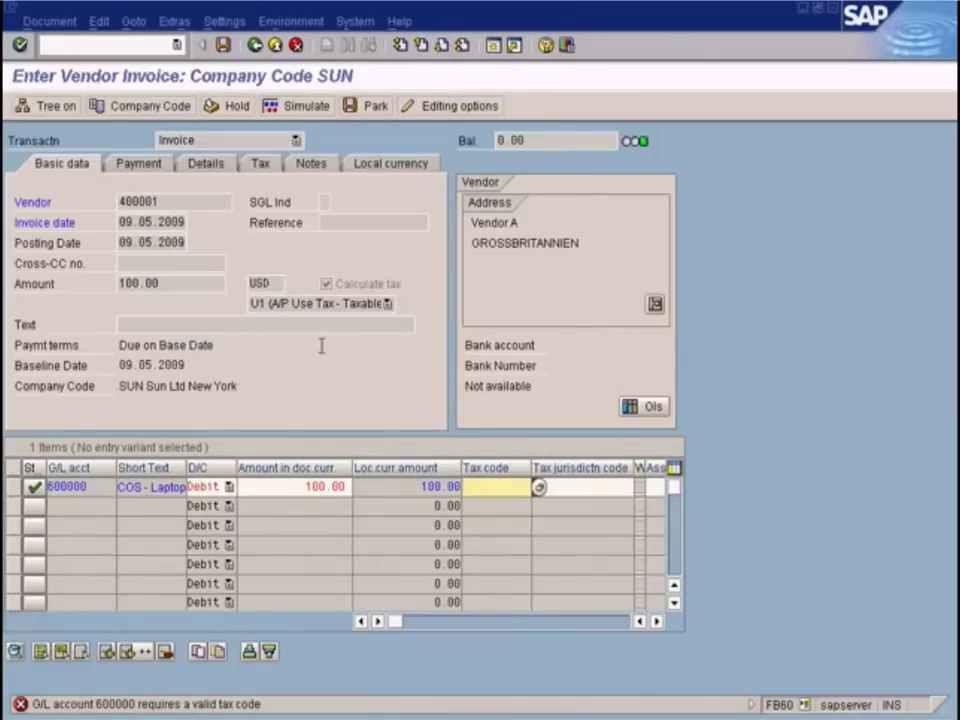
- Set the COS - Laptop line item's tax code to U1 (A/P Use Tax - Taxable) and simulate the invoice
left_click(536, 490)
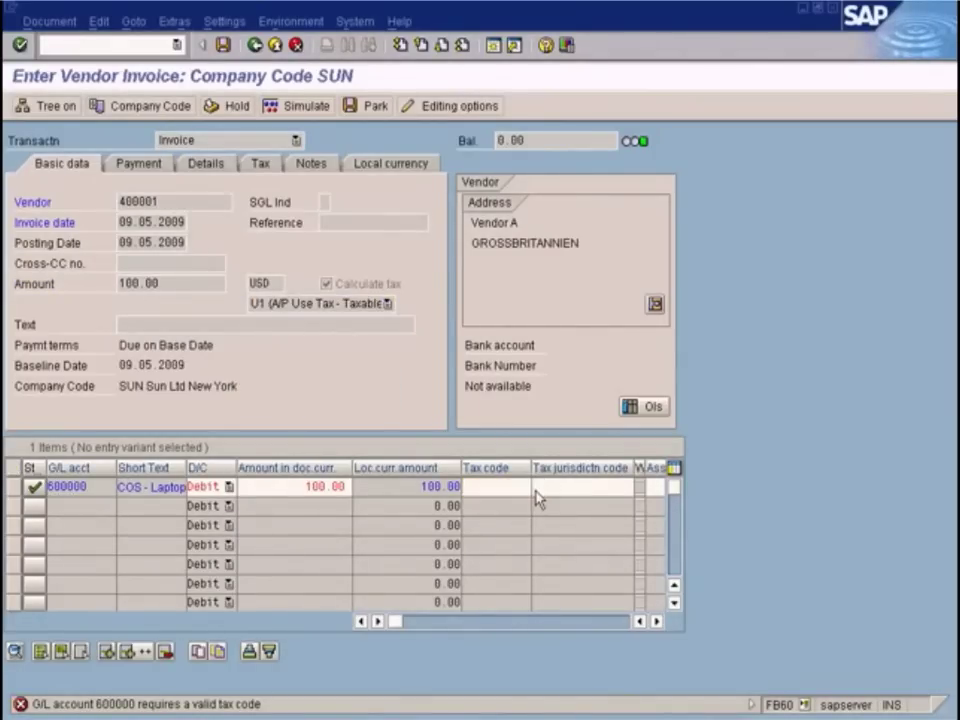
key("F4")
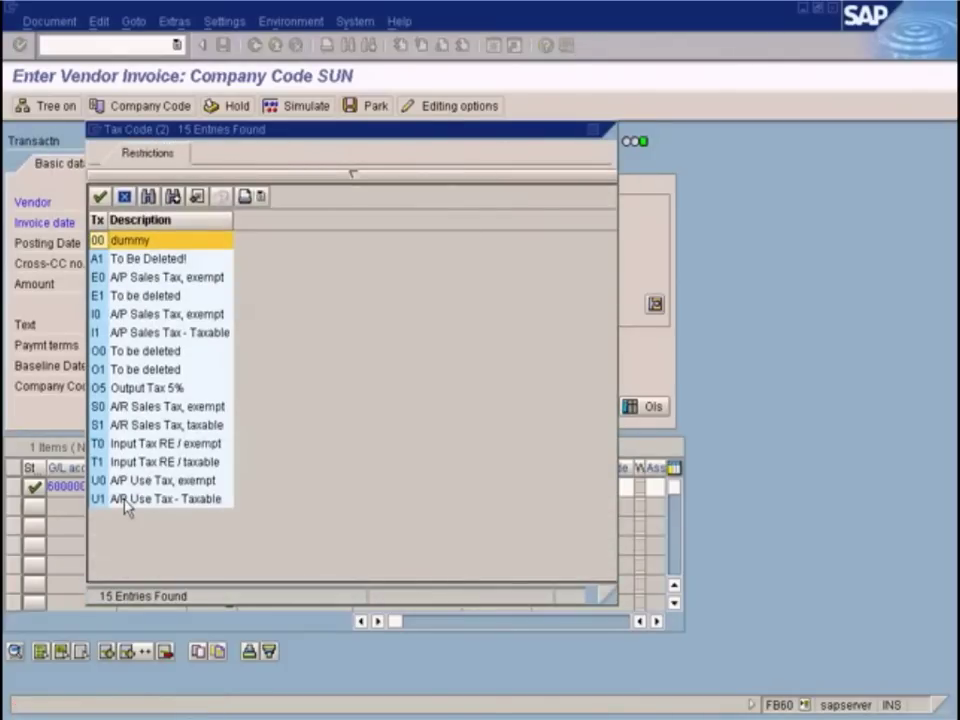
double_click(125, 502)
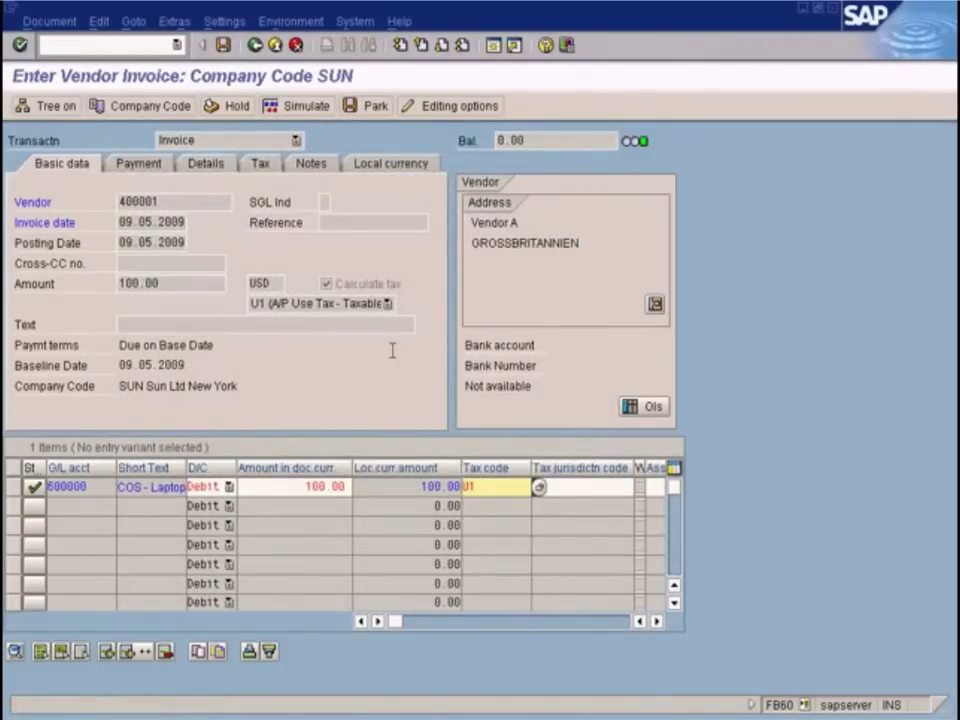
left_click(304, 106)
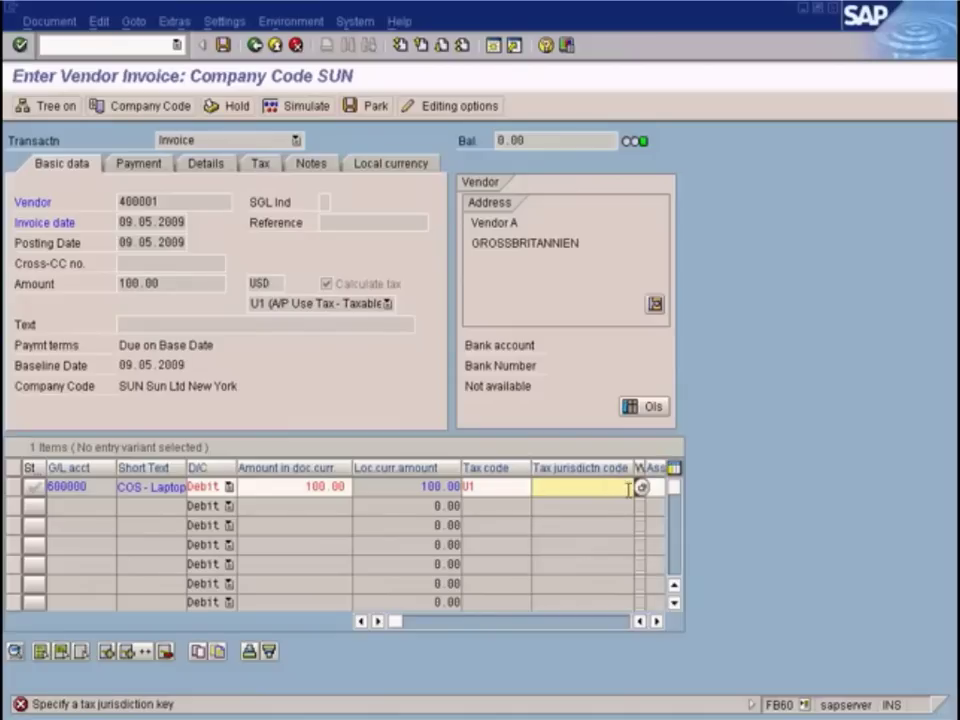
- Set the COS - Laptop line item's tax jurisdiction code to MO0000000 (Missouri) and simulate the invoice again
left_click(641, 487)
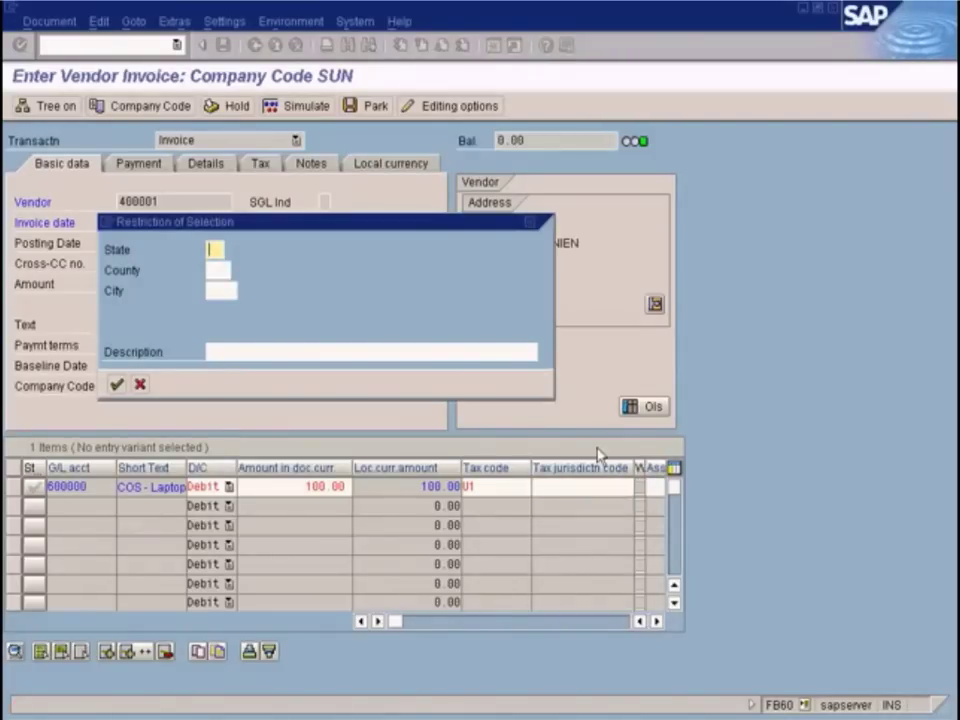
left_click_drag(412, 224, 705, 308)
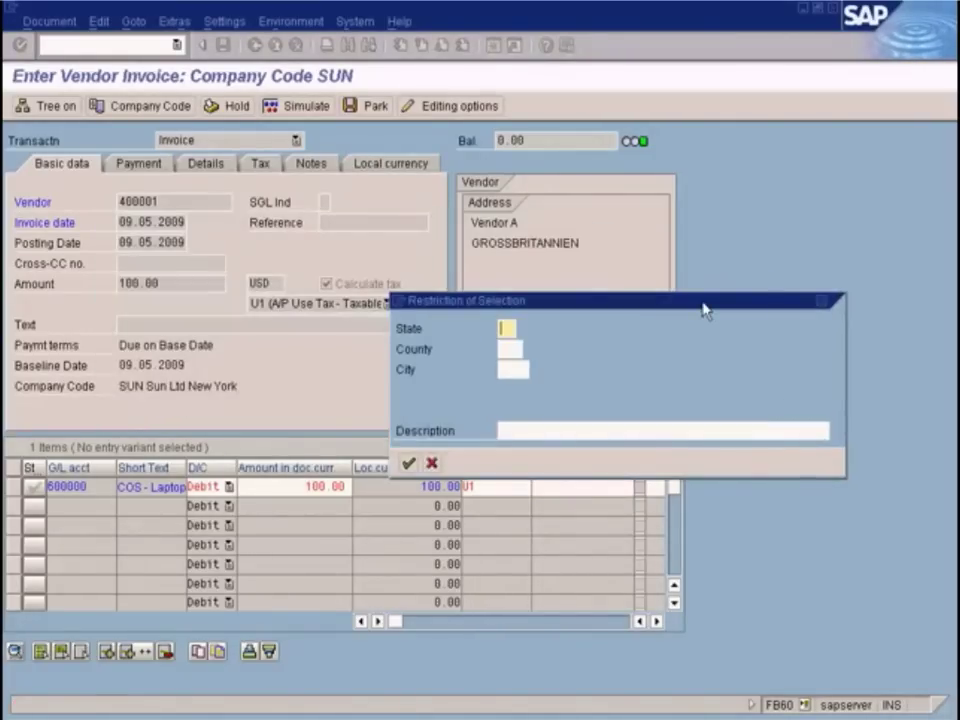
key("Return")
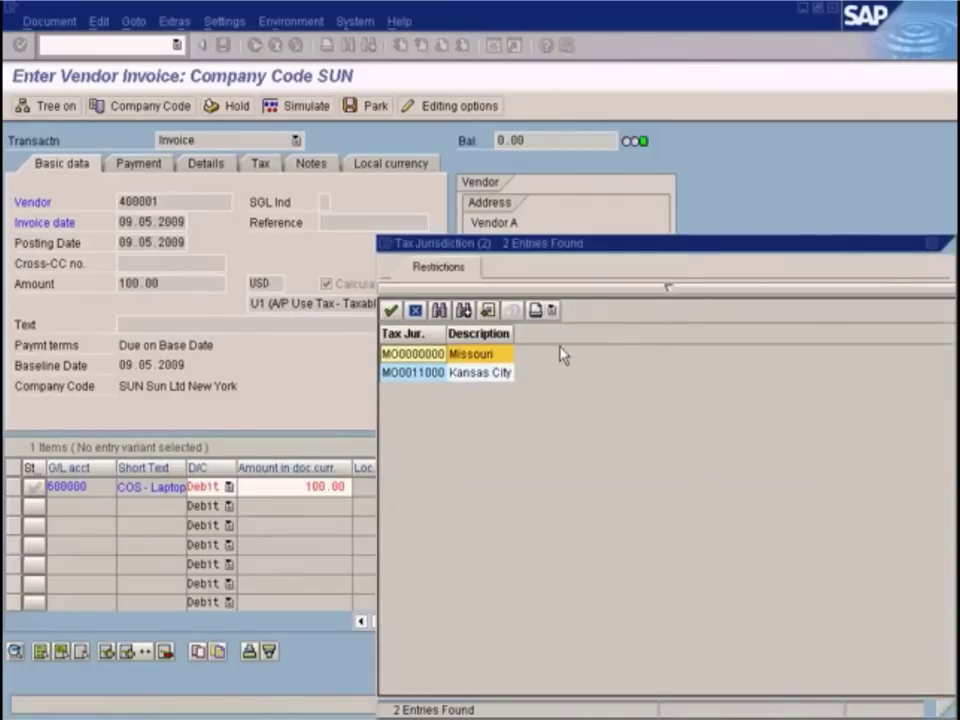
left_click(484, 376)
left_click(476, 356)
left_click(484, 376)
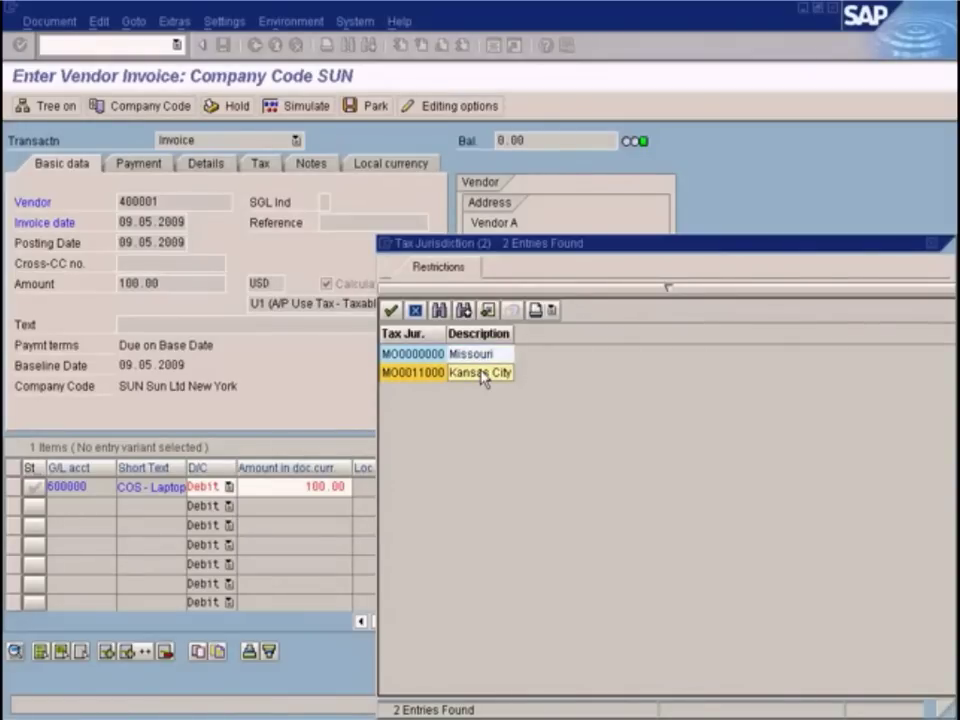
left_click(482, 360)
left_click(482, 372)
left_click(482, 360)
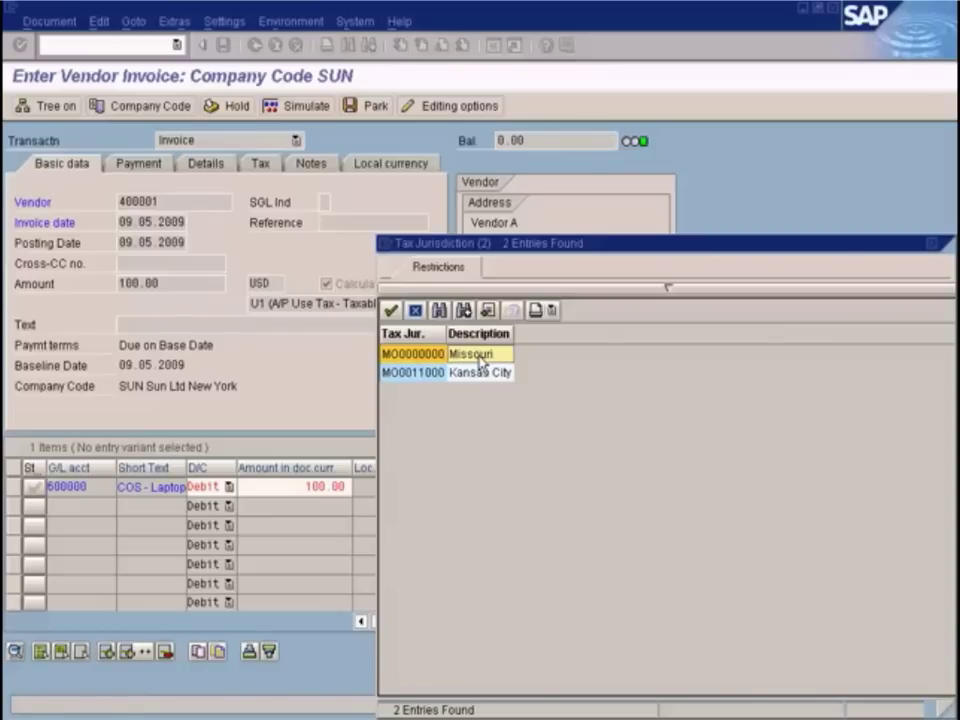
double_click(480, 356)
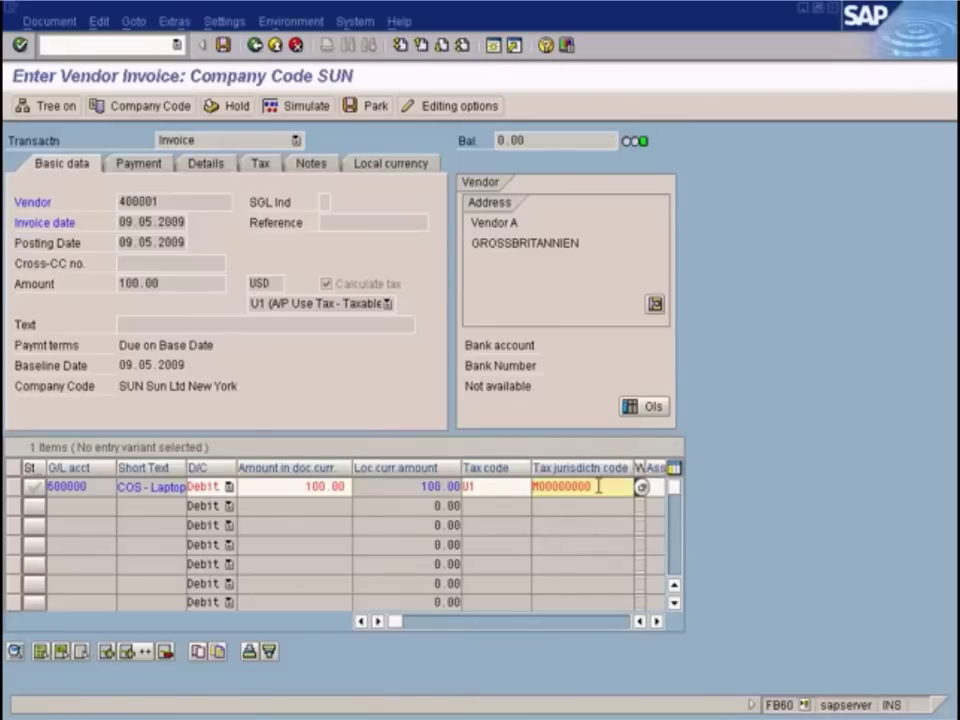
left_click(308, 108)
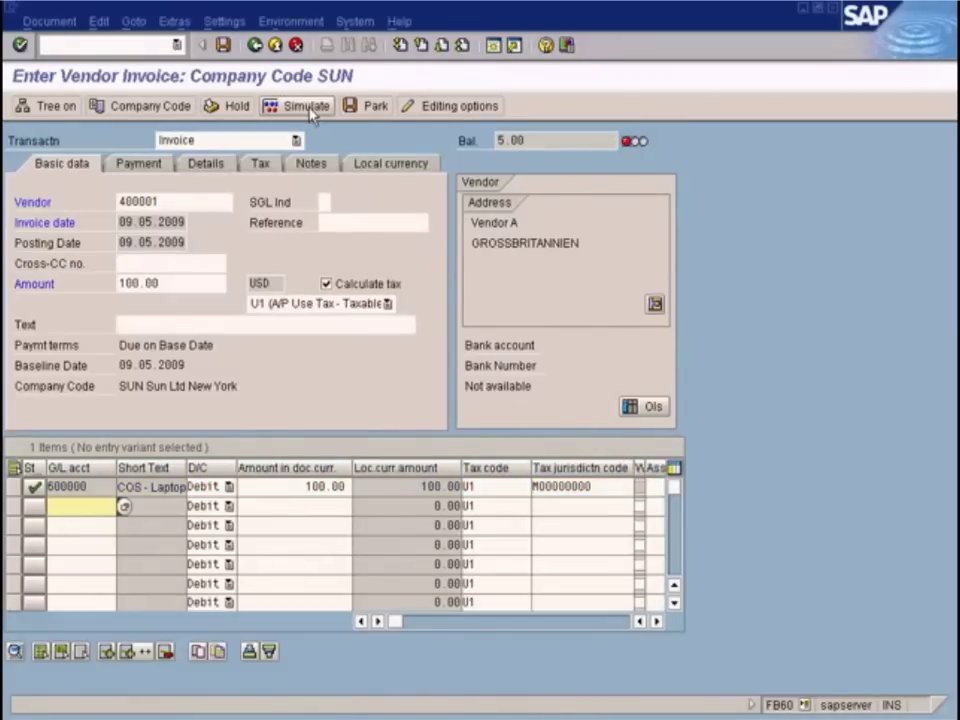
- Set the vendor invoice's header amount to 105.00 USD to include the tax
left_click(512, 140)
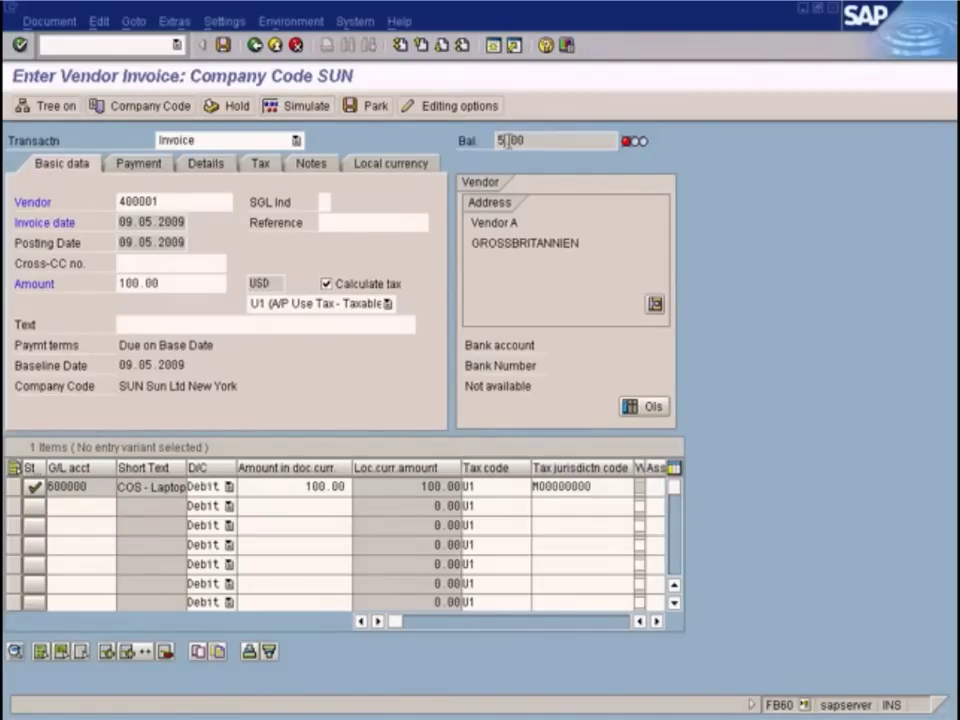
left_click_drag(534, 141, 469, 133)
left_click(185, 283)
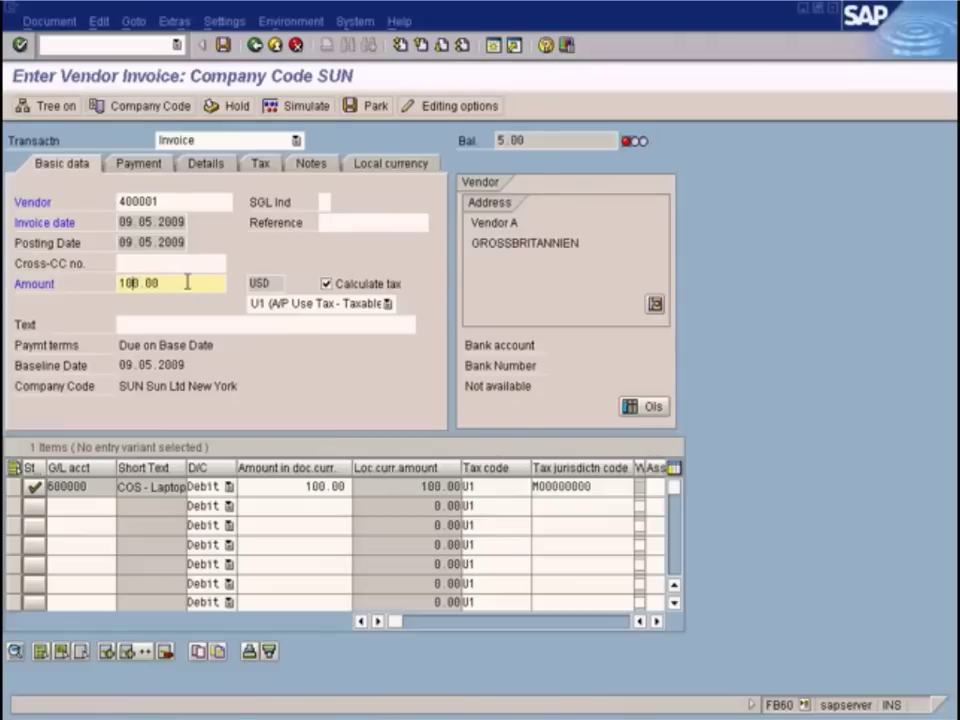
key("BackSpace")
type("5")
- Switch to the Display IMG session and collapse Basic Settings, Calculation and Posting under Tax on Sales/Purchases
left_click(574, 488)
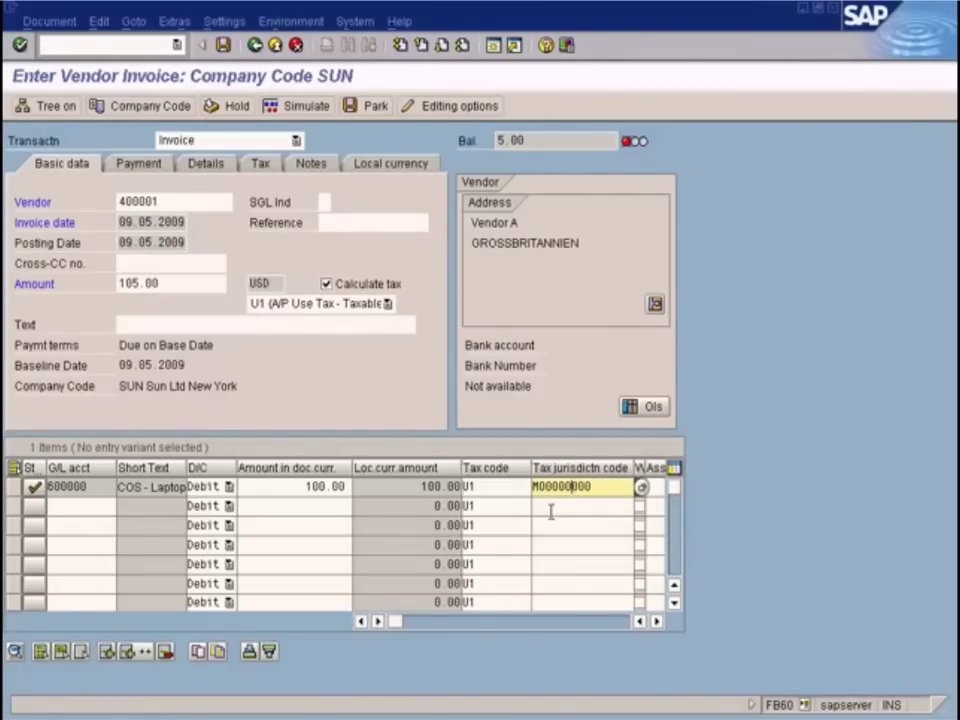
left_click(457, 708)
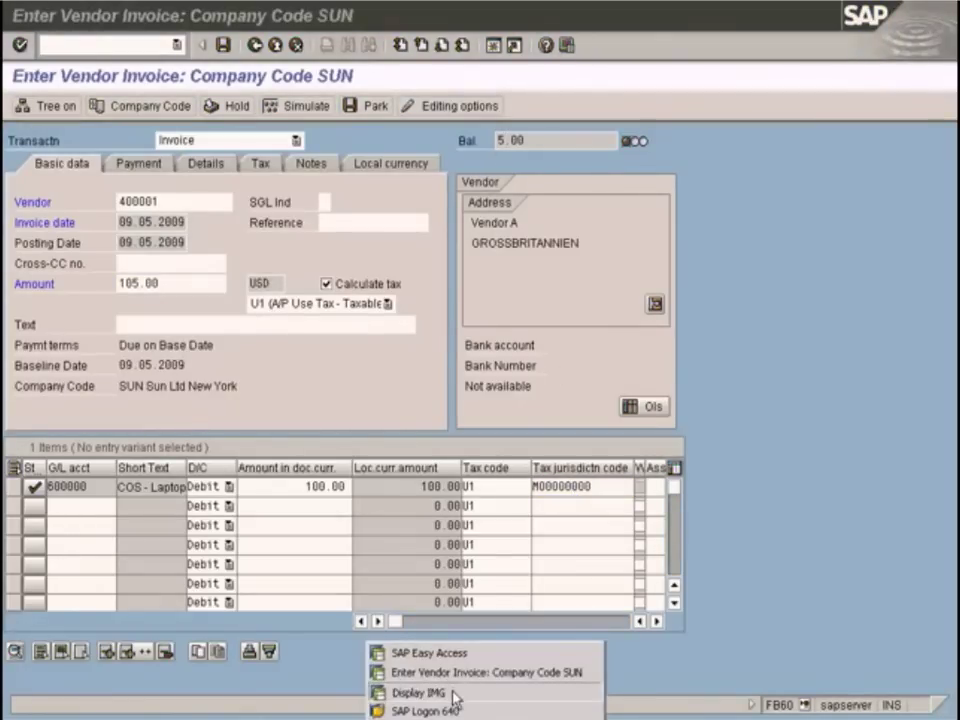
left_click(454, 690)
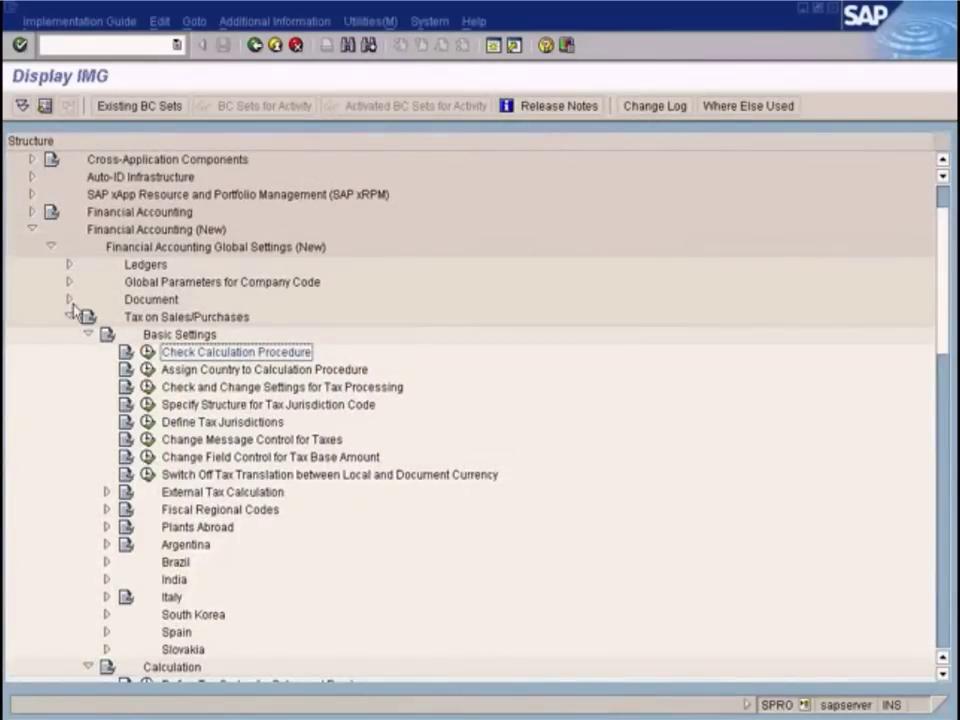
left_click(111, 235)
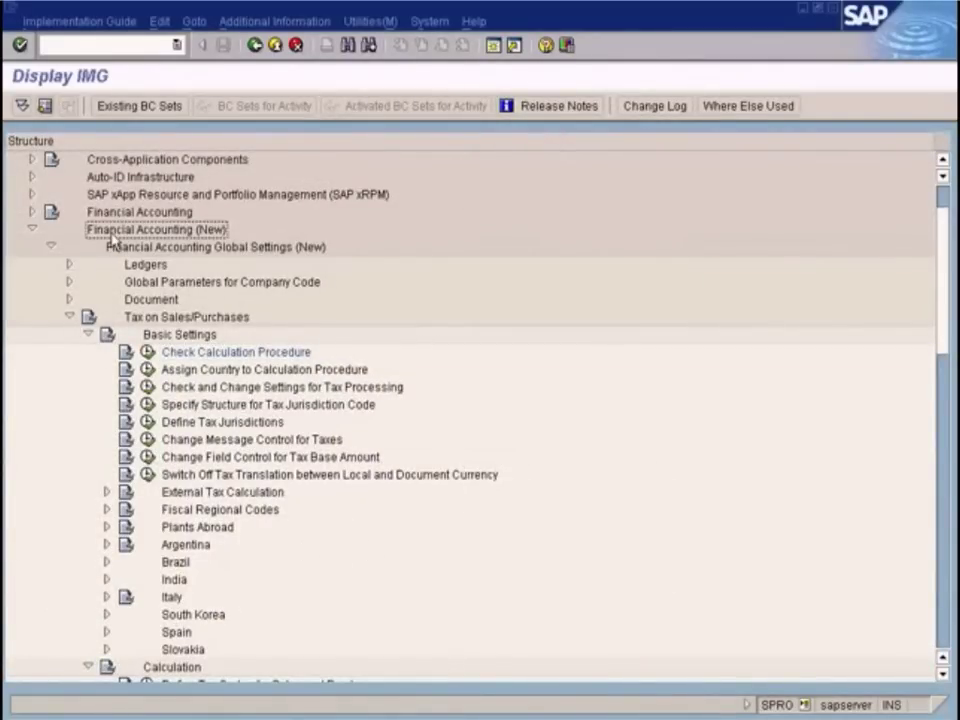
left_click(165, 250)
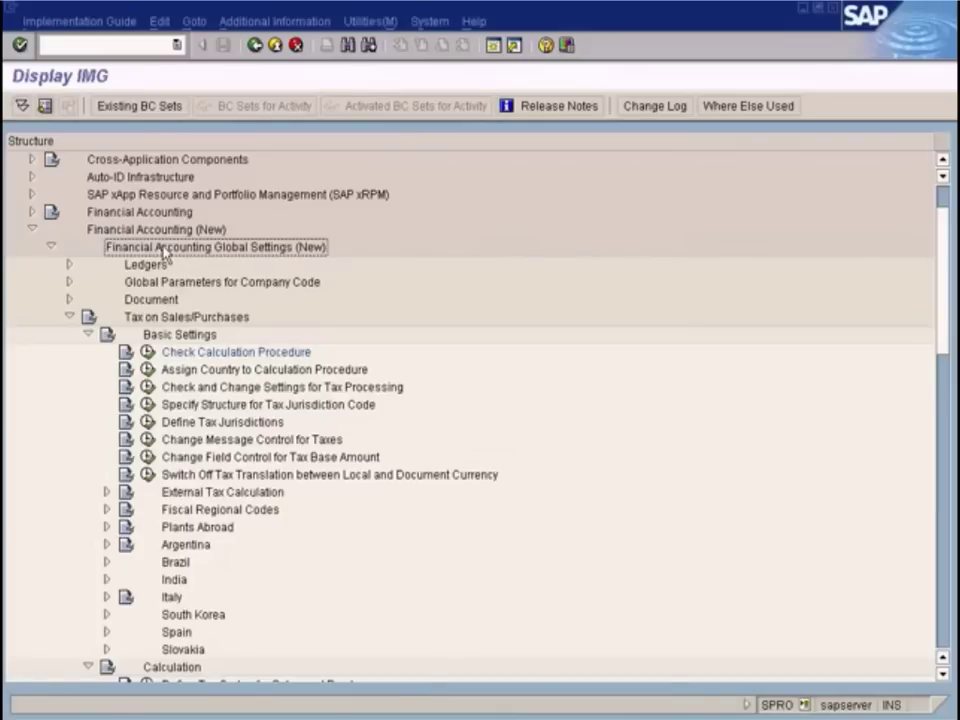
left_click(155, 319)
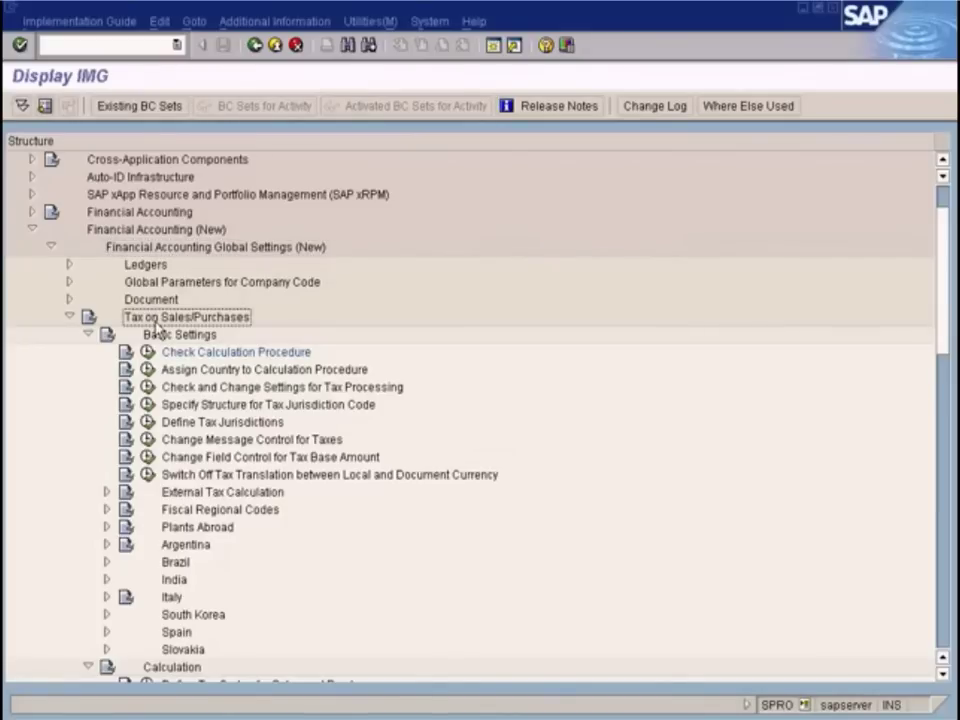
left_click(88, 334)
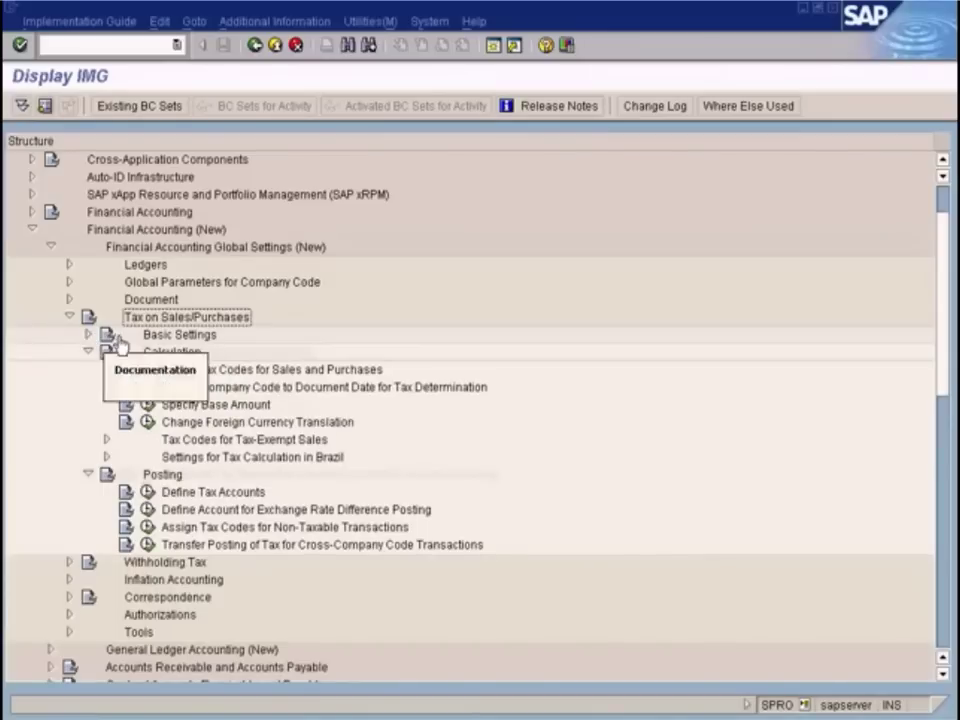
left_click(88, 352)
left_click(88, 368)
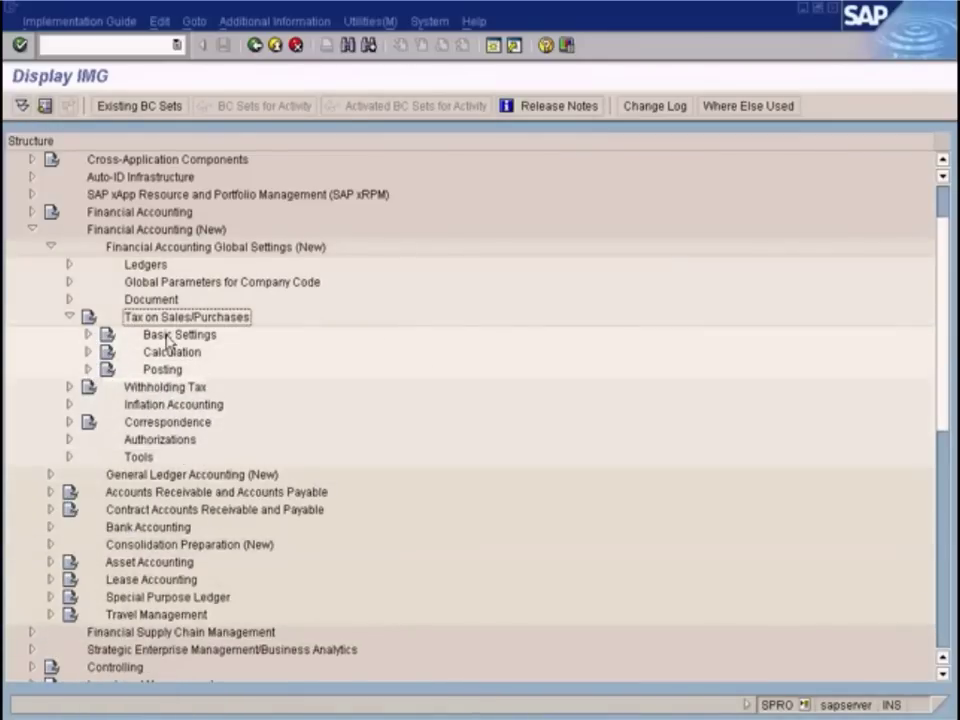
left_click(160, 338)
left_click(171, 355)
left_click(168, 370)
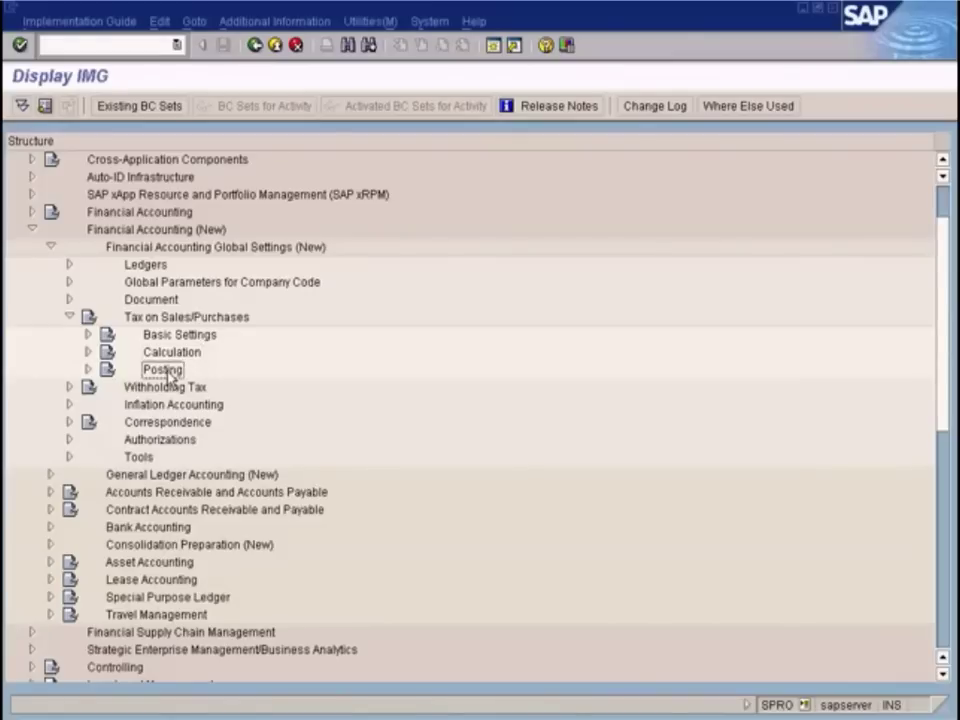
- Expand the Basic Settings of Tax on Sales/Purchases and open the Define Tax Jurisdictions activity
left_click(88, 334)
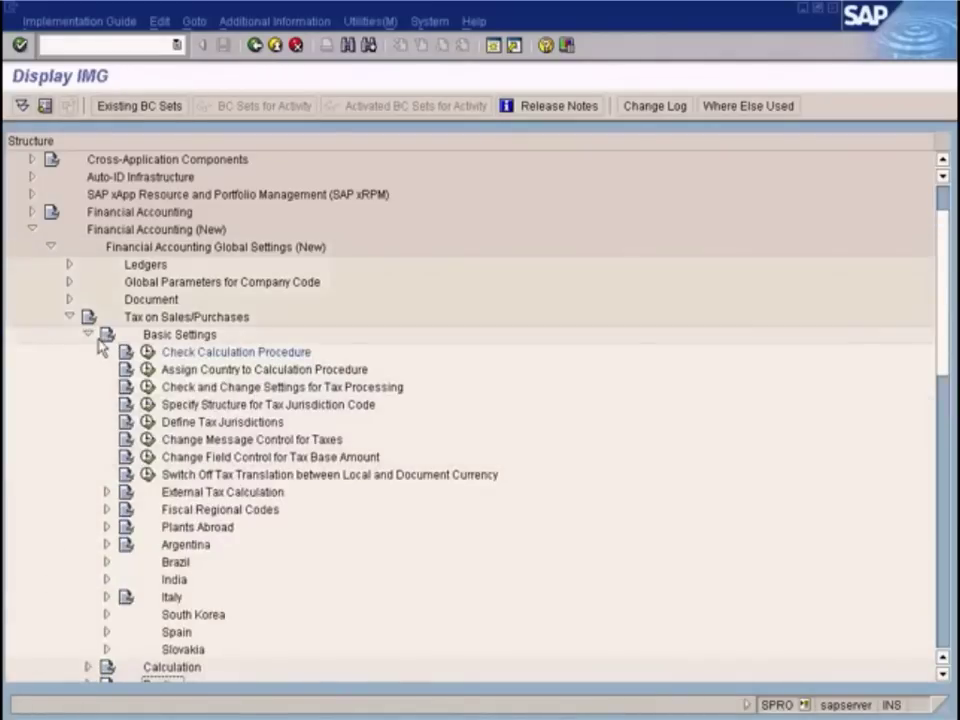
left_click(196, 424)
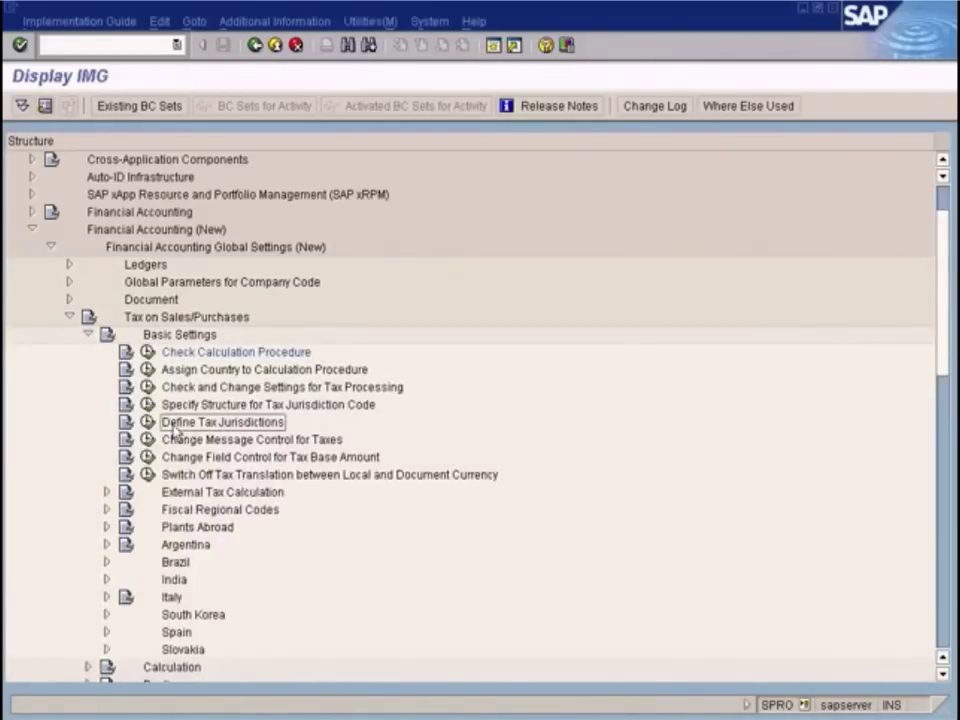
left_click(147, 422)
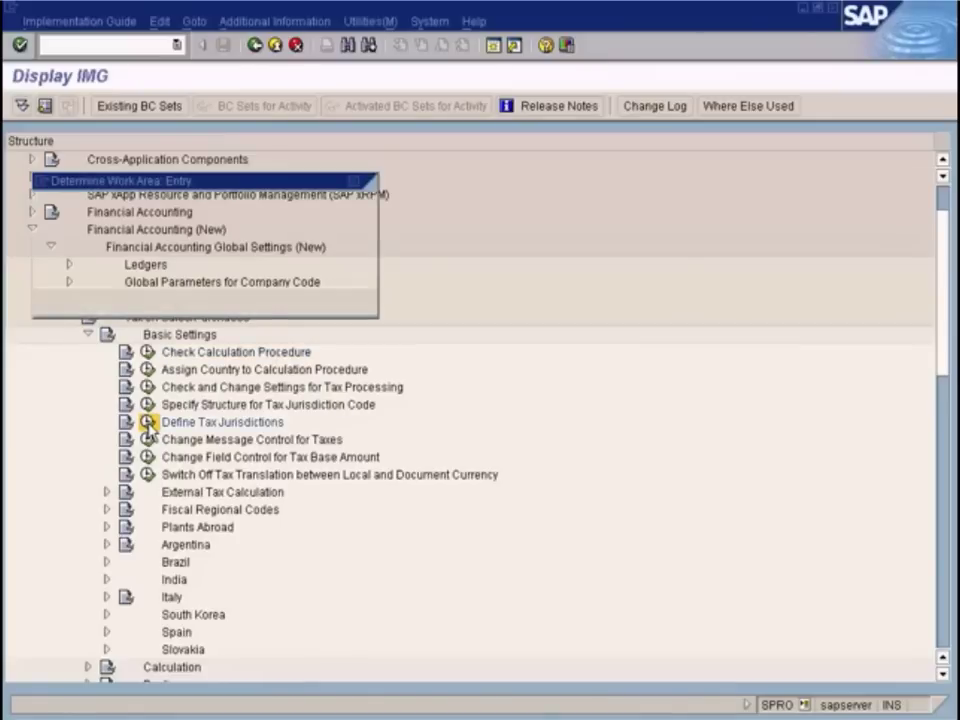
- Choose TAXUSJ (Standard Jurisdiction Code) as the costing sheet work area and open its tax jurisdiction overview
left_click(330, 231)
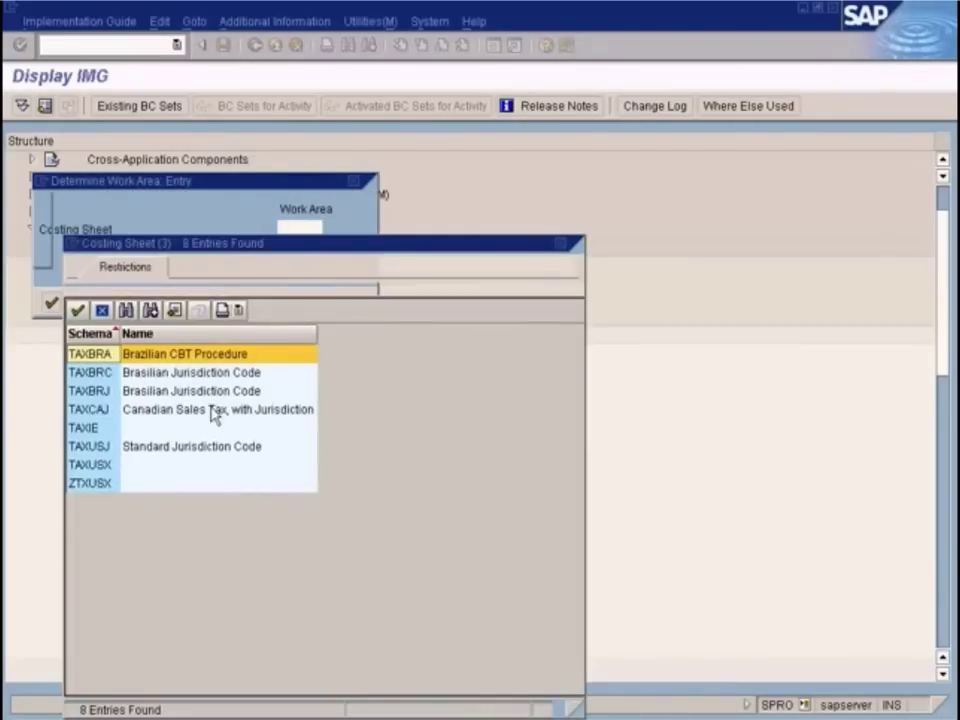
left_click(104, 450)
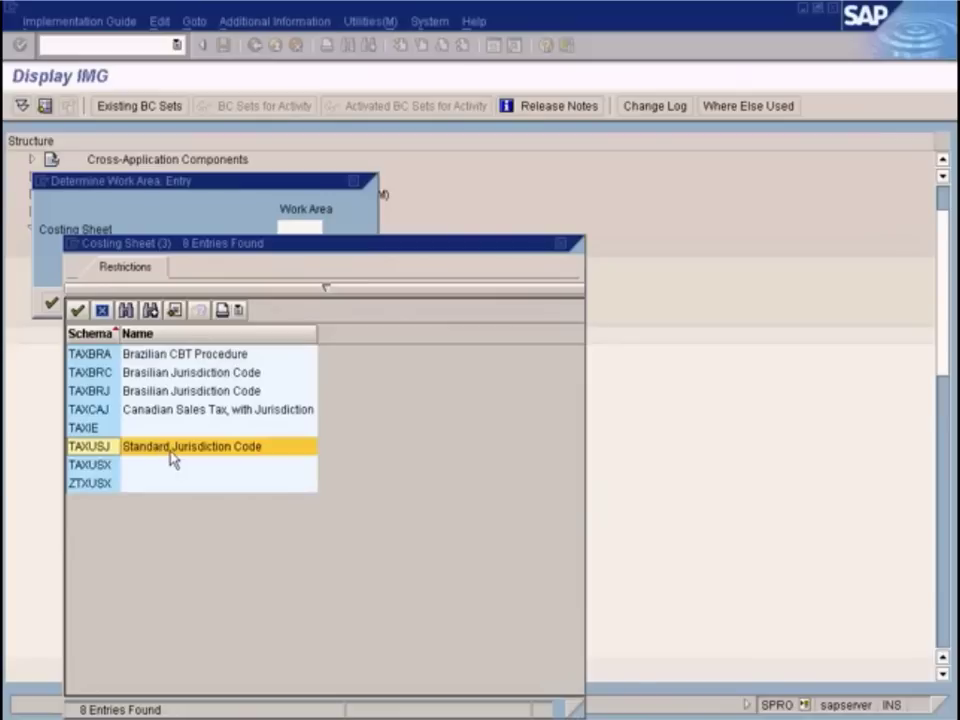
left_click(110, 452)
double_click(110, 452)
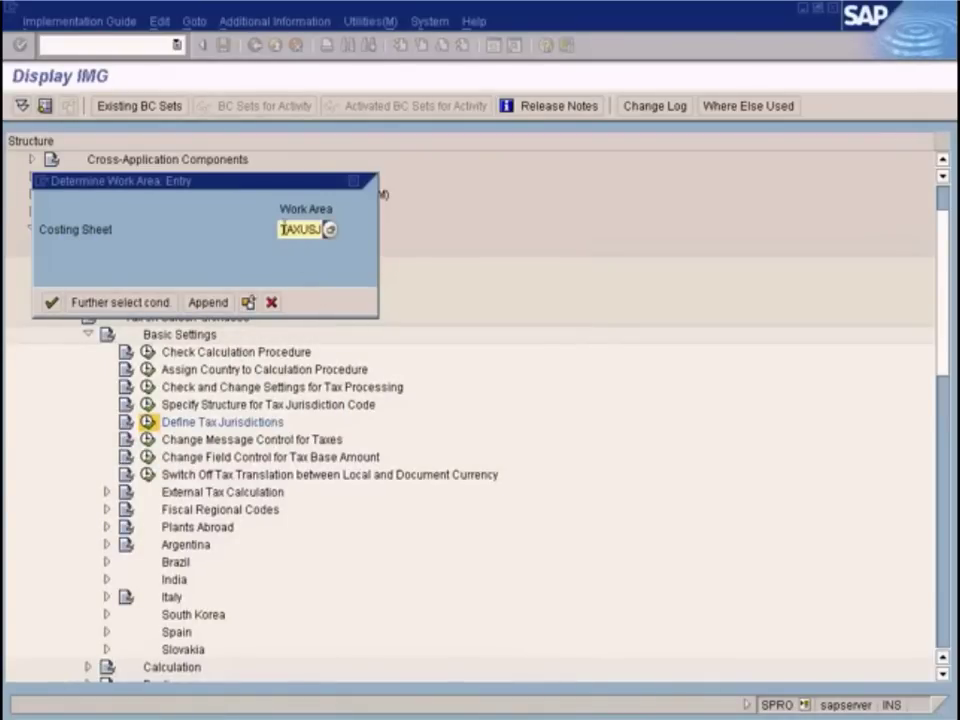
left_click(329, 231)
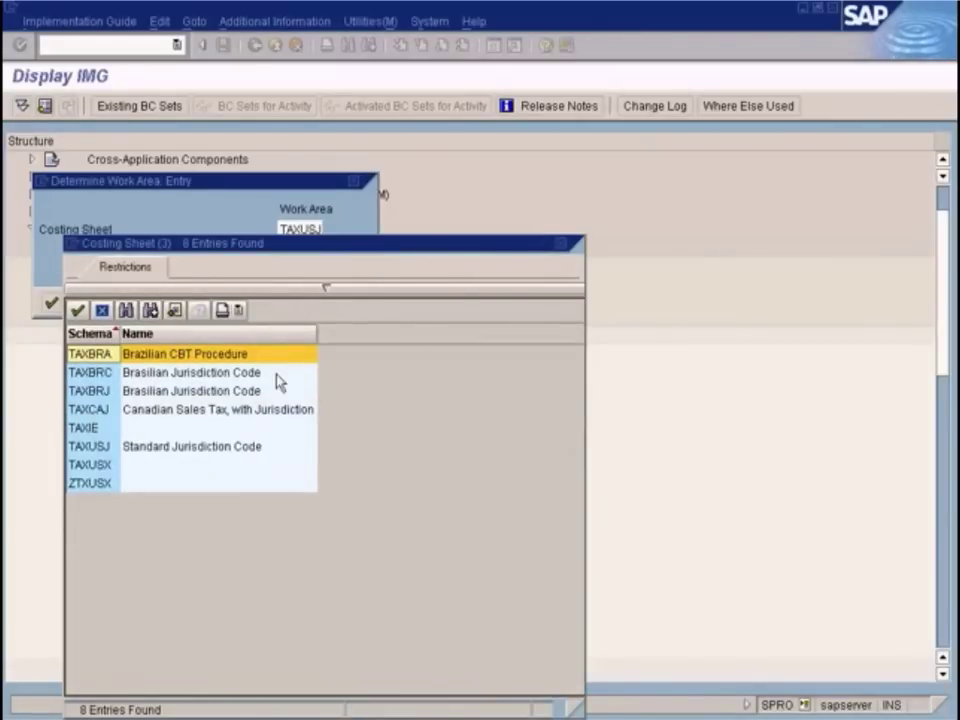
left_click(560, 244)
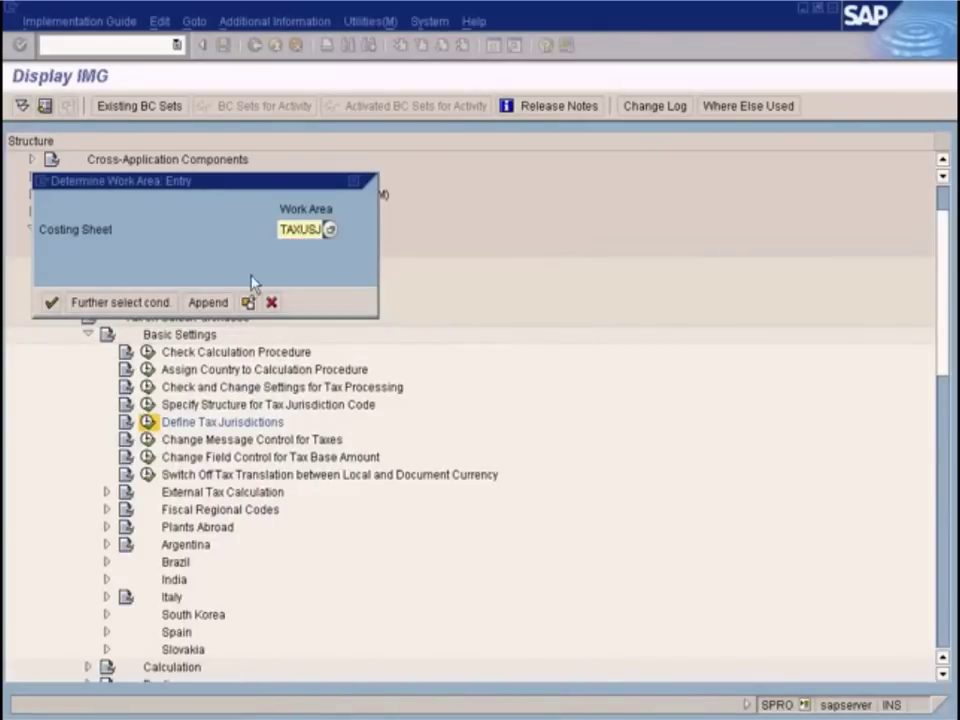
left_click(52, 303)
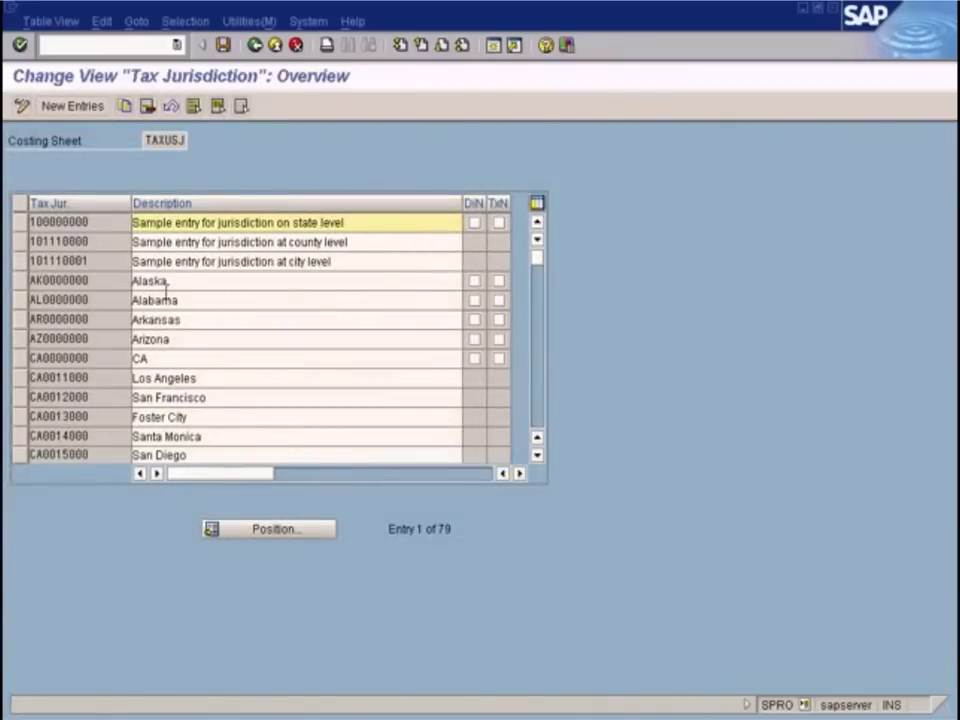
- Examine the tax jurisdictions defined for TAXUSJ, comparing the codes of the Missouri state entry and the Kansas City entry
left_click(274, 259)
left_click(211, 281)
left_click(184, 319)
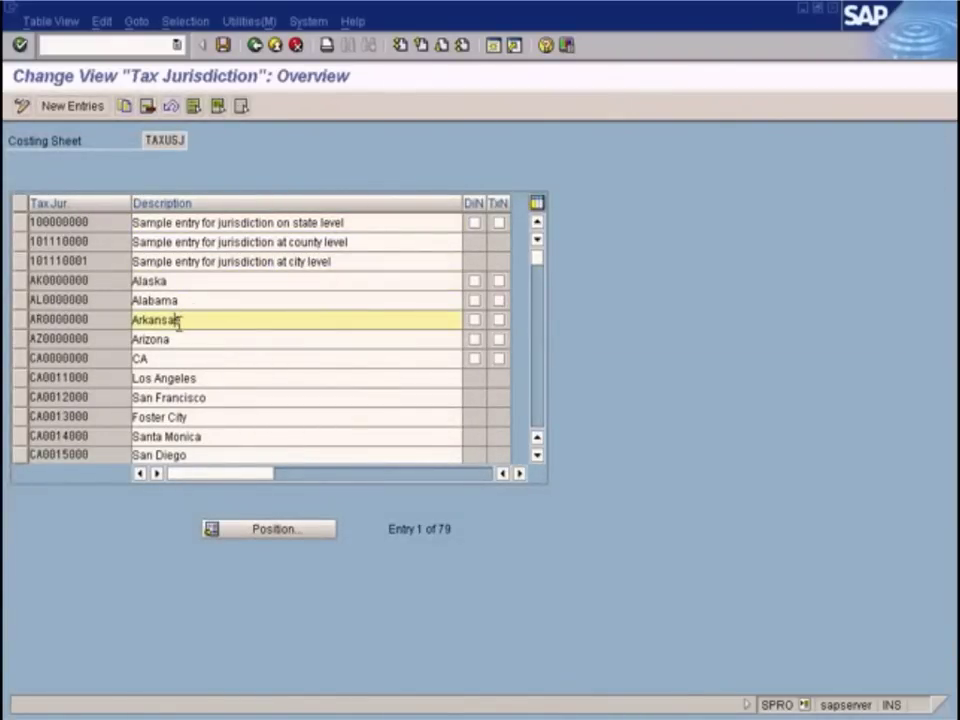
double_click(537, 422)
left_click(537, 422)
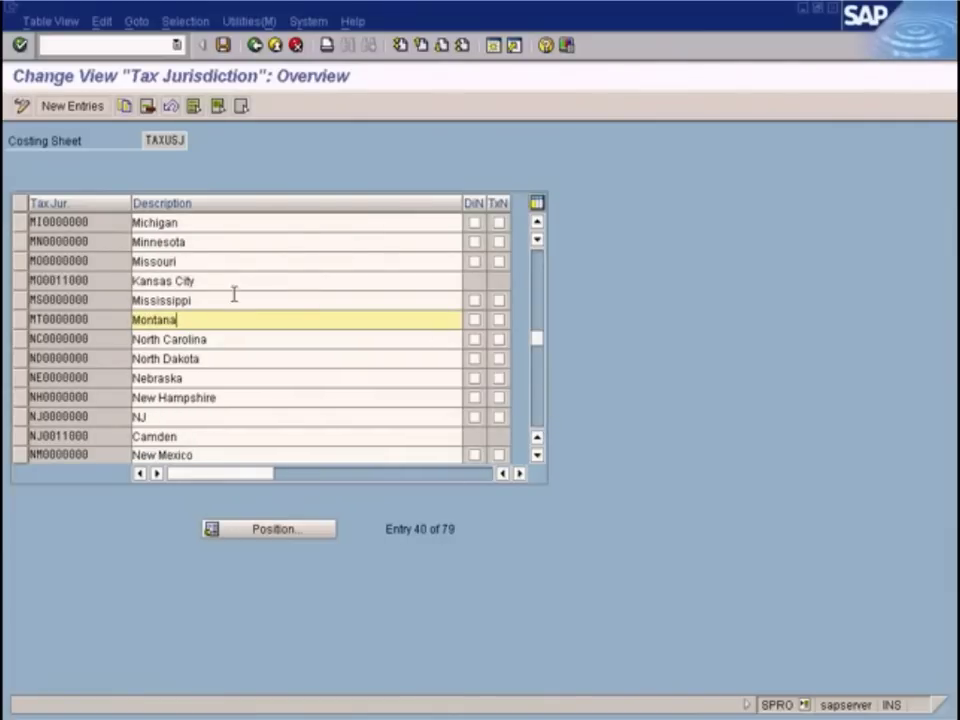
left_click(176, 261)
left_click(182, 281)
left_click(184, 261)
left_click(176, 281)
left_click(77, 261)
left_click(86, 281)
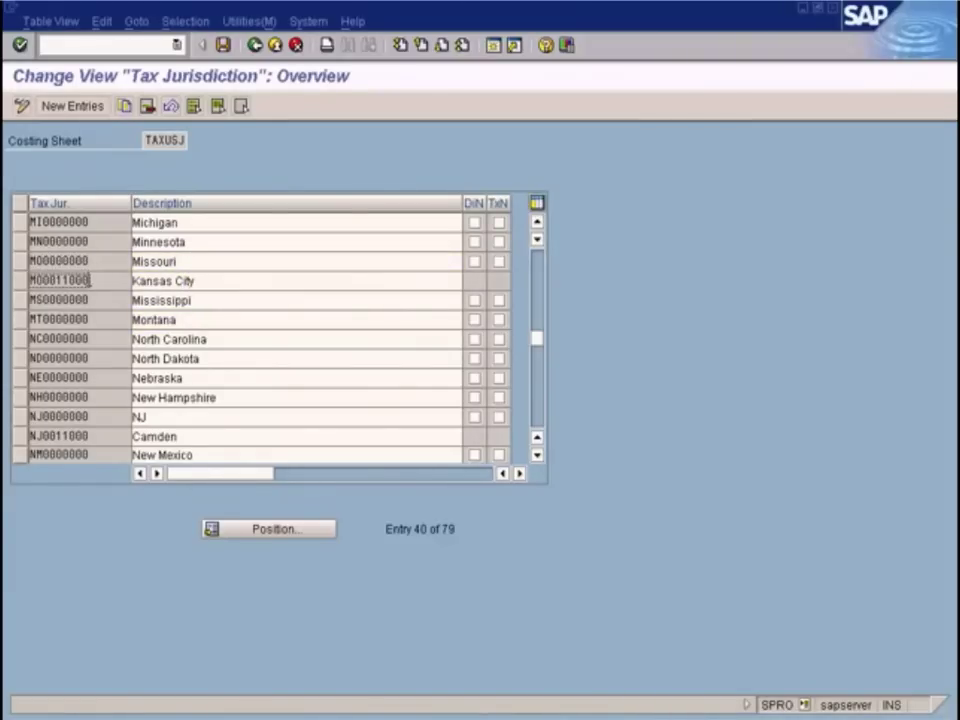
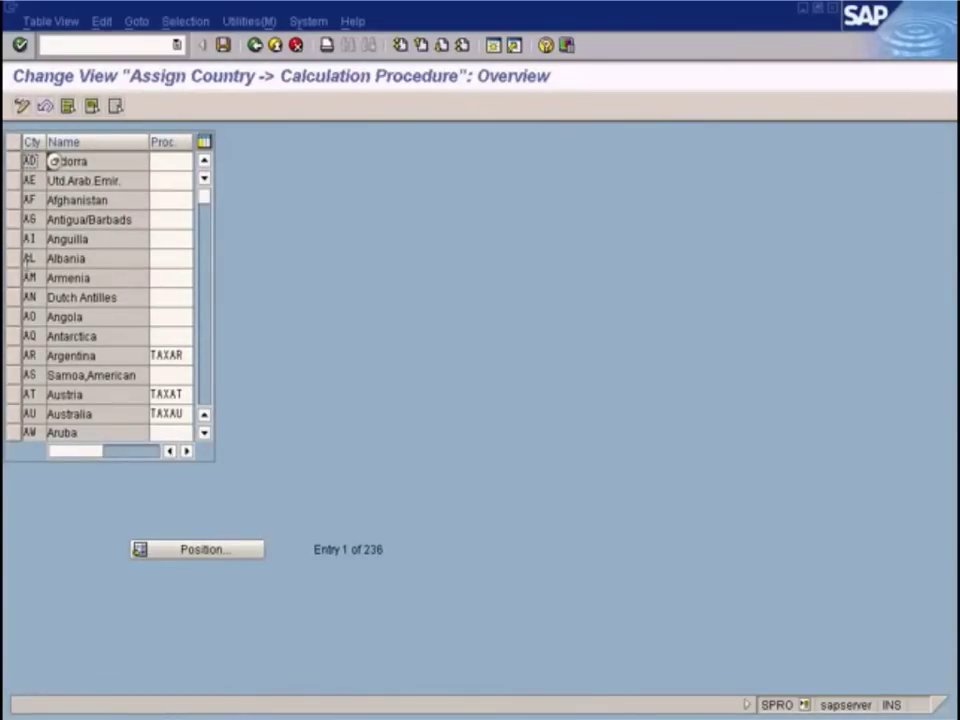
- Look up country US in the country-to-procedure assignments, check its assigned calculation procedure, and return to the IMG
left_click(160, 549)
type("us")
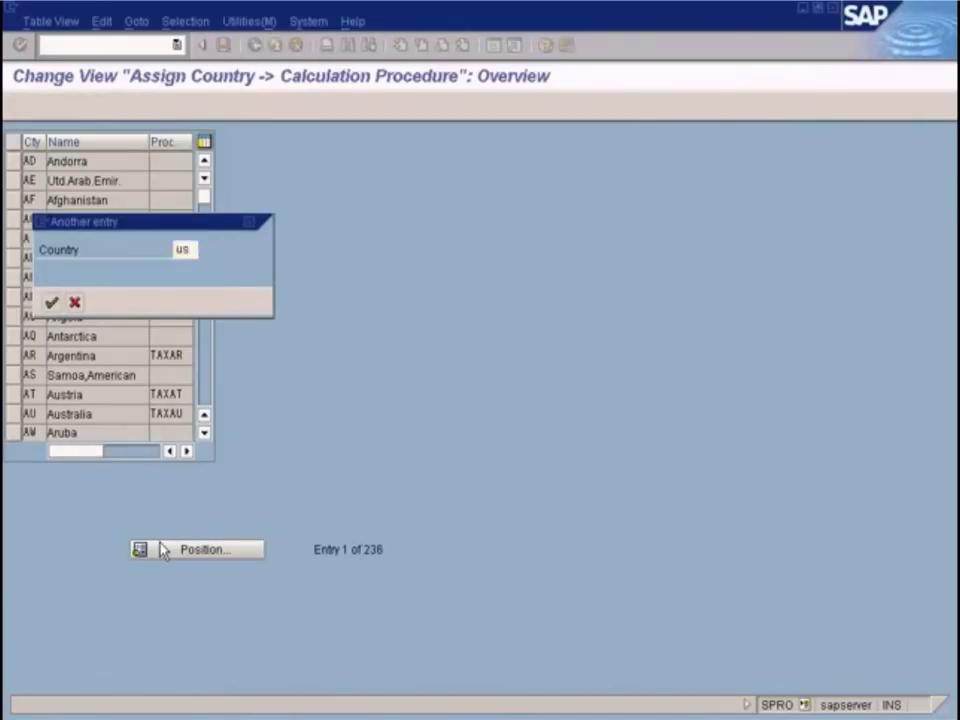
key("Return")
left_click(183, 163)
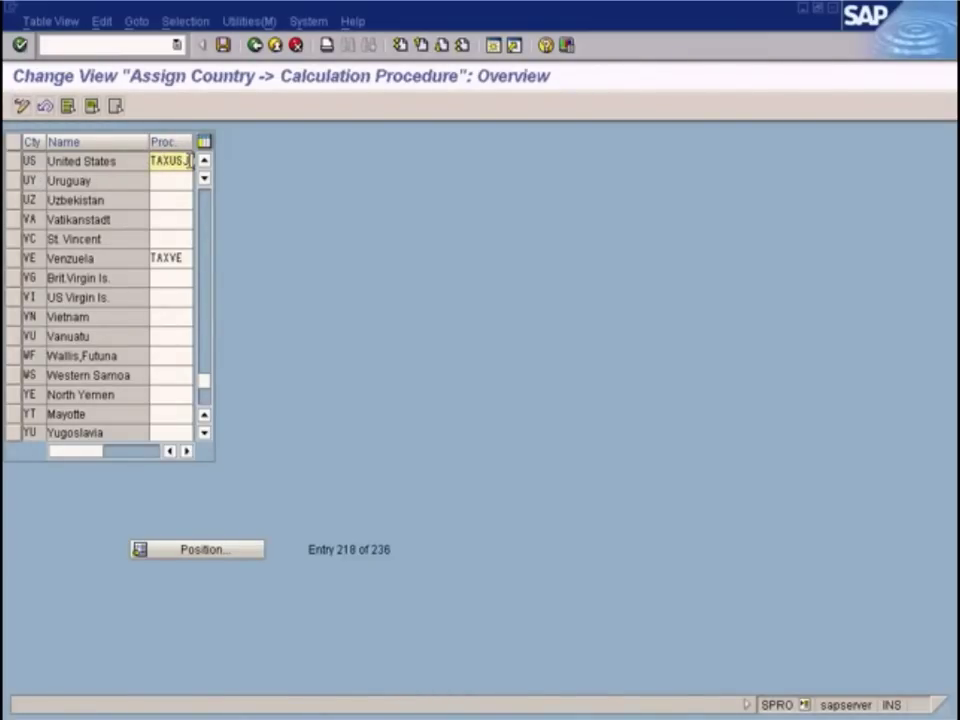
left_click_drag(187, 161, 128, 158)
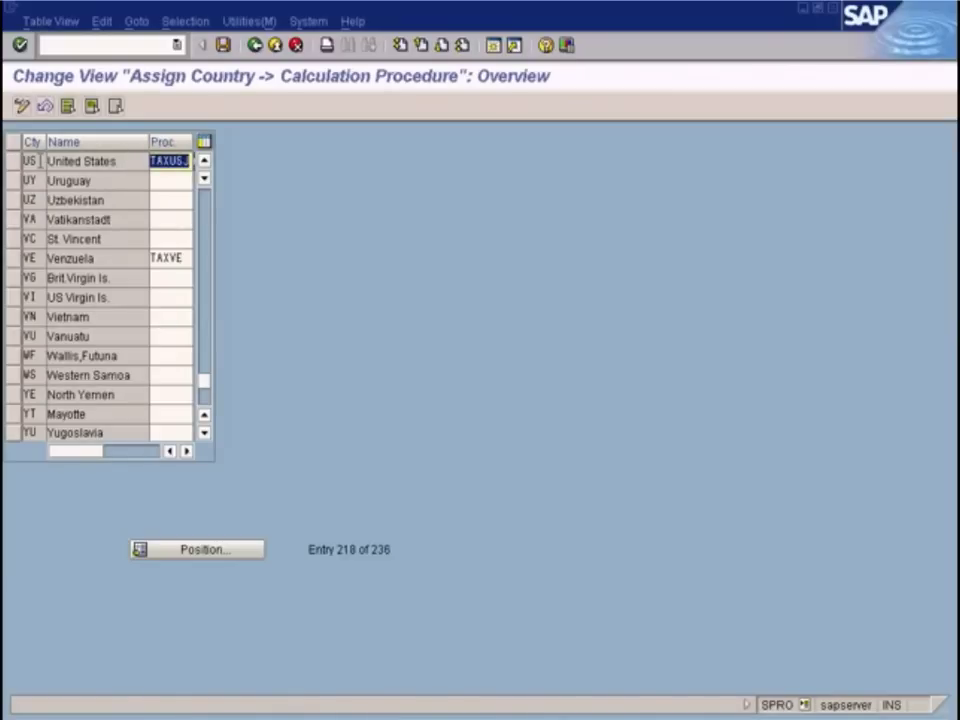
left_click(254, 45)
- Open the Define Procedures activity from Check Calculation Procedure in the Basic Settings of Tax on Sales/Purchases
left_click(238, 352)
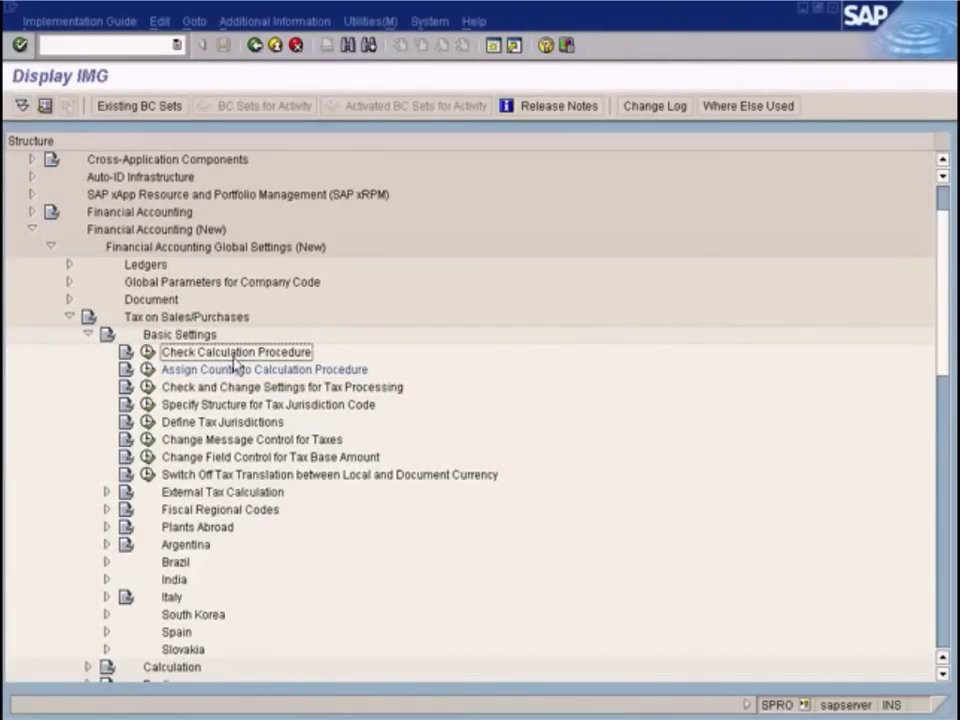
left_click(147, 353)
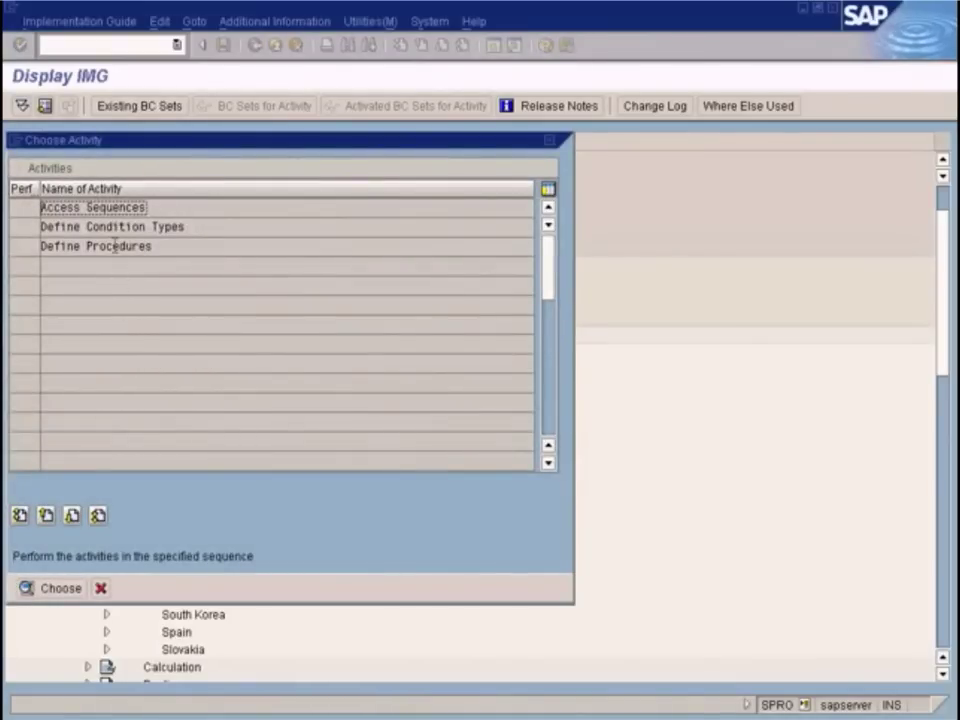
double_click(123, 252)
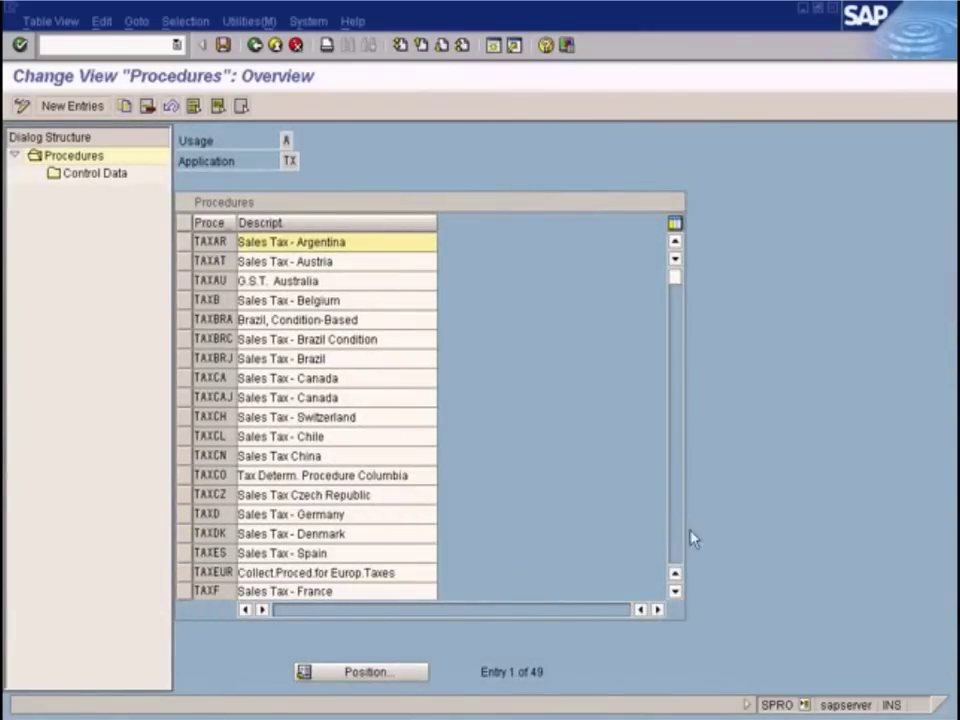
- Look through the country tax procedures and open the control data of TAXUSJ (Sales Tax USA w. Jurisdictions)
left_click(330, 281)
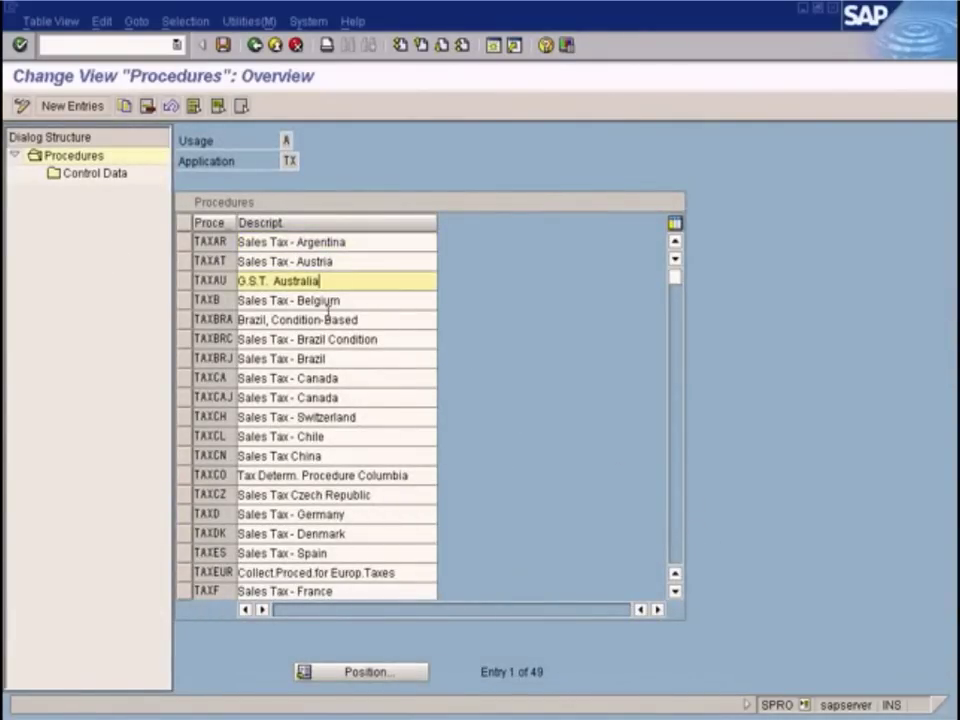
left_click(325, 320)
left_click(329, 356)
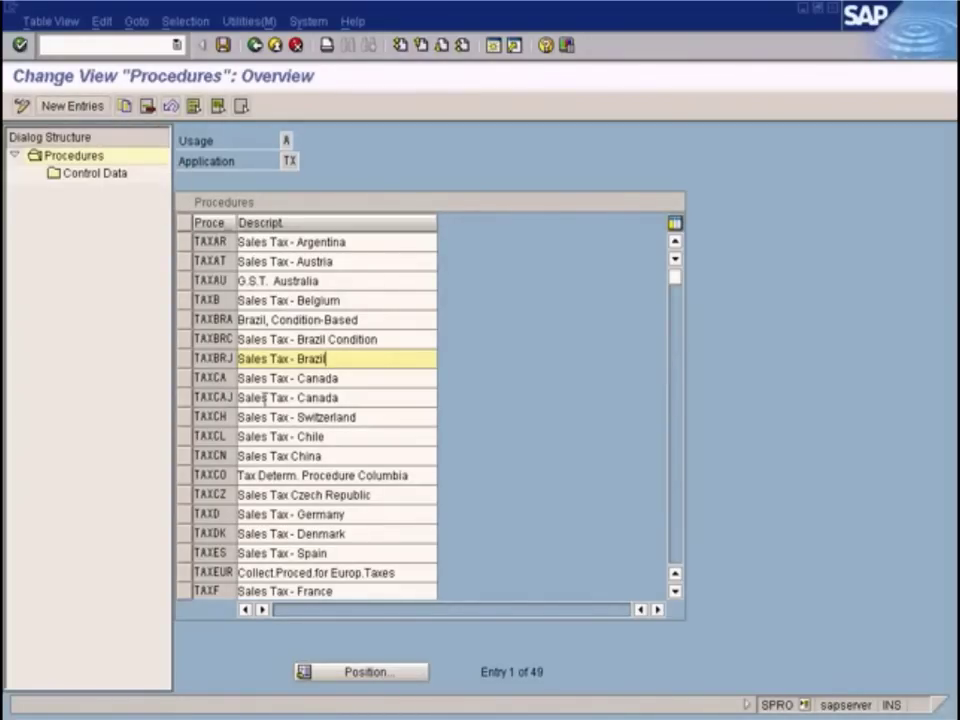
left_click(679, 528)
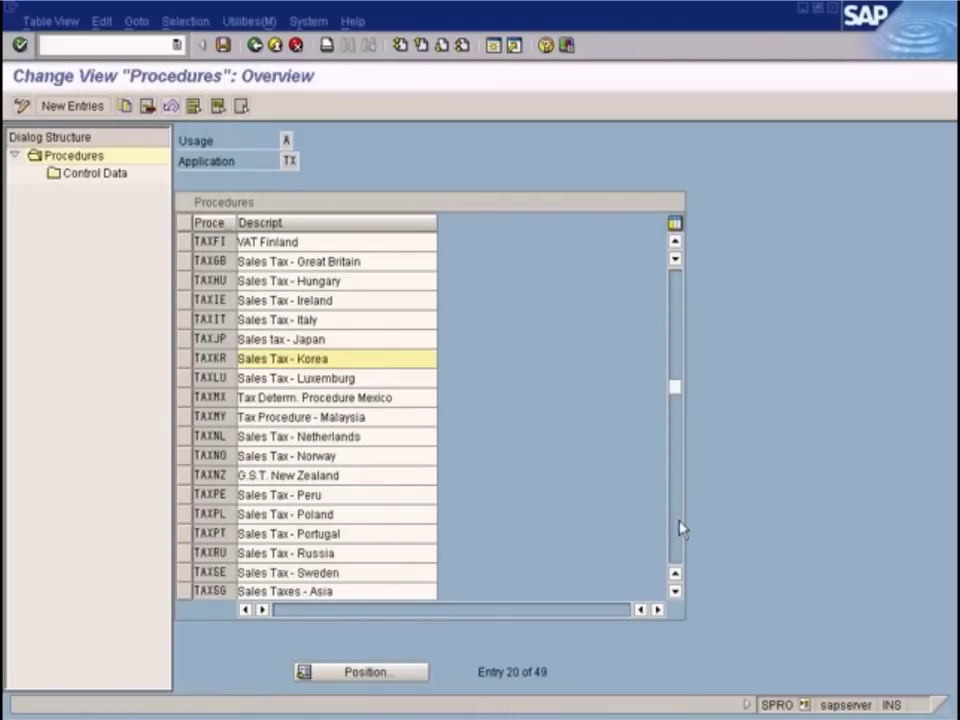
left_click(679, 528)
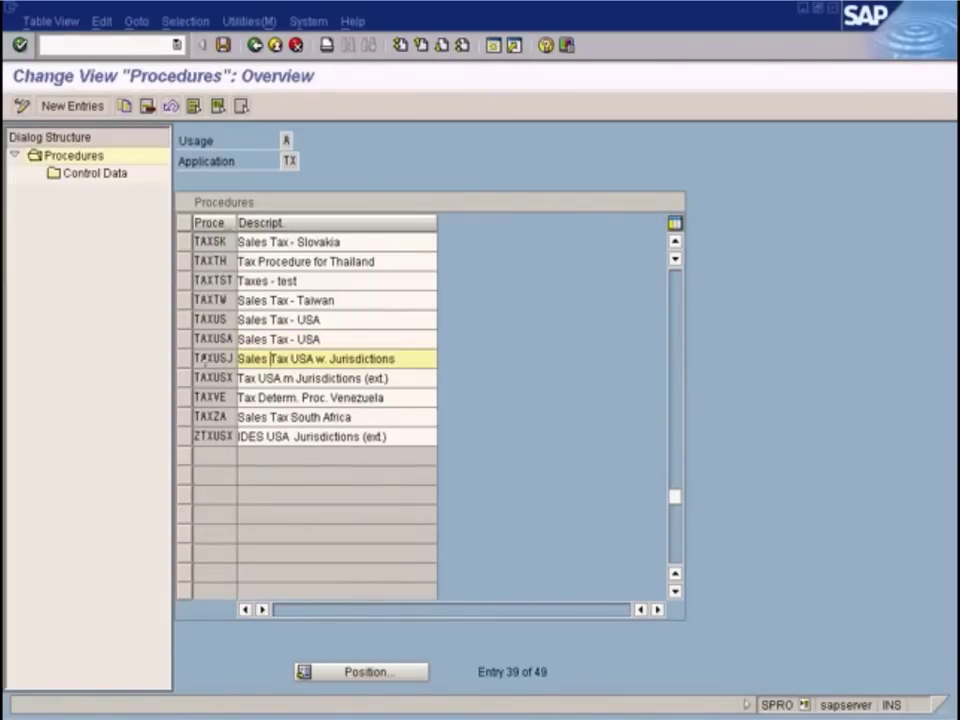
left_click(185, 360)
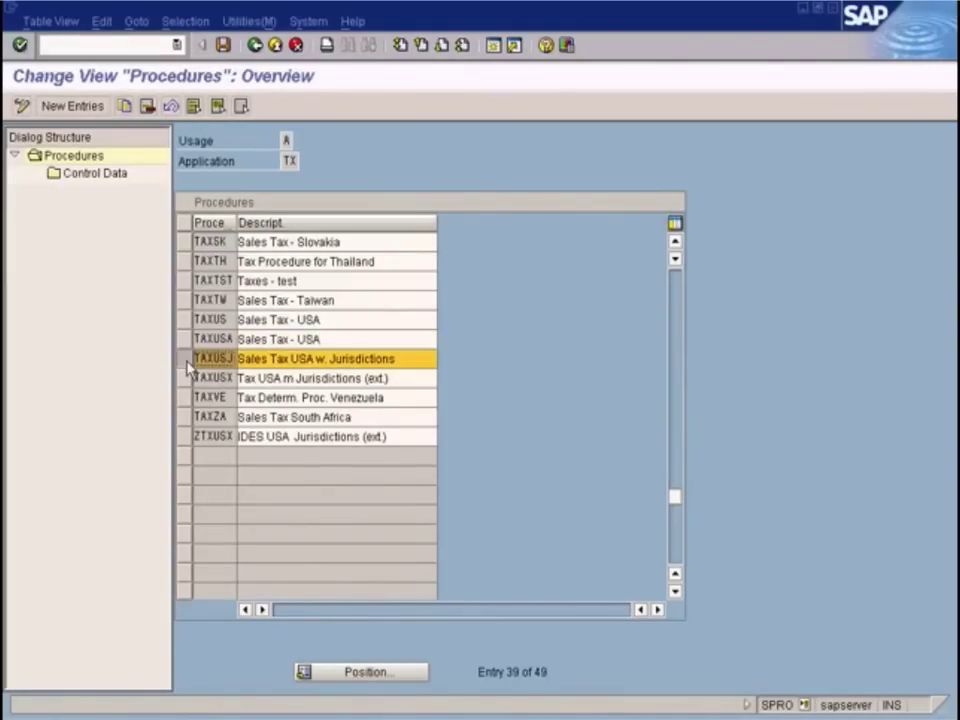
double_click(101, 185)
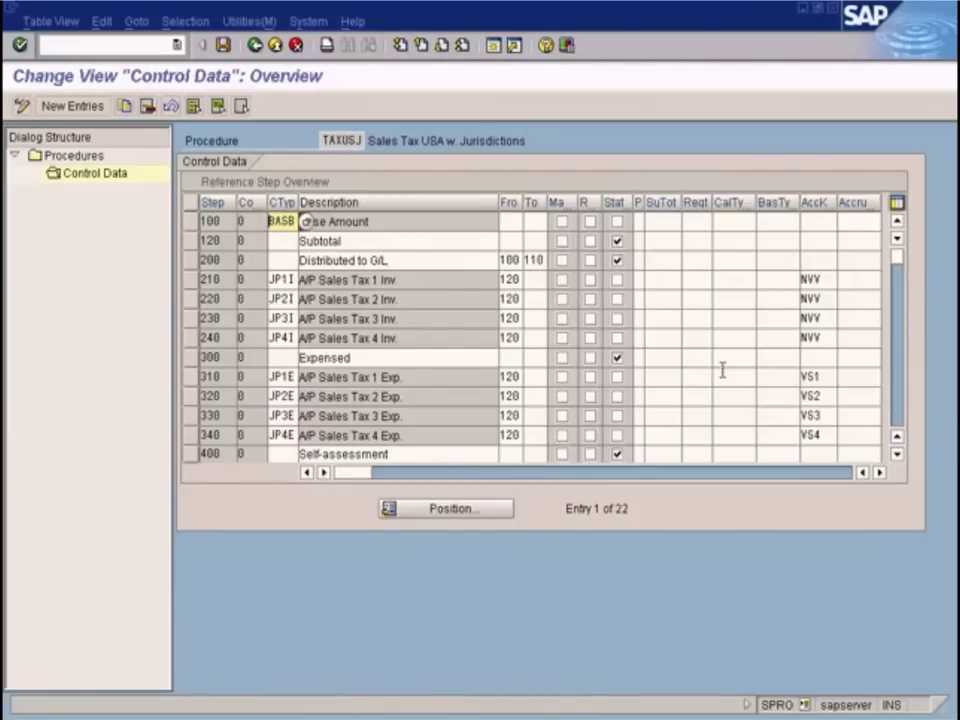
- Review all steps and account keys in the TAXUSJ control data, and return to the IMG structure
left_click(897, 410)
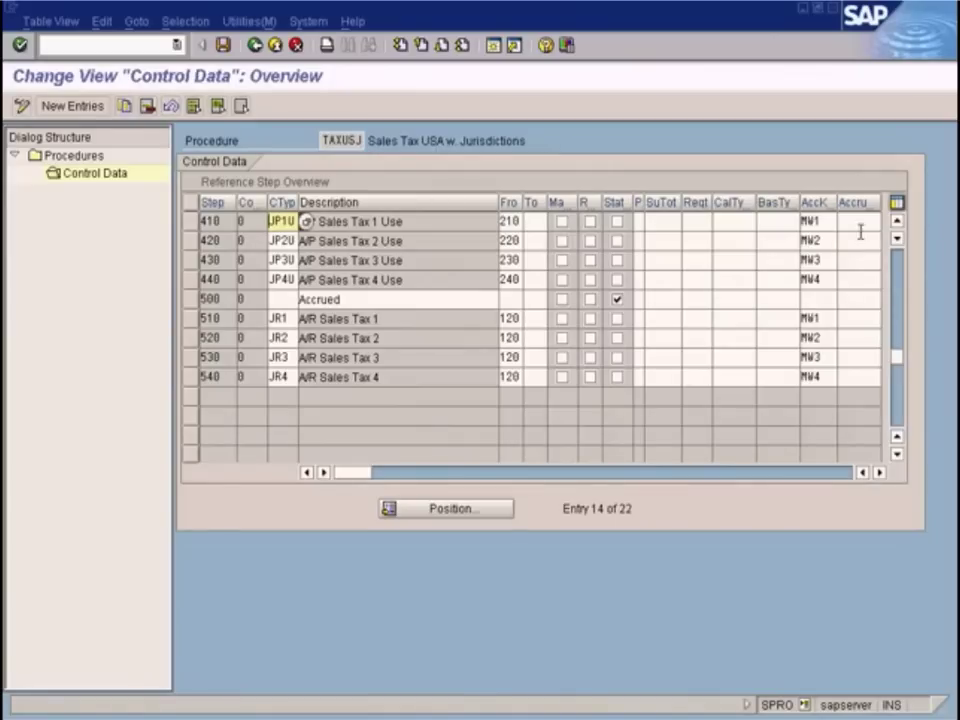
left_click(896, 272)
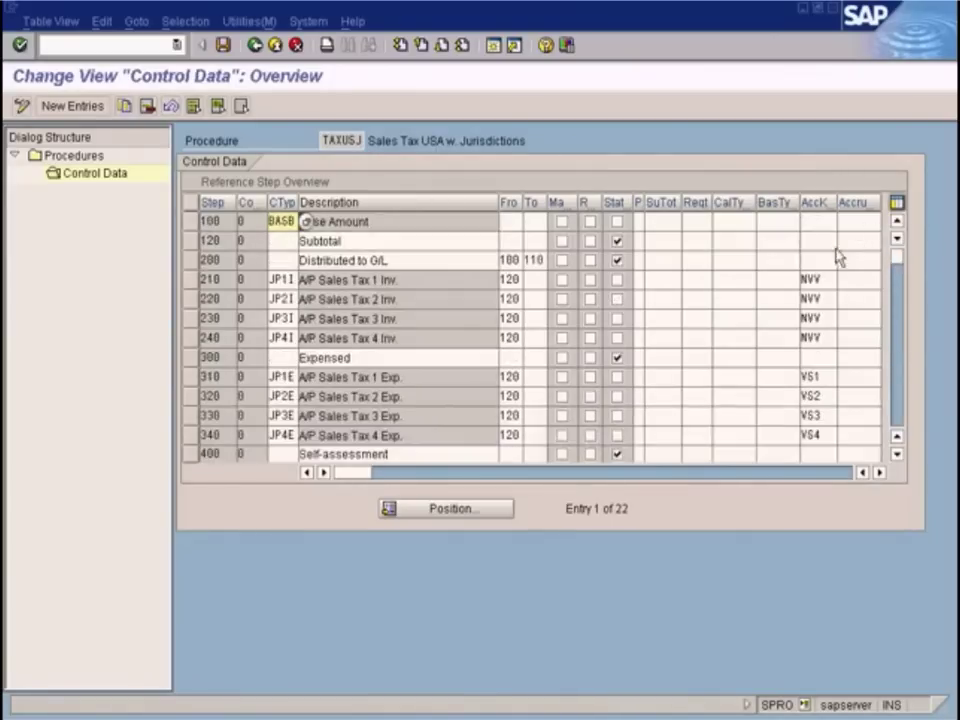
left_click(256, 46)
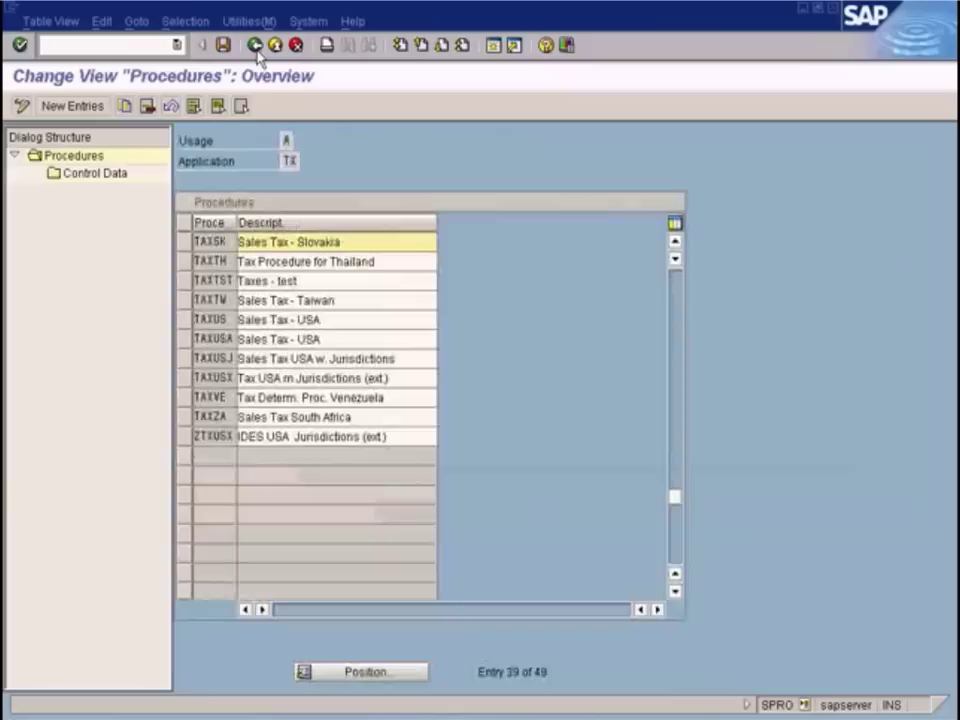
left_click(244, 360)
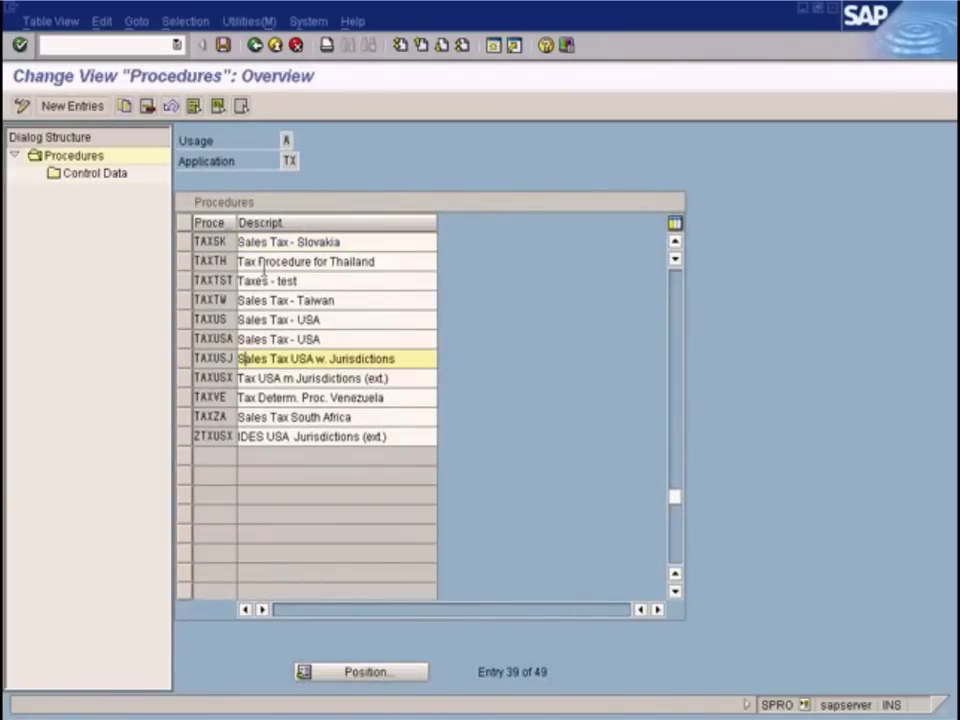
left_click(255, 45)
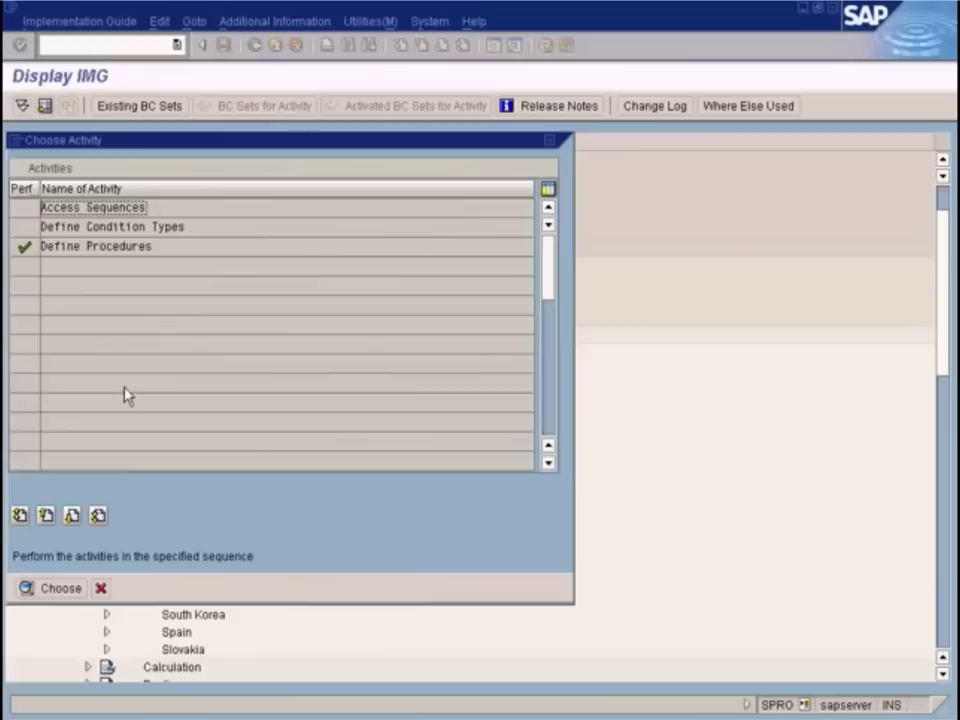
left_click(101, 588)
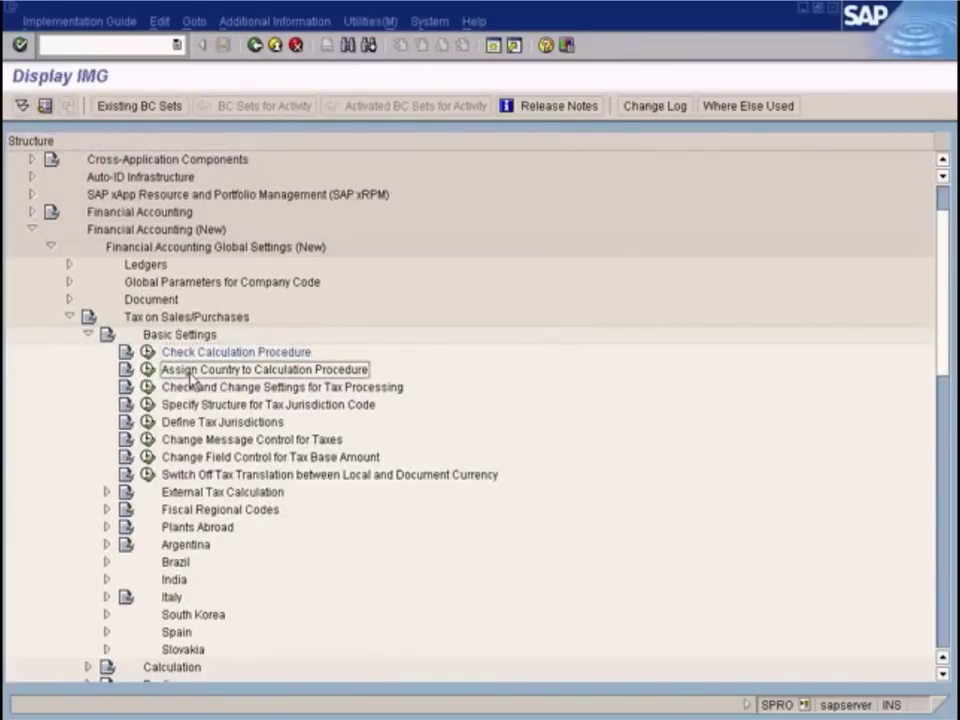
- Open the Assign Country to Calculation Procedure activity and browse the procedures assigned to the countries
left_click(147, 370)
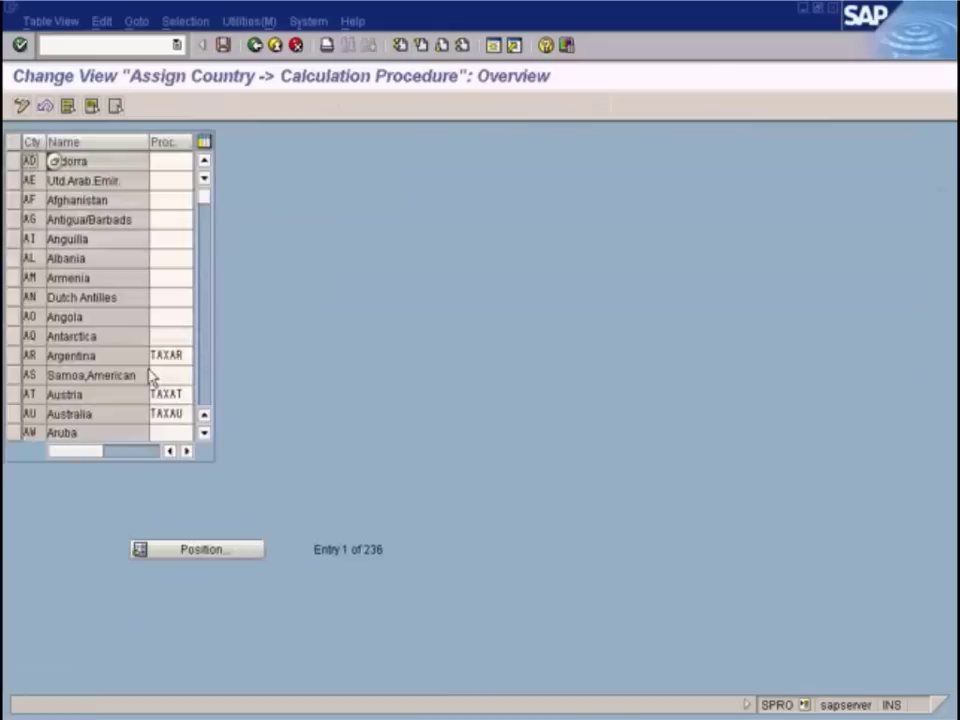
left_click(202, 401)
left_click(202, 401)
left_click(202, 401)
left_click(202, 401)
left_click(202, 401)
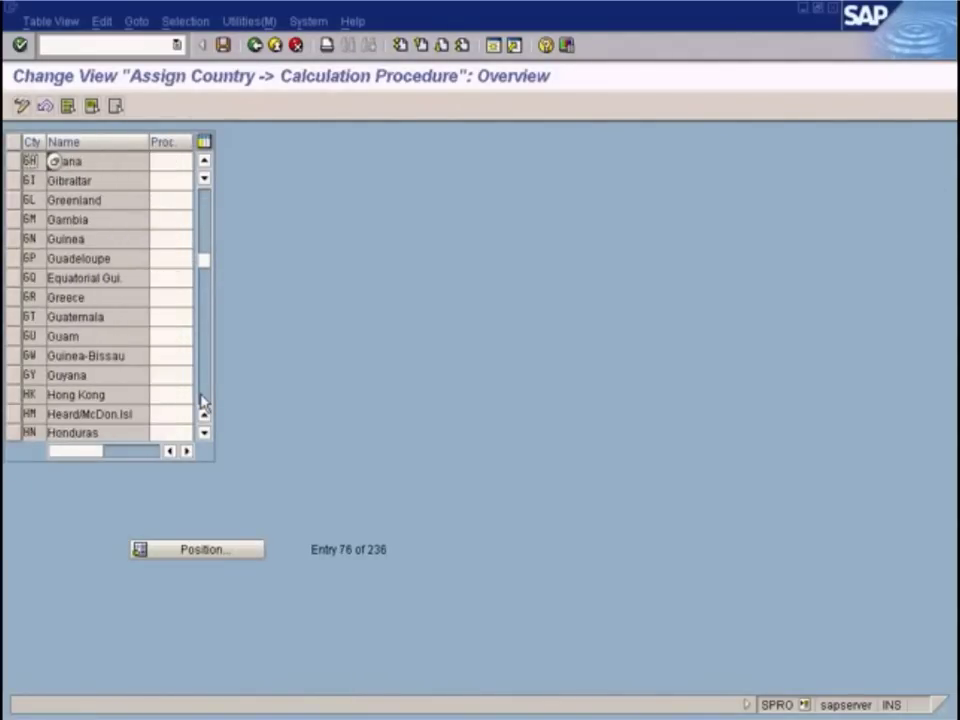
left_click(202, 401)
left_click(202, 401)
left_click(202, 401)
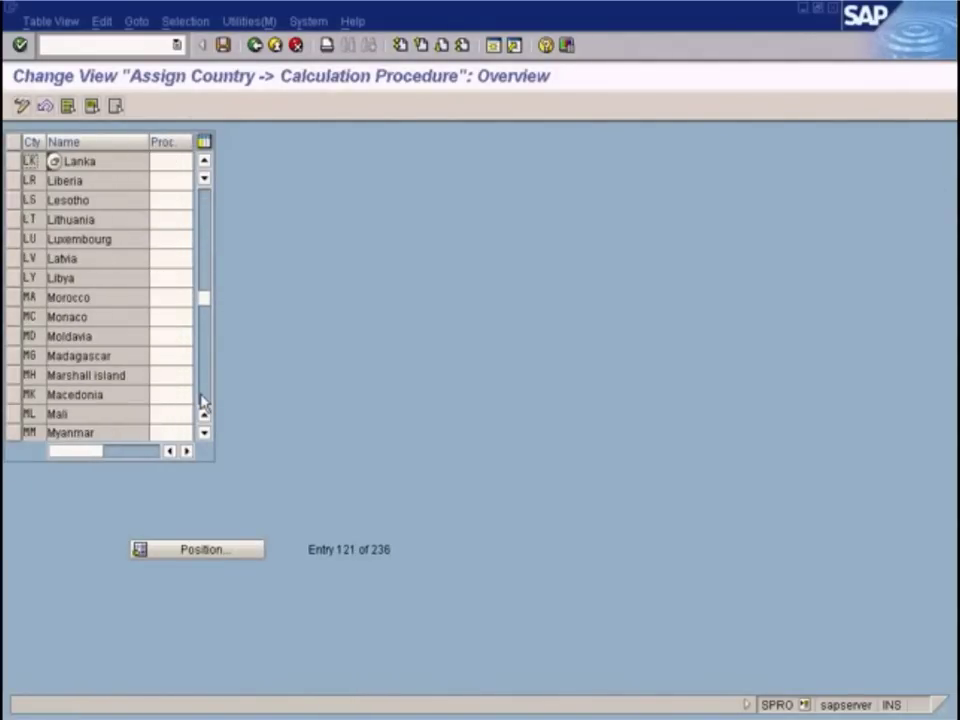
left_click(202, 401)
left_click(202, 401)
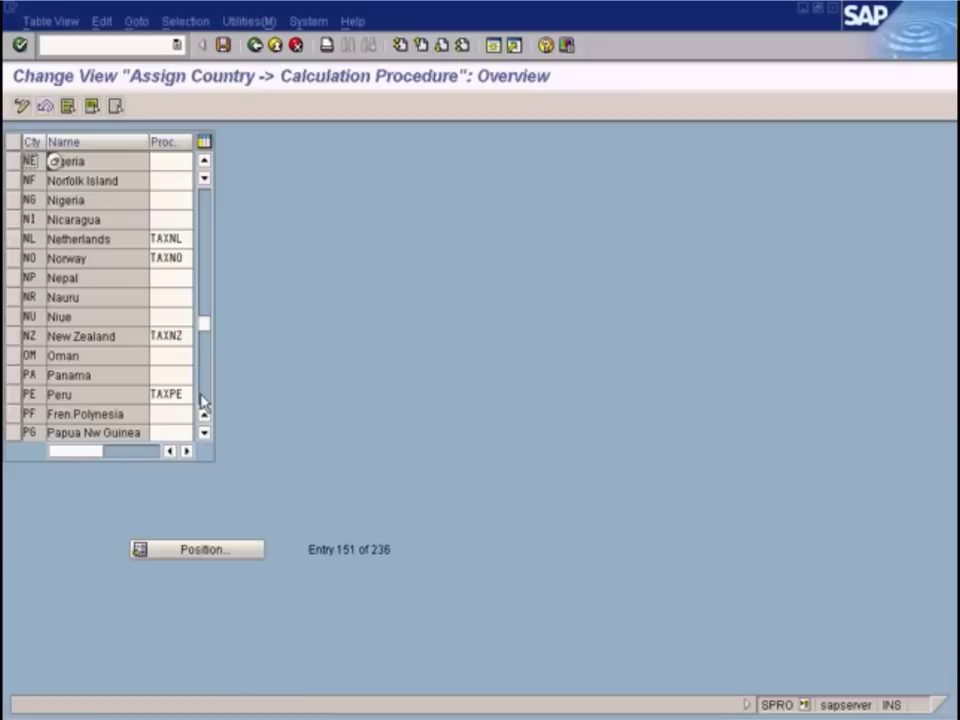
- Position the country list at US, check the procedure assigned to the United States, and go back to the IMG
left_click(202, 548)
type("us")
key("Return")
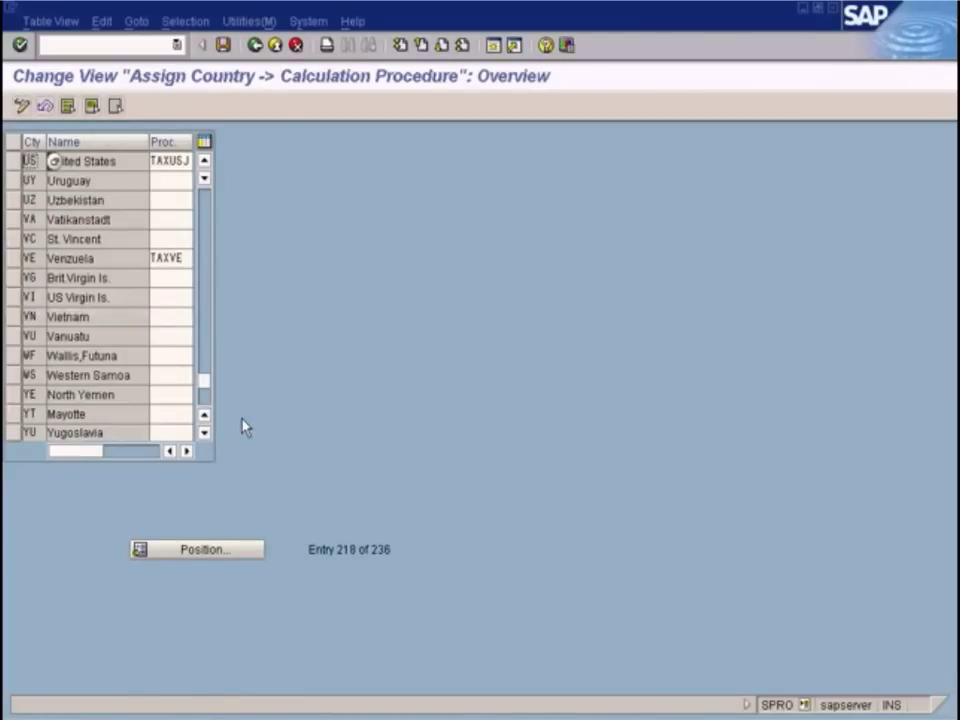
left_click(125, 160)
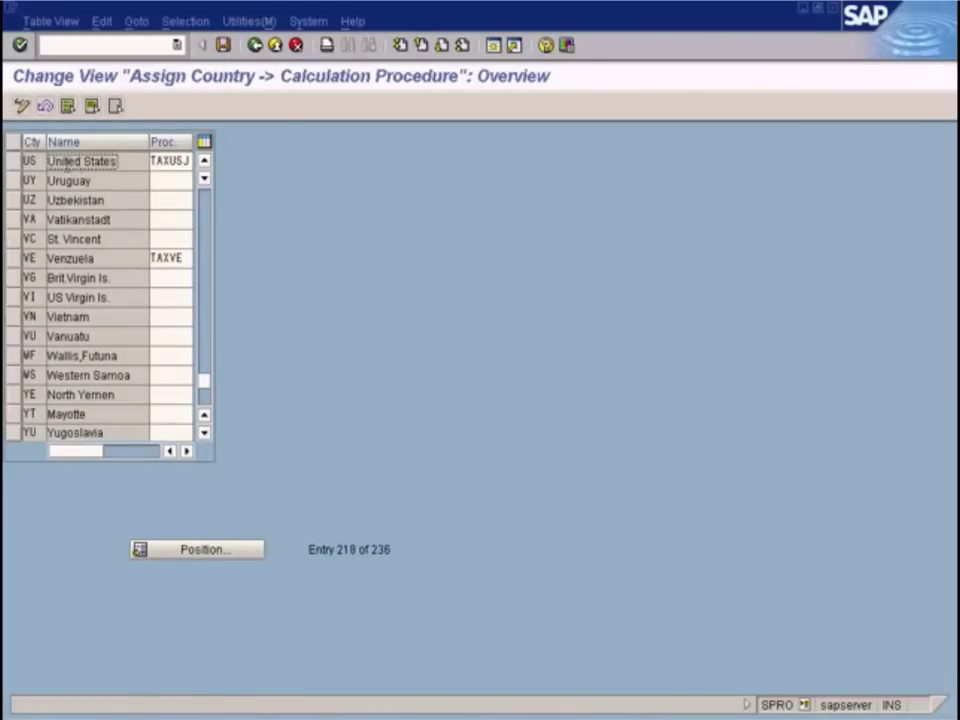
left_click(177, 161)
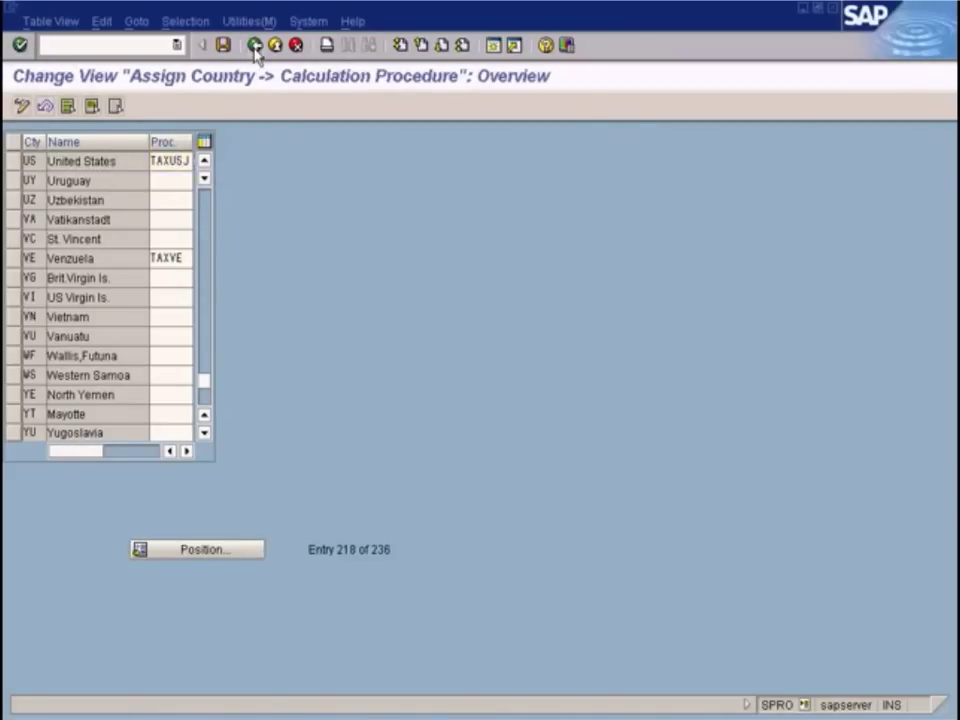
left_click(254, 45)
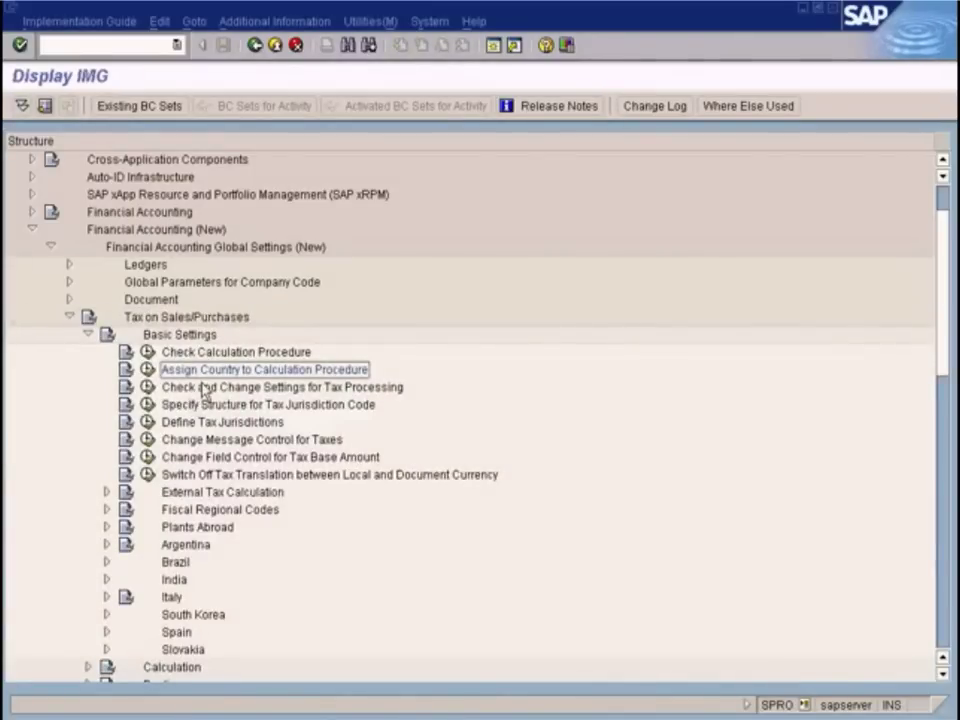
- Open Enter Global Parameters under Global Parameters for Company Code and position the list at company code SUN
left_click(69, 283)
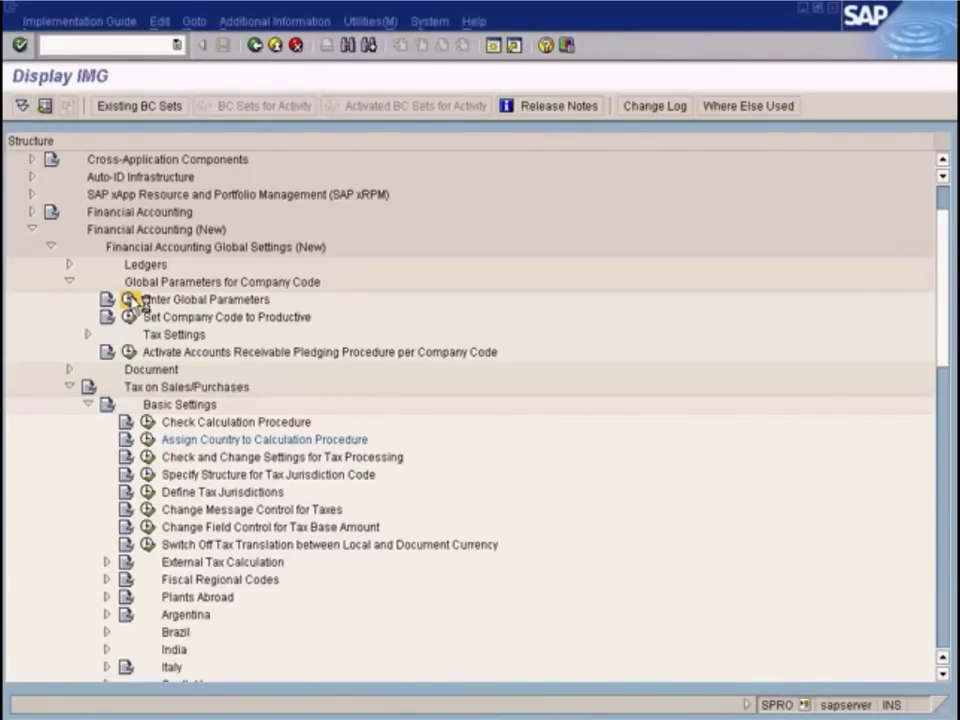
left_click(133, 300)
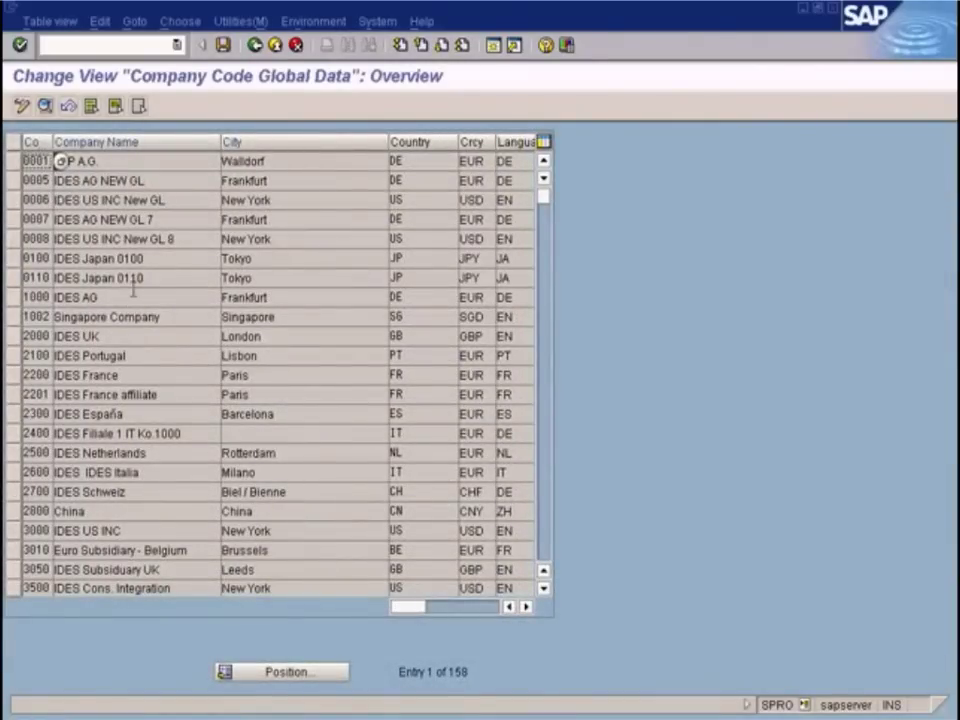
left_click(276, 674)
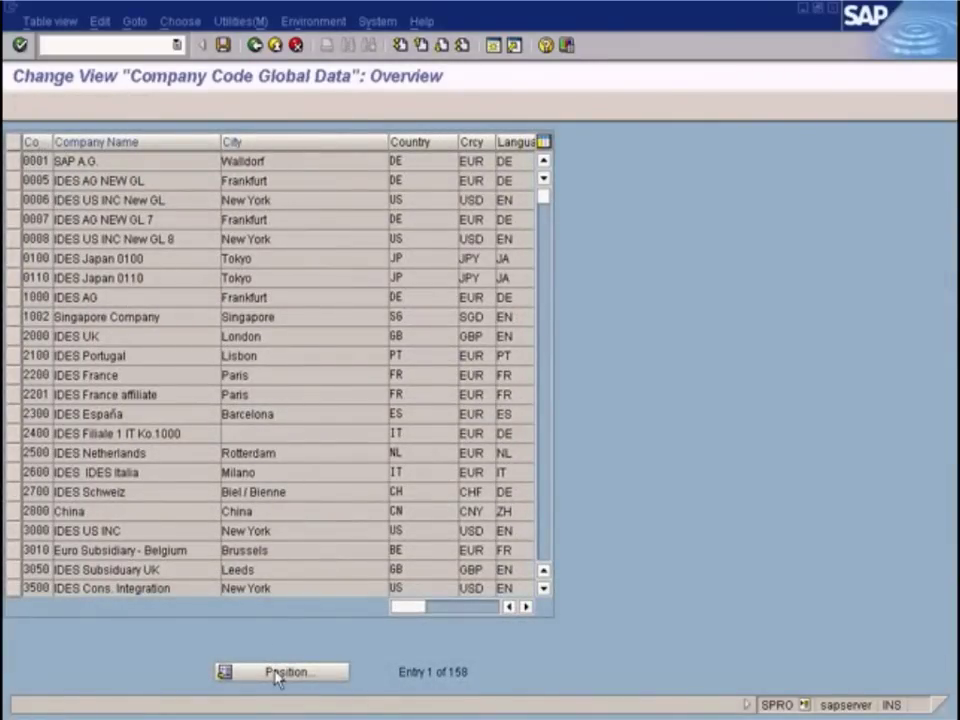
type("8un")
key("Return")
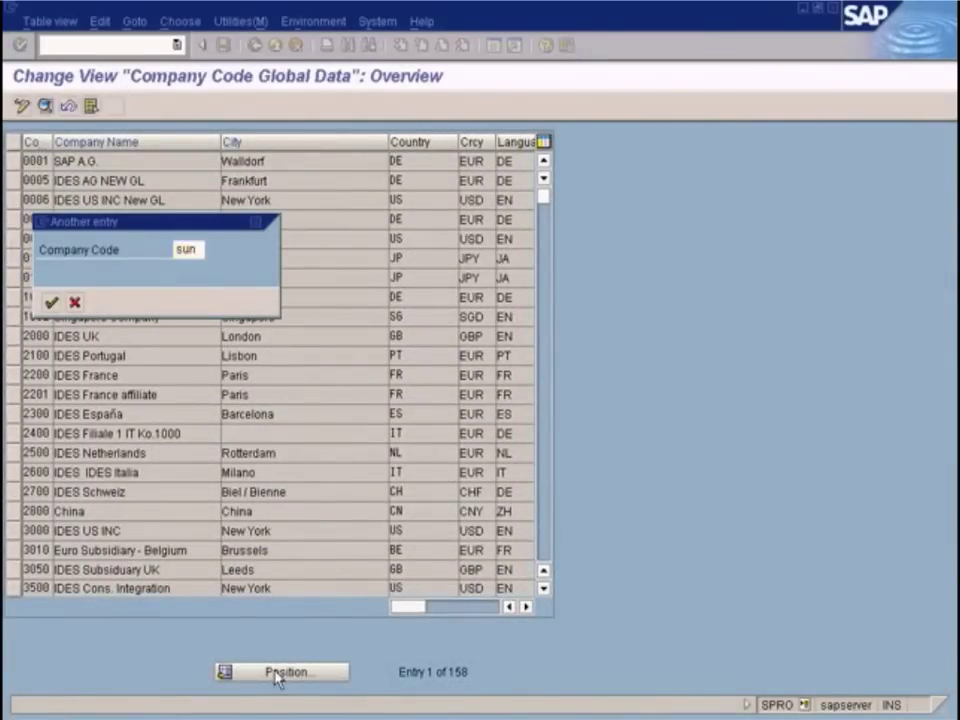
- Check the country key in the global data details of company code SUN, and return to the IMG
left_click(415, 160)
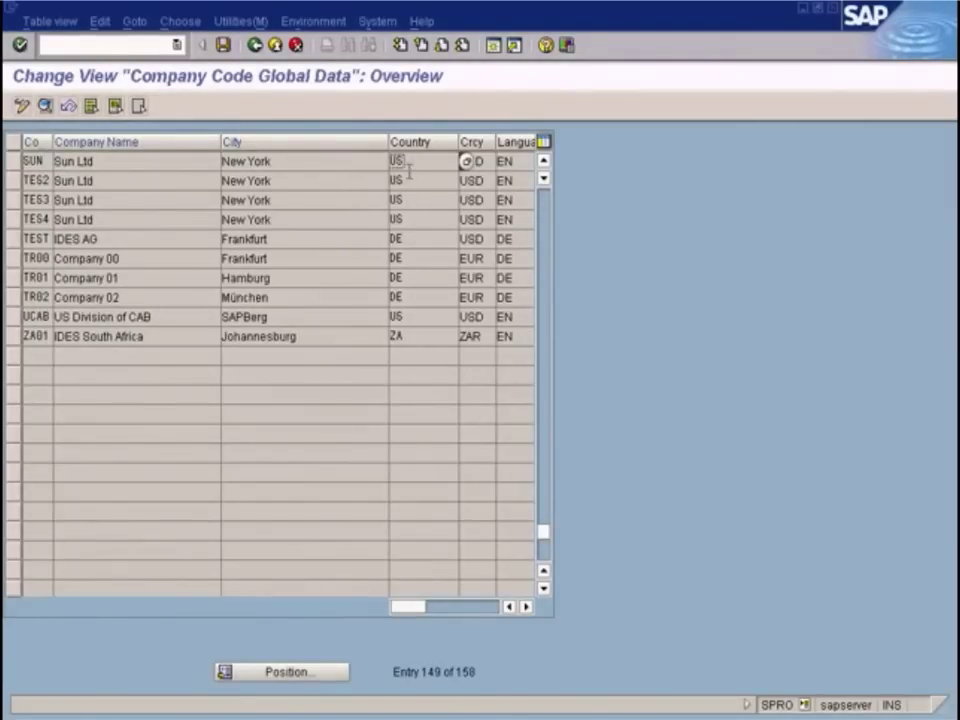
double_click(321, 168)
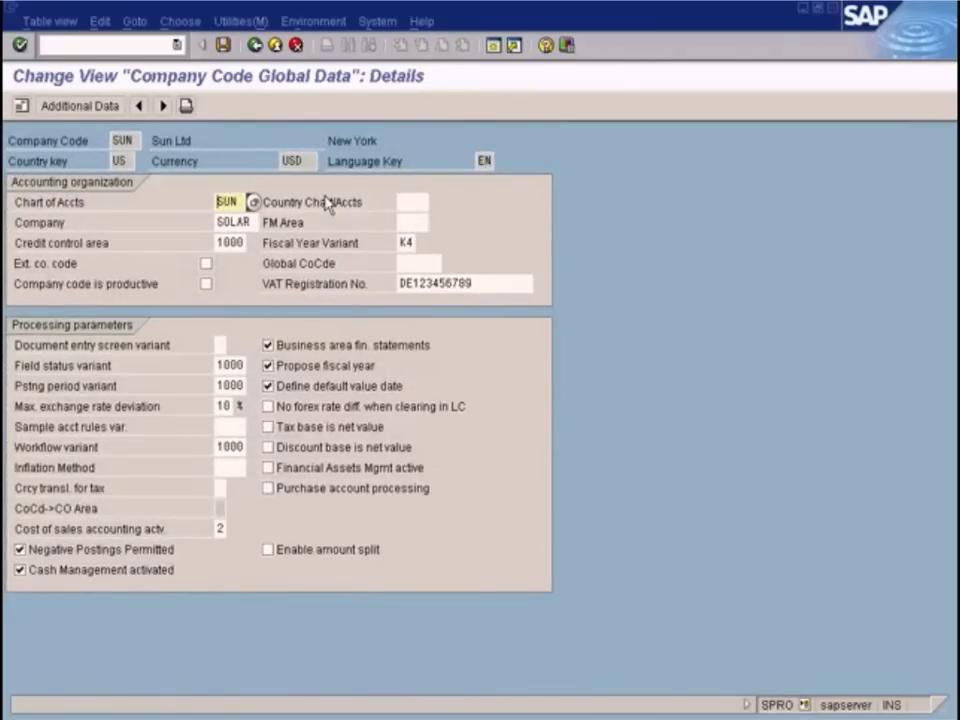
left_click(120, 161)
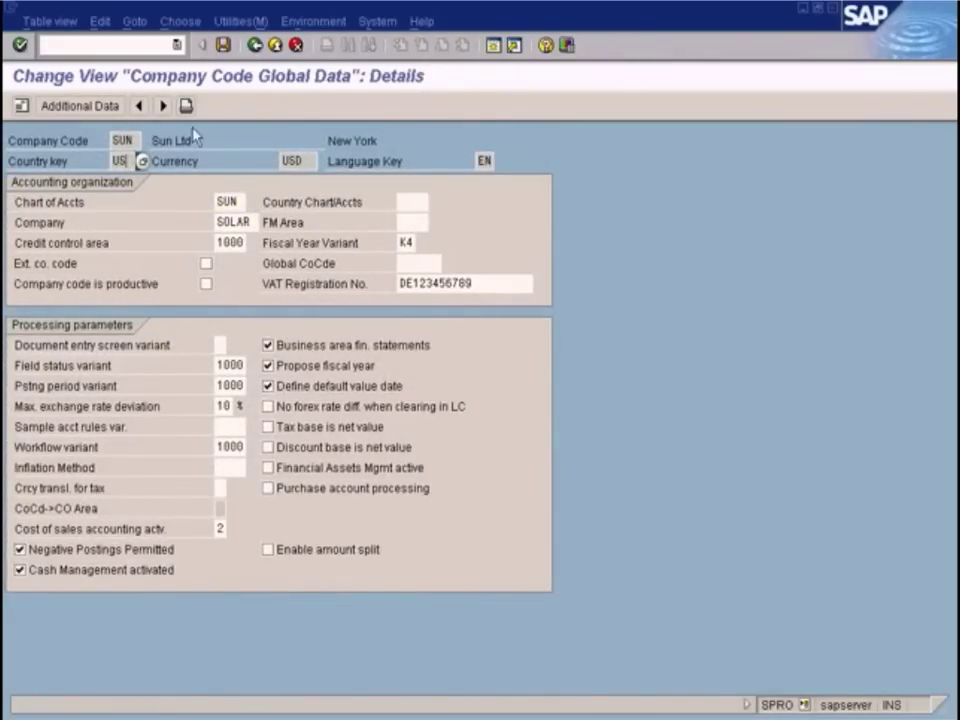
left_click(255, 46)
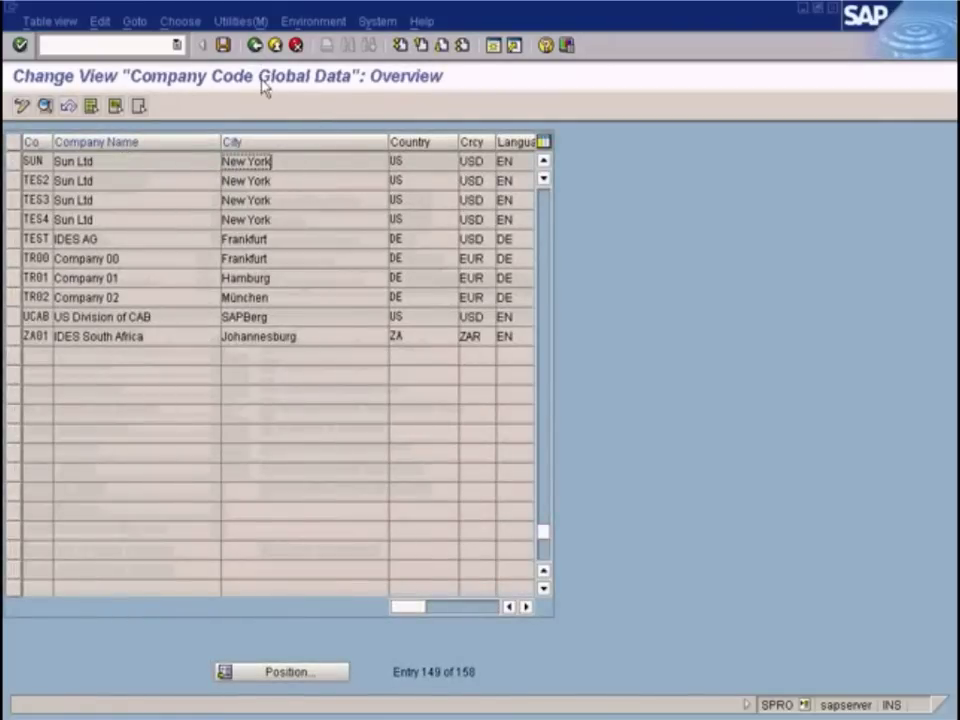
left_click(255, 45)
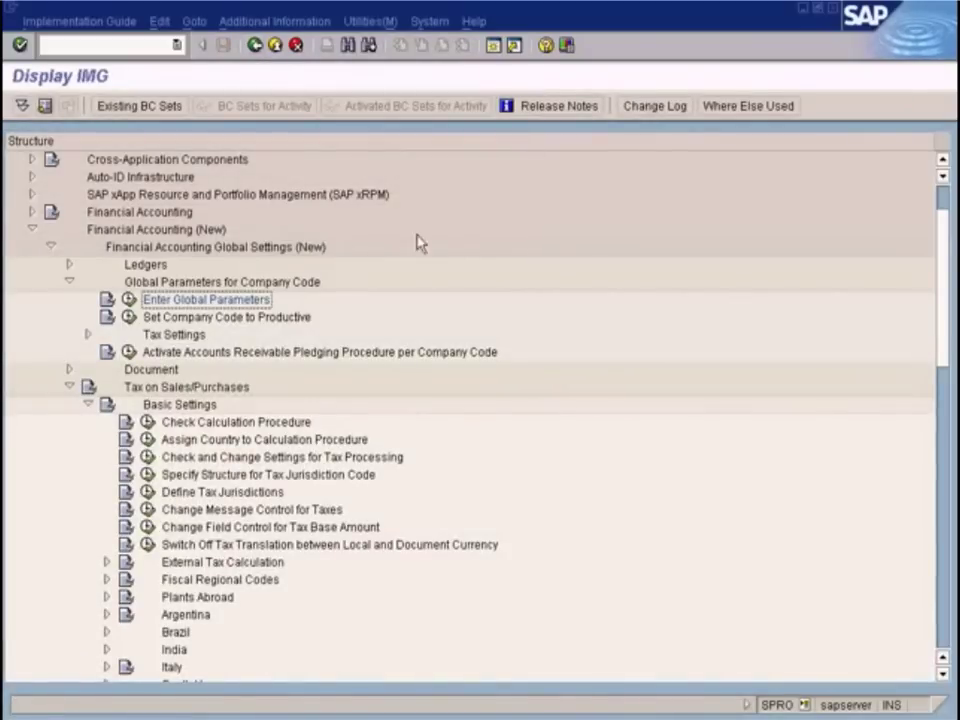
- Open the Edit Company Code Data activity in the IMG under Enterprise Structure, Definition, Financial Accounting
scroll(703, 253, "up", 2)
left_click(32, 212)
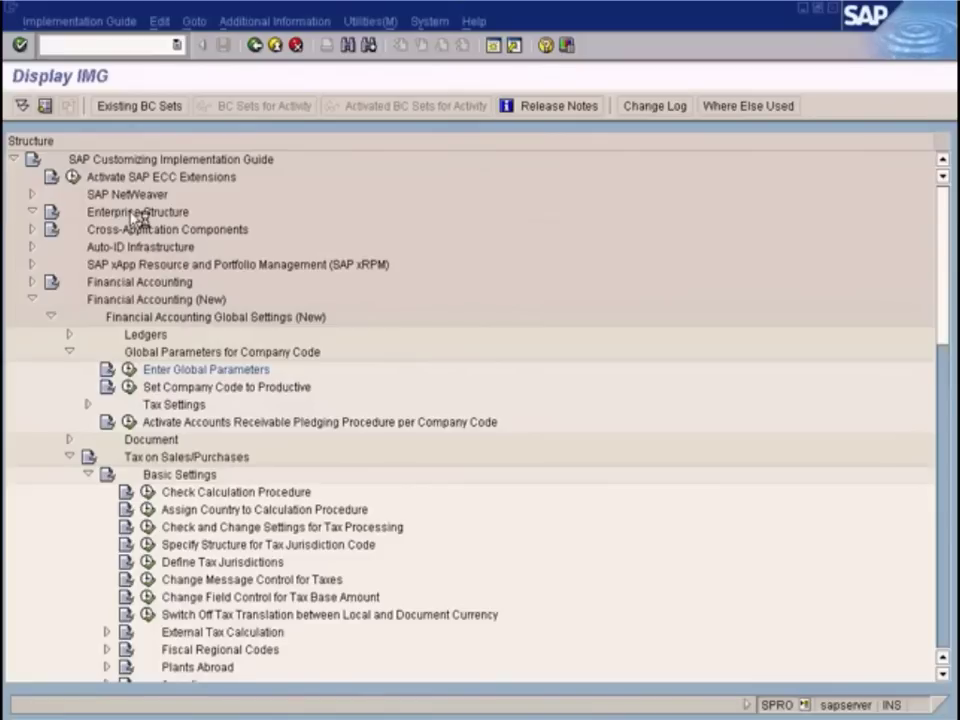
left_click(51, 247)
left_click(70, 266)
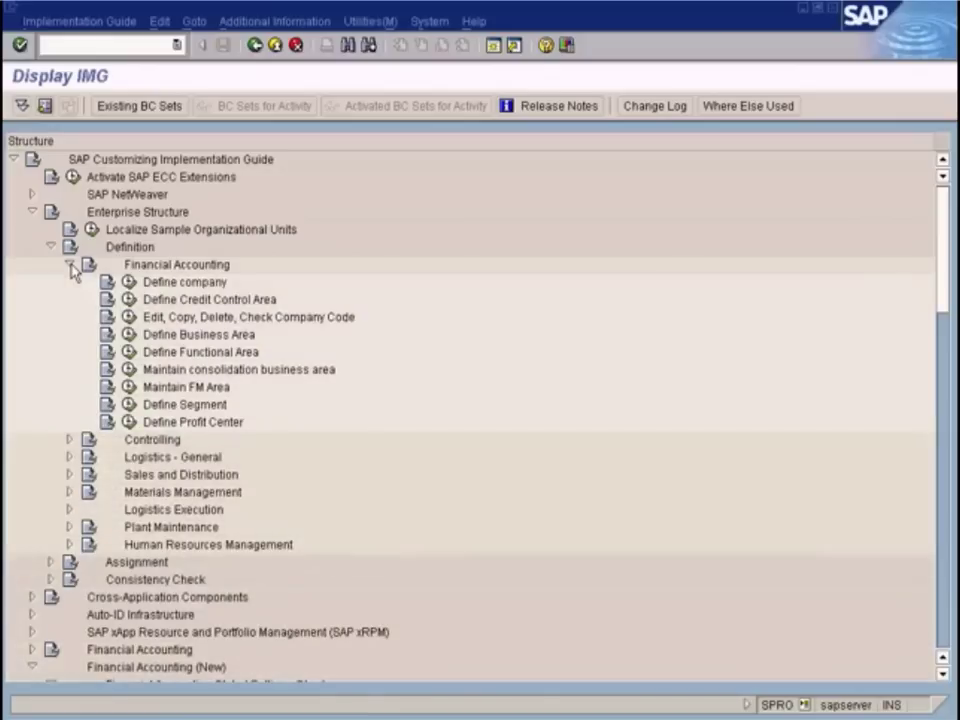
left_click(128, 317)
left_click(140, 232)
double_click(138, 230)
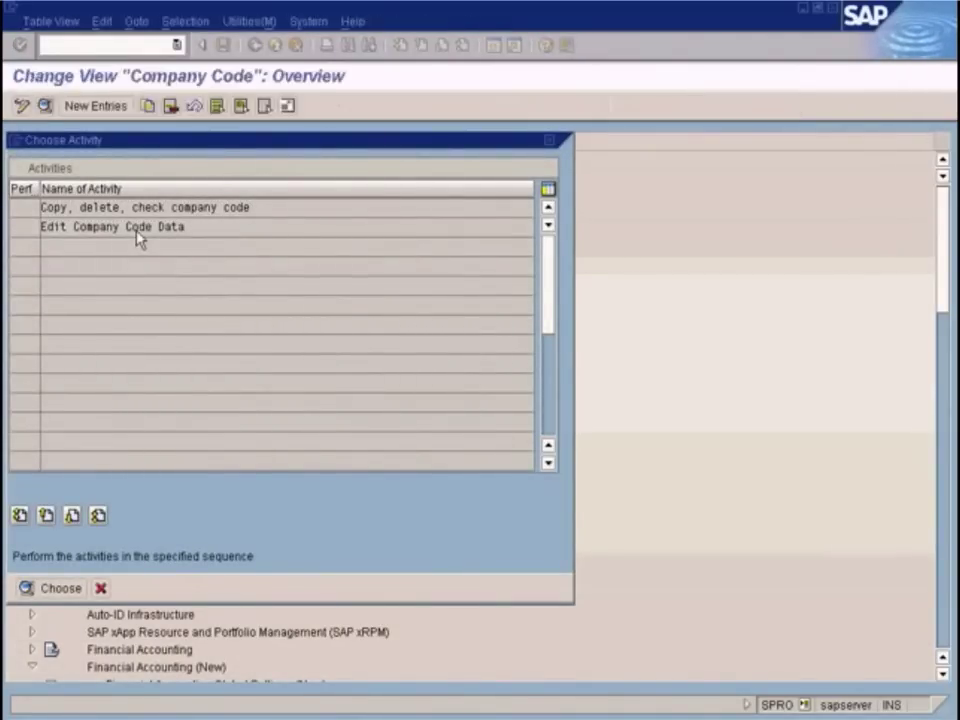
- Position the company code list at SUN, open its details and check the country assigned to it
left_click(204, 533)
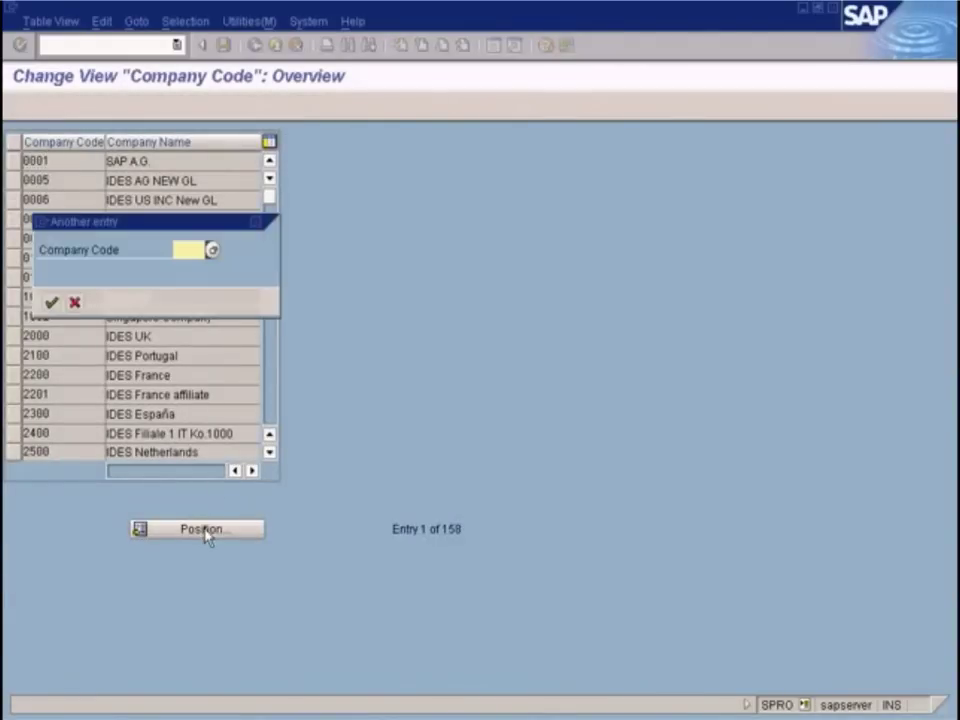
key("Return")
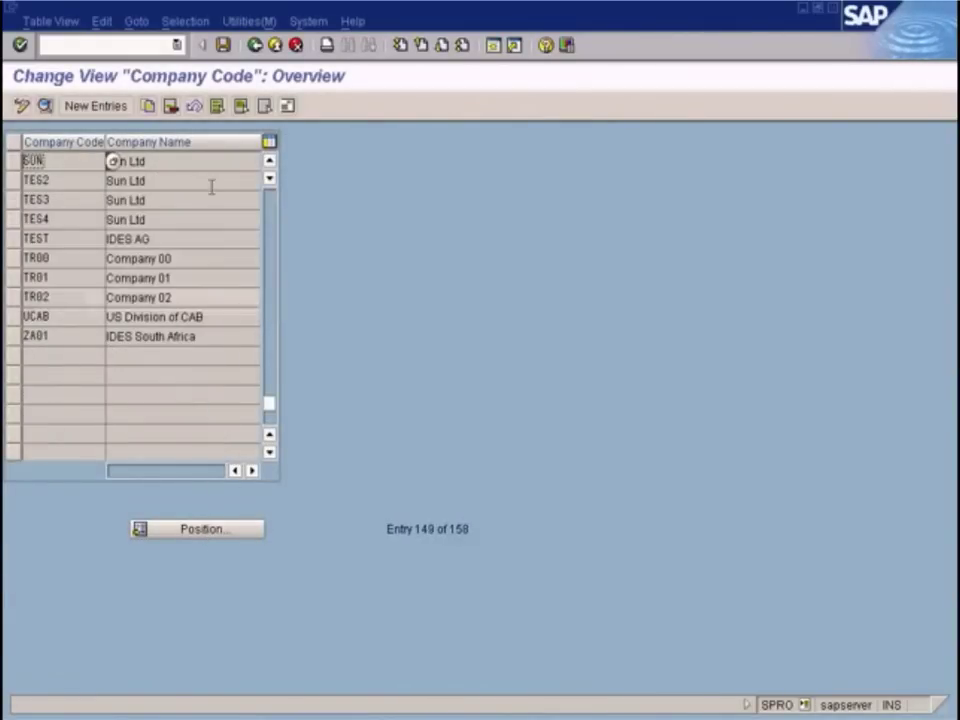
double_click(140, 161)
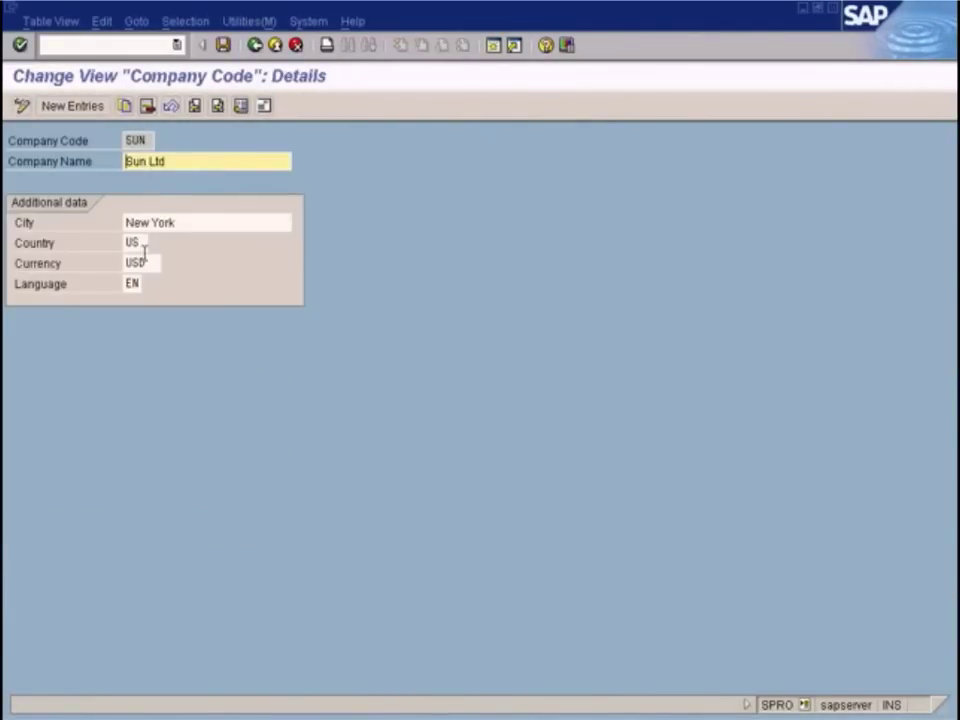
left_click(140, 243)
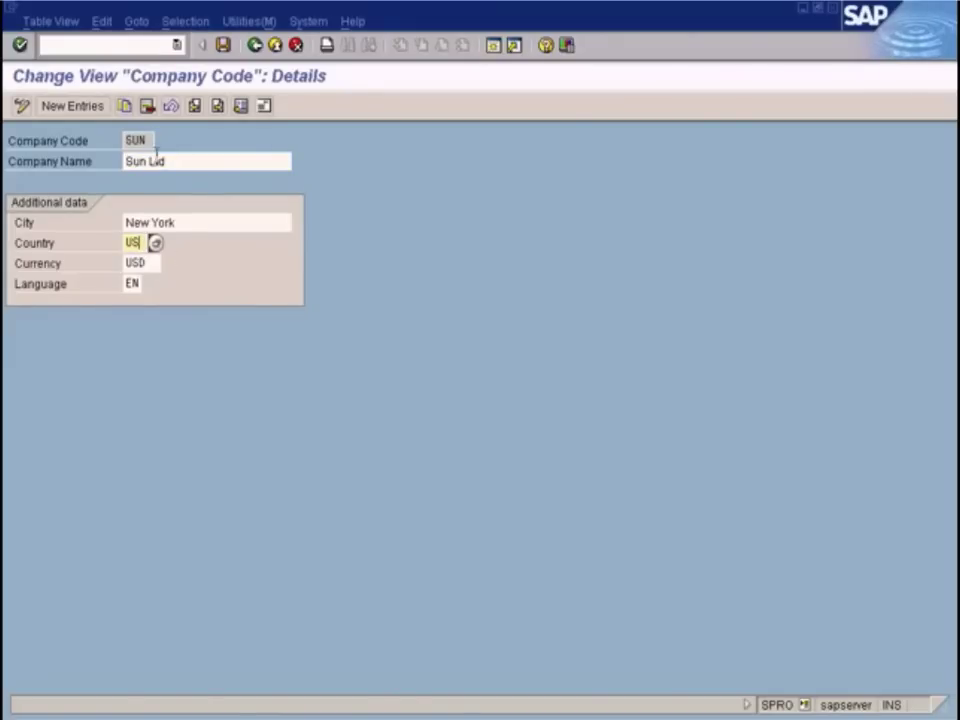
left_click(149, 141)
left_click(135, 243)
- Leave the company code activity and collapse the Definition branch of Enterprise Structure in the IMG
left_click(255, 46)
left_click(255, 46)
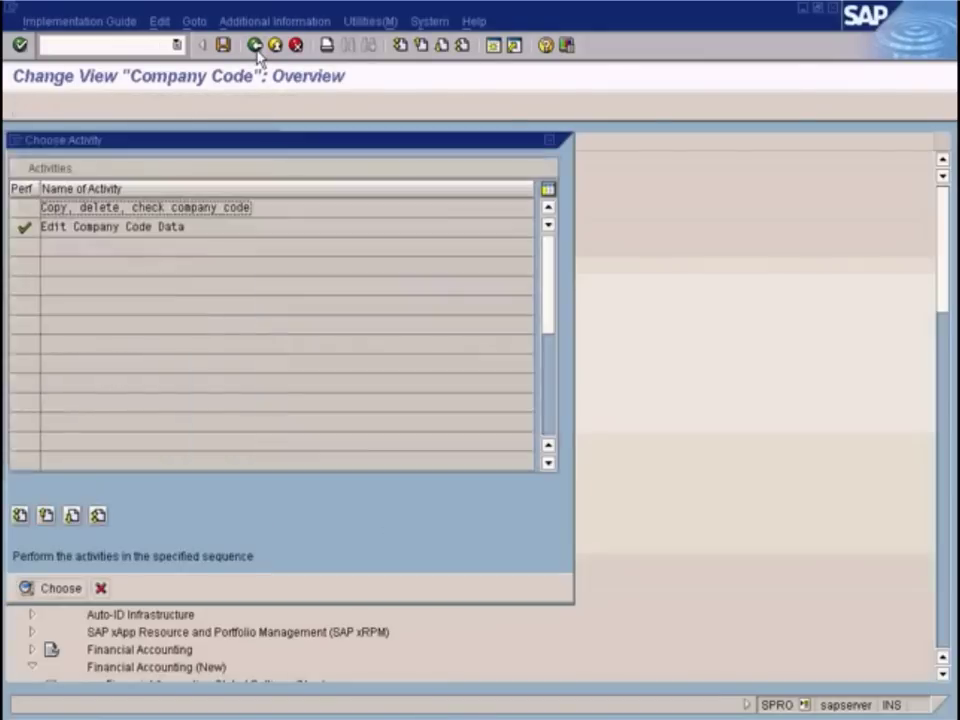
left_click(100, 588)
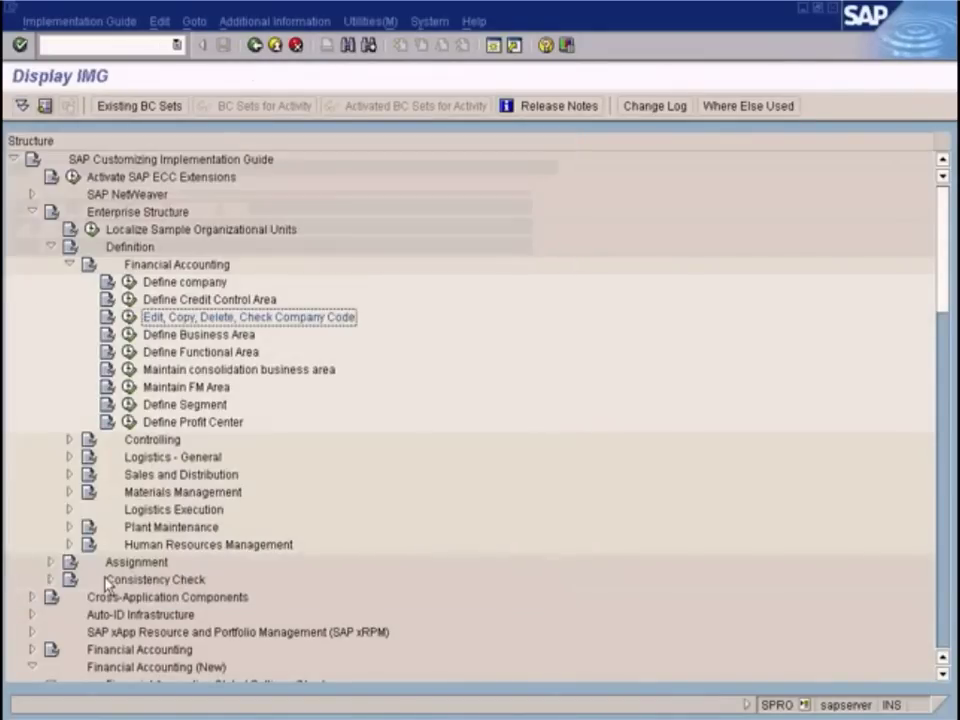
left_click(70, 264)
left_click(51, 247)
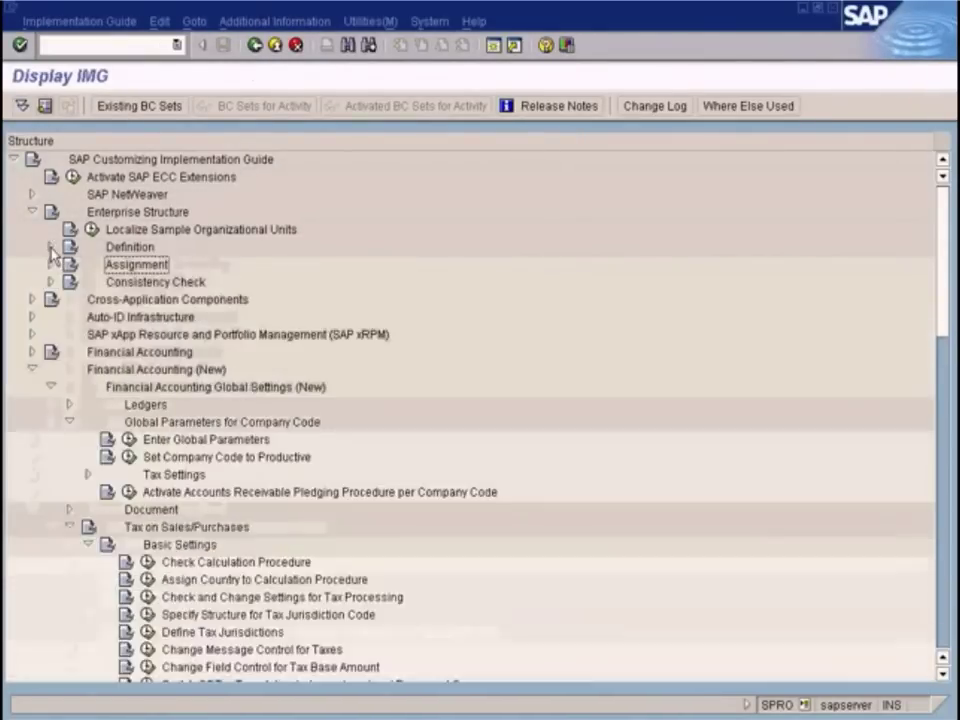
- Open Assign Country to Calculation Procedure, position the list at US to check its procedure, and return to the IMG
scroll(110, 460, "down", 3)
left_click(205, 441)
left_click(149, 444)
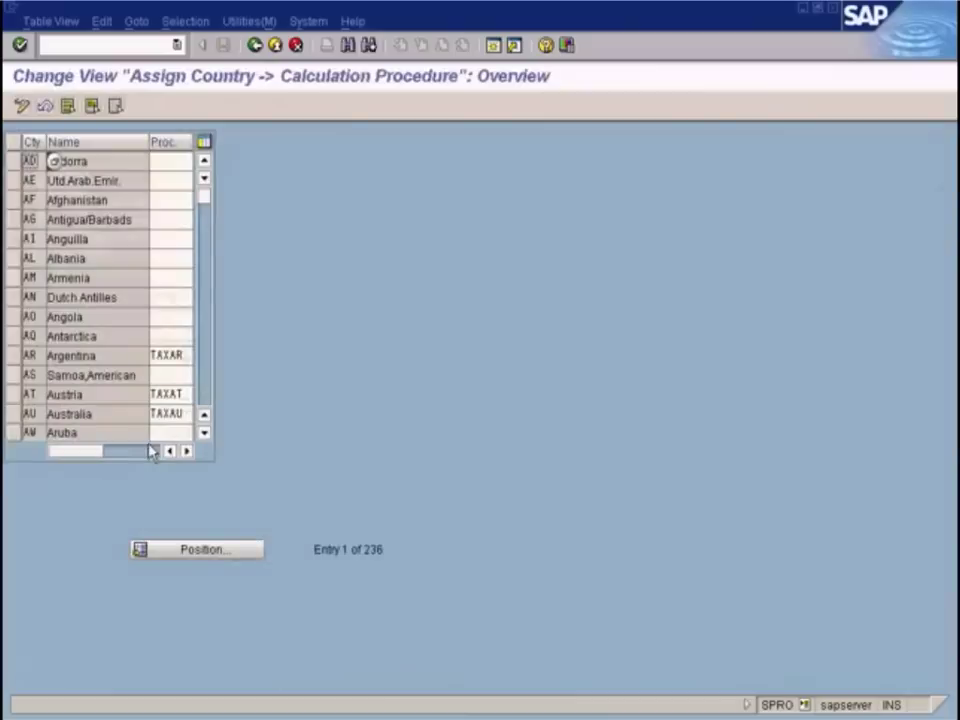
scroll(152, 294, "down", 15)
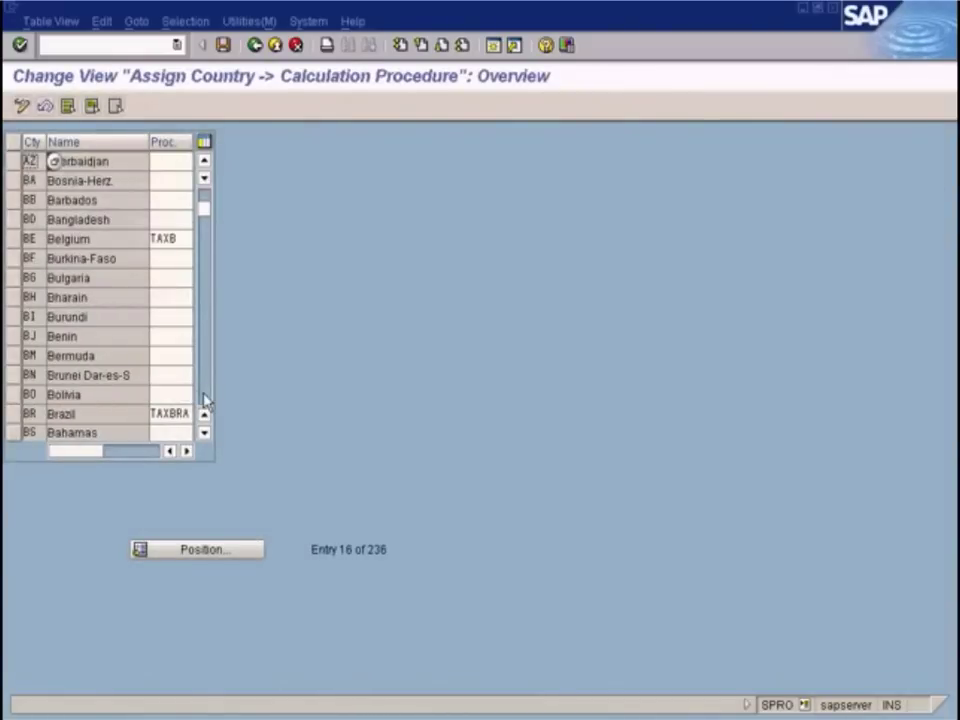
left_click(191, 550)
key("Return")
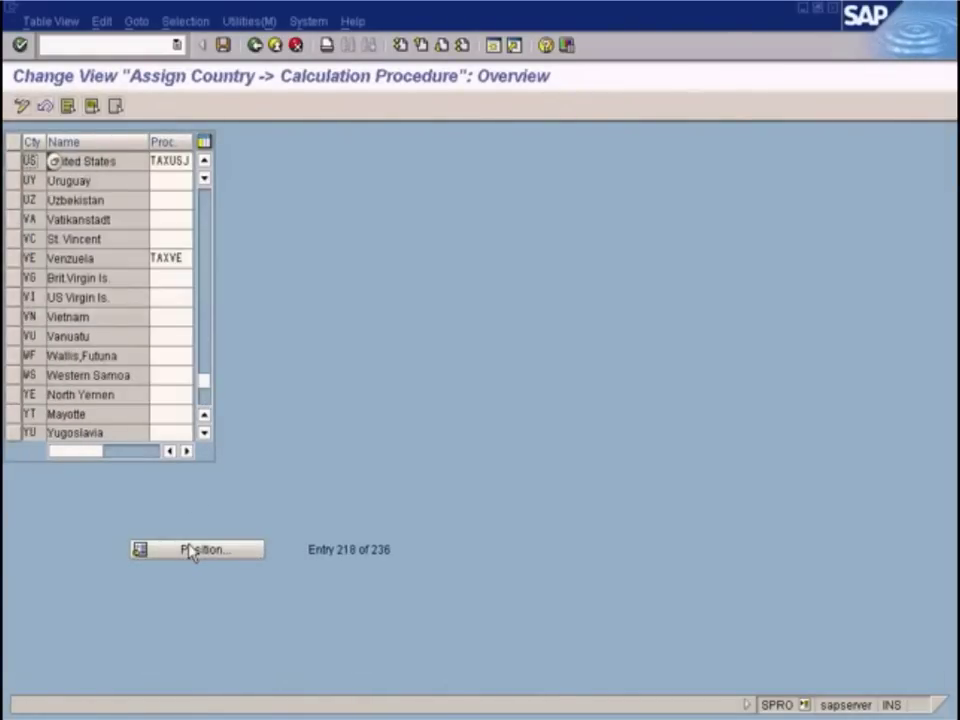
left_click(255, 45)
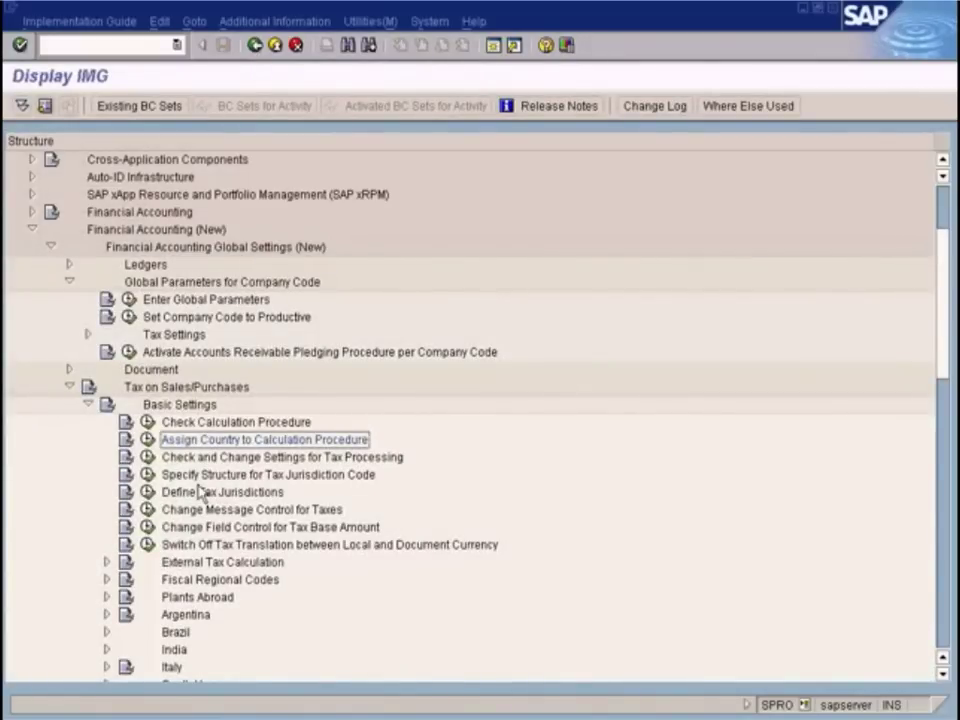
- Review the tax jurisdiction code structures, and view the tax jurisdictions defined for costing sheet TAXUSJ
left_click(147, 474)
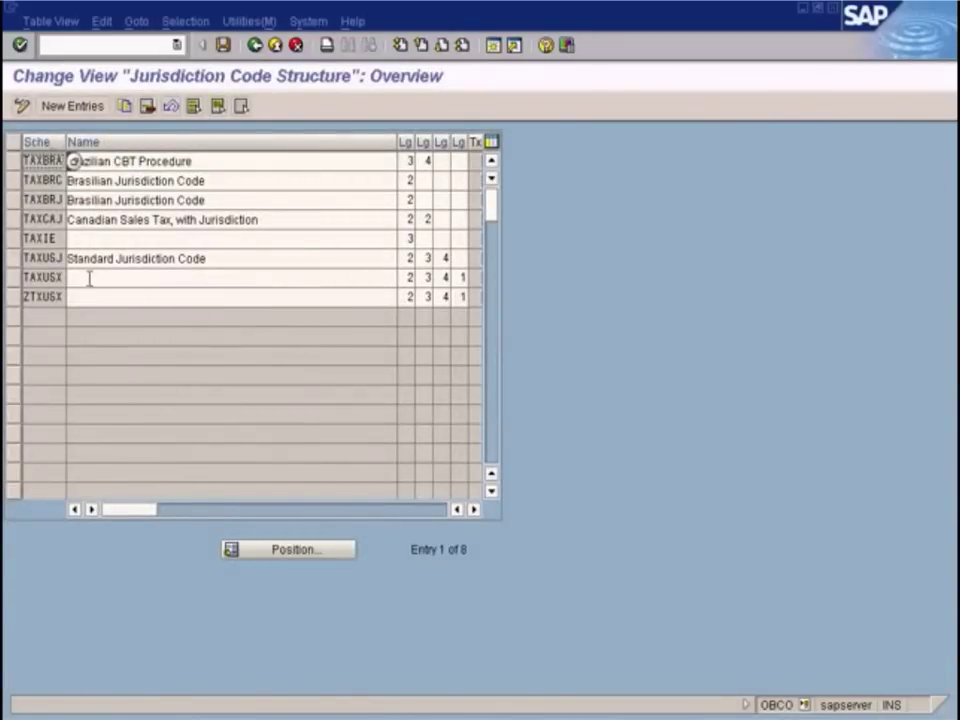
left_click(255, 45)
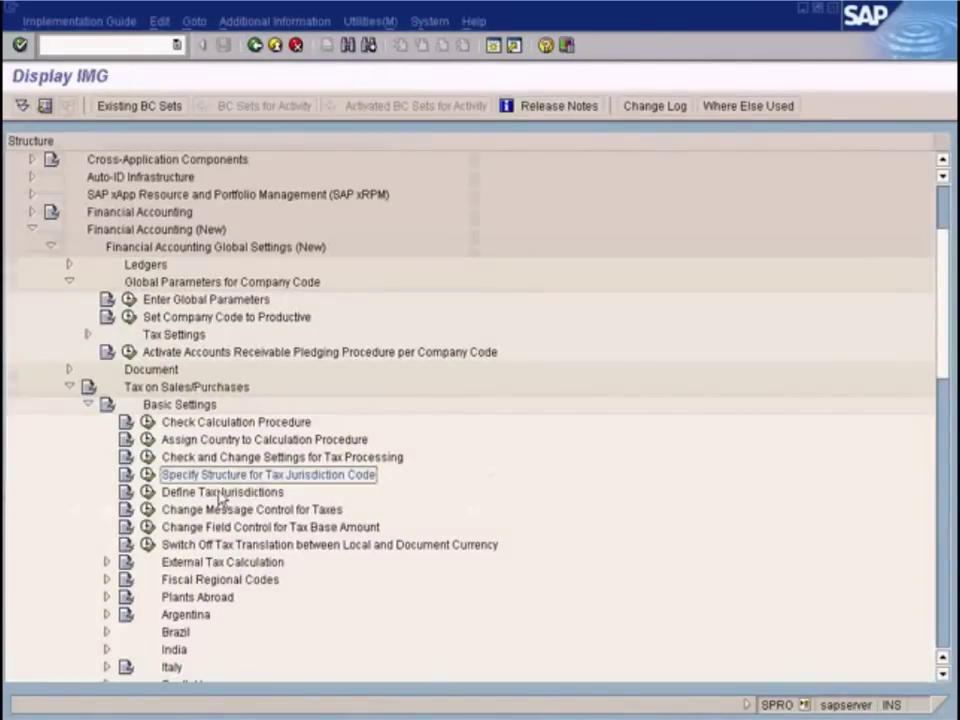
left_click(147, 492)
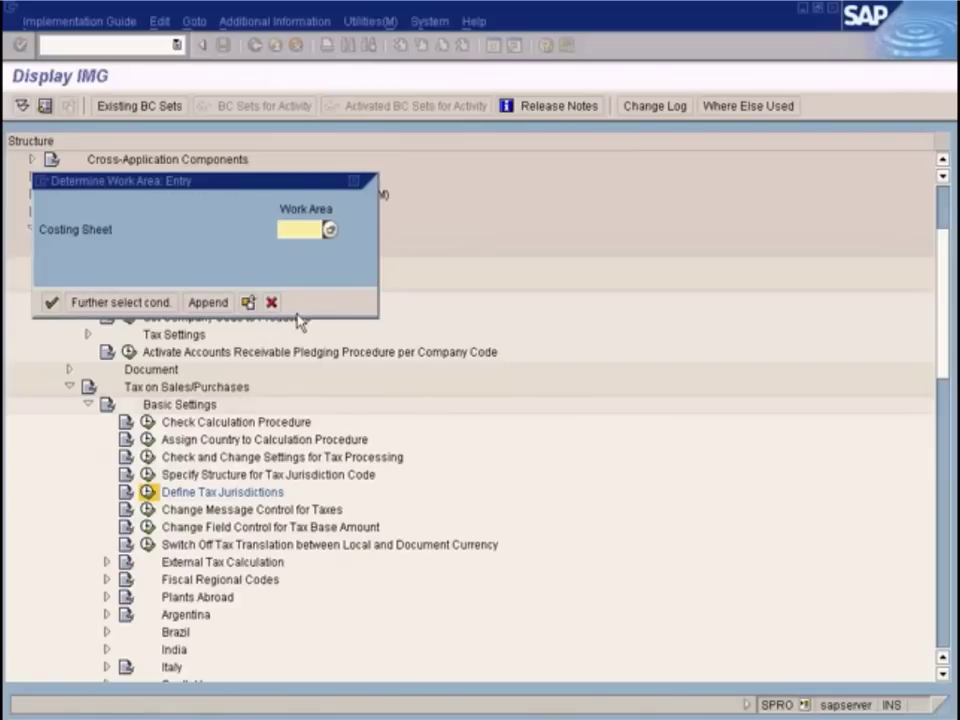
left_click(329, 229)
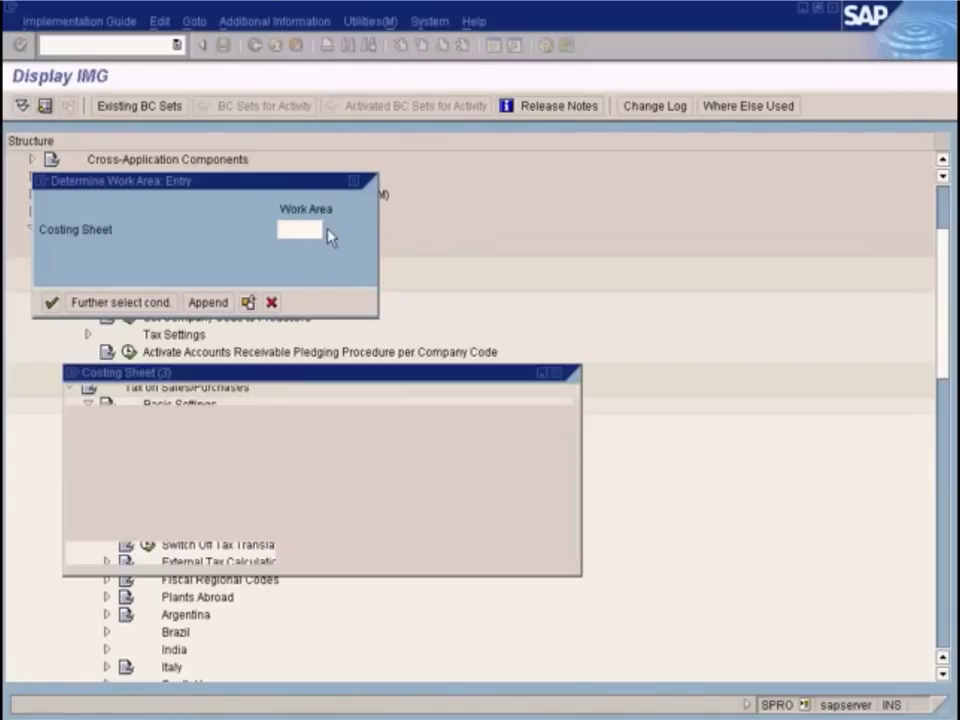
double_click(108, 450)
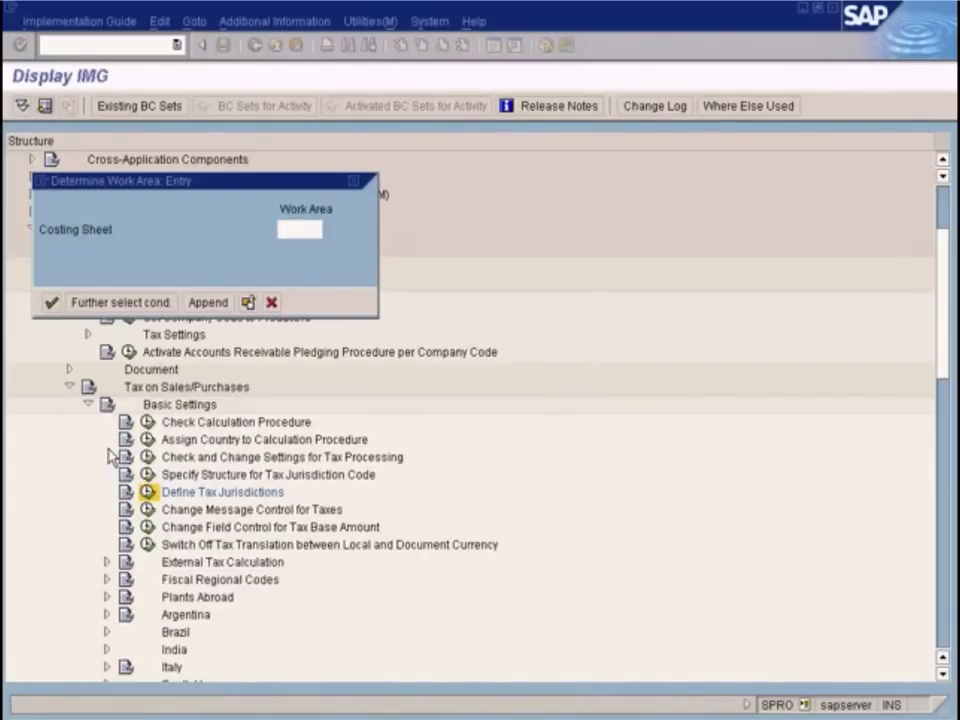
left_click(51, 302)
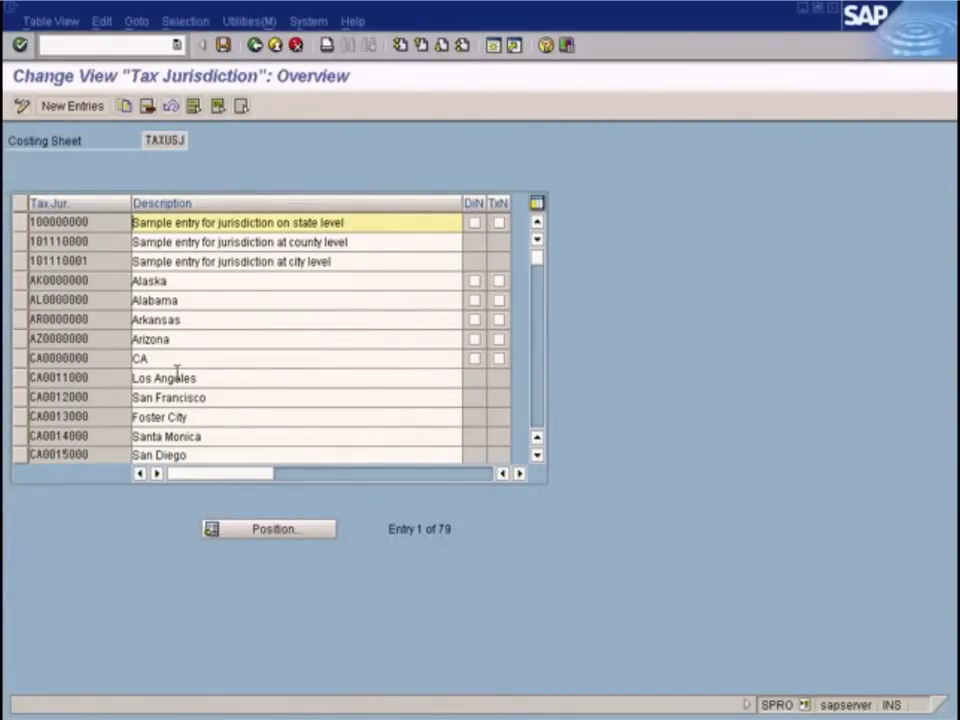
left_click(255, 47)
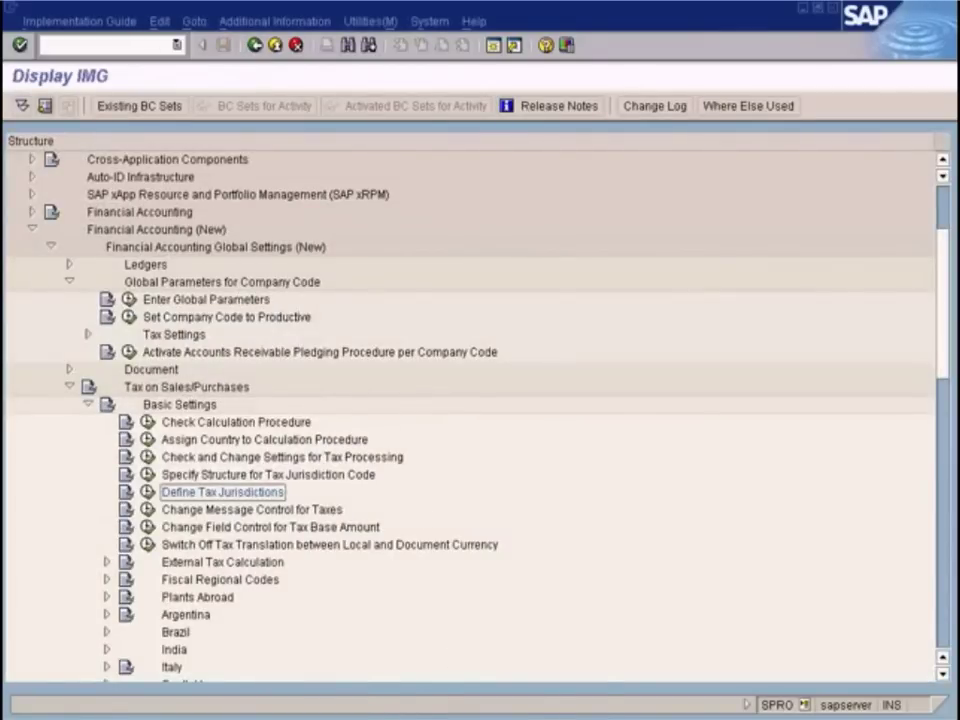
- Switch to the vendor invoice session, check the line item's tax jurisdiction code, and switch back to the IMG
left_click(445, 716)
left_click(445, 672)
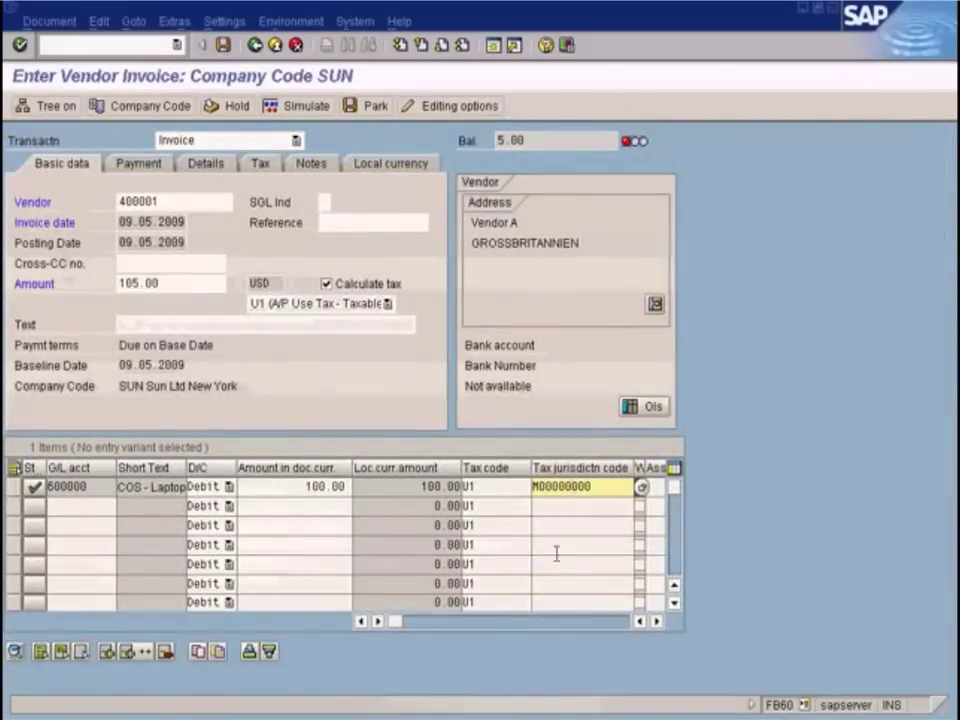
left_click(609, 491)
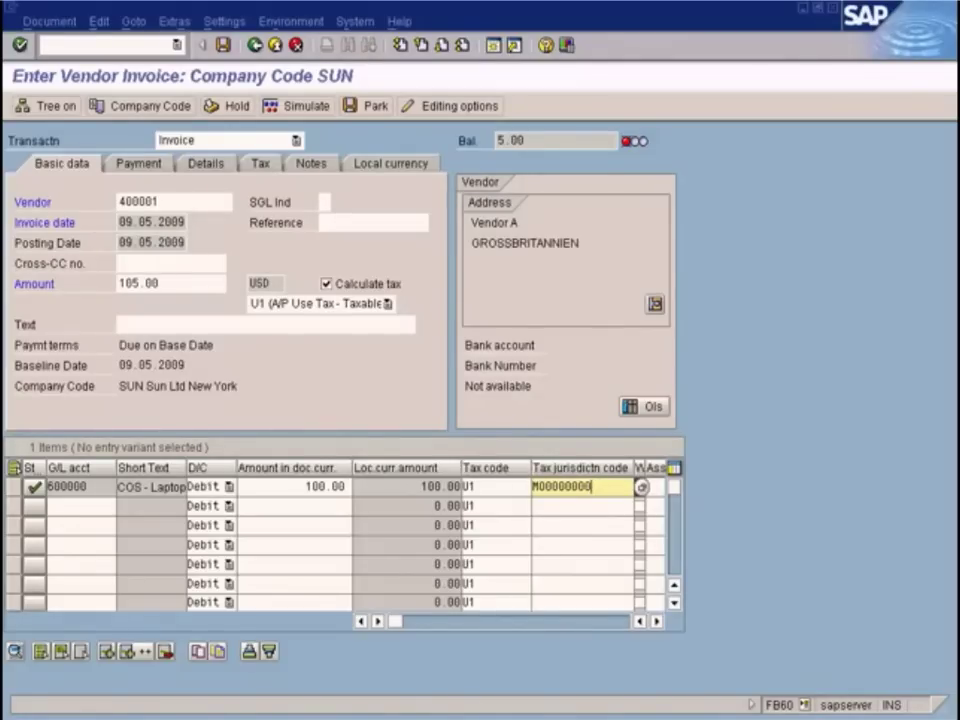
left_click(440, 716)
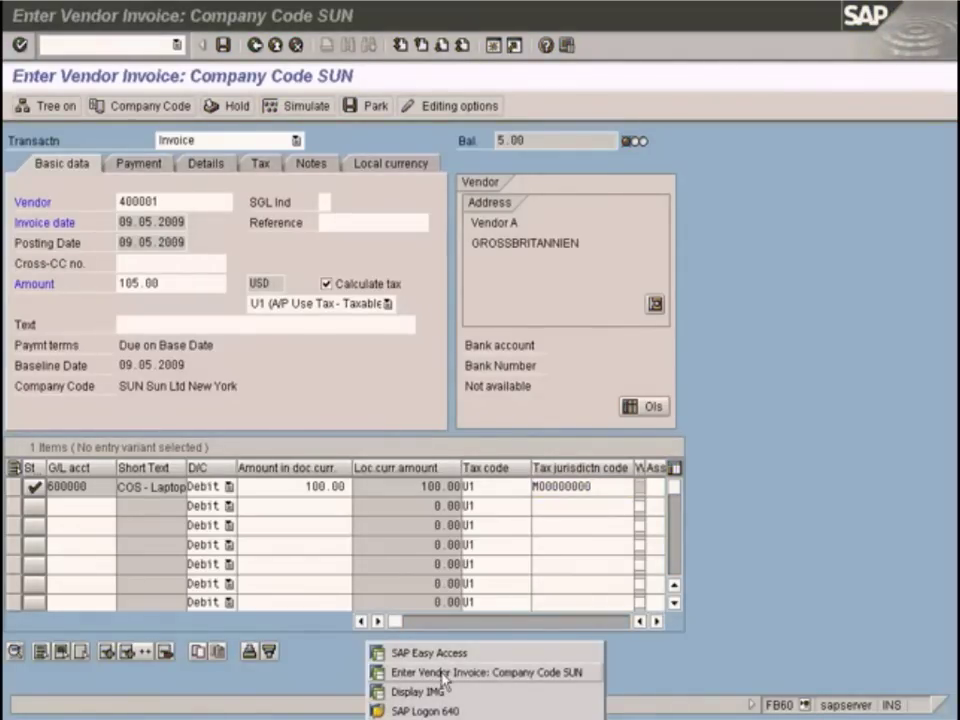
left_click(422, 691)
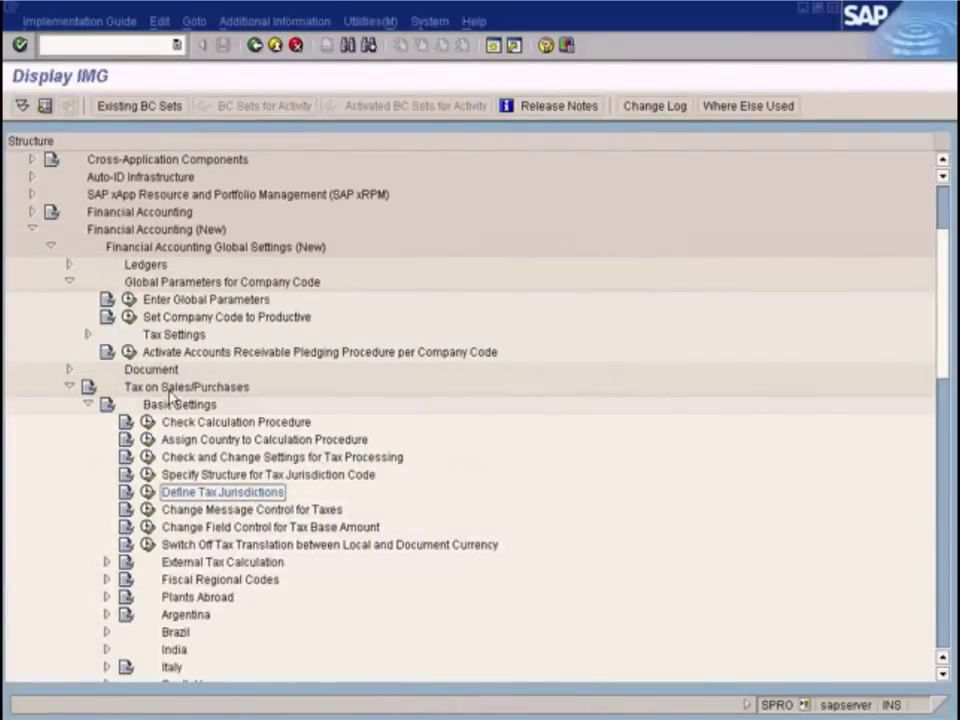
- Collapse the Global Parameters for Company Code and the Tax on Sales/Purchases Basic Settings branches in the IMG
left_click(52, 247)
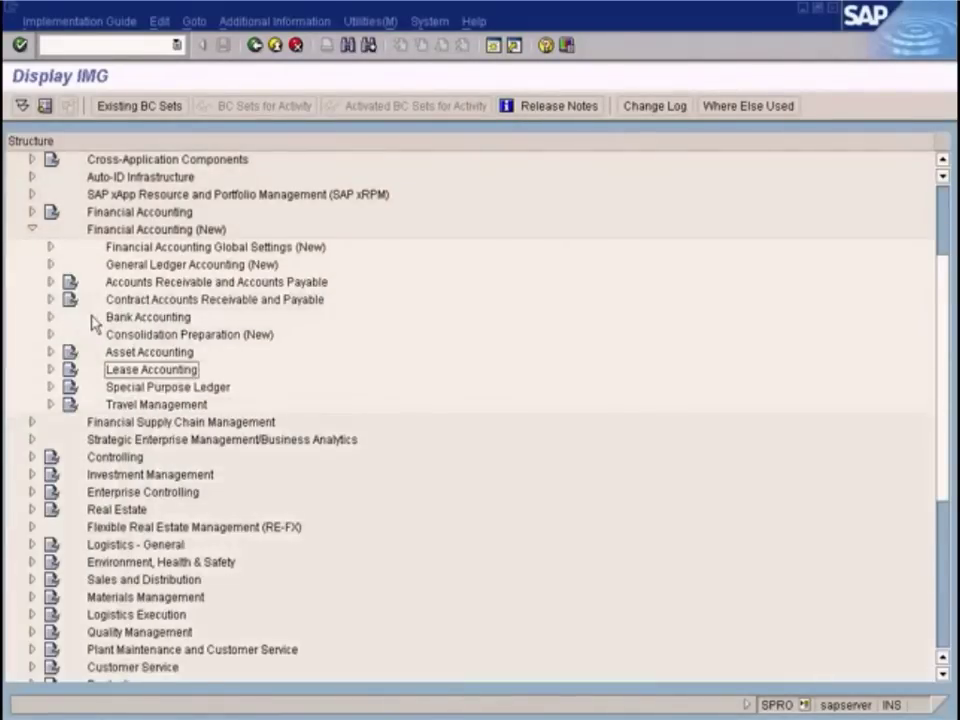
left_click(50, 249)
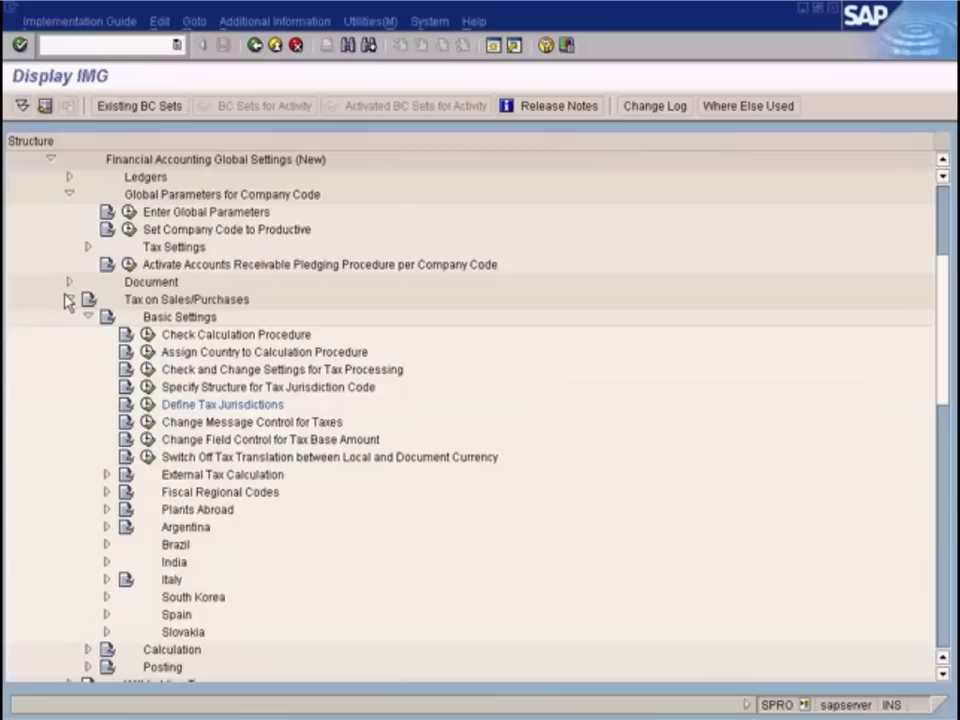
left_click(69, 194)
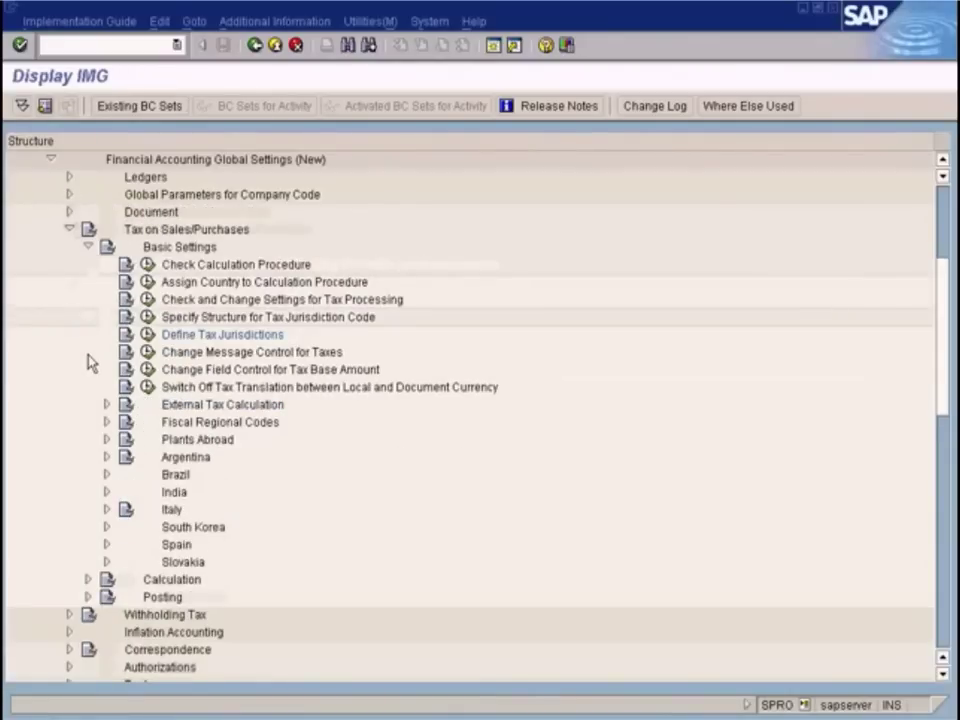
scroll(90, 362, "up", 1)
scroll(90, 362, "up", 2)
left_click(145, 250)
left_click(178, 354)
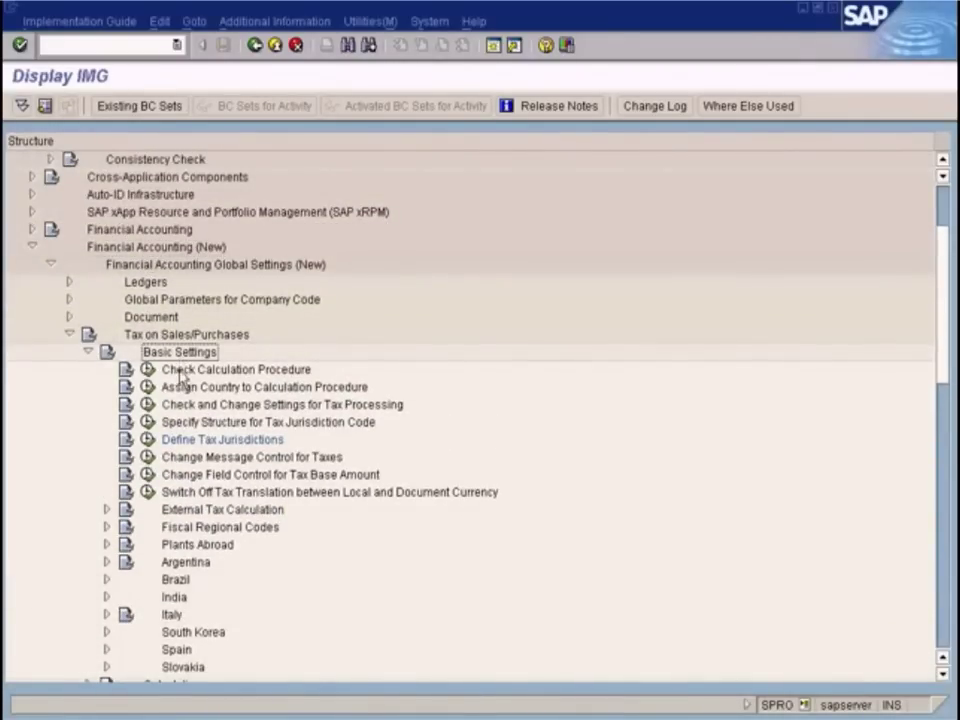
left_click(88, 352)
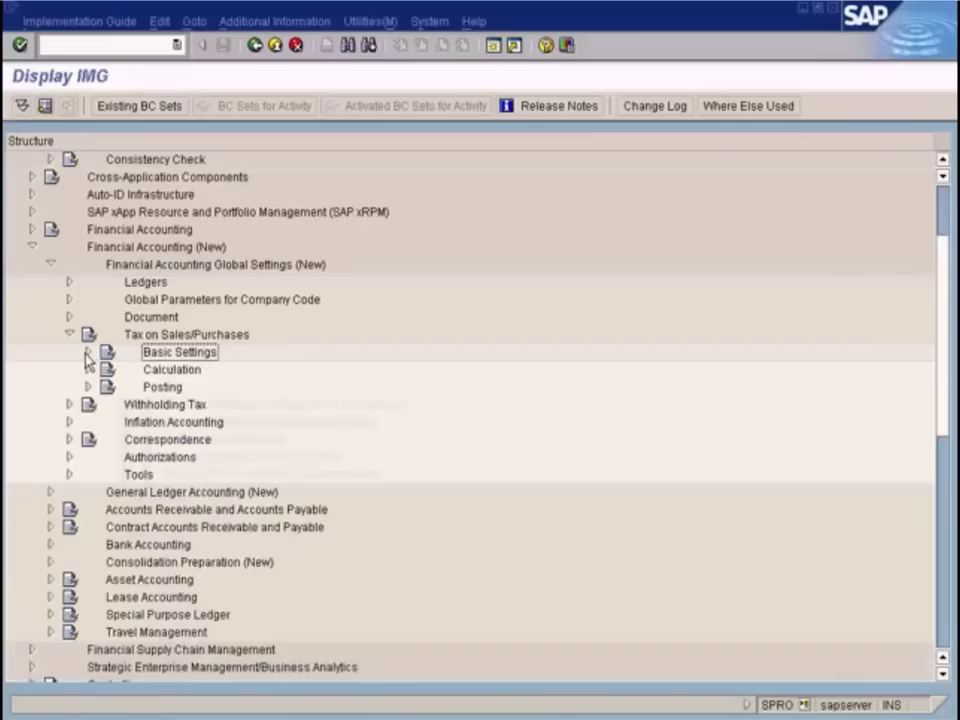
- Open Define Tax Codes for Sales and Purchases under Calculation for country US, and compare the tax code with the vendor invoice
left_click(167, 371)
left_click(88, 370)
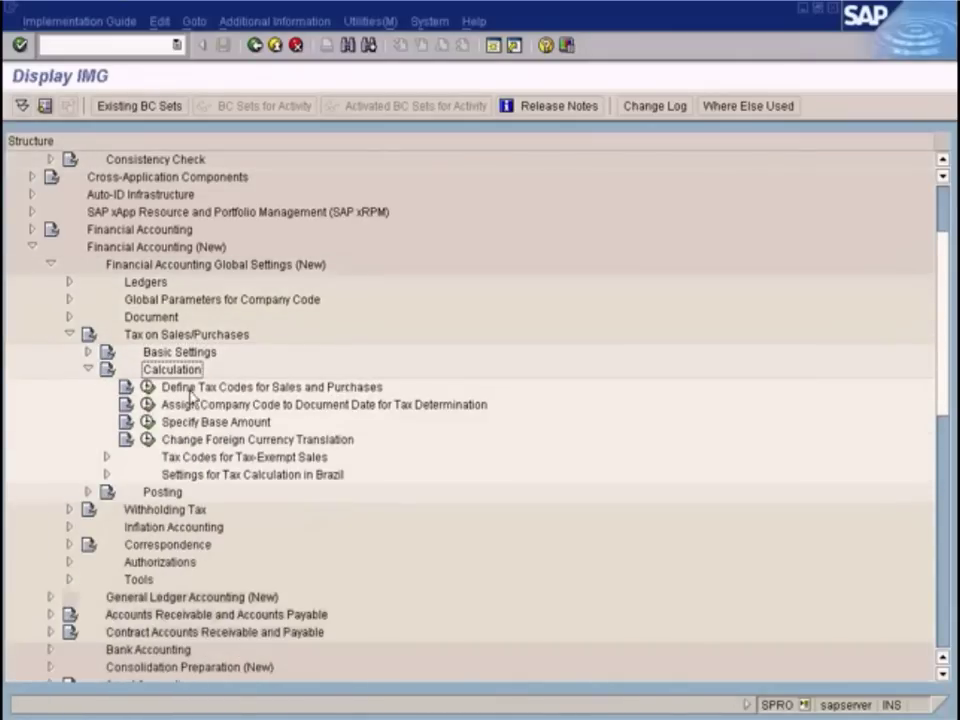
left_click(254, 392)
left_click(147, 387)
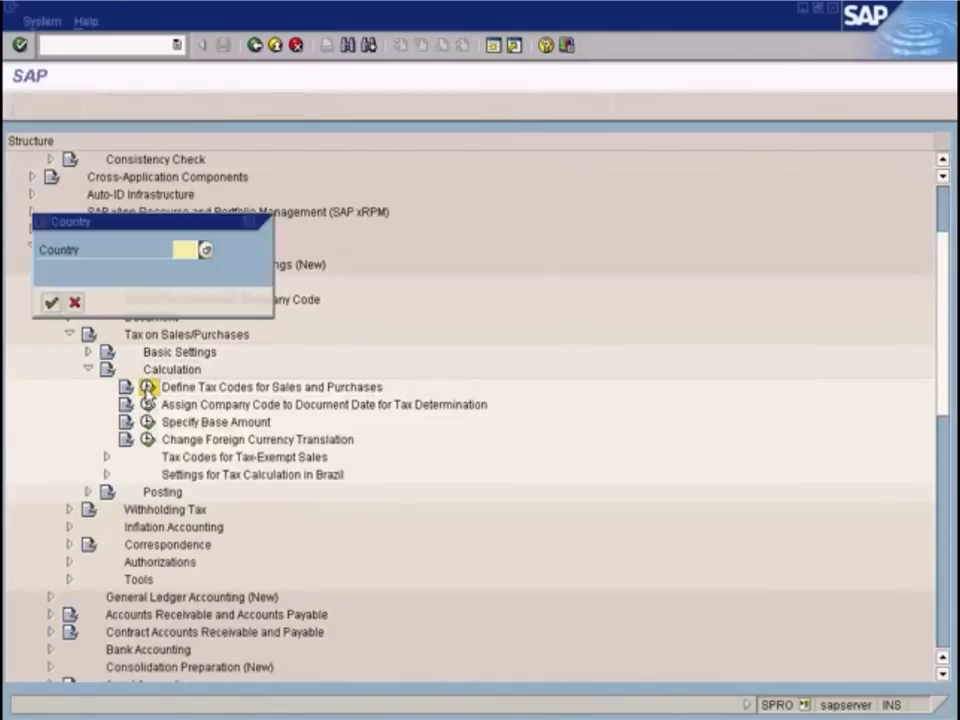
type("US")
key("Return")
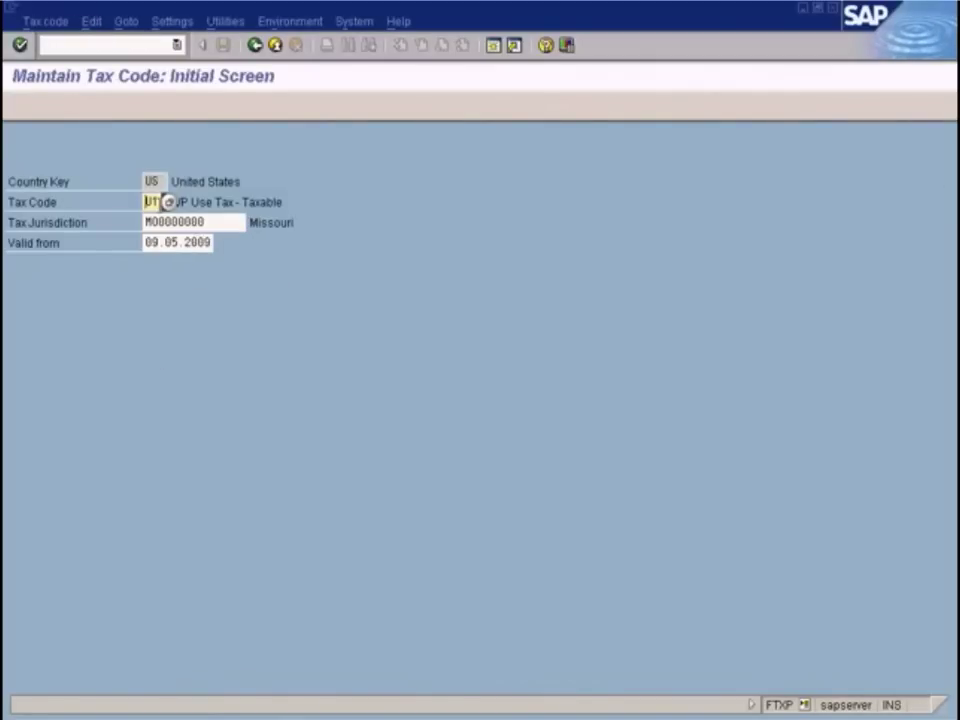
key("alt+Tab")
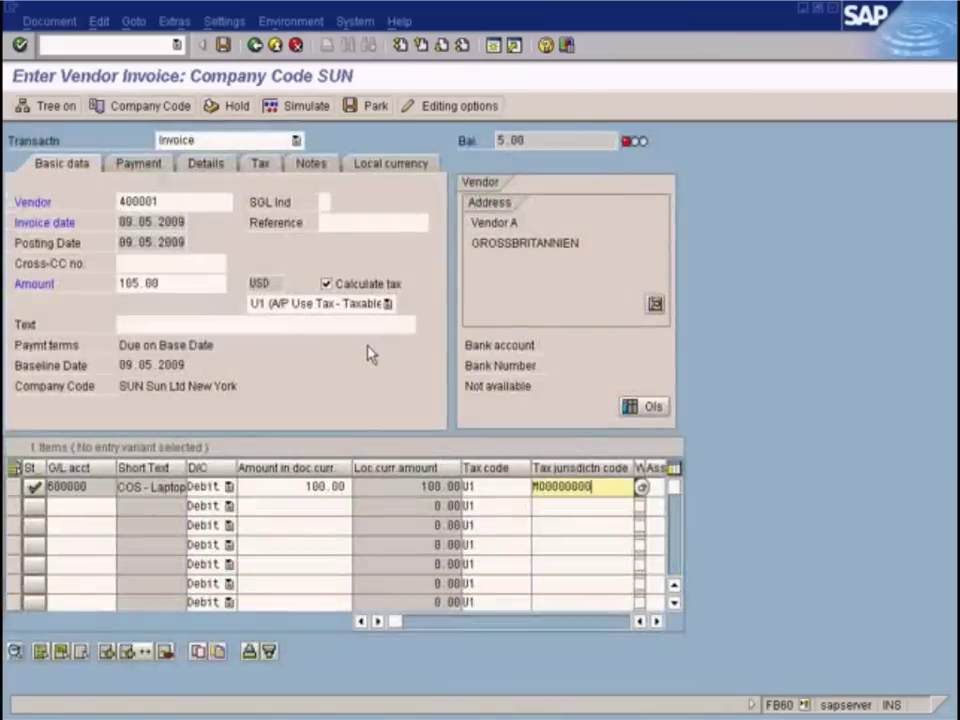
key("alt+Tab")
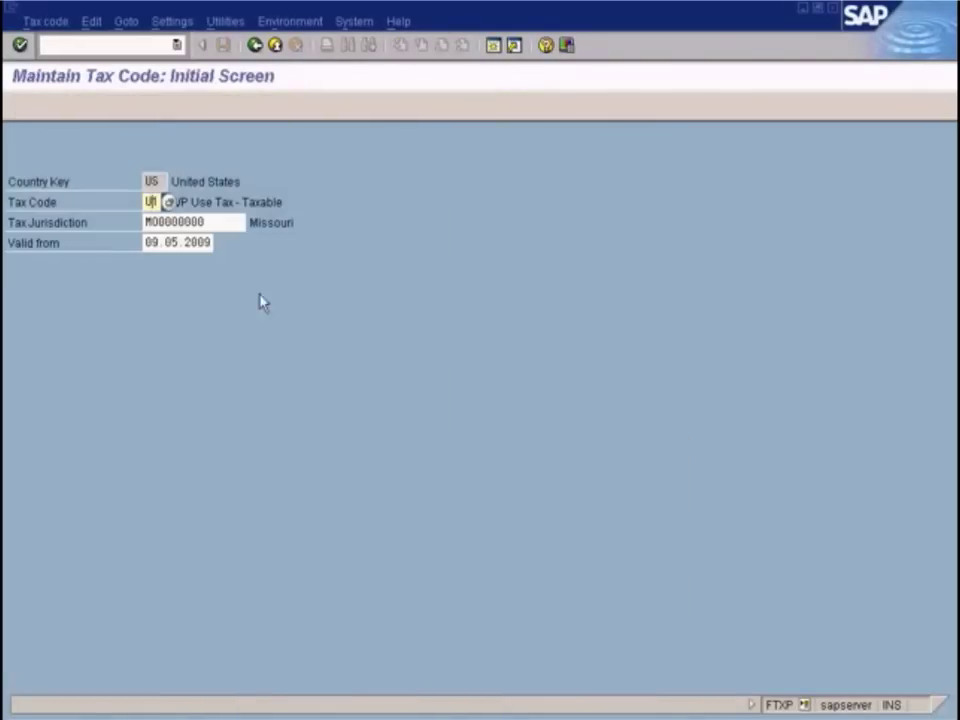
- Clear the tax jurisdiction for tax code U1 and try to continue without one
left_click(207, 222)
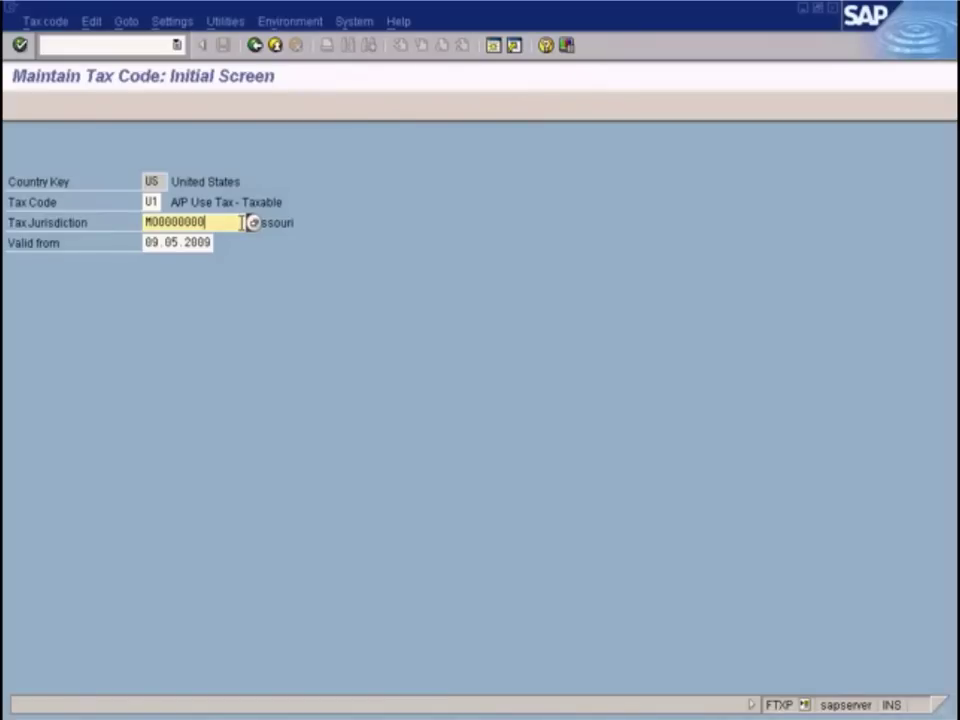
key("BackSpace")
key("BackSpace")
key("BackSpace")
key("BackSpace")
key("BackSpace")
key("BackSpace")
key("BackSpace")
key("BackSpace")
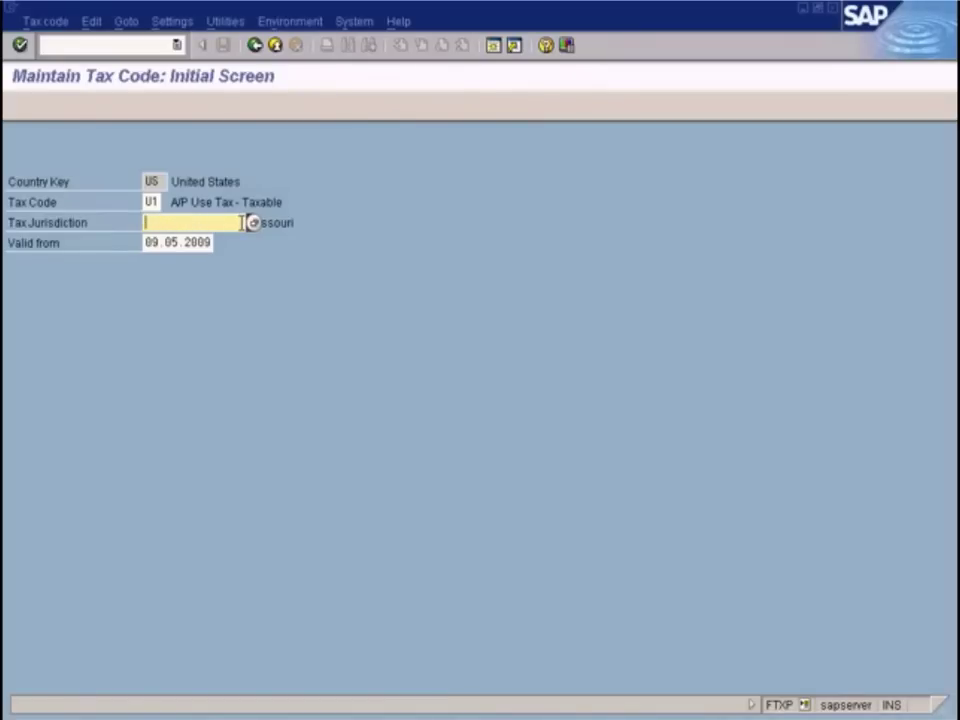
key("Return")
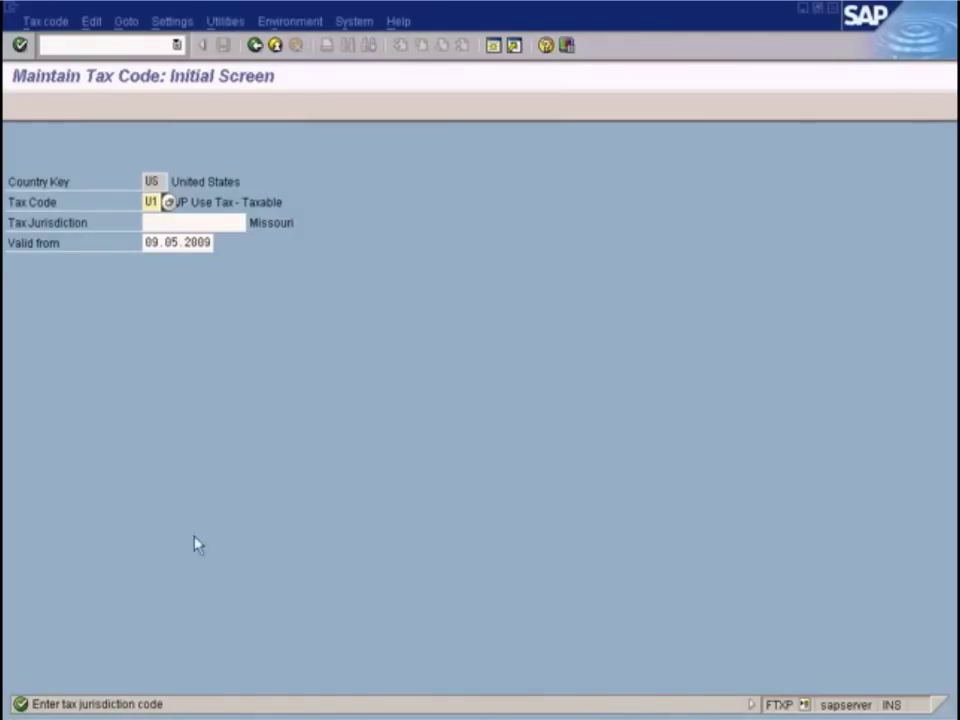
- Look up jurisdictions for state MO, choose Missouri, and open U1's tax rates valid from 09.05.2009 to check the A/P Sales Tax 1 Exp. rate
left_click(219, 221)
left_click(252, 222)
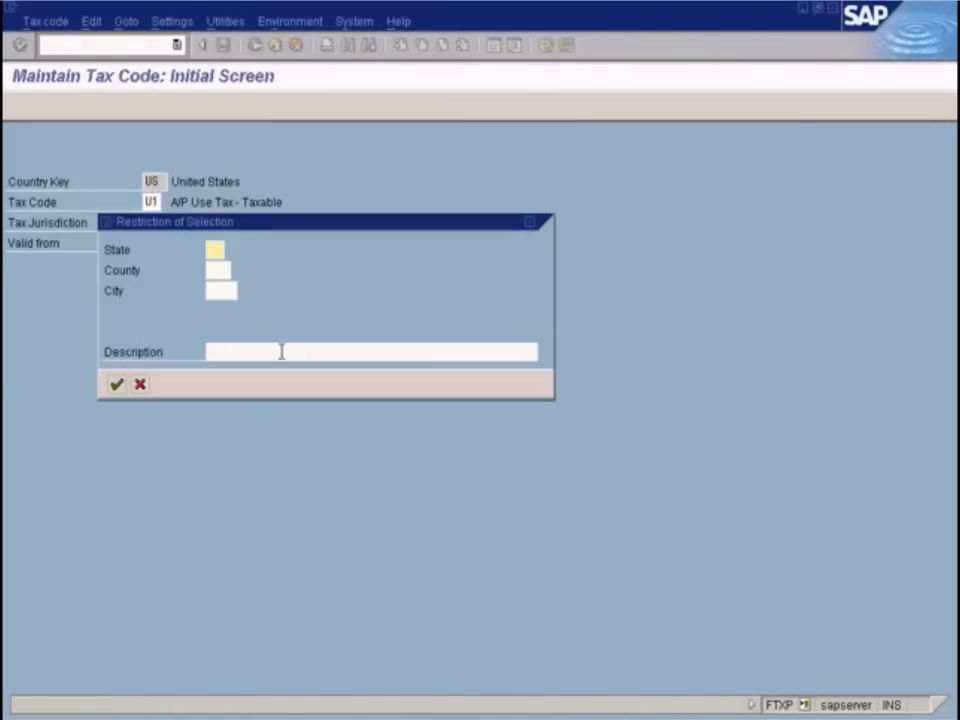
type("MO")
key("Return")
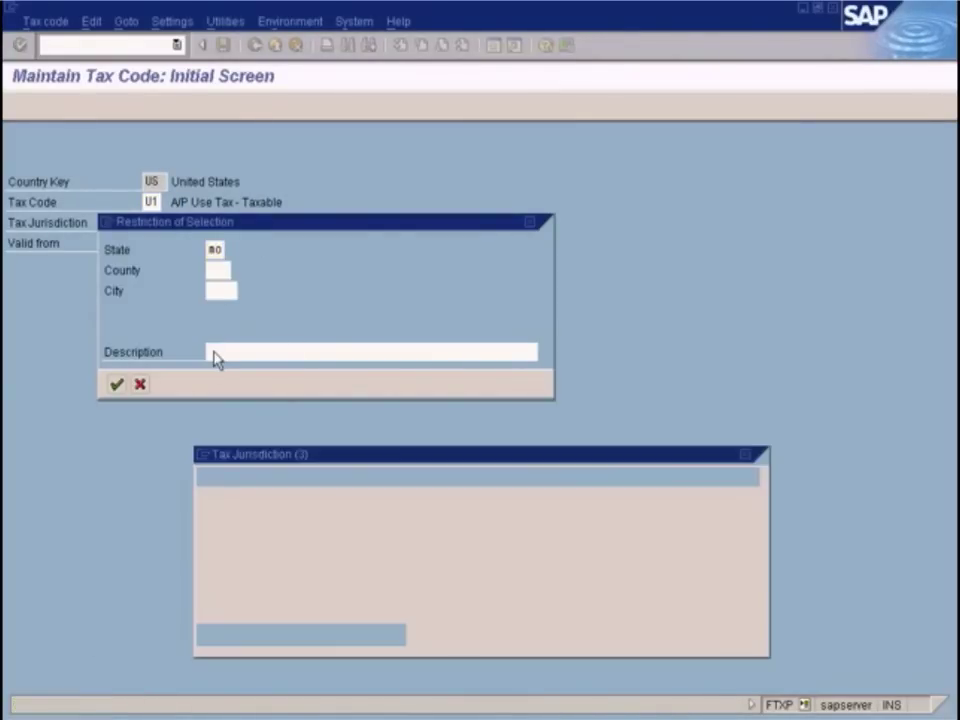
key("Return")
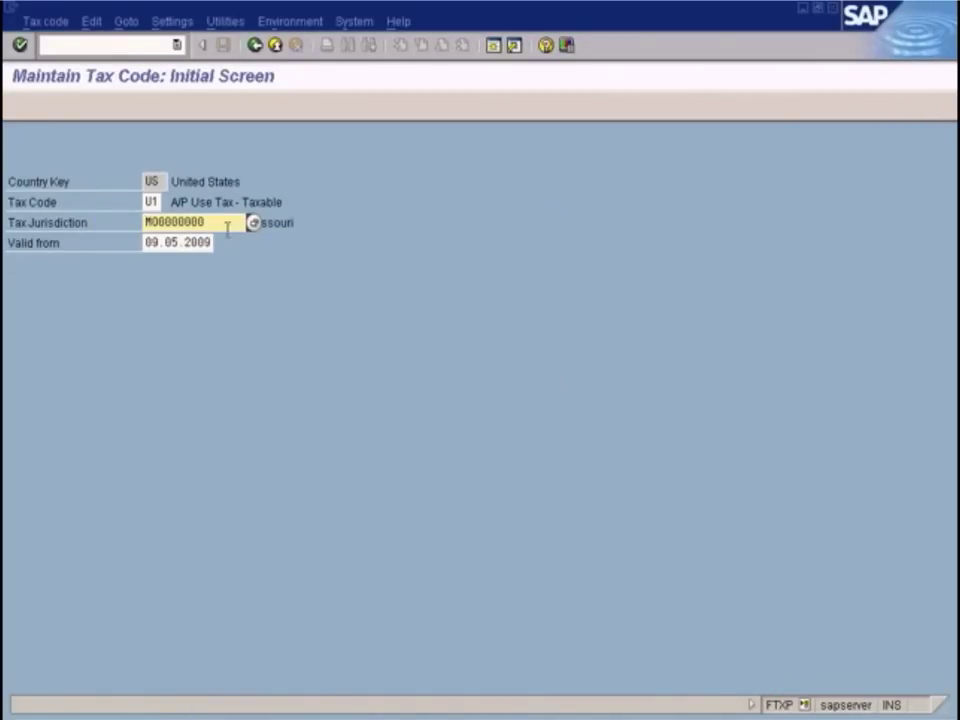
left_click(183, 242)
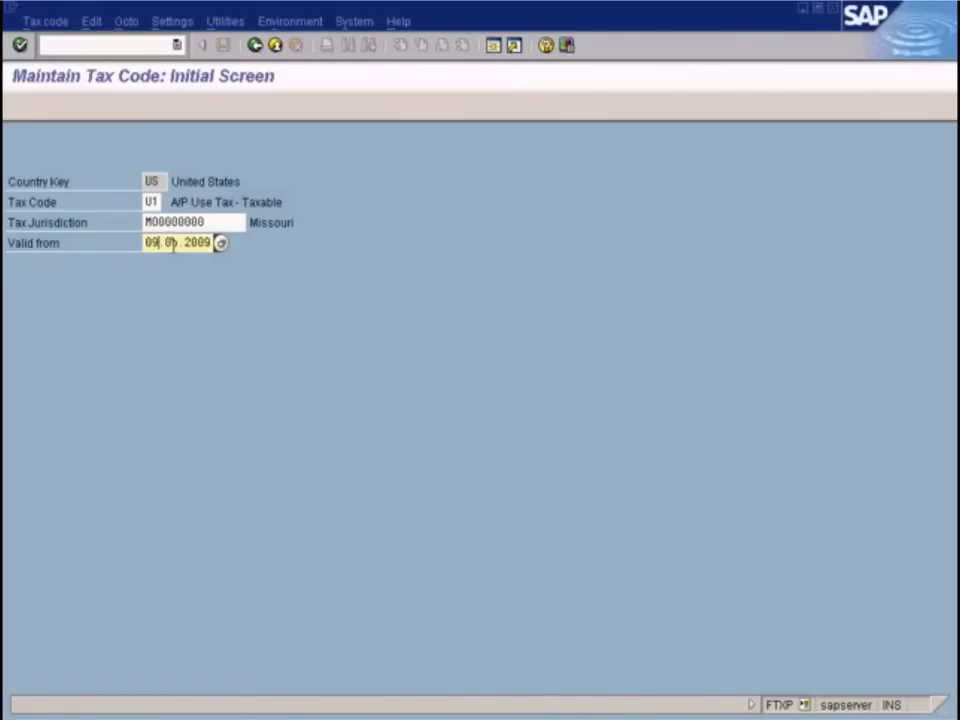
key("Return")
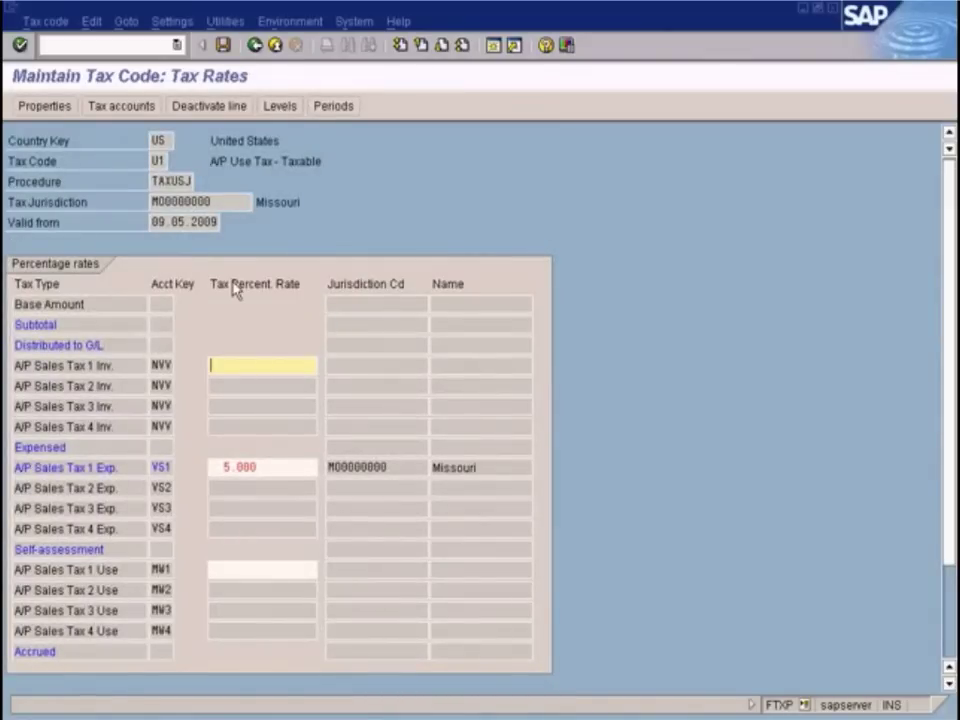
left_click(240, 466)
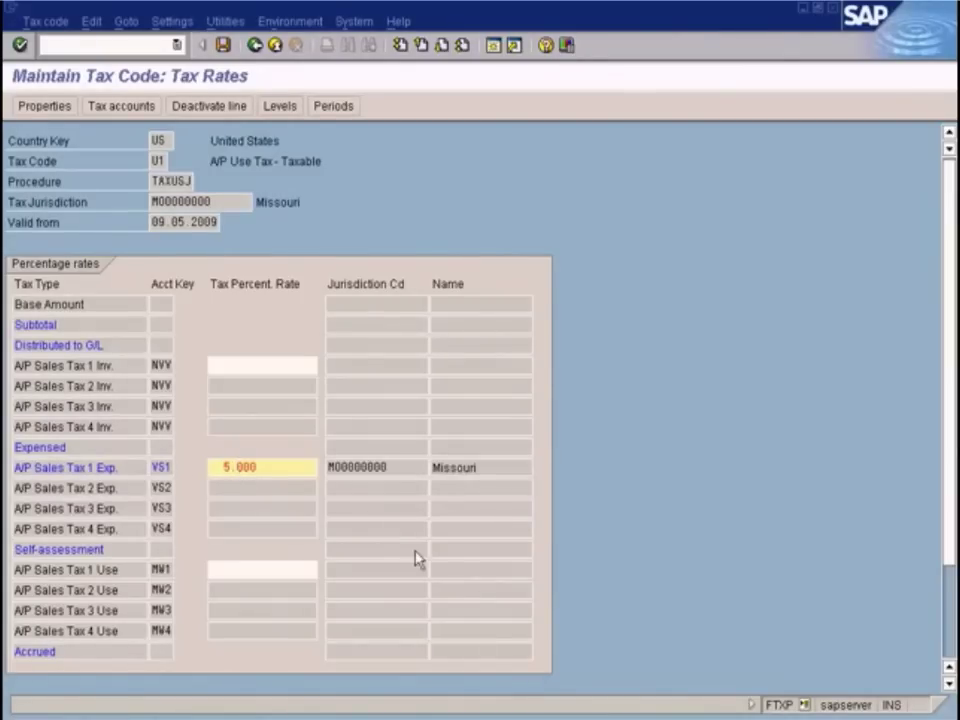
- Switch to the vendor invoice session, simulate the document, and display its tax items to check the tax percentage
left_click(467, 716)
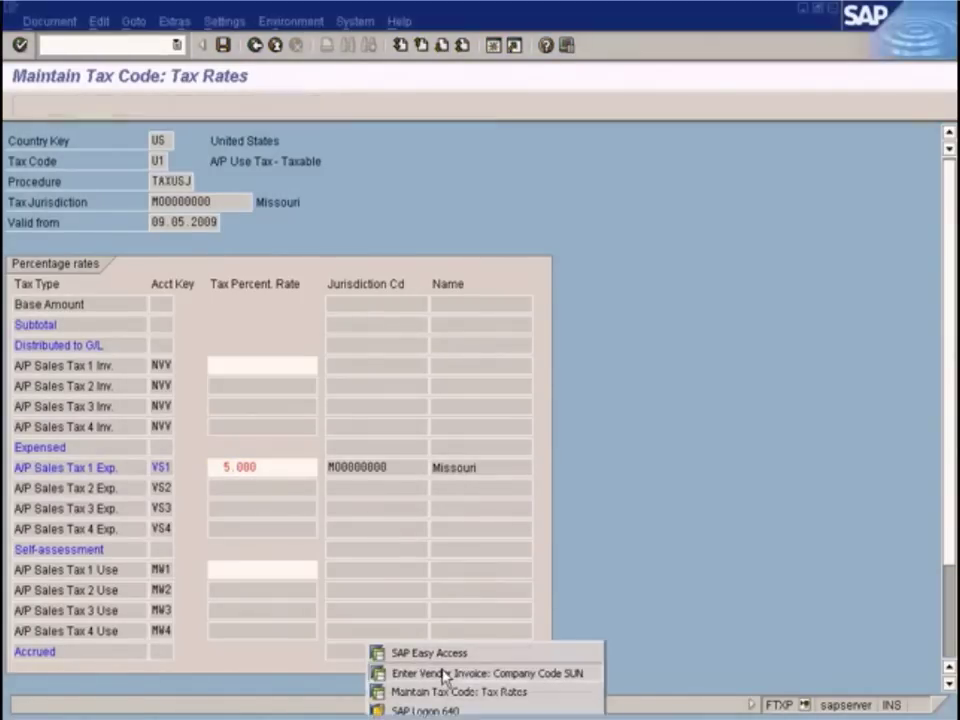
left_click(443, 673)
left_click(298, 105)
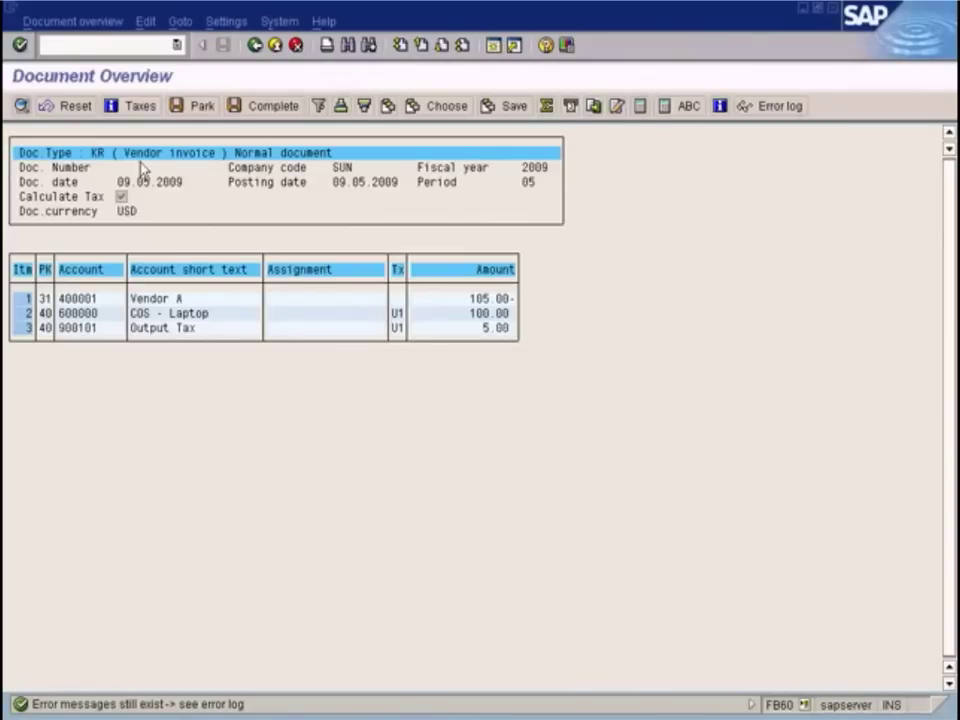
left_click(135, 106)
left_click_drag(333, 283, 389, 413)
left_click(487, 470)
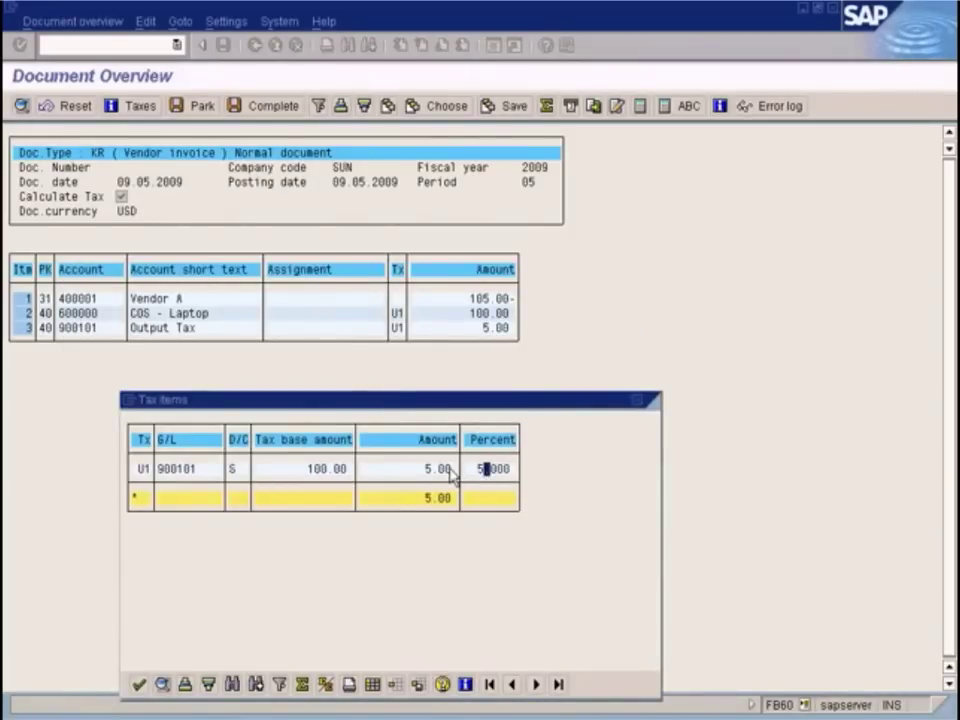
- Switch back to the tax rates session and compare the A/P Sales Tax 1 Exp. rate and tax jurisdiction with the invoice
left_click(420, 717)
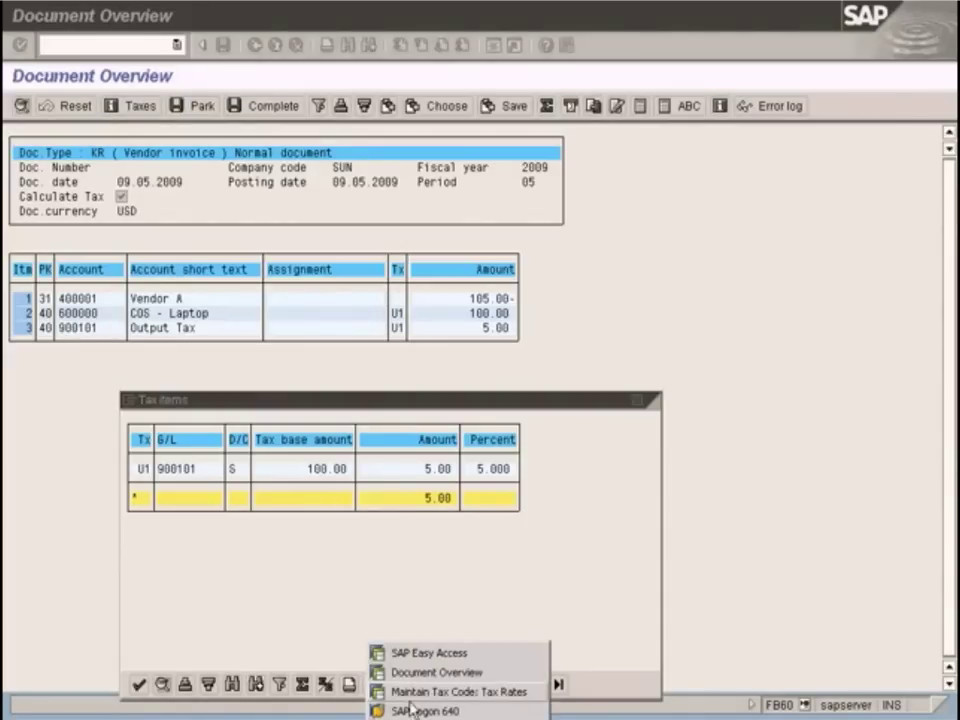
left_click(455, 691)
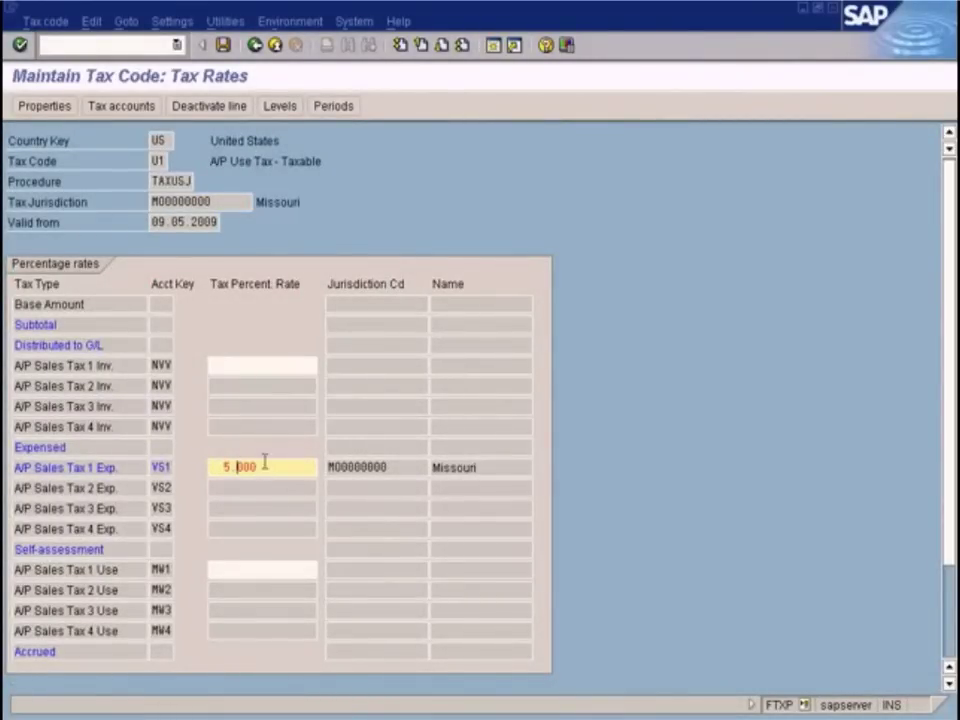
left_click_drag(261, 460, 172, 458)
left_click(200, 202)
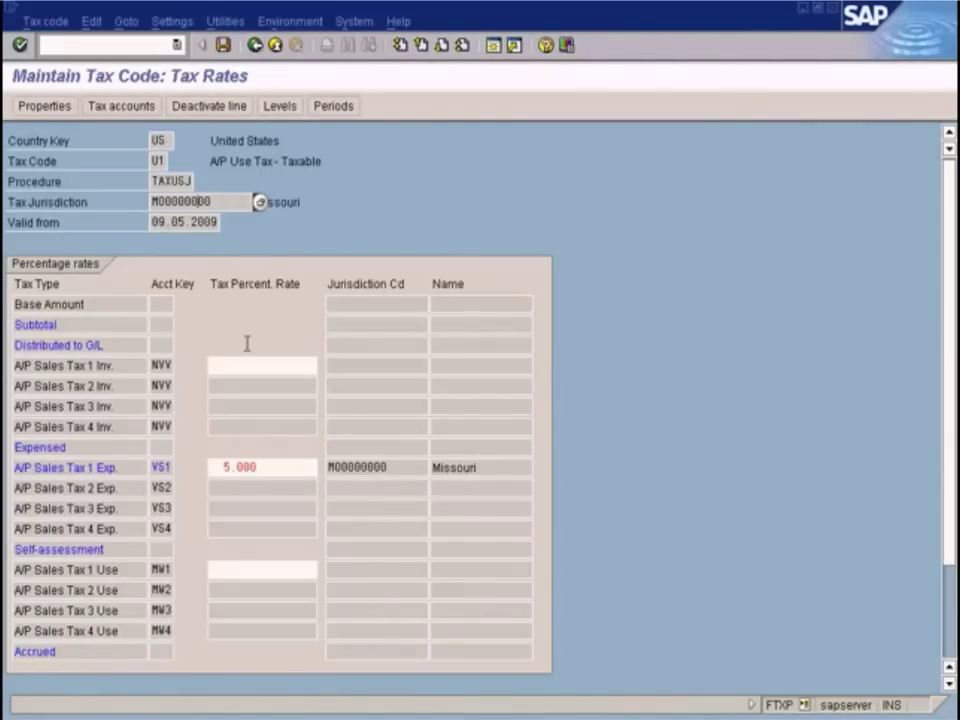
- Return to the tax code selection, choose the Kansas City jurisdiction MO0011000, and display its U1 tax rates
left_click(255, 45)
left_click(230, 222)
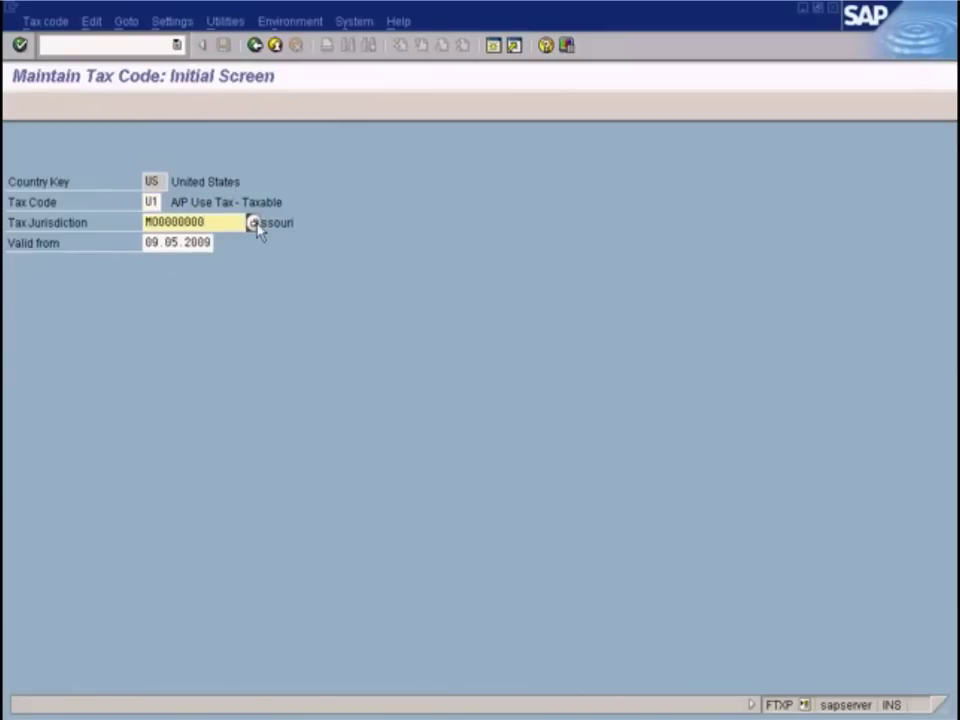
left_click(253, 224)
left_click(117, 384)
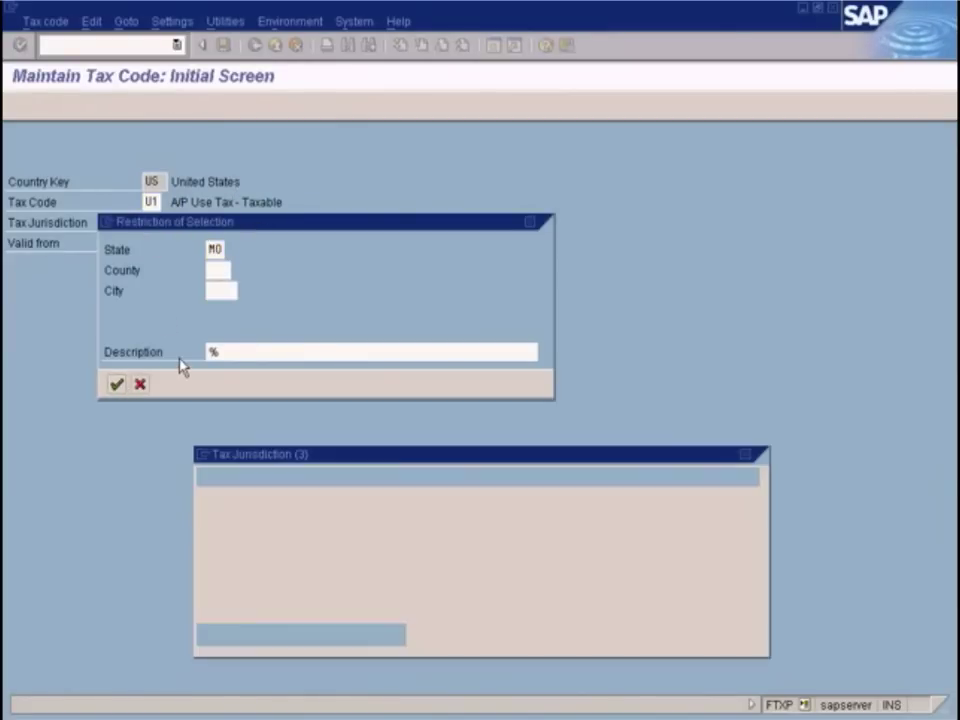
double_click(300, 372)
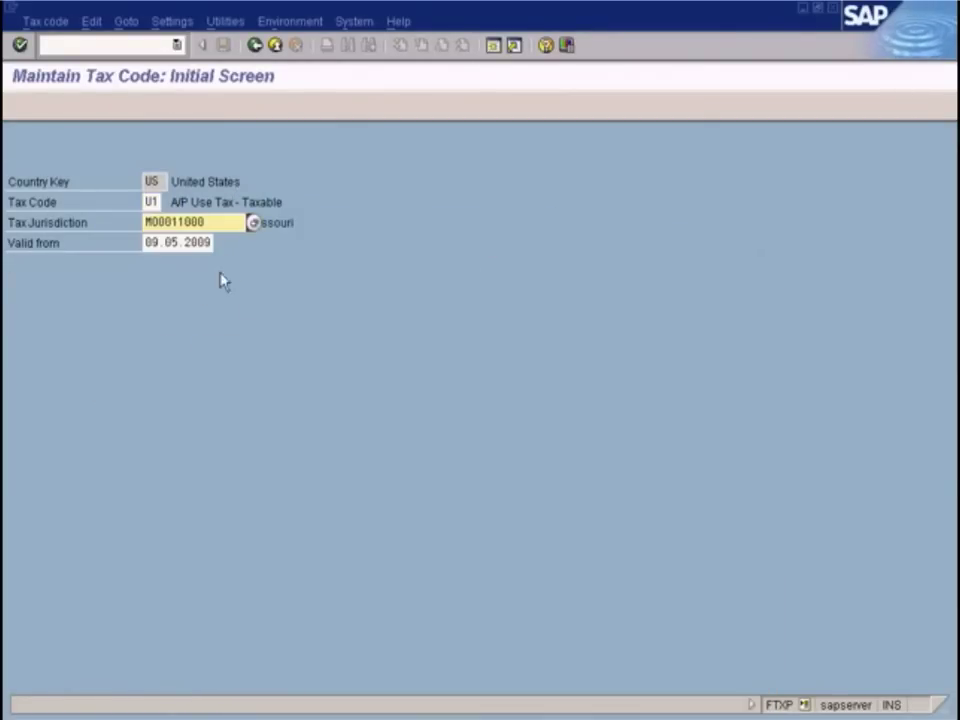
key("Return")
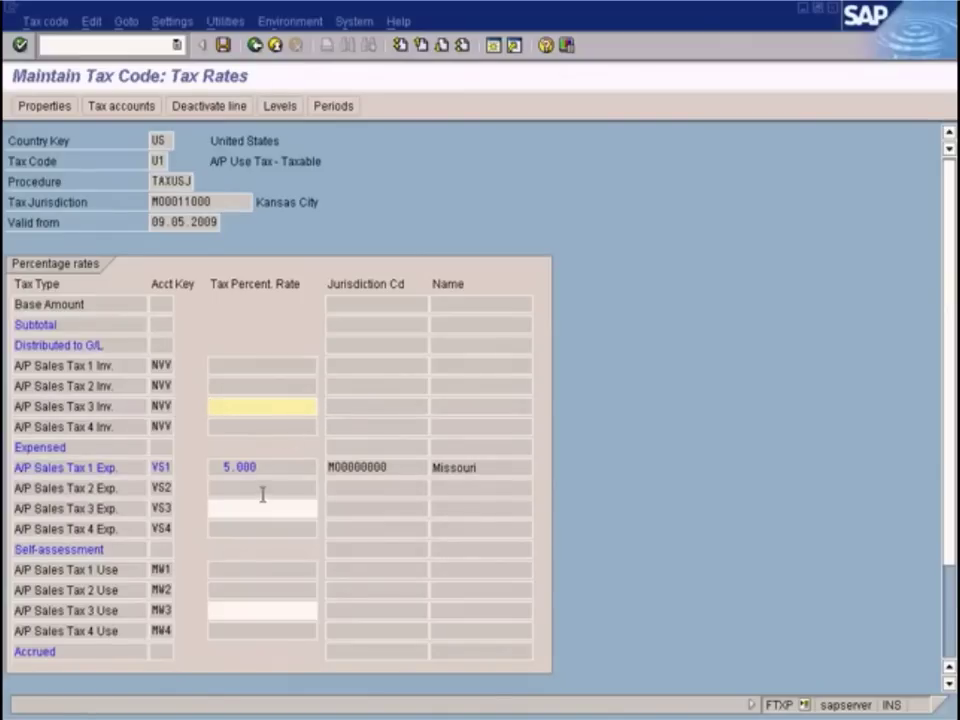
- Go back to the tax code selection, choose the Missouri jurisdiction again, and display its U1 tax rates
left_click(255, 45)
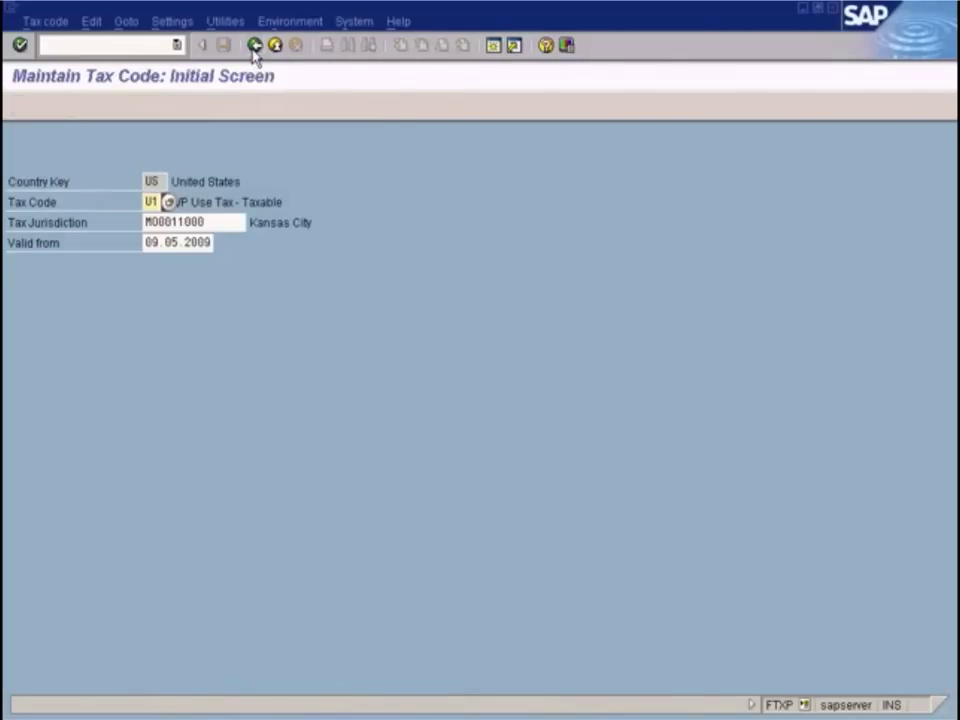
left_click(224, 221)
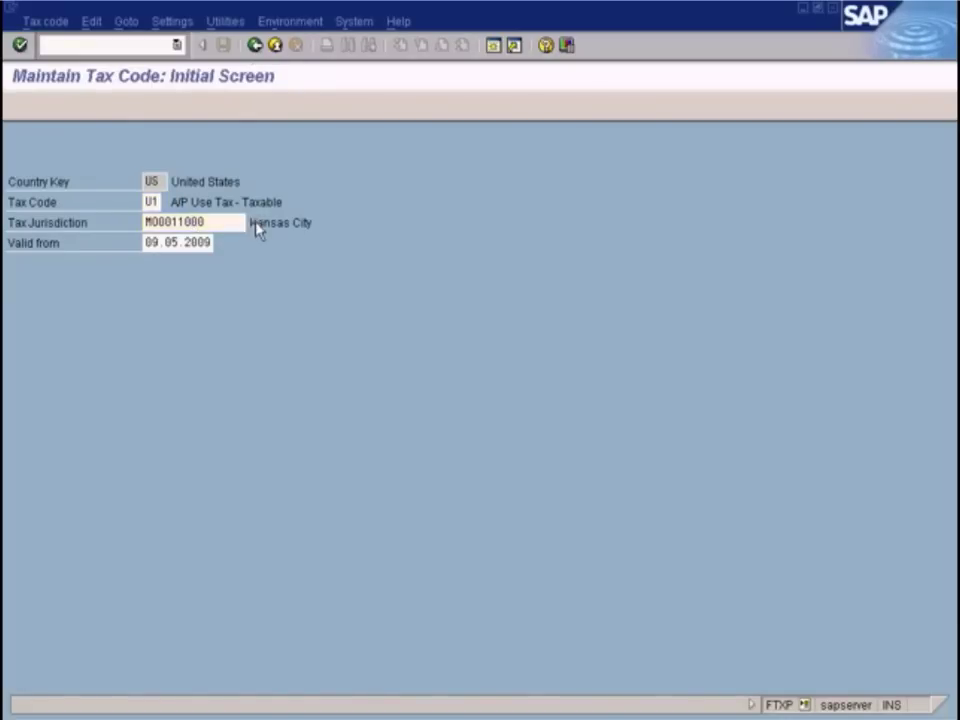
left_click(255, 222)
key("Return")
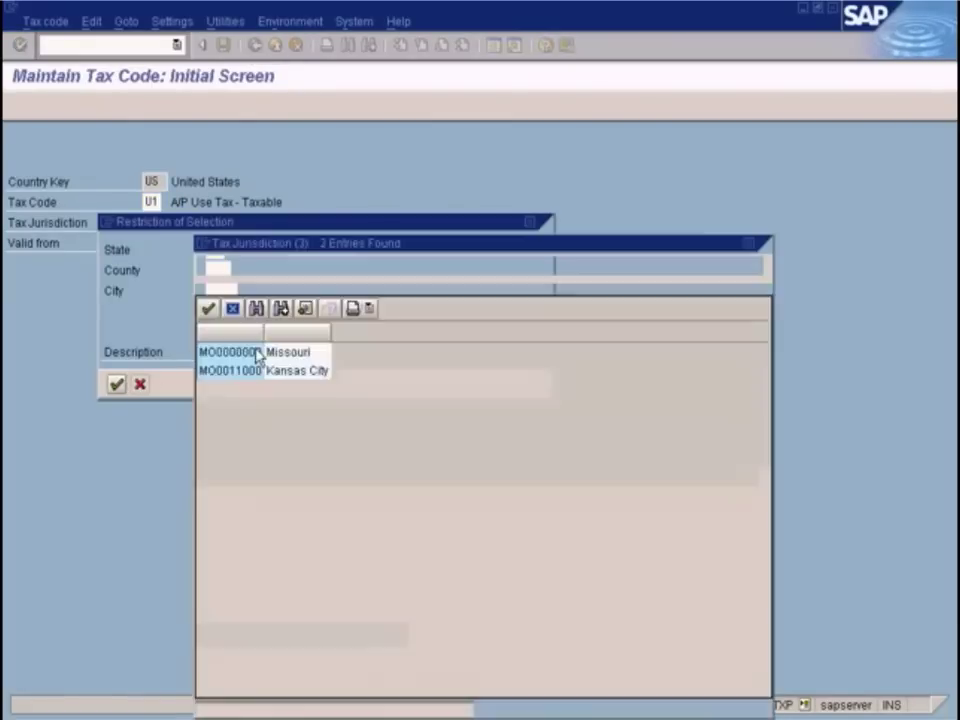
double_click(306, 356)
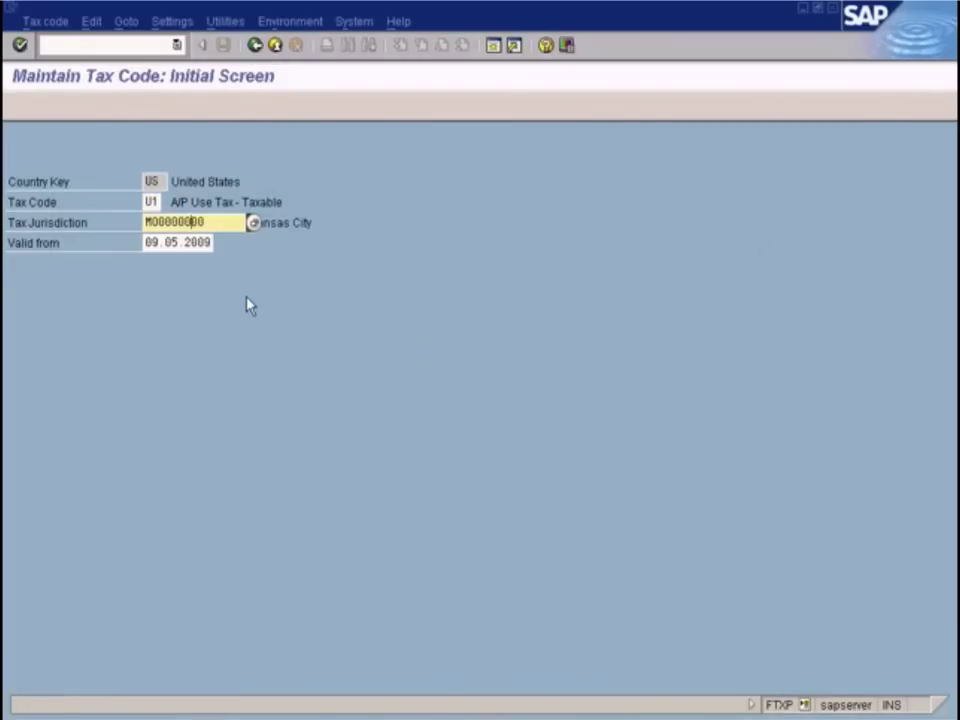
key("Return")
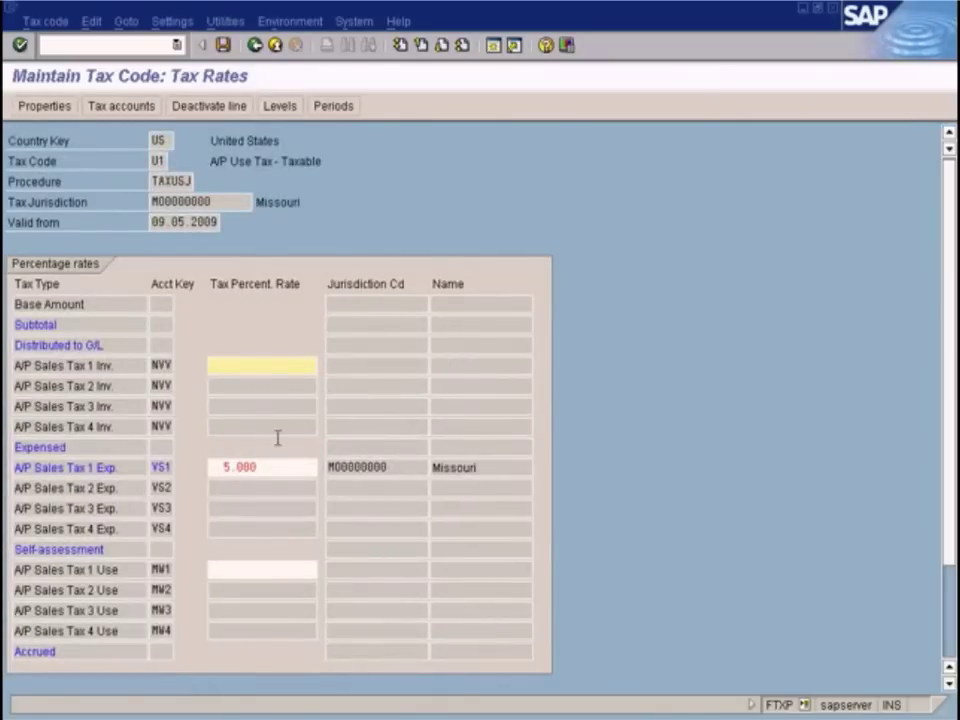
- Review the validity periods and amounts for A/P Sales Tax 1 Exp., and close the periods overview
left_click(272, 466)
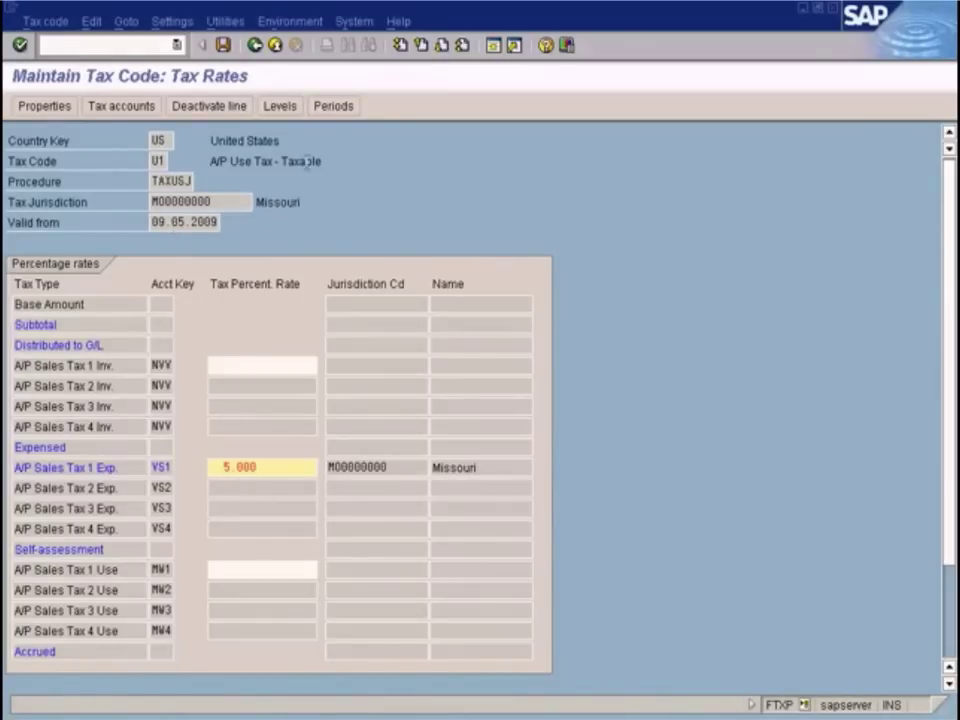
left_click(340, 110)
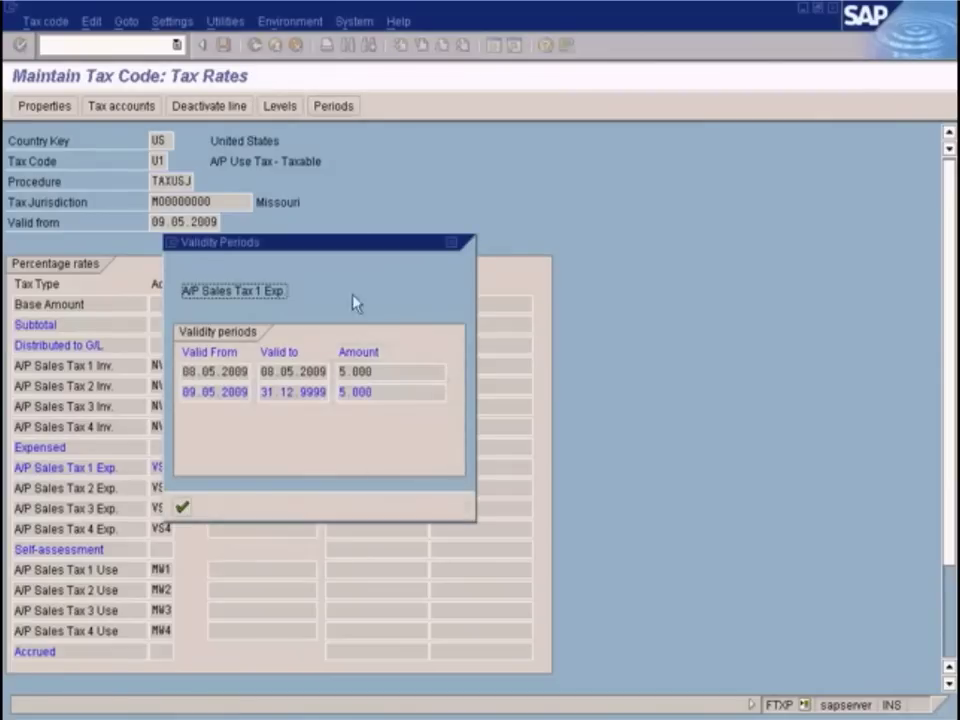
left_click(369, 392)
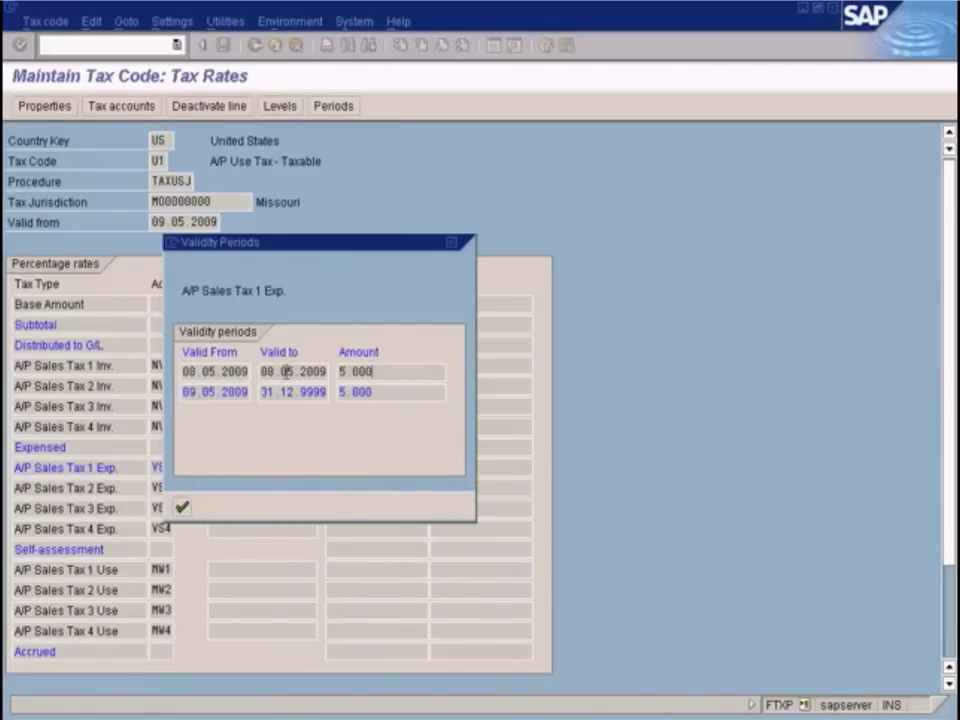
key("Up")
key("shift+Home")
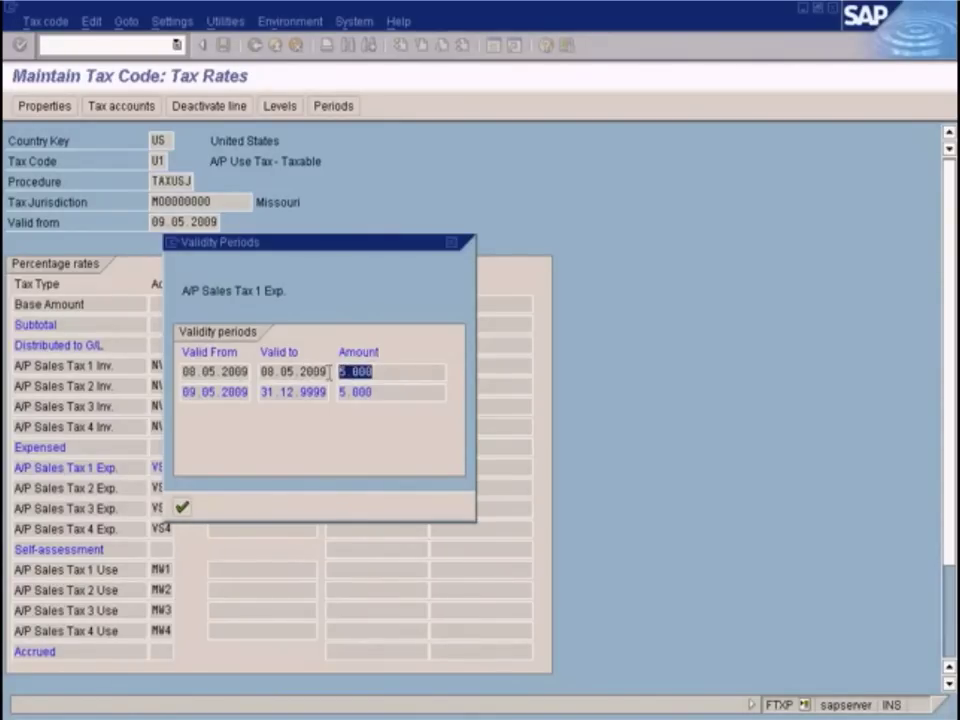
left_click(259, 392)
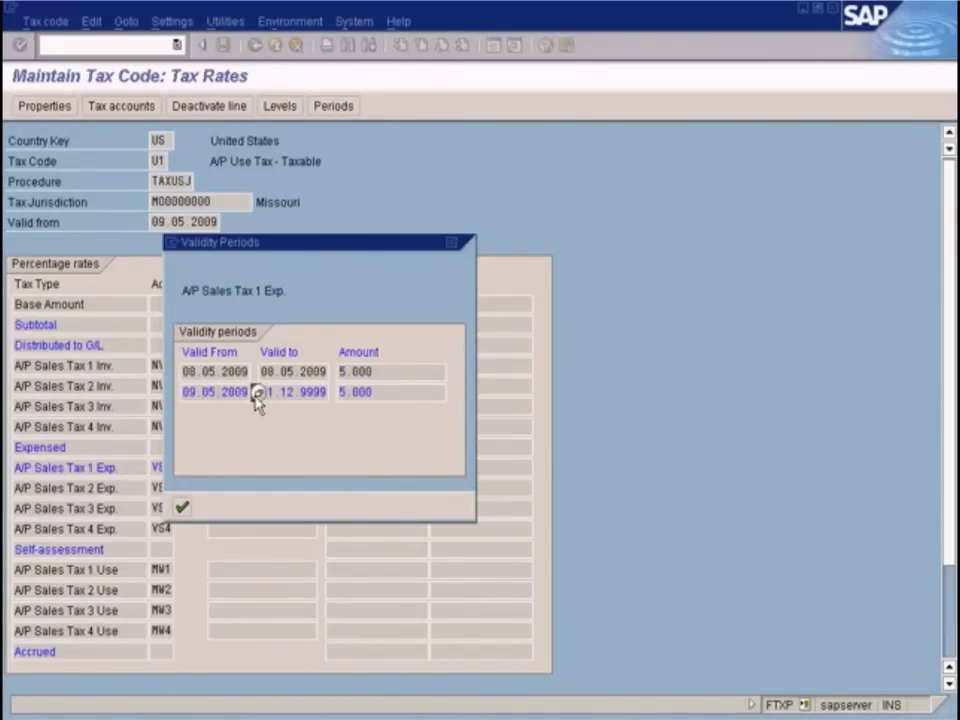
left_click_drag(299, 394, 326, 396)
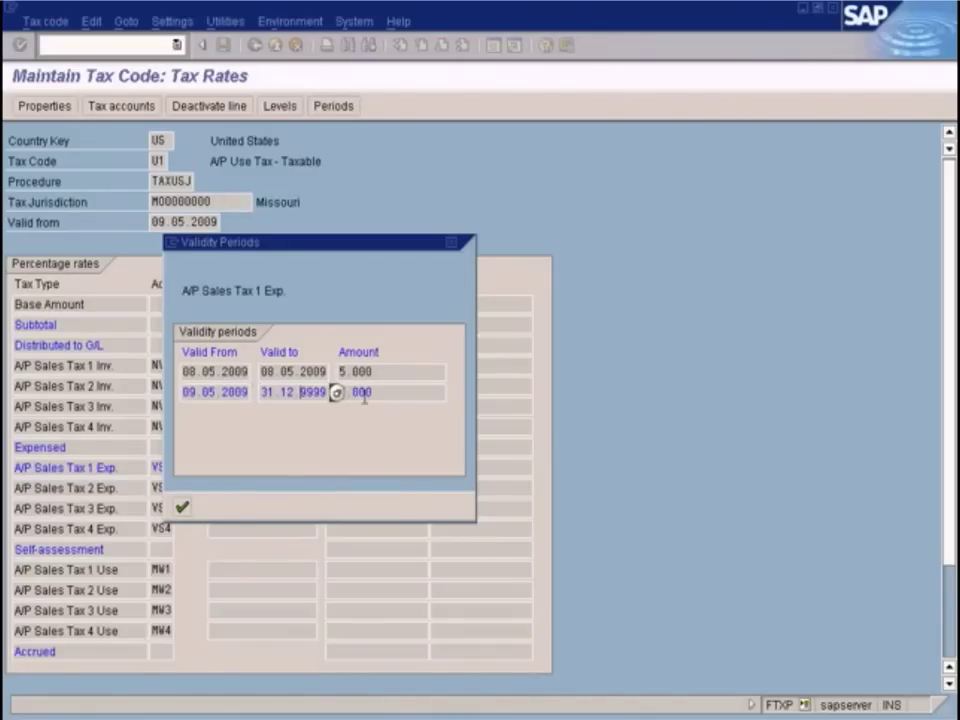
left_click_drag(379, 395, 340, 392)
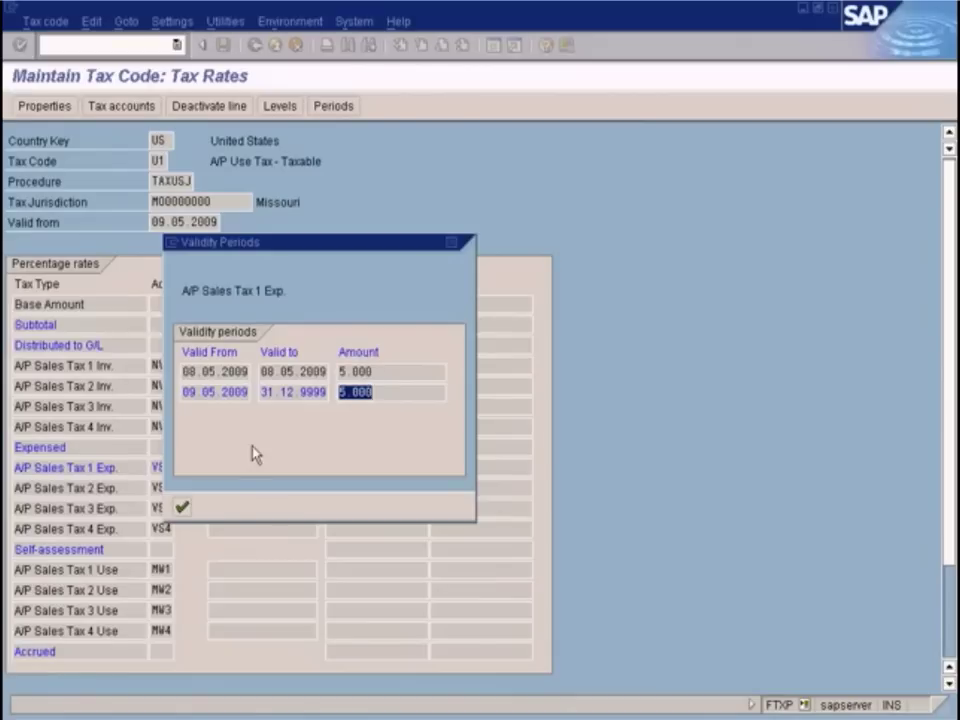
left_click(186, 506)
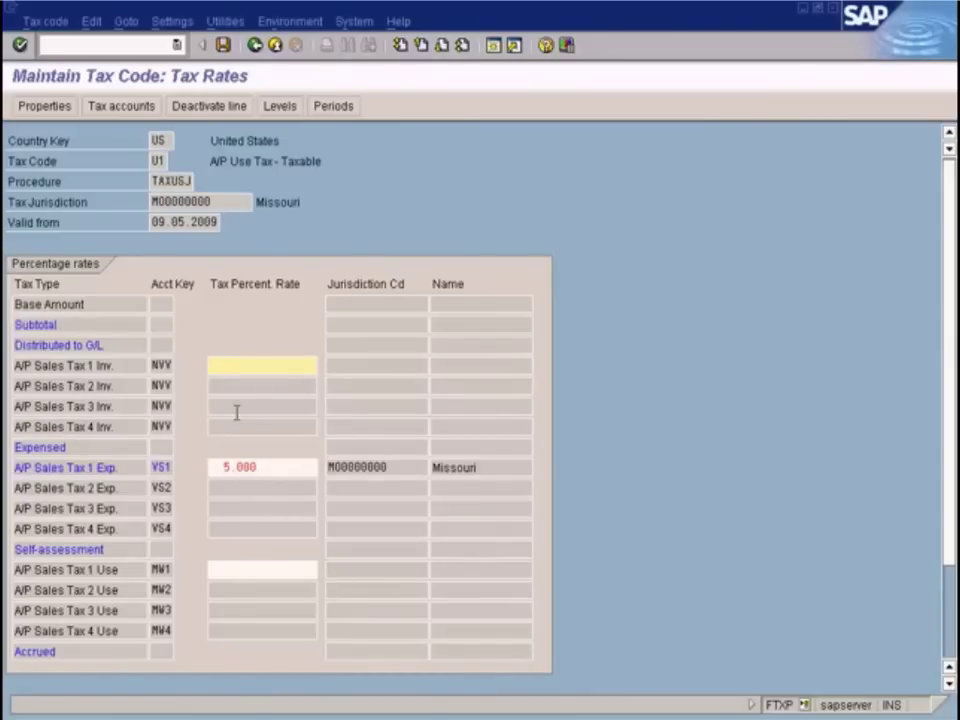
- Leave the tax rates and switch to the vendor invoice's document overview to check the tax items
left_click(255, 45)
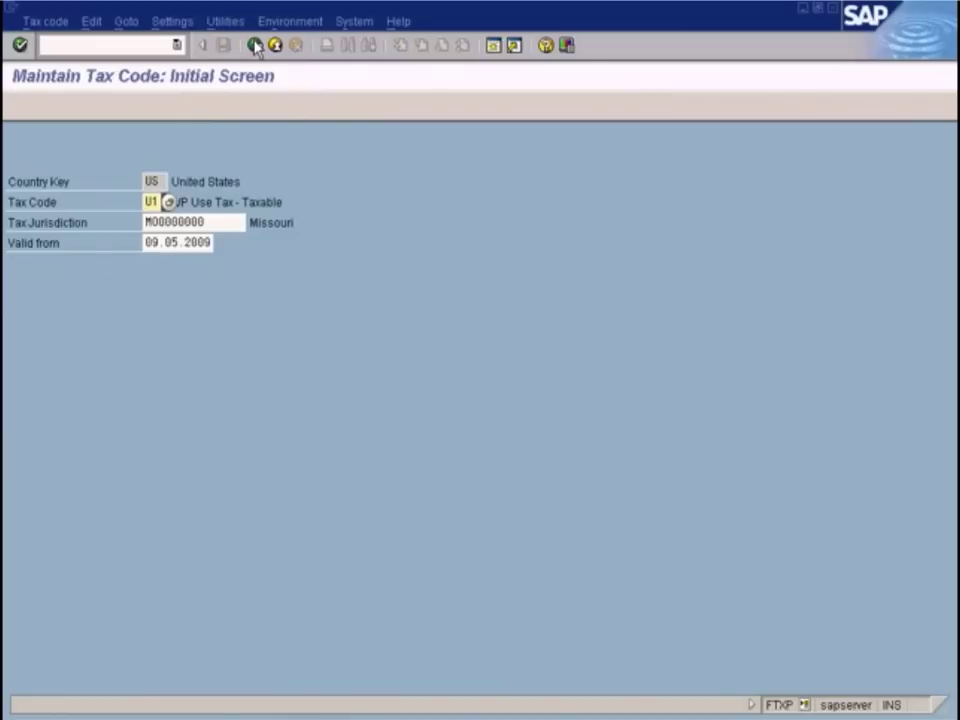
left_click(428, 714)
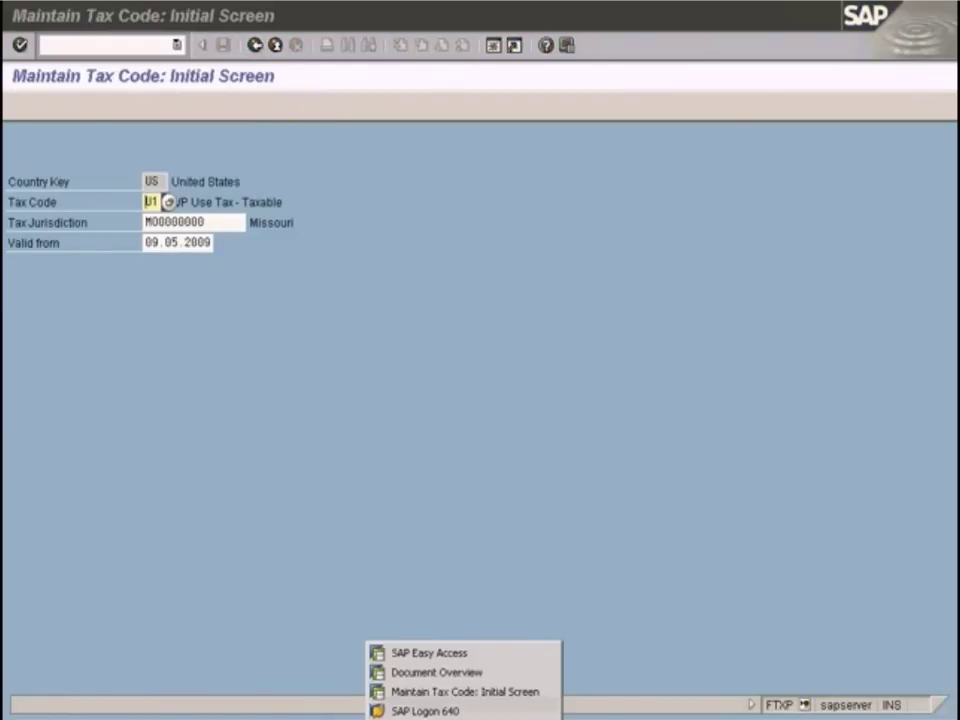
left_click(436, 674)
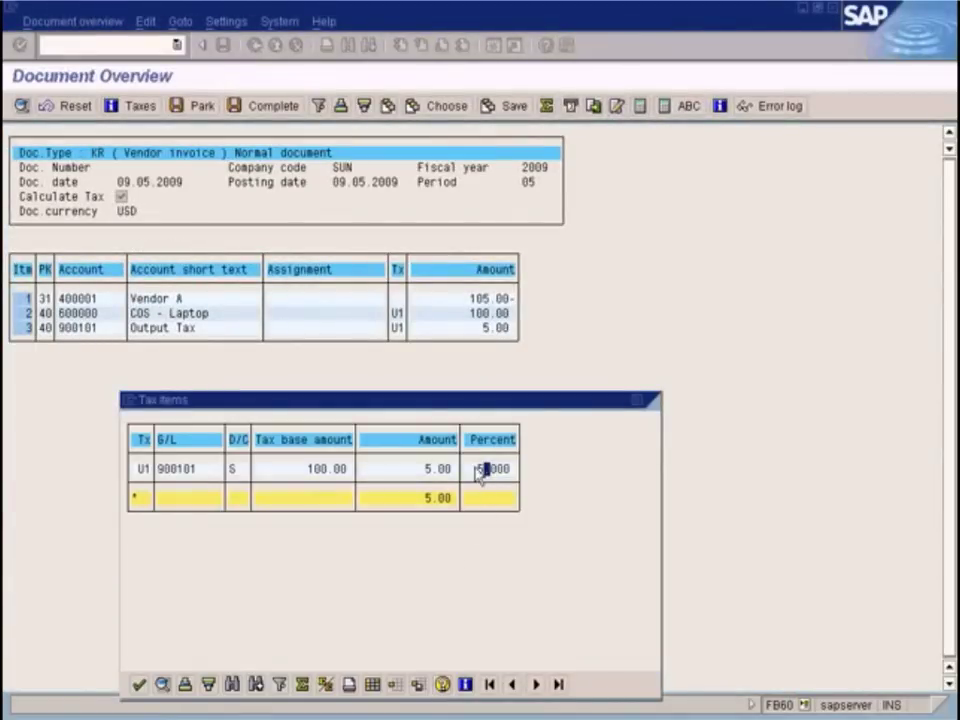
- Move the Tax items window below the document's line items so both can be compared
left_click_drag(415, 408, 574, 323)
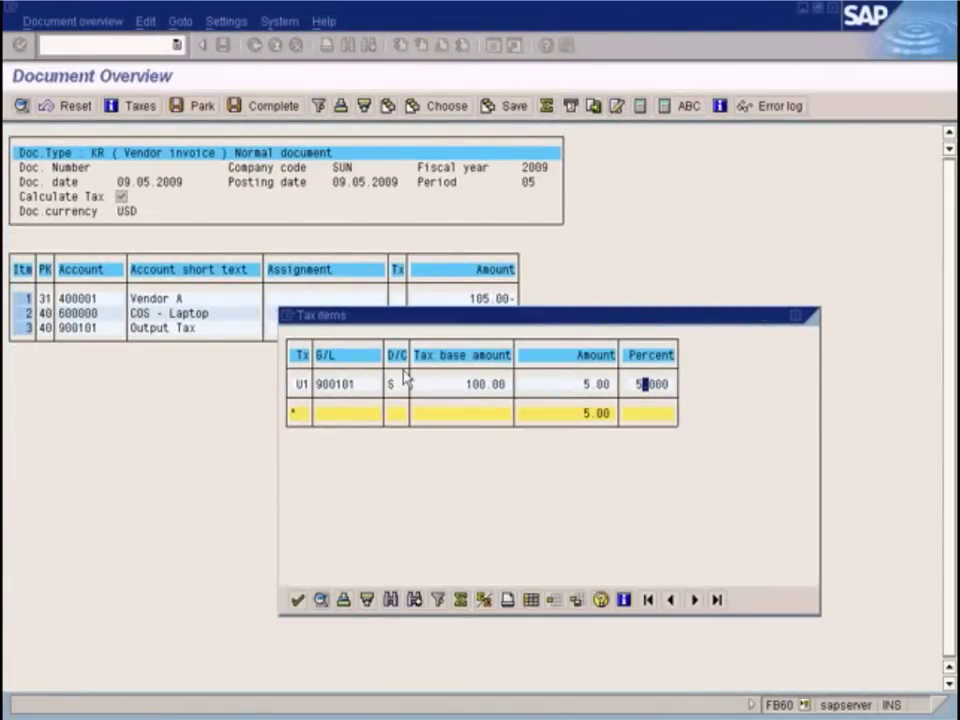
left_click_drag(361, 330, 357, 402)
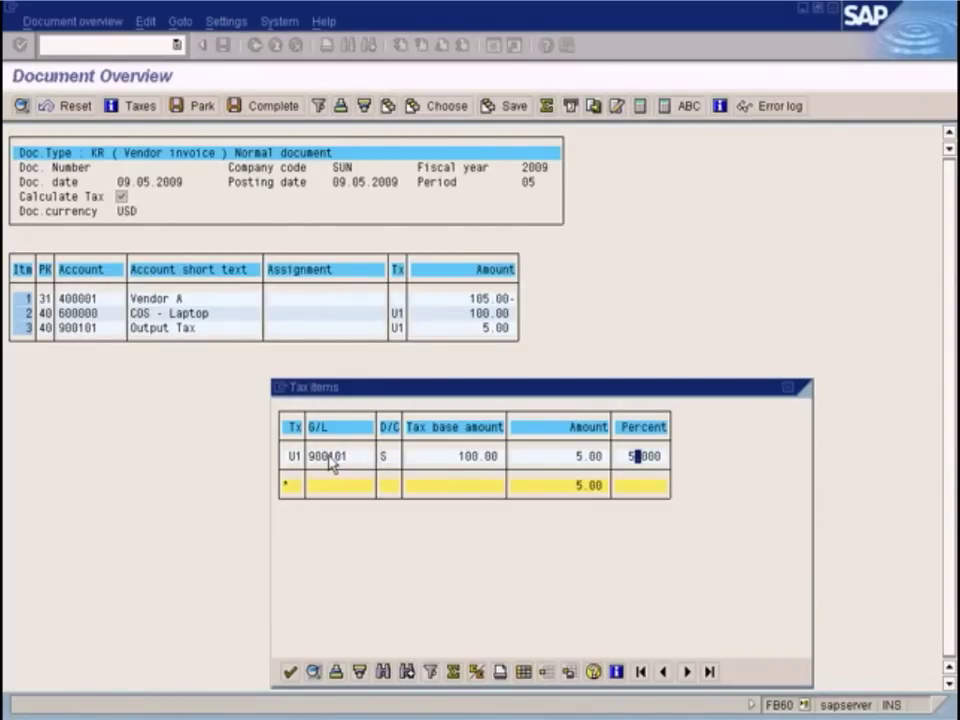
- Switch to the Tax Code.JPG diagram in Paint and mark out the Tax GL Account, Tax rate and Tax Code labels
key("alt+Tab")
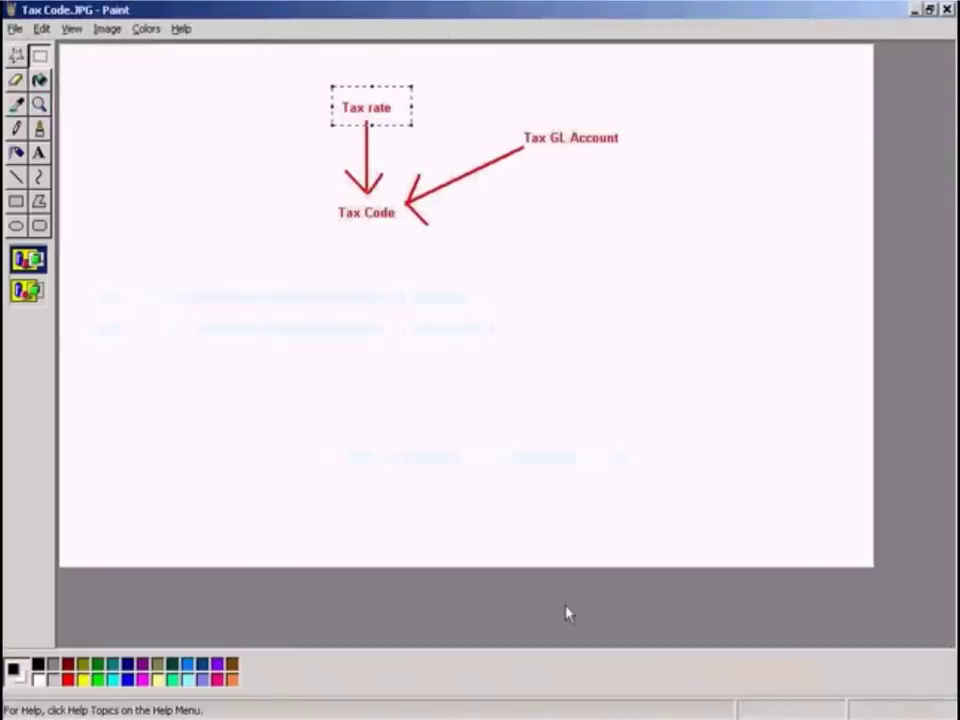
left_click_drag(511, 117, 681, 167)
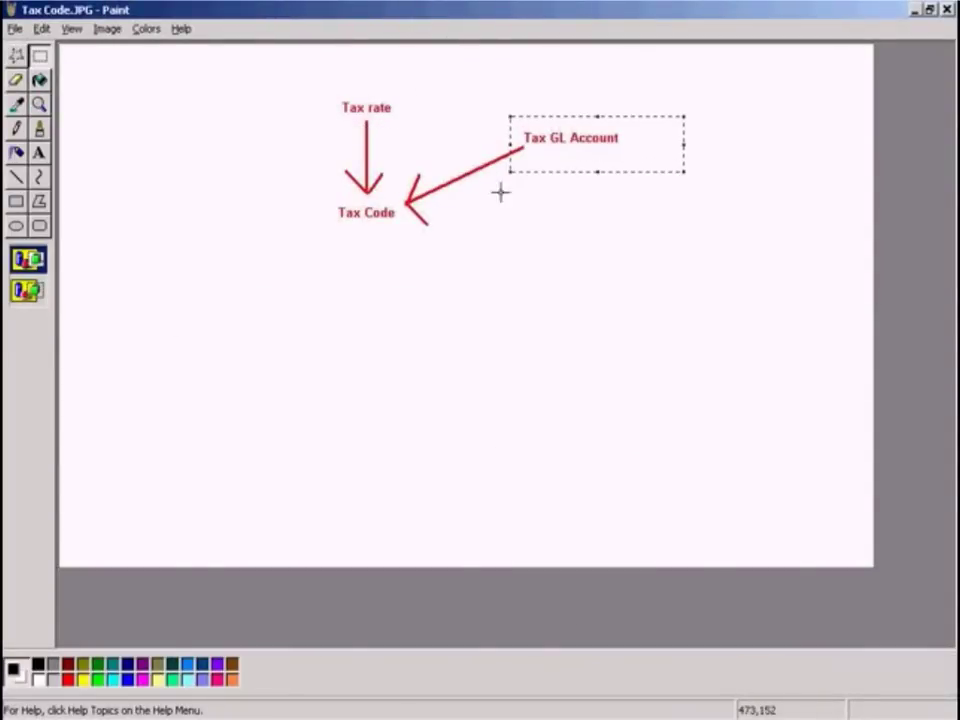
left_click_drag(312, 194, 403, 237)
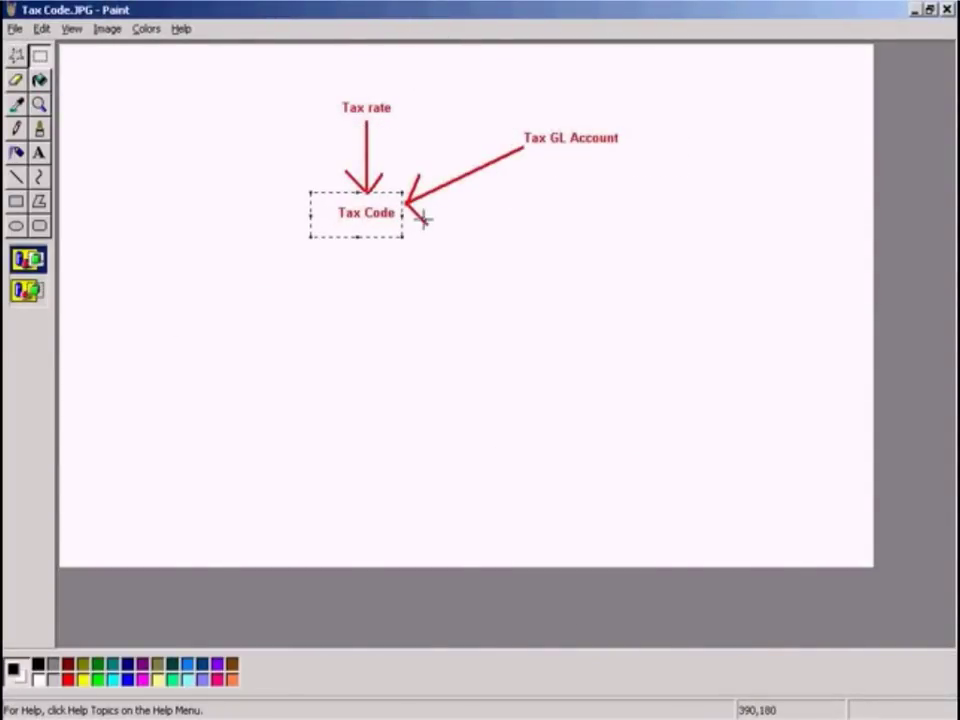
left_click_drag(332, 90, 400, 129)
left_click_drag(329, 200, 406, 240)
left_click_drag(505, 115, 648, 172)
left_click_drag(334, 193, 405, 234)
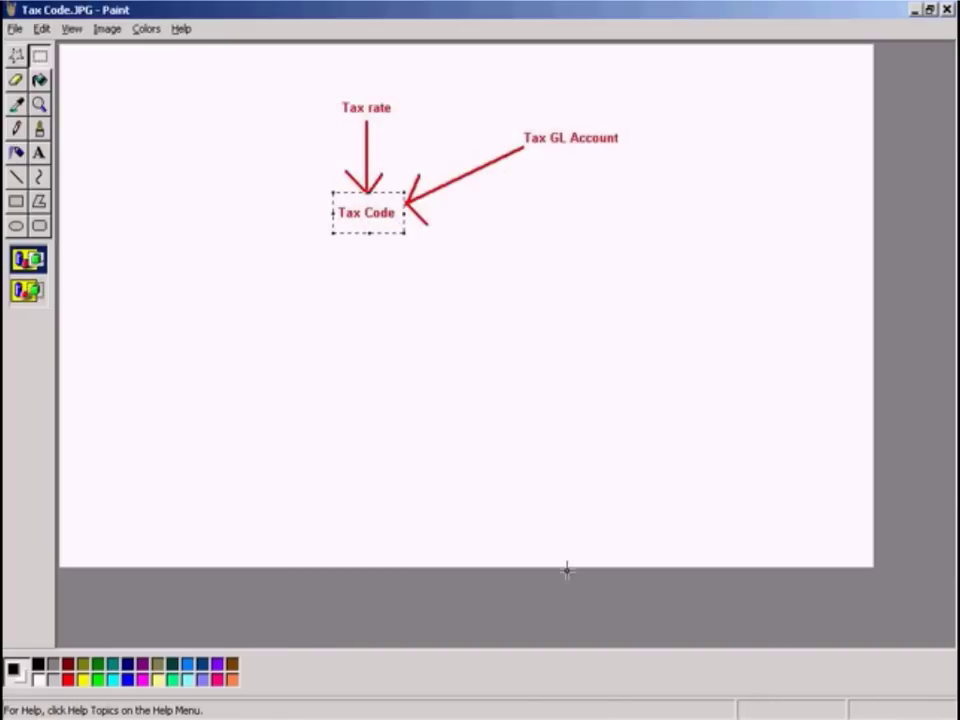
- Return to the SAP tax code session, back out to the IMG, expand Posting, and briefly open Define Tax Accounts
left_click(430, 718)
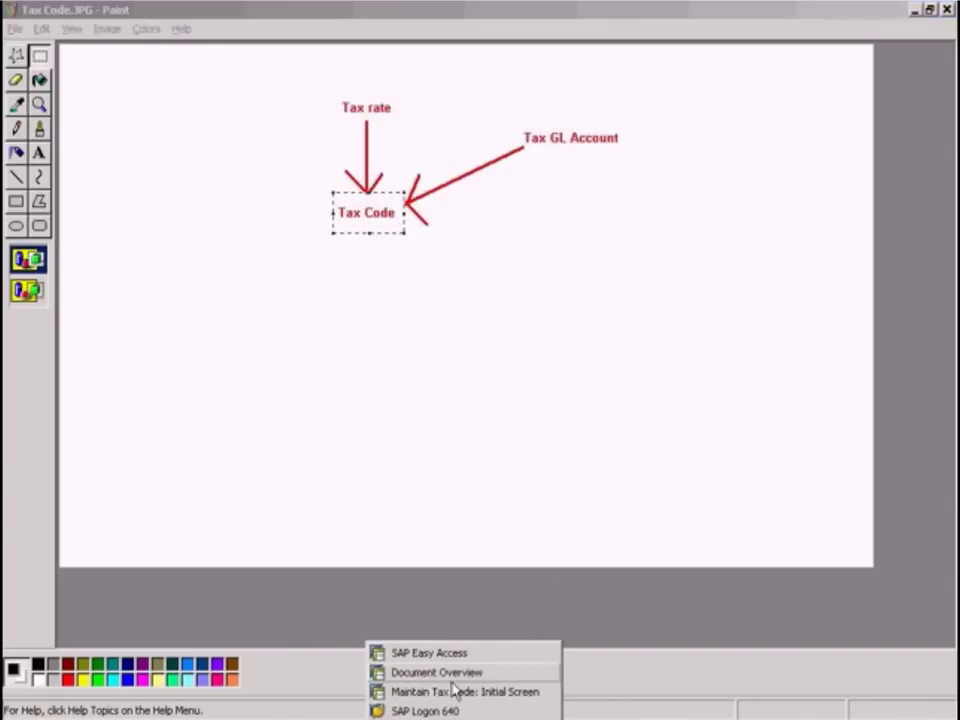
left_click(455, 691)
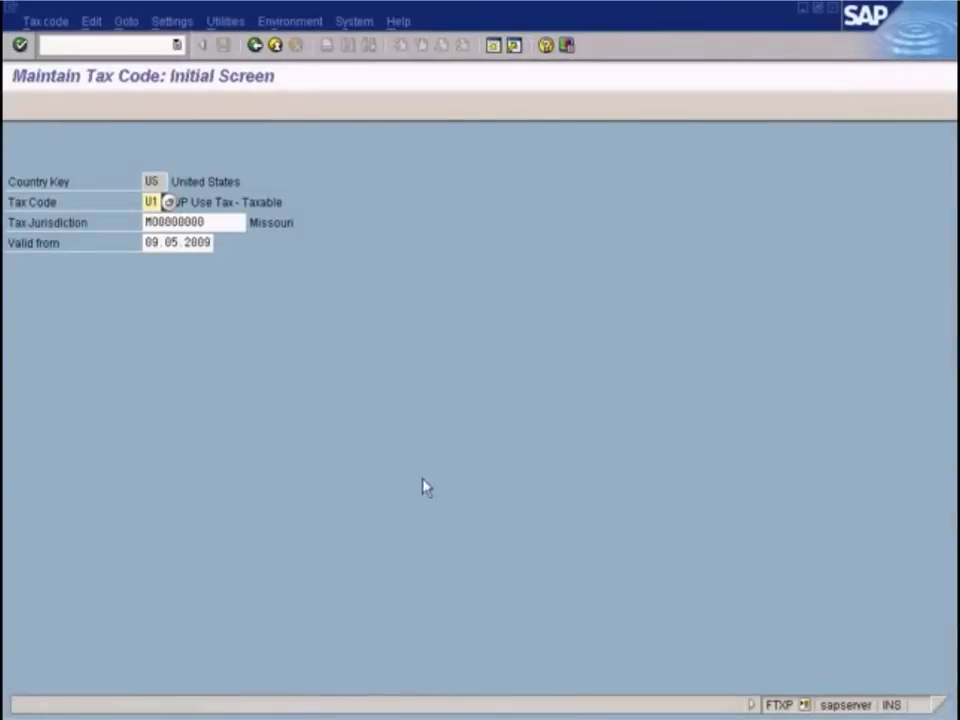
left_click(255, 45)
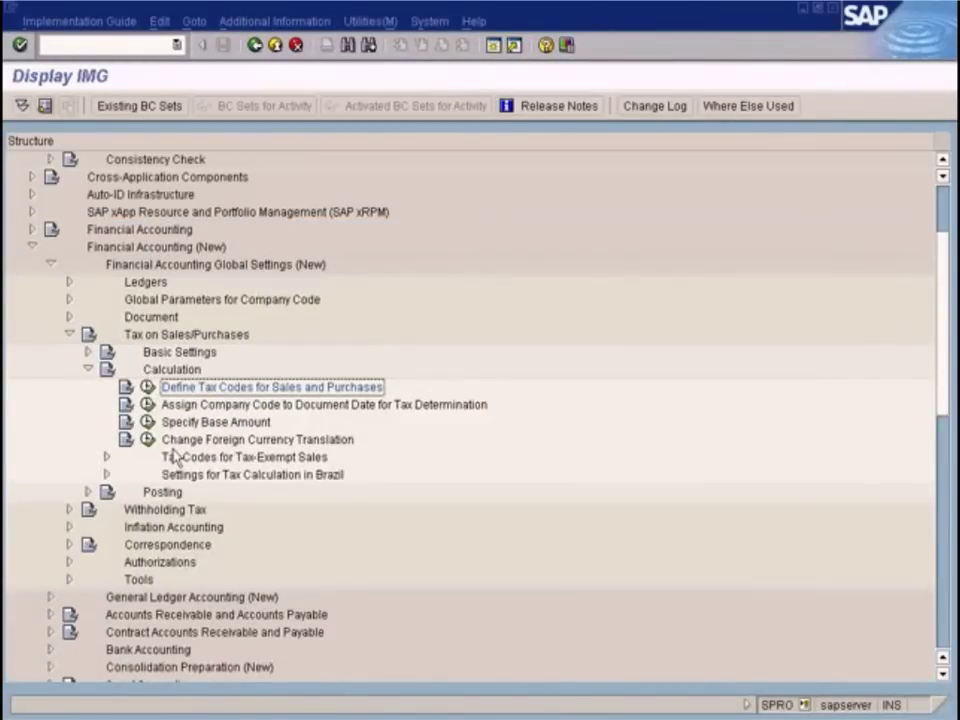
left_click(88, 492)
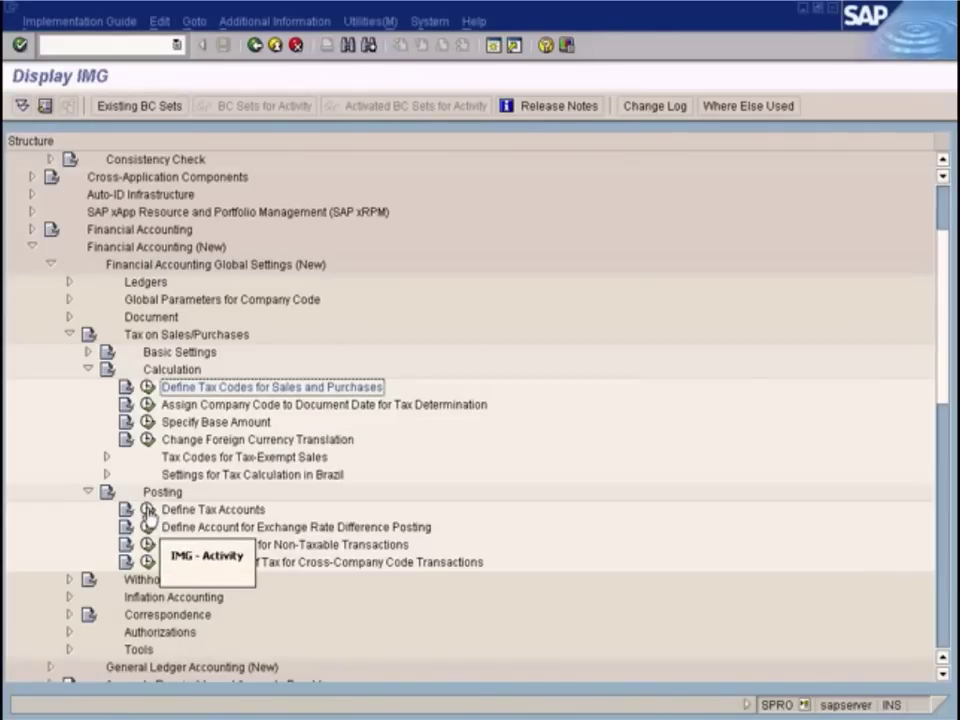
left_click(147, 511)
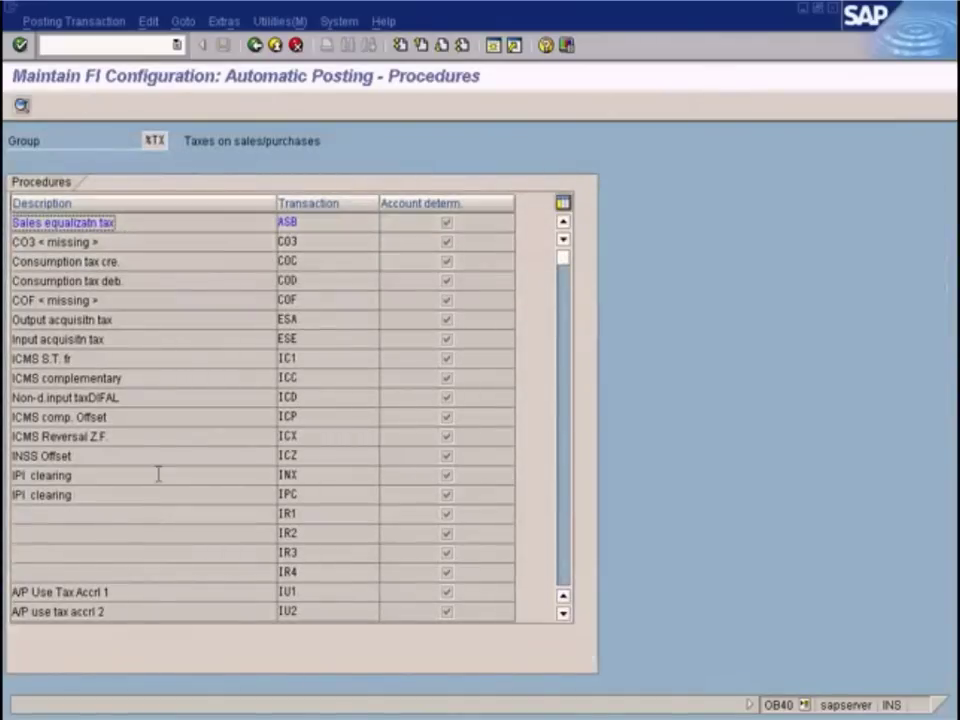
key("F3")
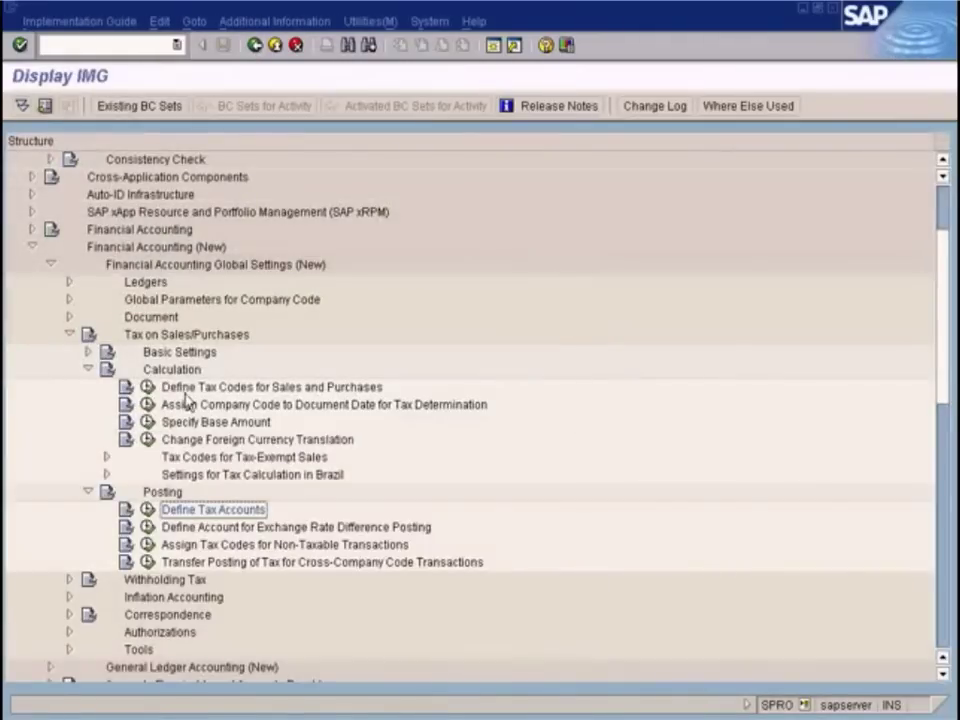
- Open Define Tax Codes for Sales and Purchases for country US, display U1's Missouri rates, and highlight account key VS1
left_click(149, 388)
type("u")
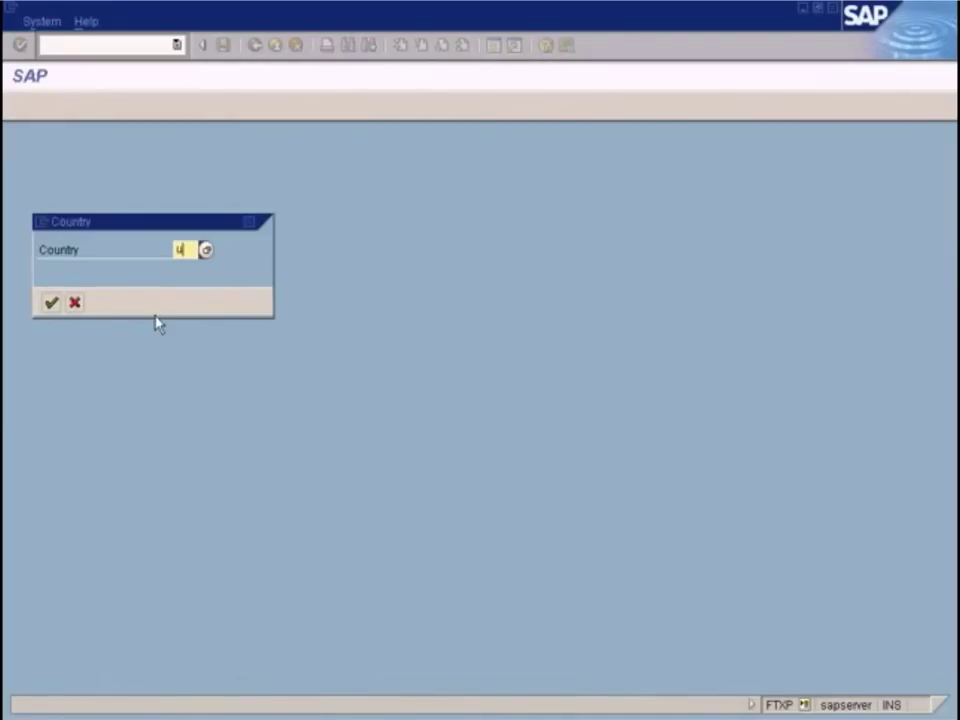
type("s")
key("Return")
key("Return")
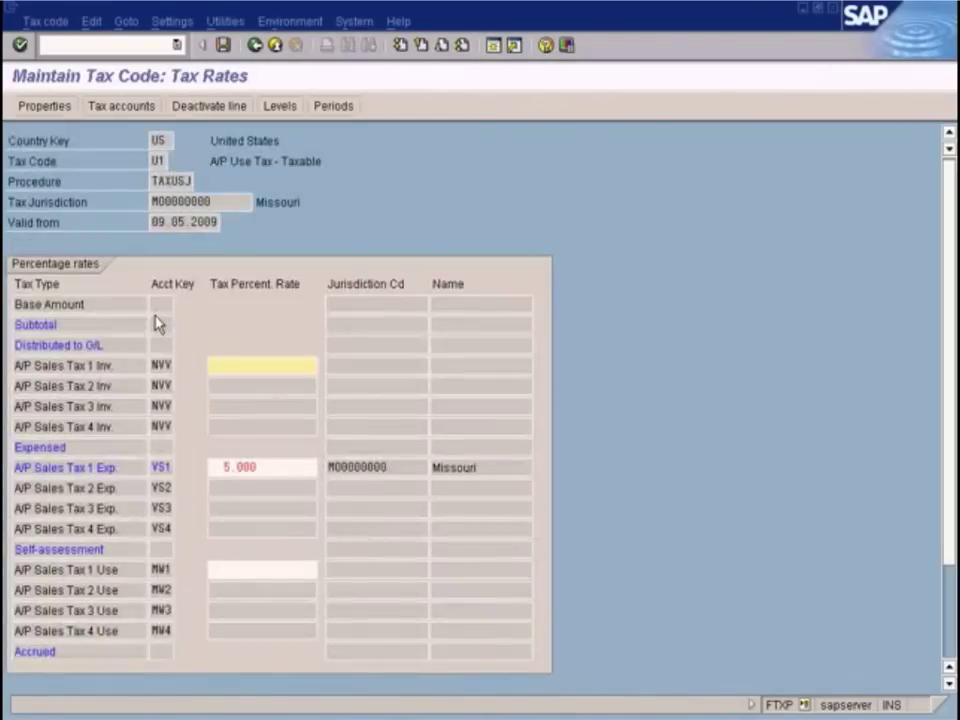
left_click_drag(156, 466, 189, 456)
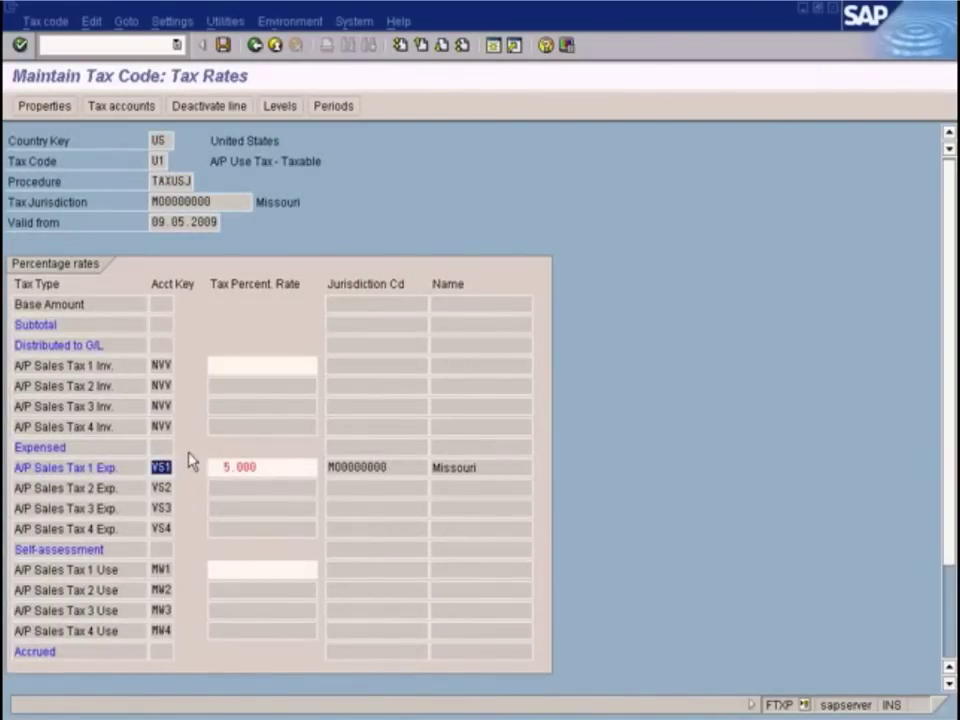
left_click(165, 467)
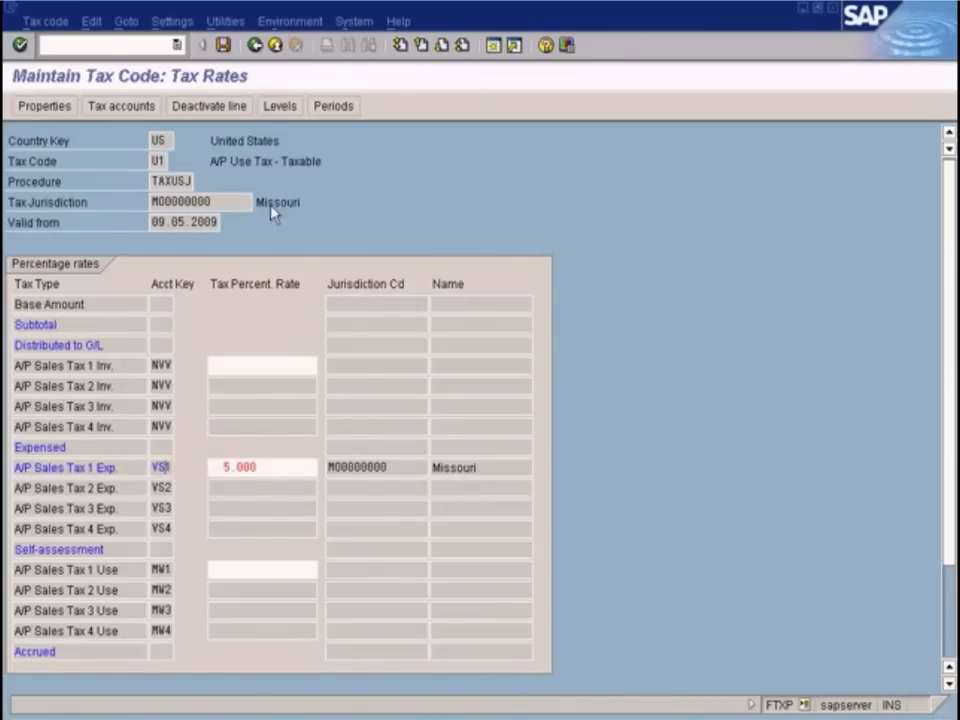
- Leave the tax code maintenance and open Define Tax Accounts under Posting in the IMG
left_click(258, 46)
left_click(258, 46)
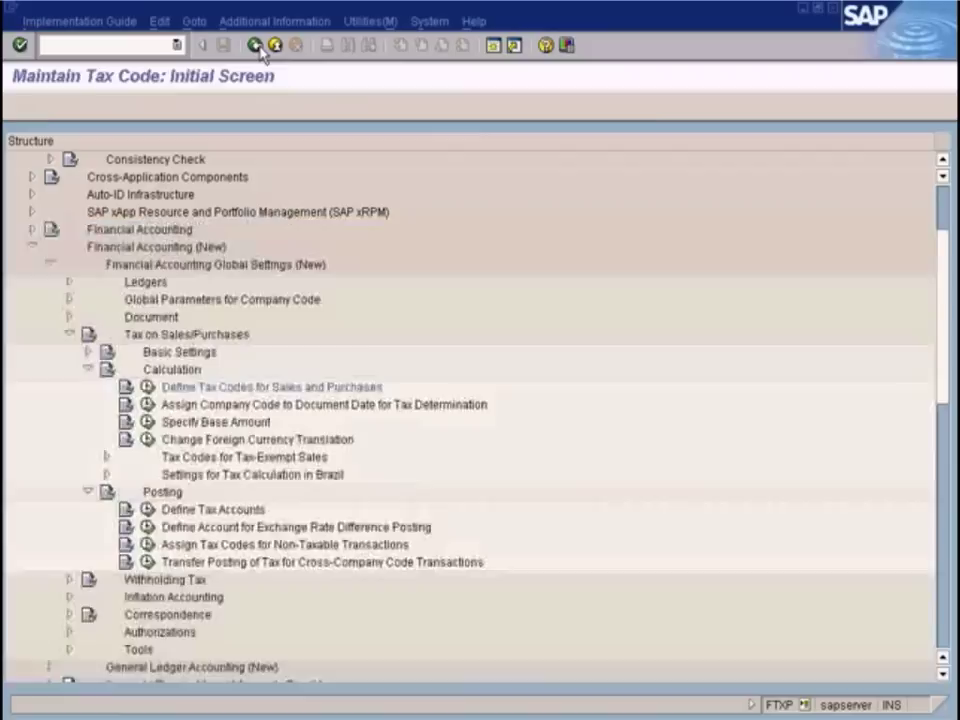
left_click(182, 512)
left_click(148, 512)
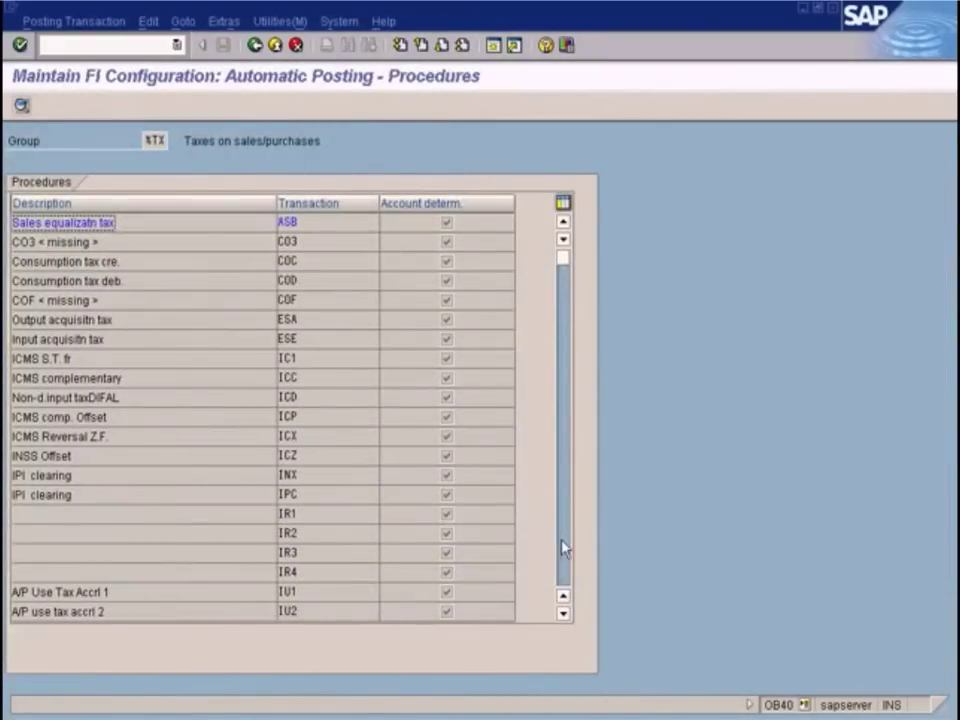
- Open the Purchase tax 1 (VS1) procedure for chart of accounts SUN and highlight its assigned account
left_click(563, 548)
left_click(565, 528)
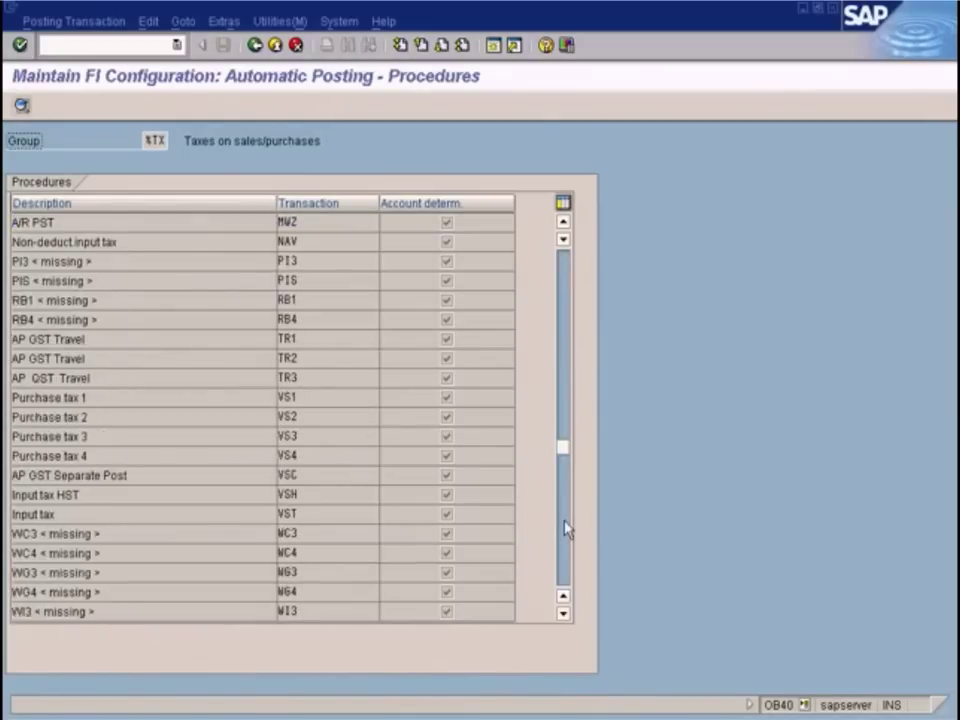
left_click(292, 397)
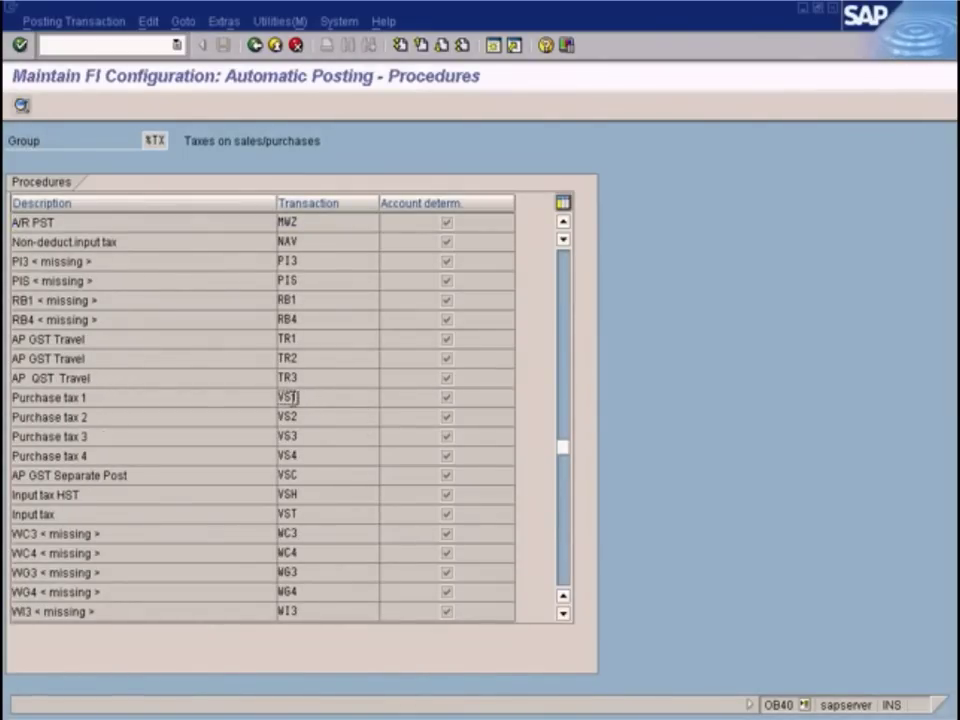
double_click(288, 397)
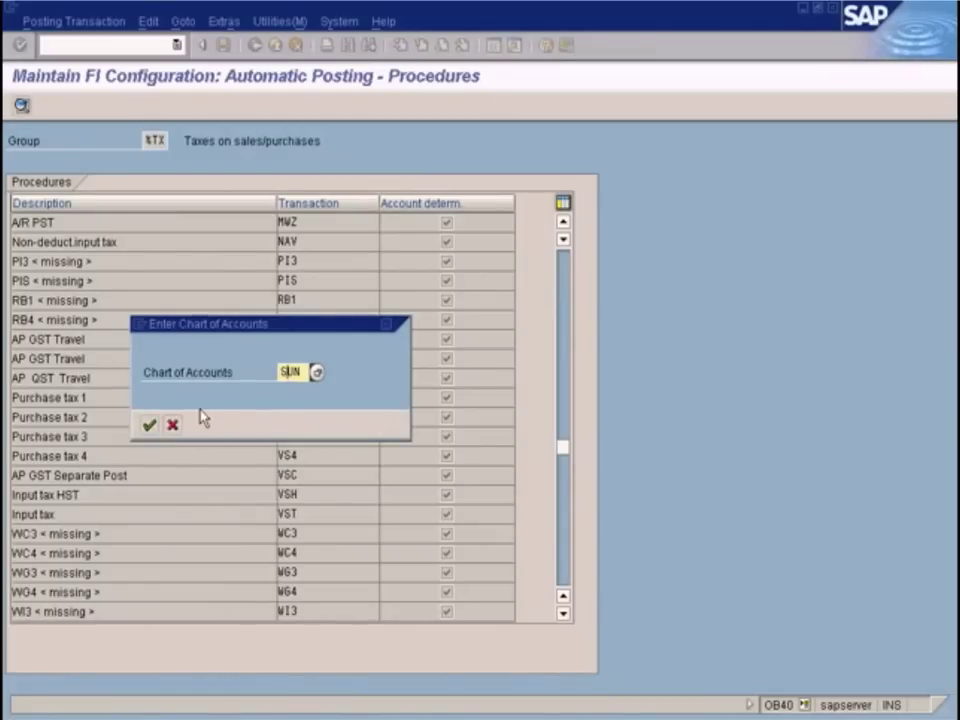
left_click(148, 424)
left_click(61, 242)
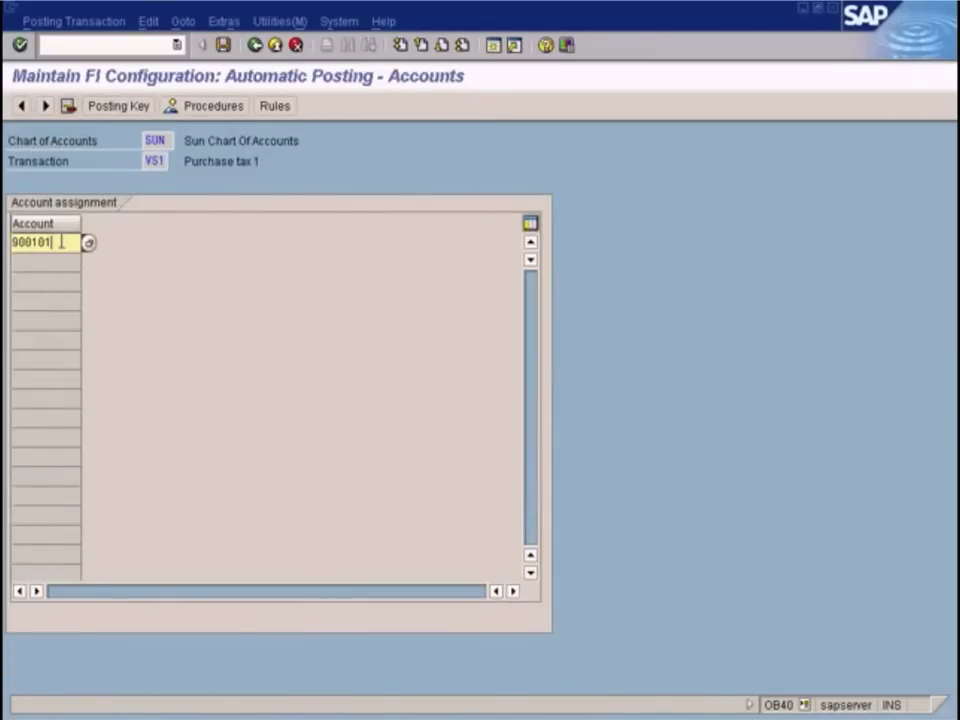
left_click_drag(62, 242, 12, 242)
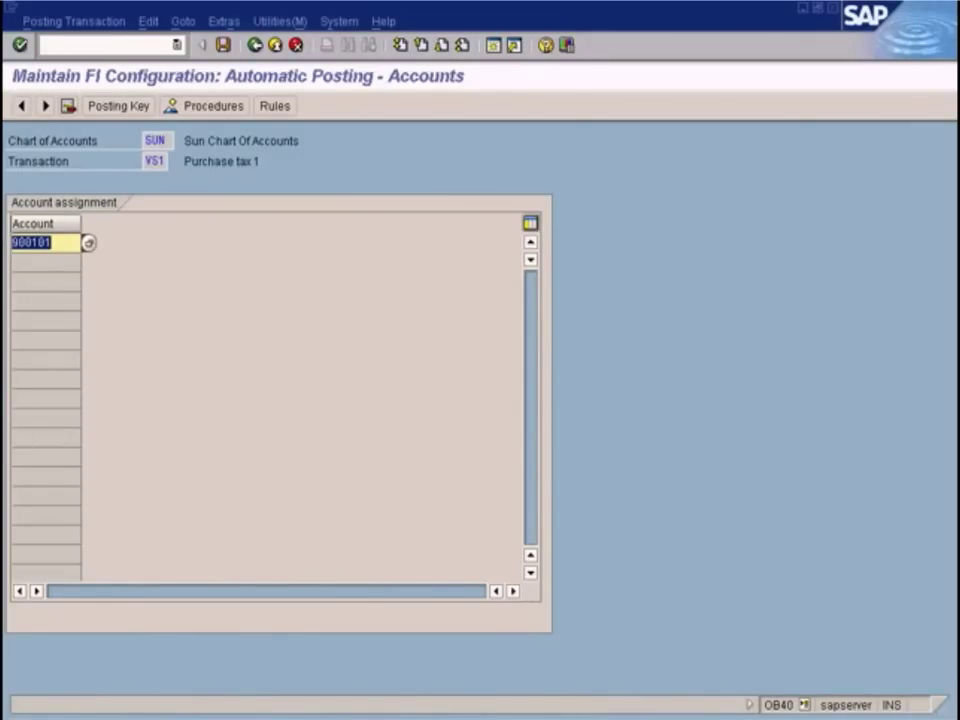
- Check the tax item's G/L account in the invoice's document overview, close the tax items, and switch to the Paint diagram
left_click(458, 676)
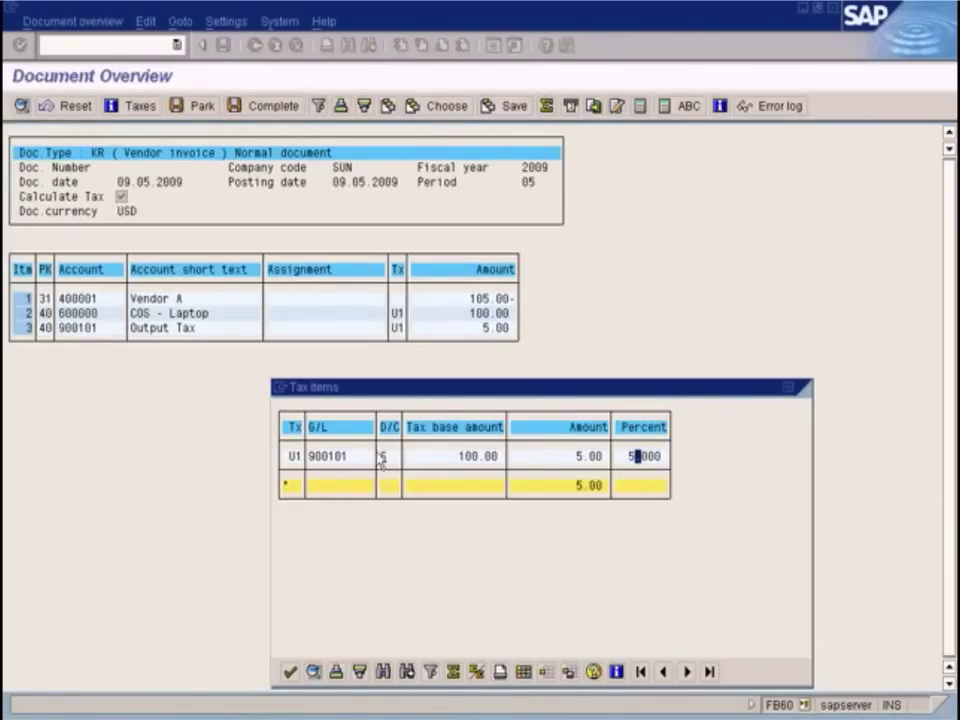
left_click(789, 387)
left_click(519, 712)
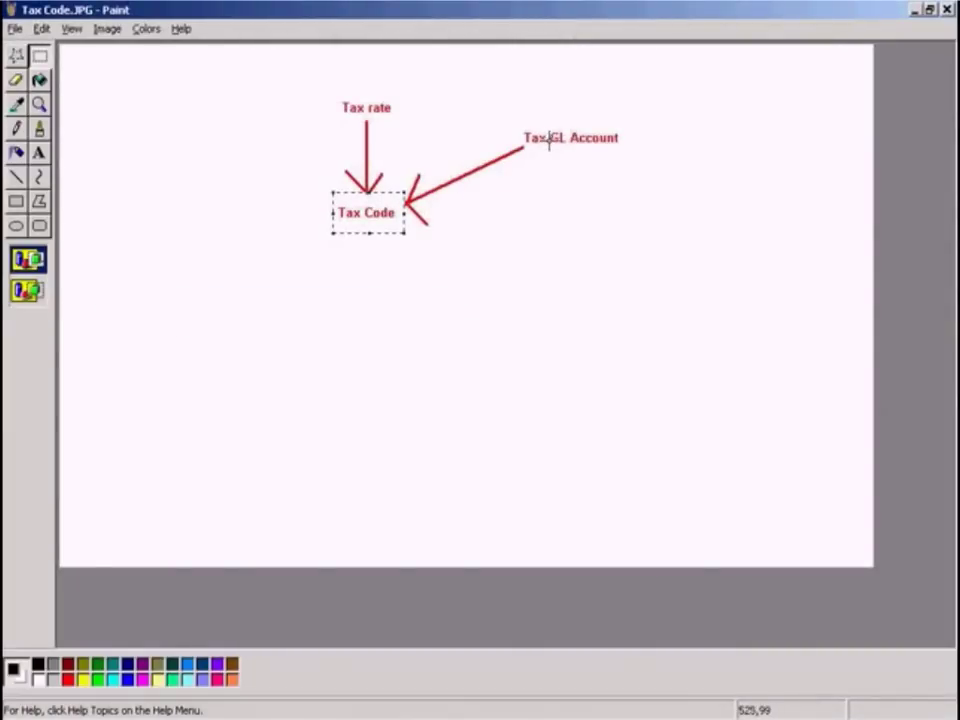
- Return to the SAP automatic posting accounts and leave them for the IMG structure
left_click(525, 714)
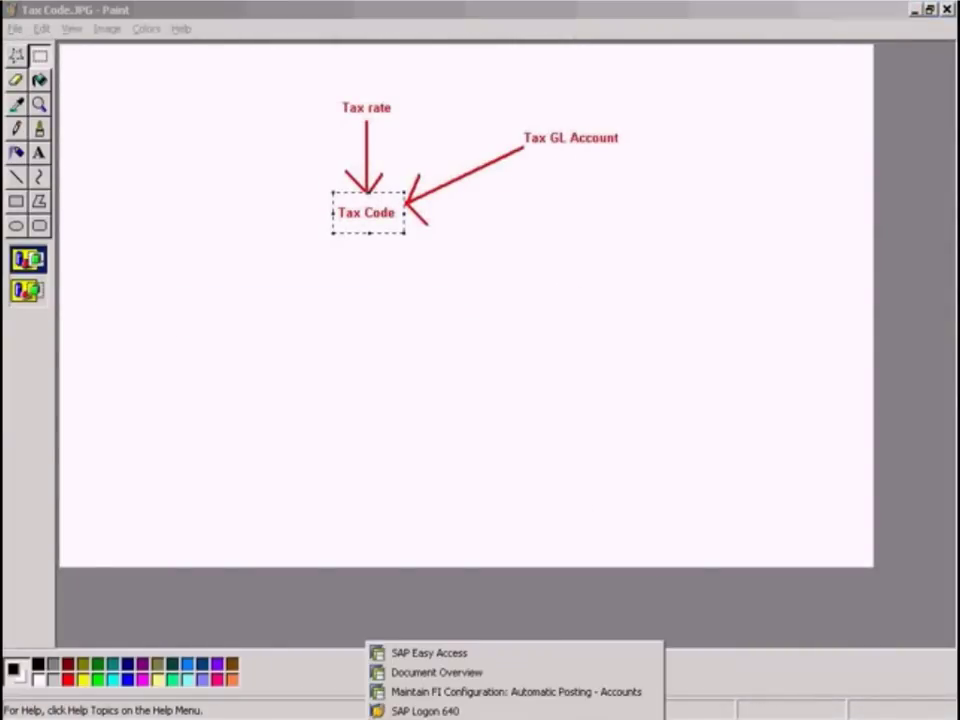
left_click(448, 691)
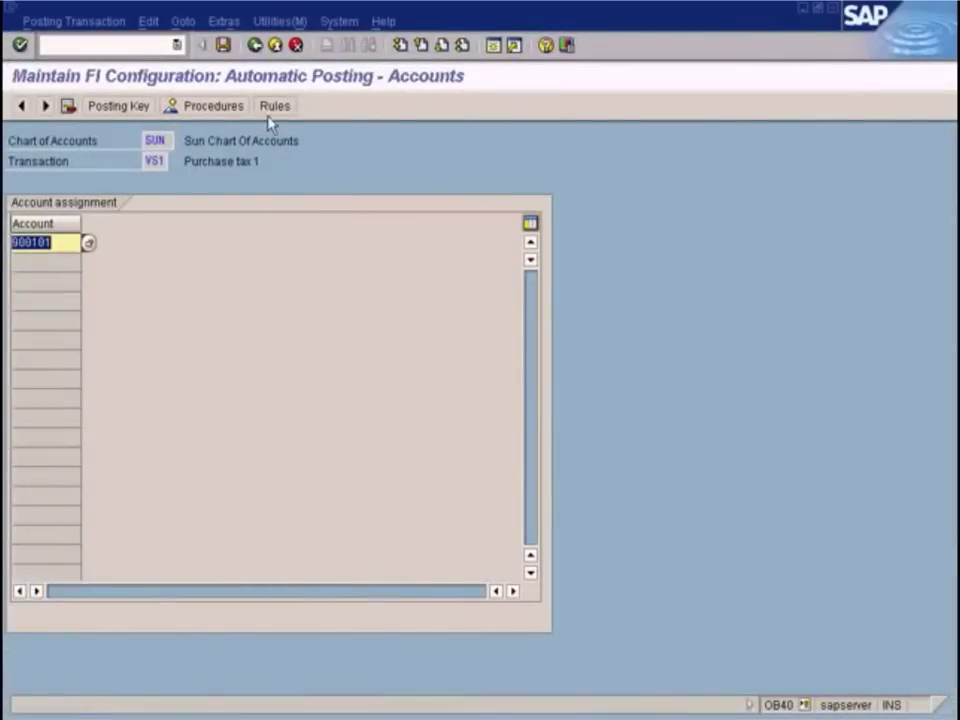
left_click(255, 44)
left_click(255, 44)
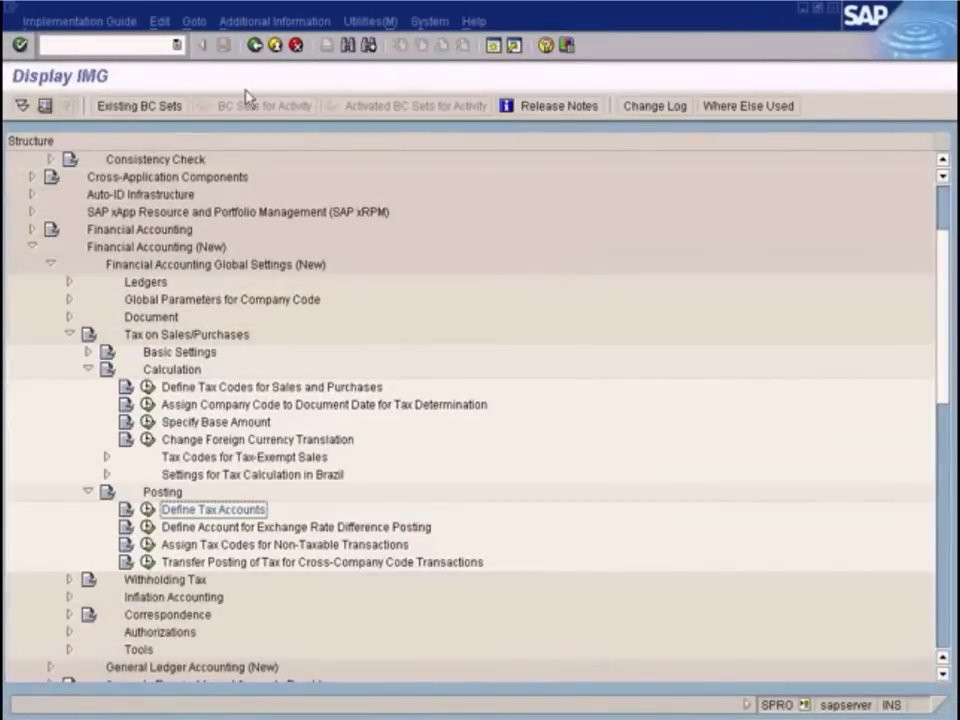
- Reopen the tax code definition for country US, display U1's rates for jurisdiction MO0000000, and highlight key VS1 again
left_click(148, 388)
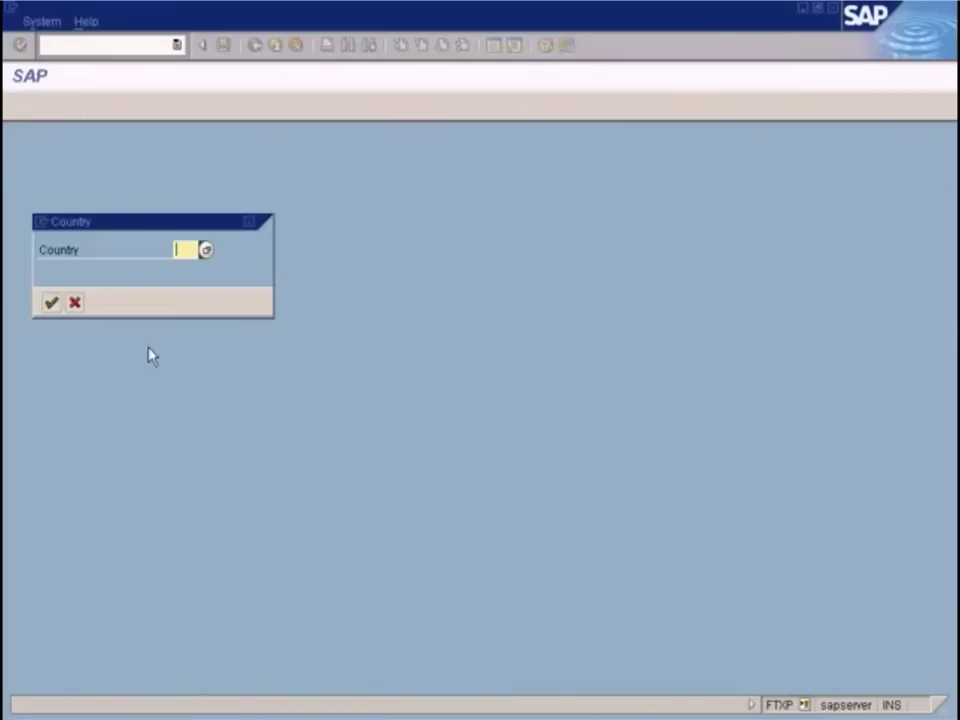
type("US")
key("Return")
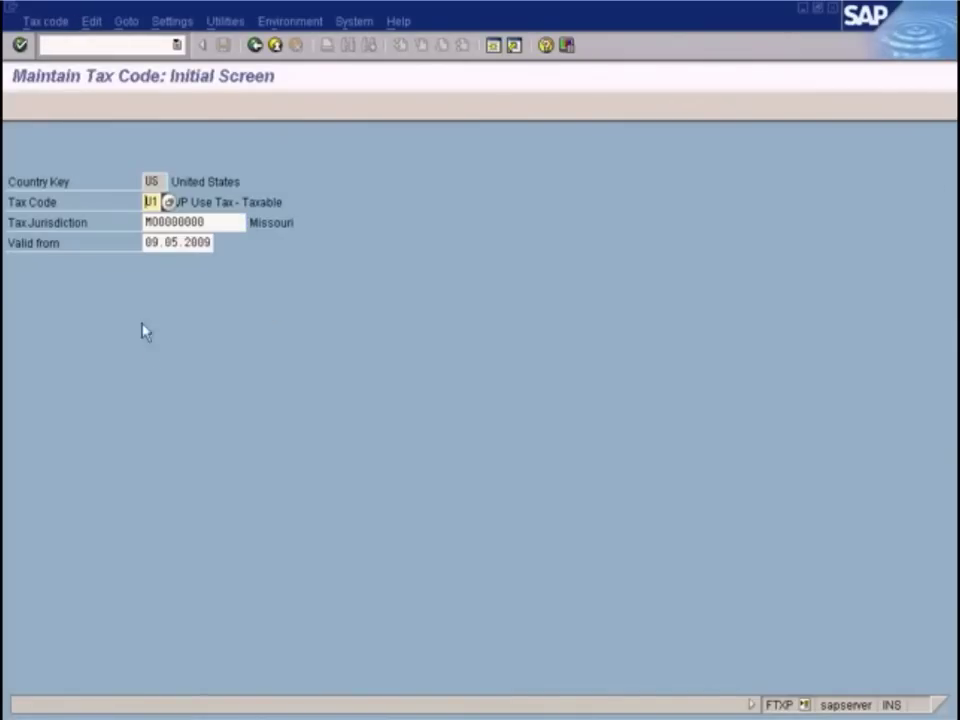
left_click(187, 221)
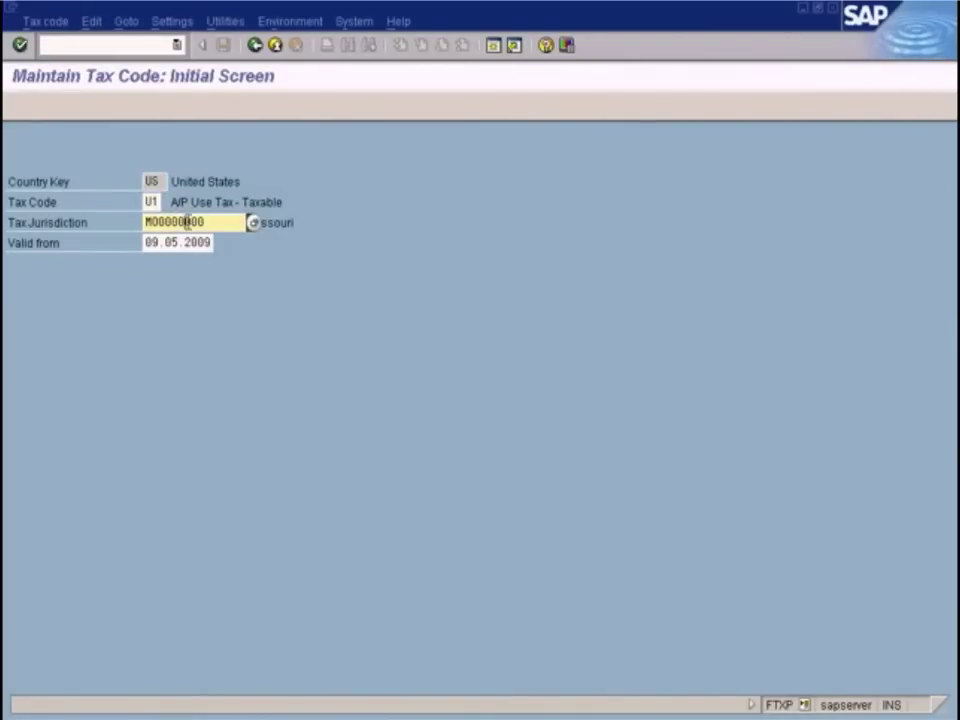
left_click_drag(214, 222, 130, 217)
key("Return")
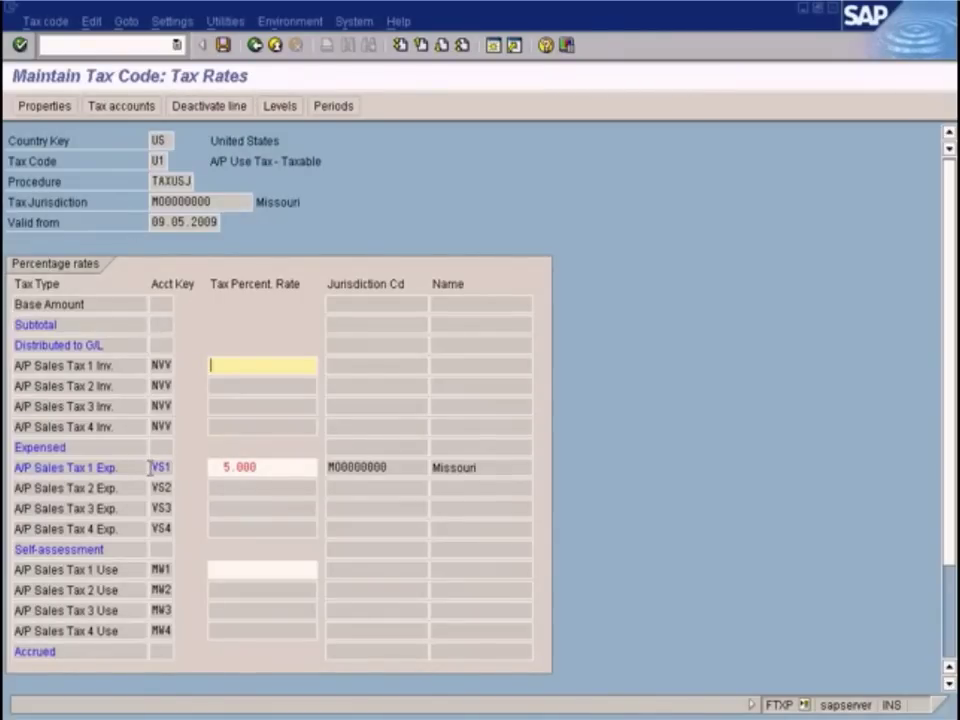
left_click_drag(152, 467, 181, 468)
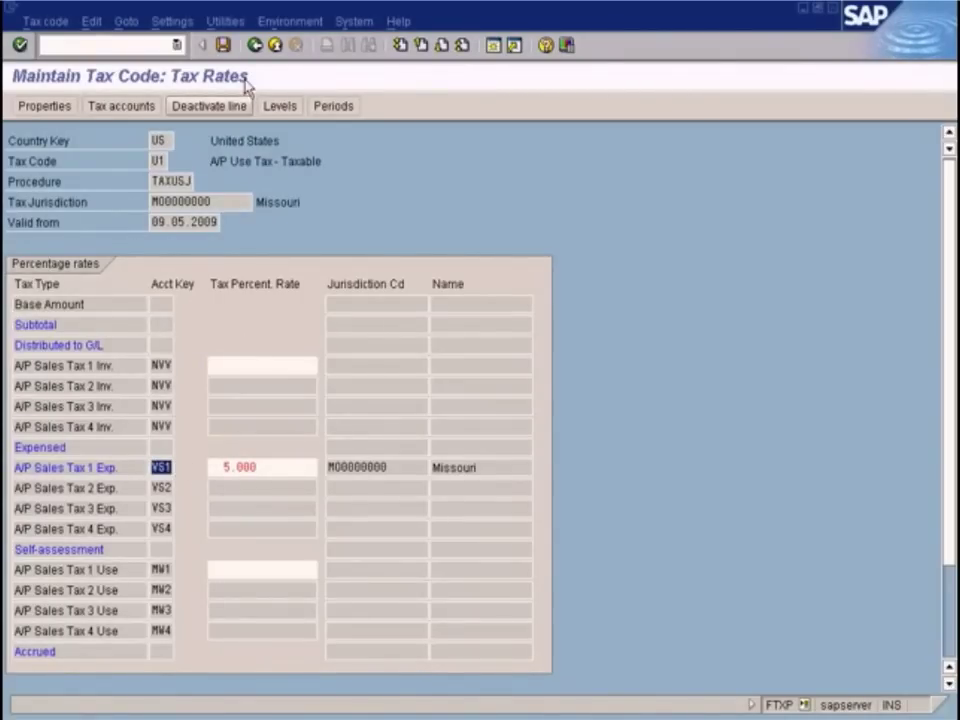
- Close the U1 tax rates, go back to the IMG, and reopen the tax account procedures through Define Tax Accounts
left_click(255, 46)
left_click(255, 46)
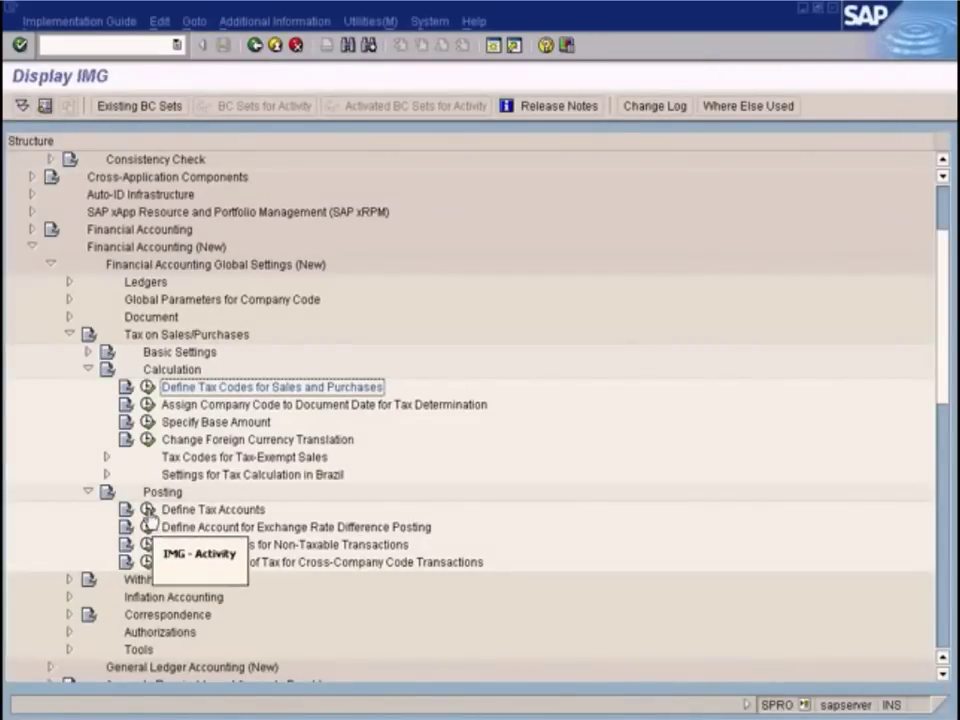
left_click(147, 510)
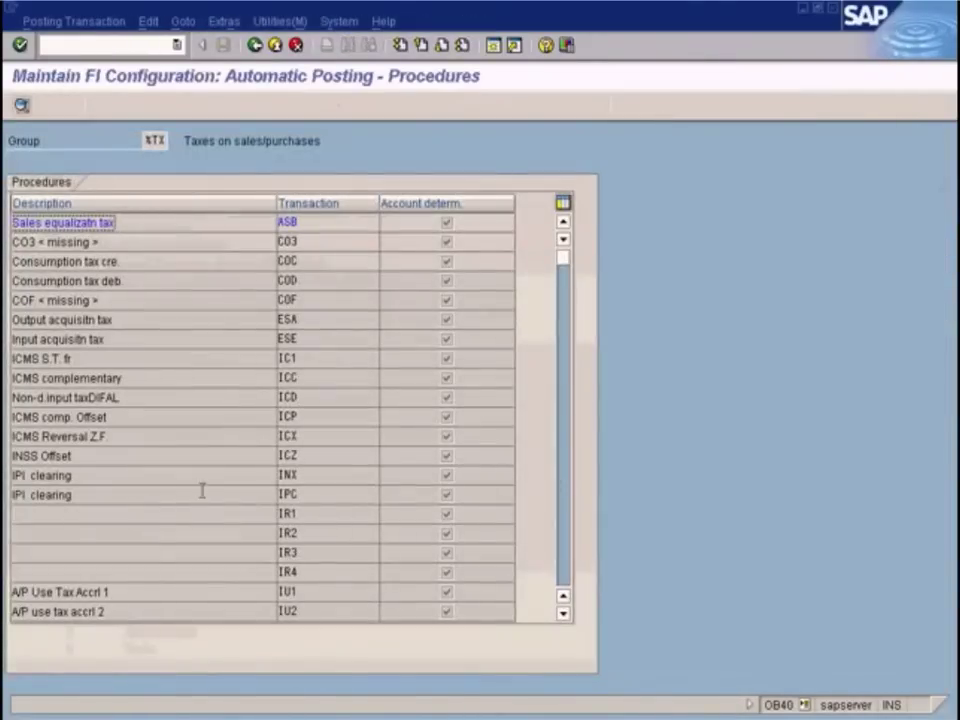
- Open the account assignment of transaction VS1 (Purchase tax 1) for chart of accounts SUN and highlight its G/L account
left_click(568, 568)
left_click(568, 568)
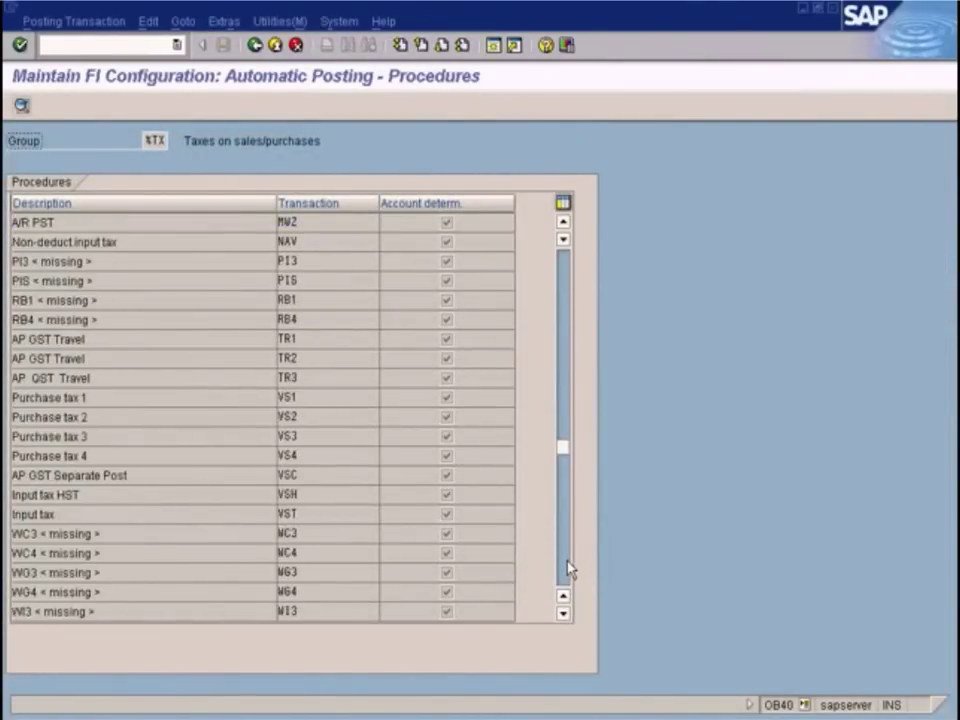
left_click(311, 398)
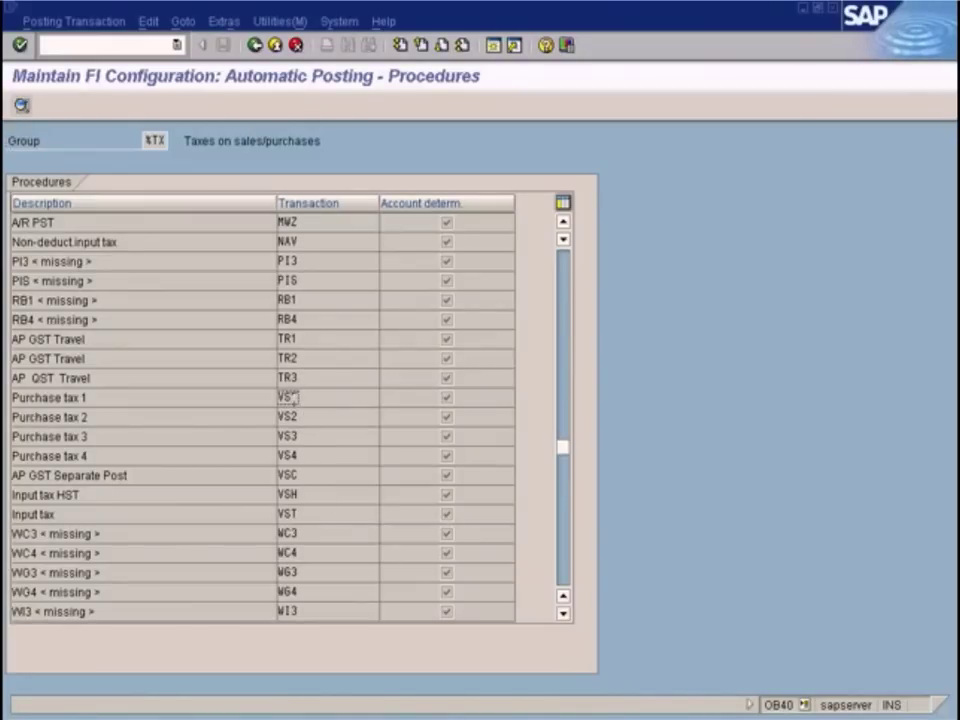
double_click(295, 397)
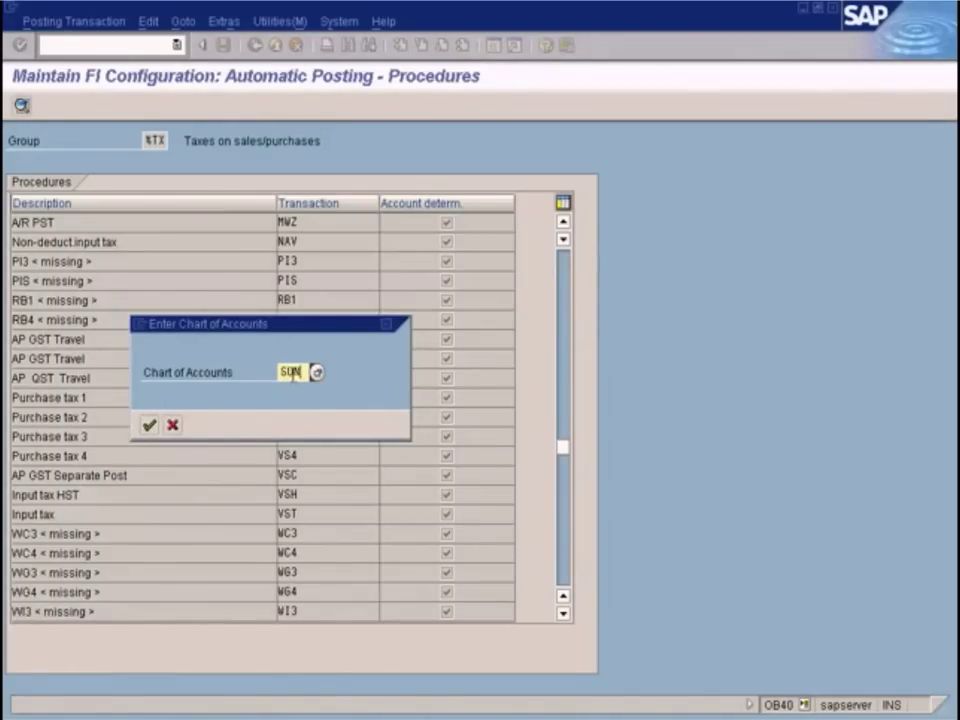
left_click(148, 425)
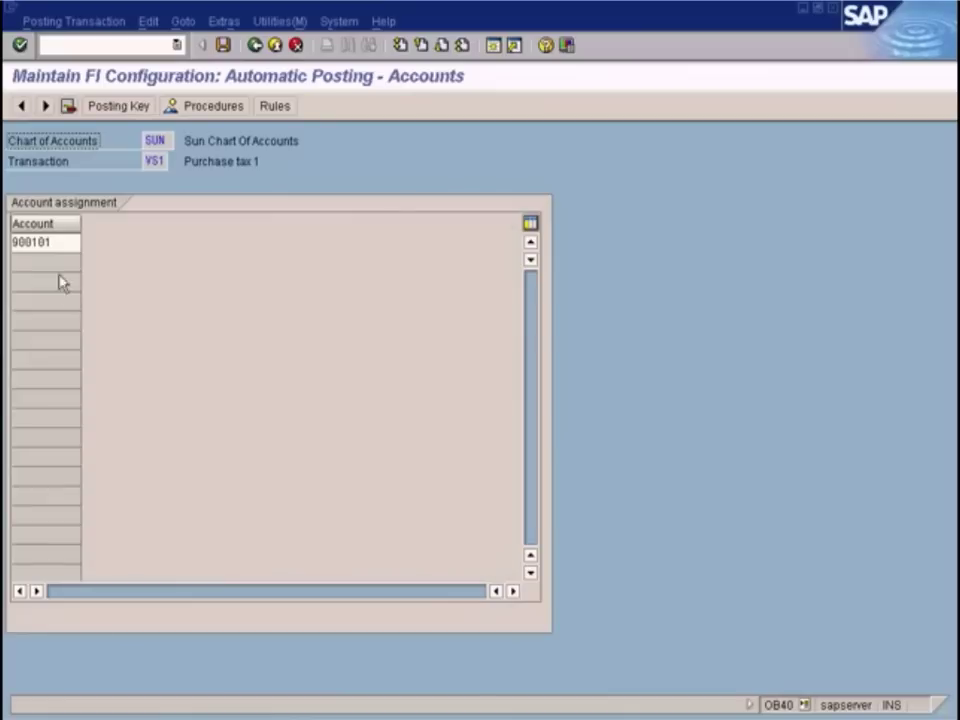
left_click(57, 242)
double_click(37, 245)
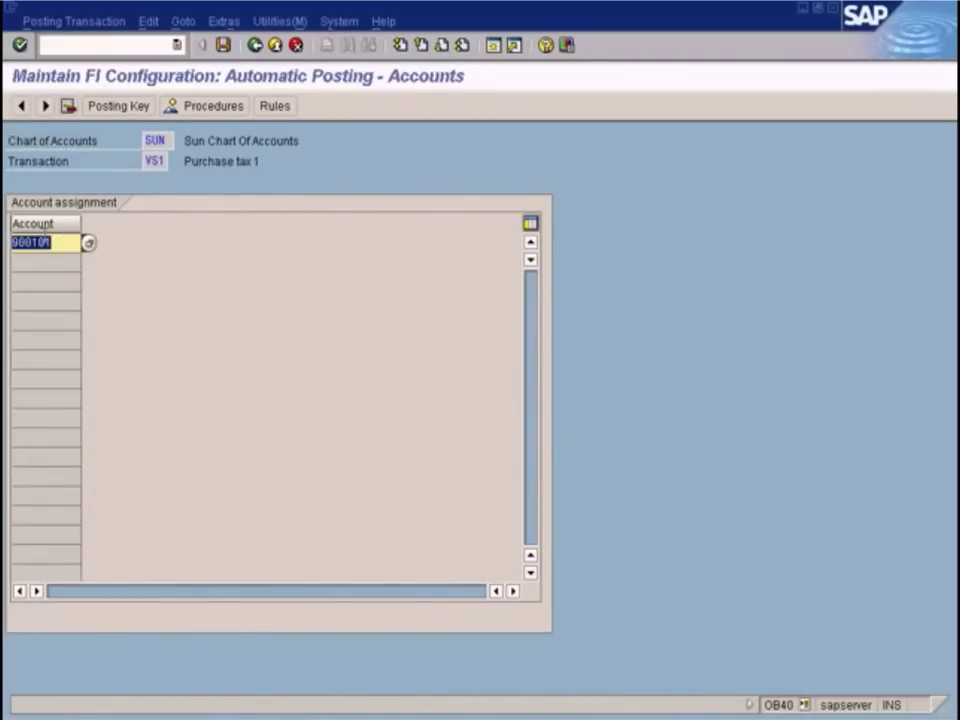
- Switch to the simulated vendor invoice, compare the tax item's G/L account and base amount with the document lines, and close the tax items
left_click(450, 715)
left_click(440, 671)
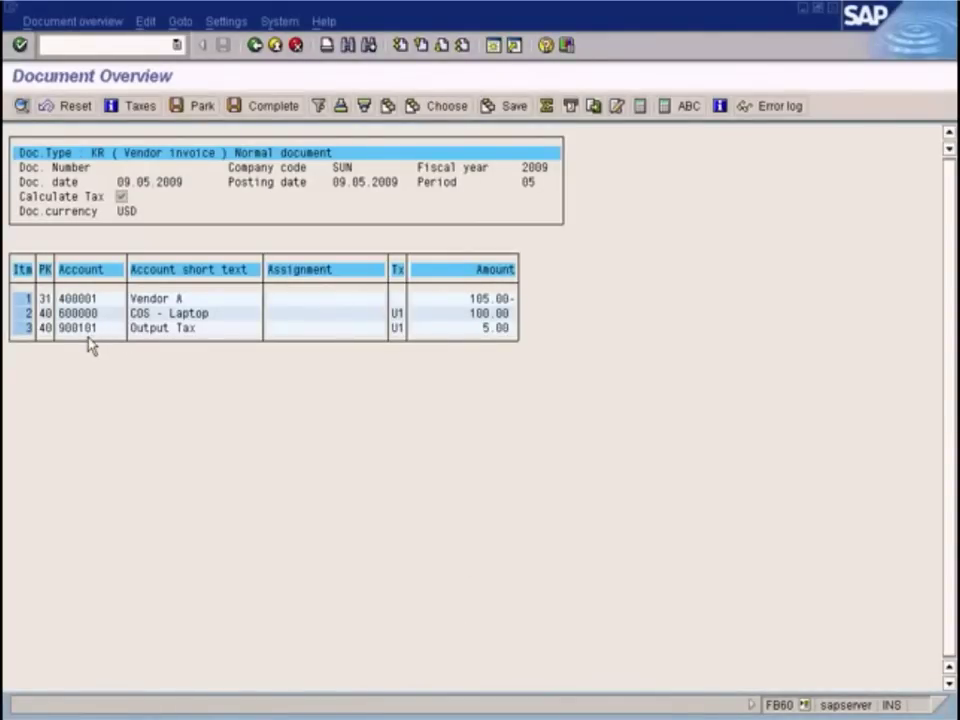
left_click(140, 108)
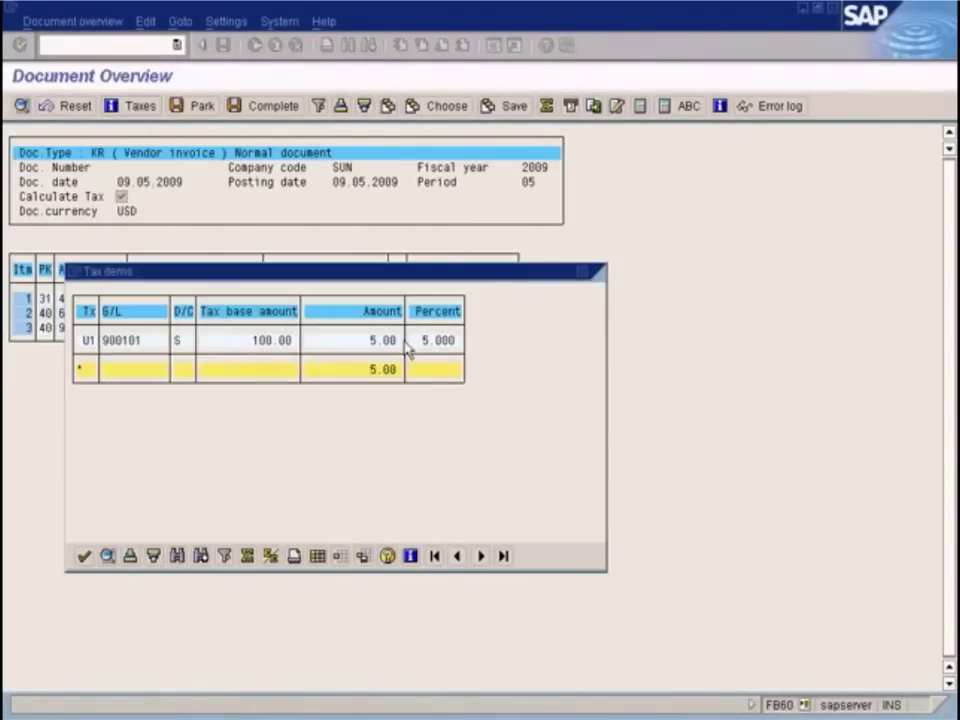
left_click(268, 341)
left_click_drag(274, 277, 288, 382)
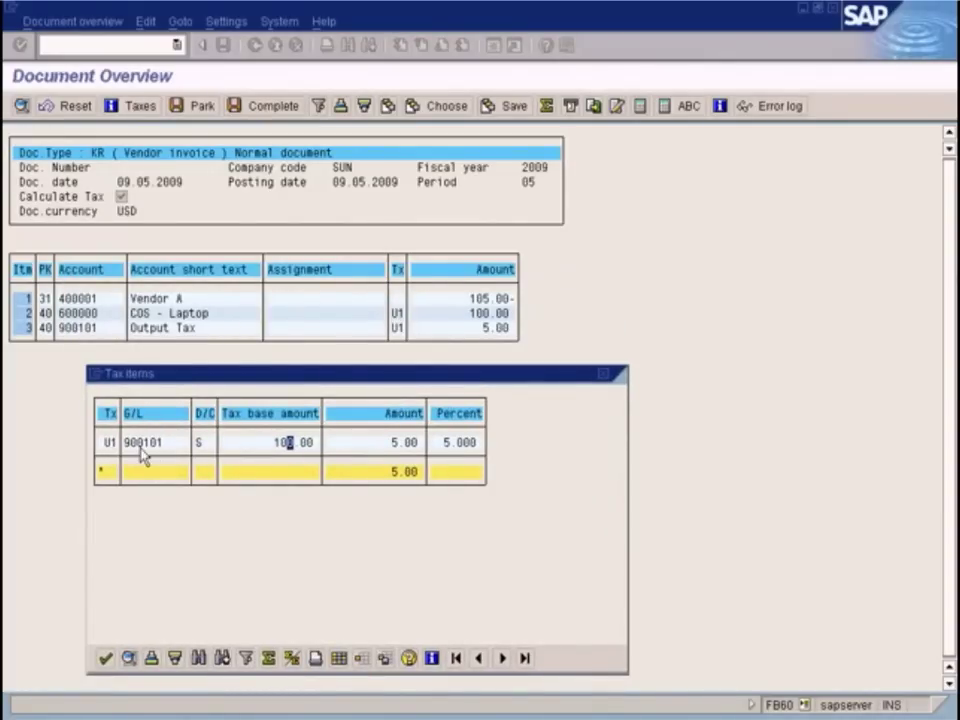
left_click(609, 377)
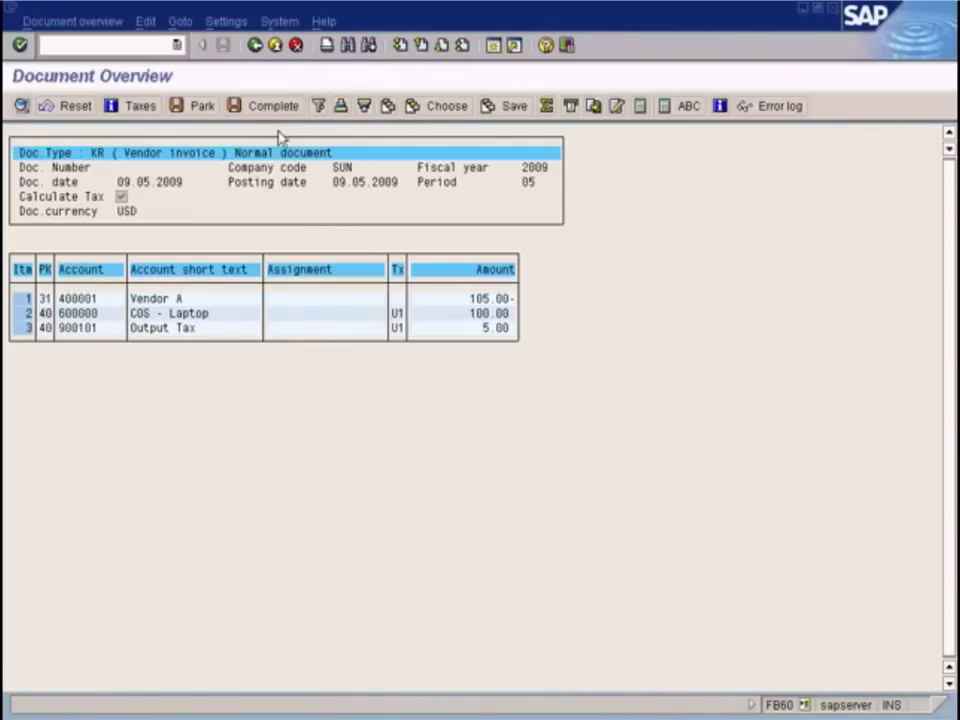
- Return to invoice entry, set the header tax code to U1 (A/P Use Tax - Taxable), simulate the document, and go back to the entry form
left_click(256, 45)
left_click(89, 431)
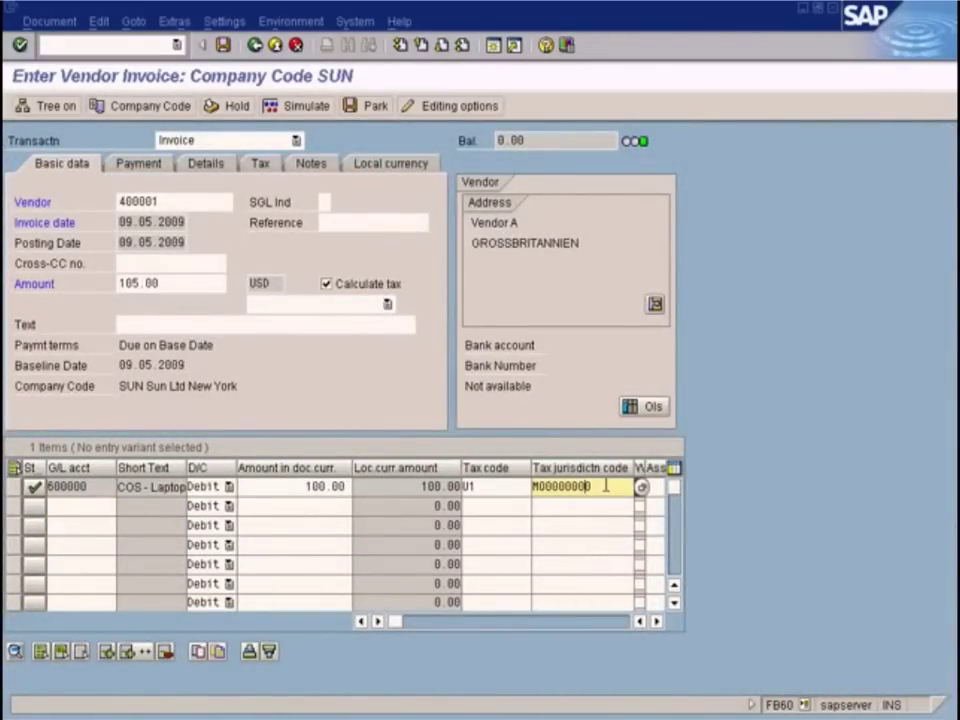
left_click(606, 486)
left_click(388, 304)
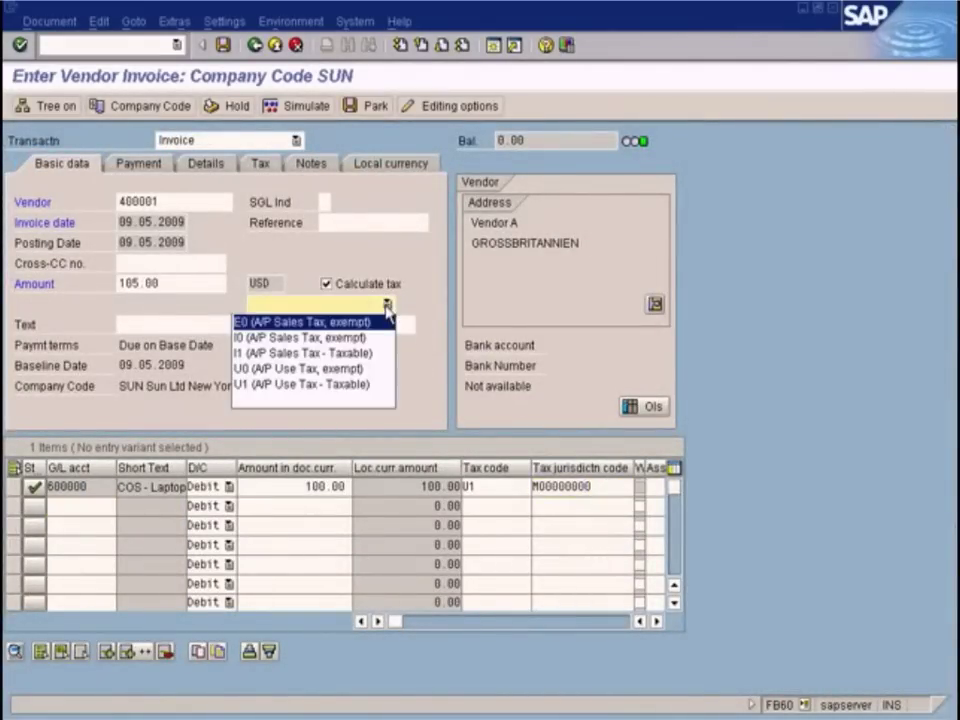
left_click(333, 385)
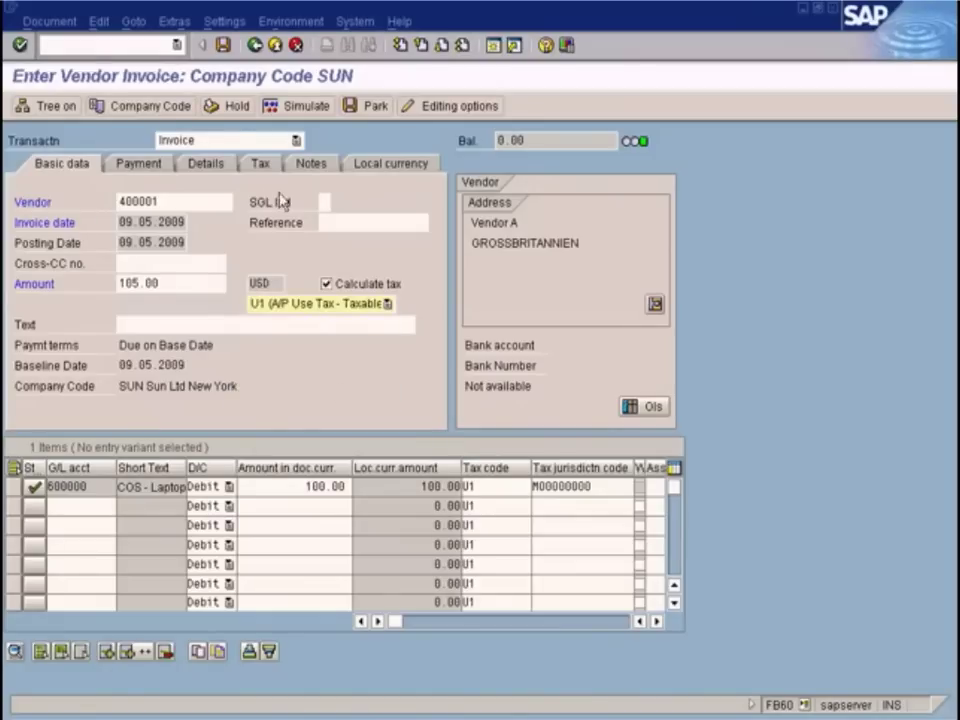
left_click(300, 106)
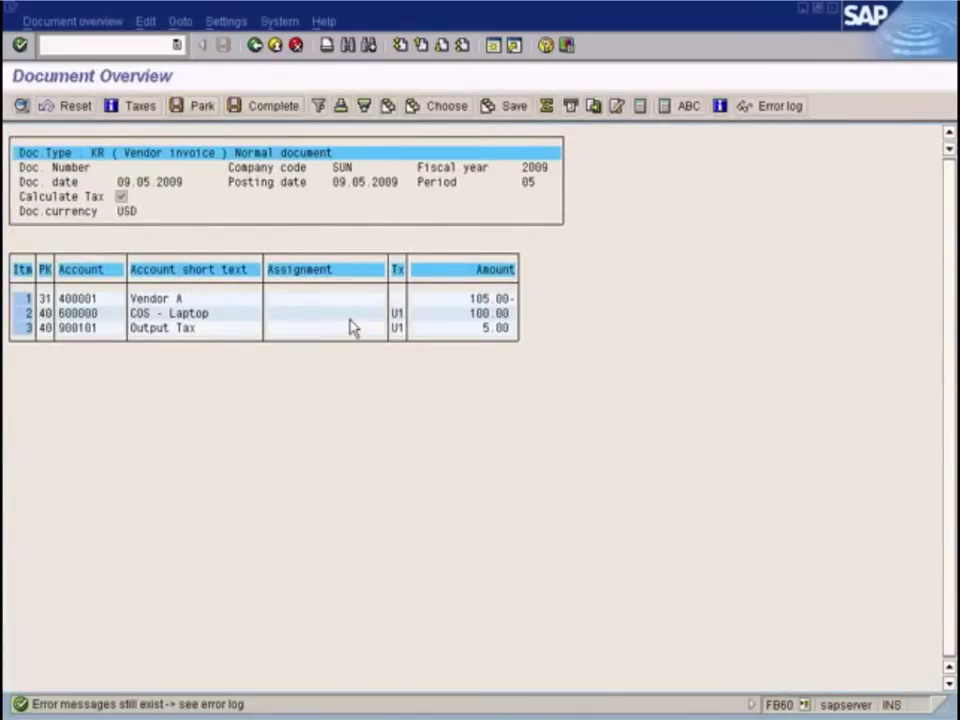
left_click(254, 46)
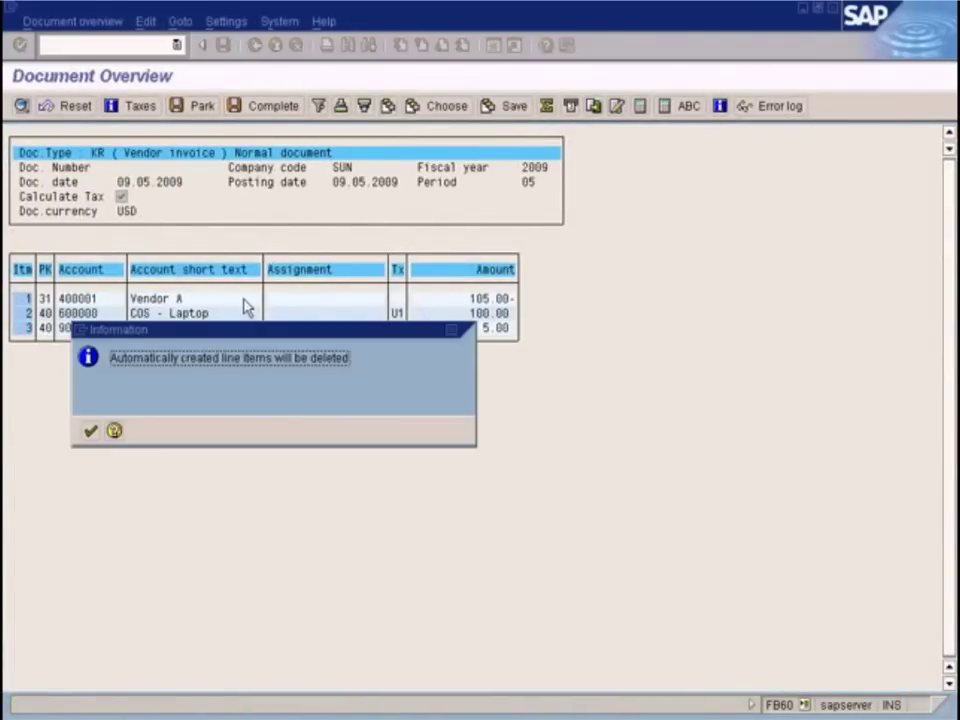
left_click(90, 431)
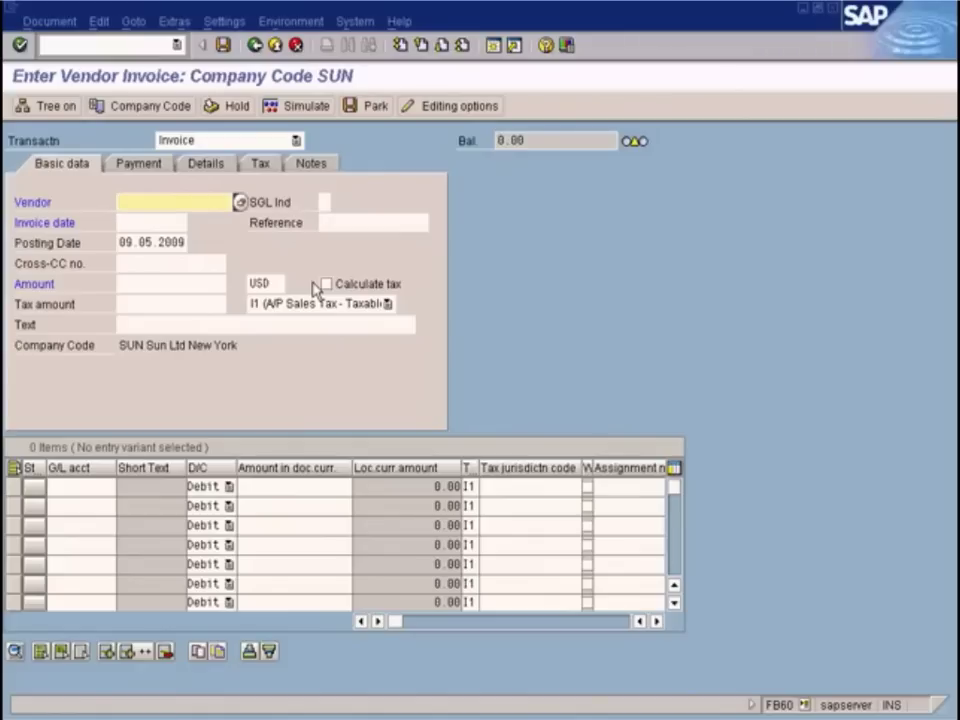
- Select Vendor A as the vendor of a new invoice and set the invoice date to 09.05.2009
left_click(240, 202)
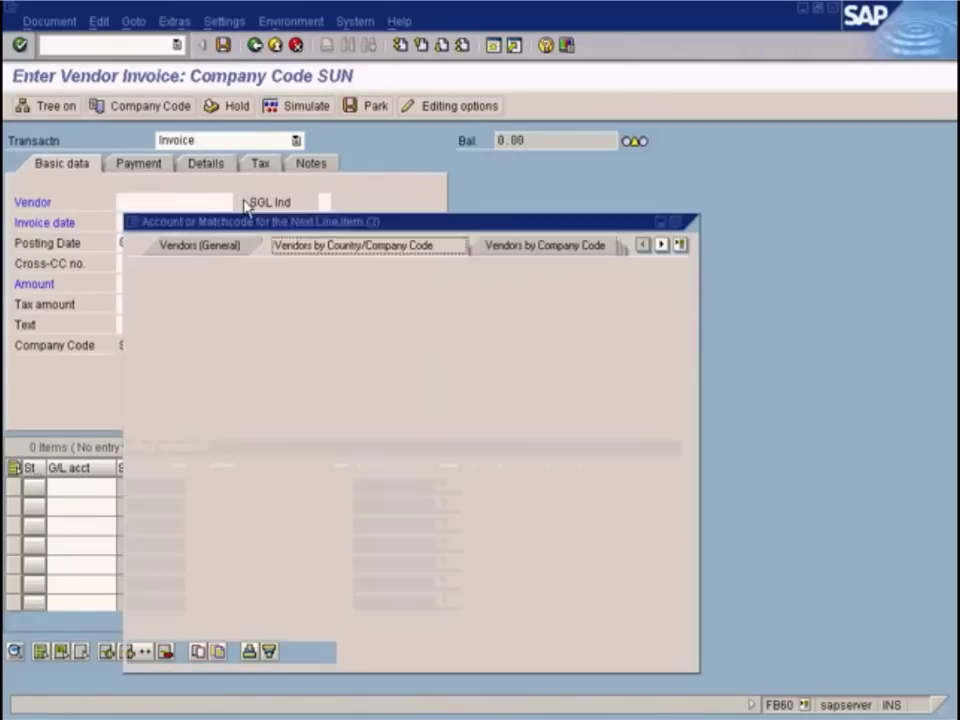
left_click(139, 651)
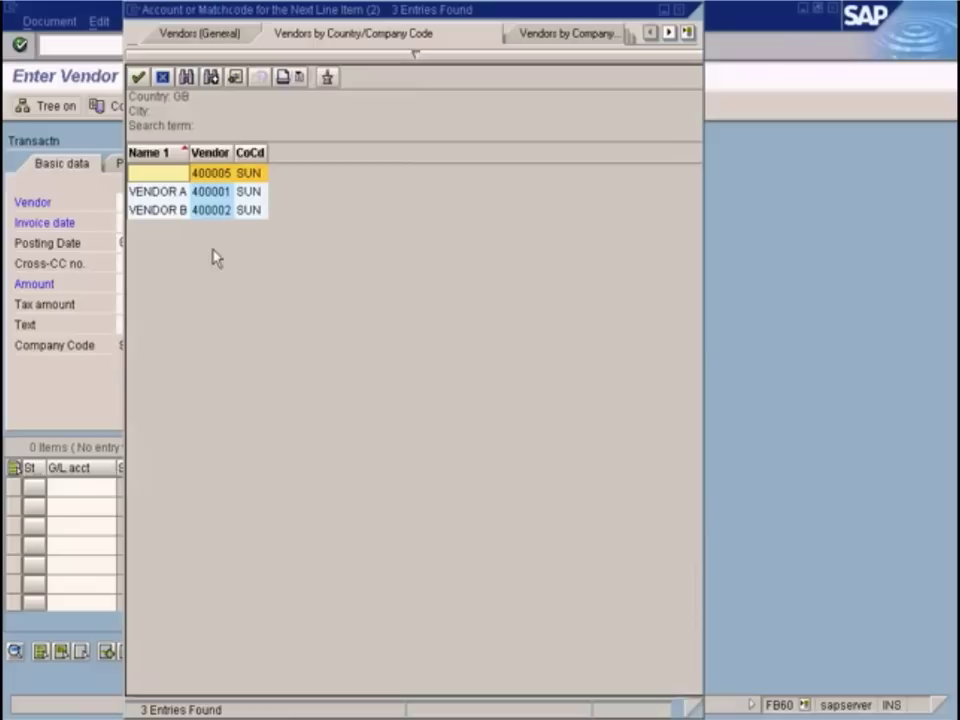
double_click(160, 191)
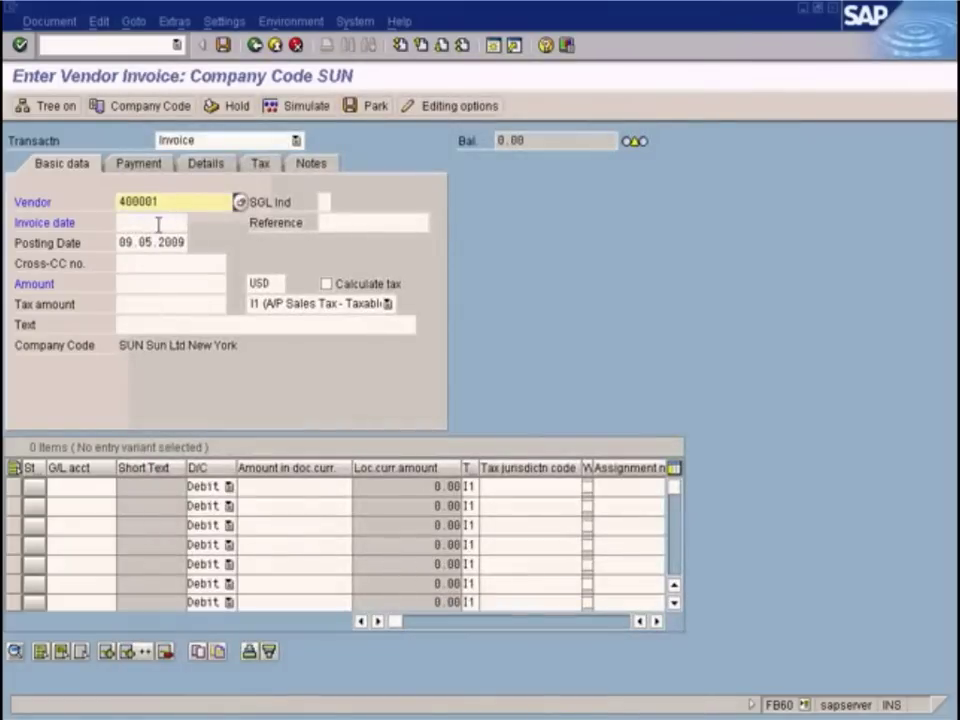
left_click(158, 224)
left_click(196, 224)
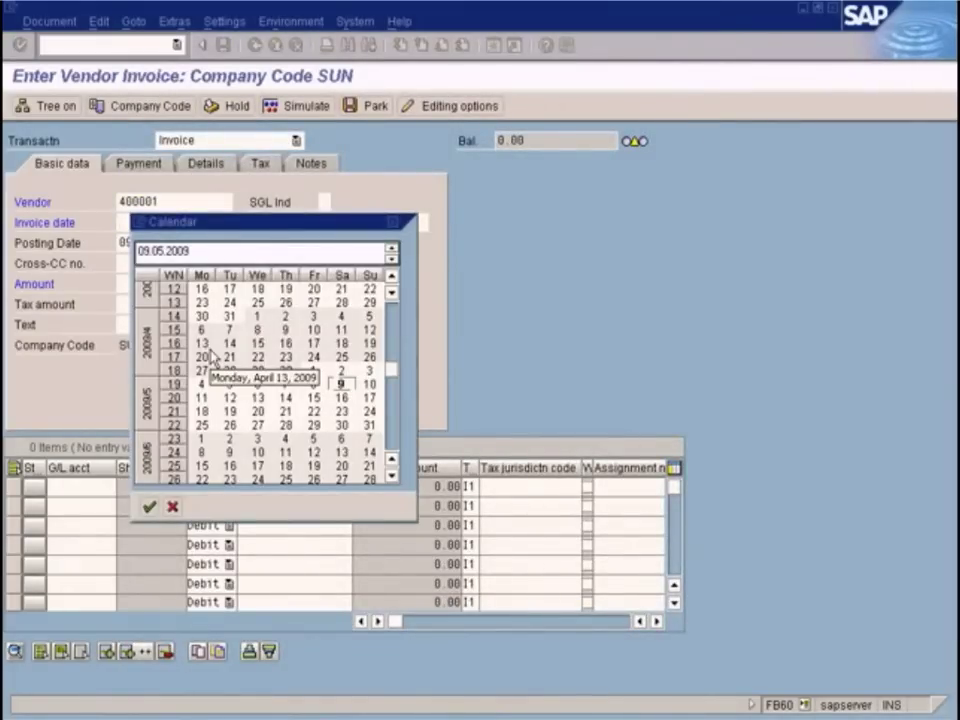
key("Return")
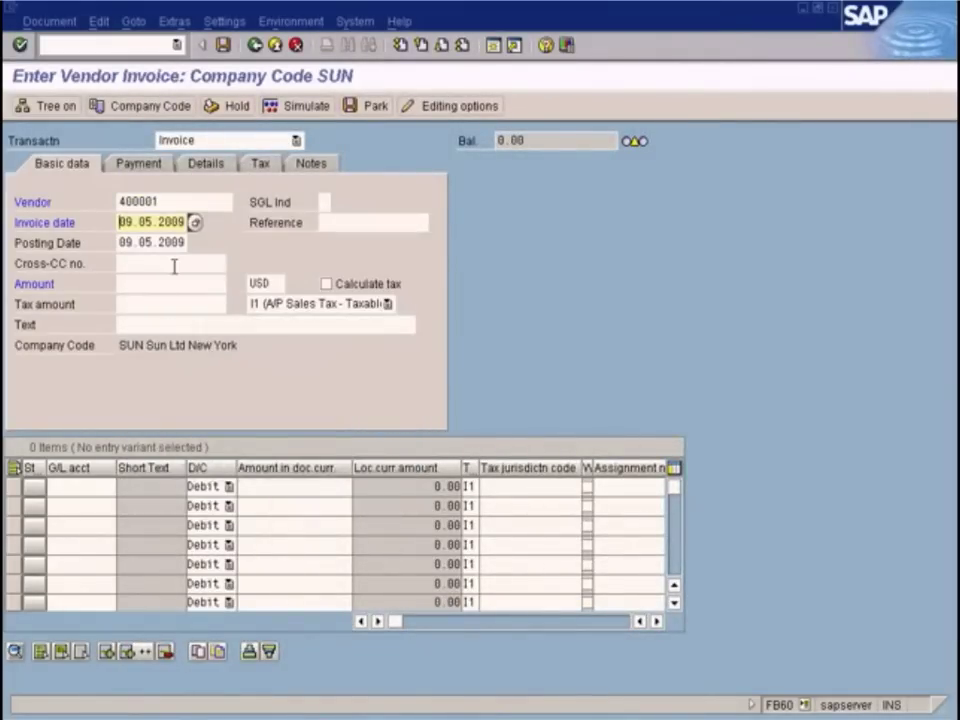
- Set the invoice amount to 106 USD and enter a manual tax amount of 6
left_click(160, 283)
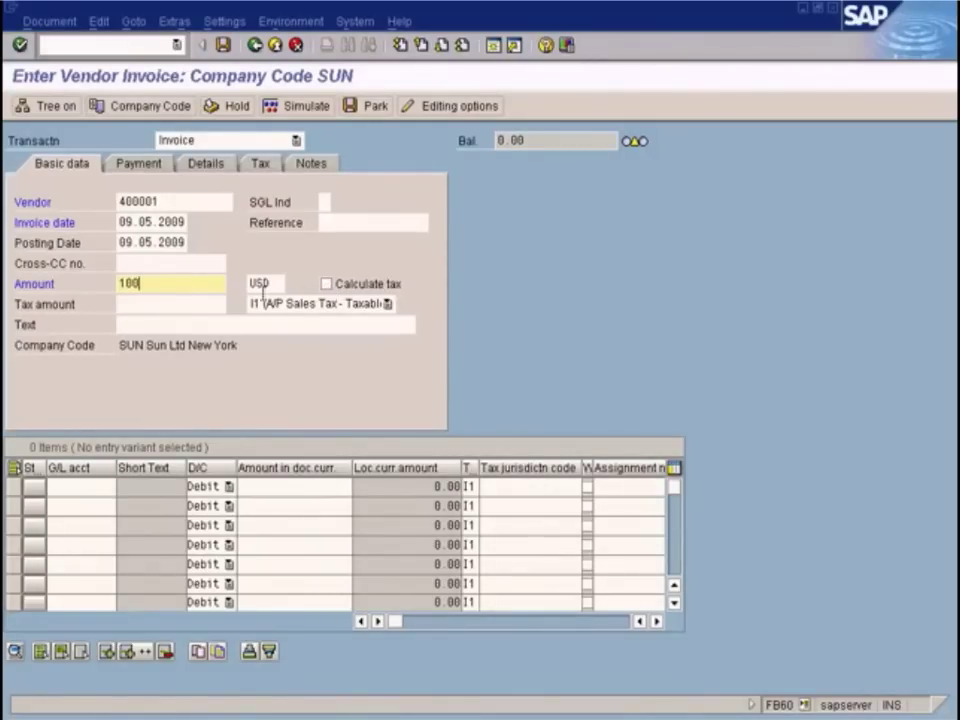
left_click(197, 304)
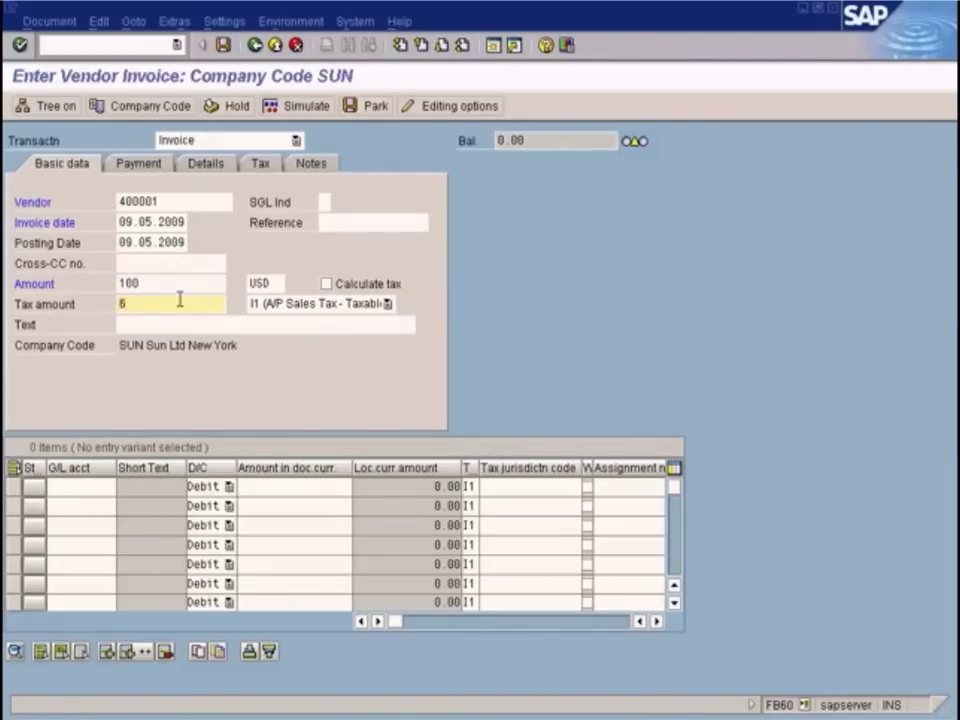
left_click(160, 284)
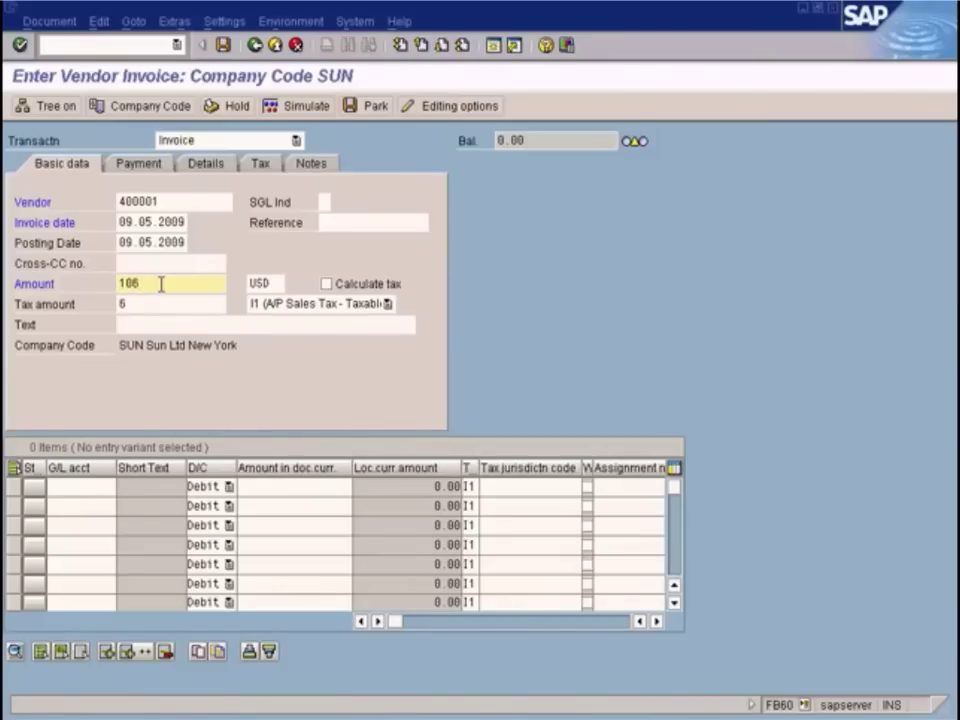
left_click(137, 309)
- Add a debit line item for the COS - Laptop G/L account of company code SUN with an amount of 100
left_click(105, 487)
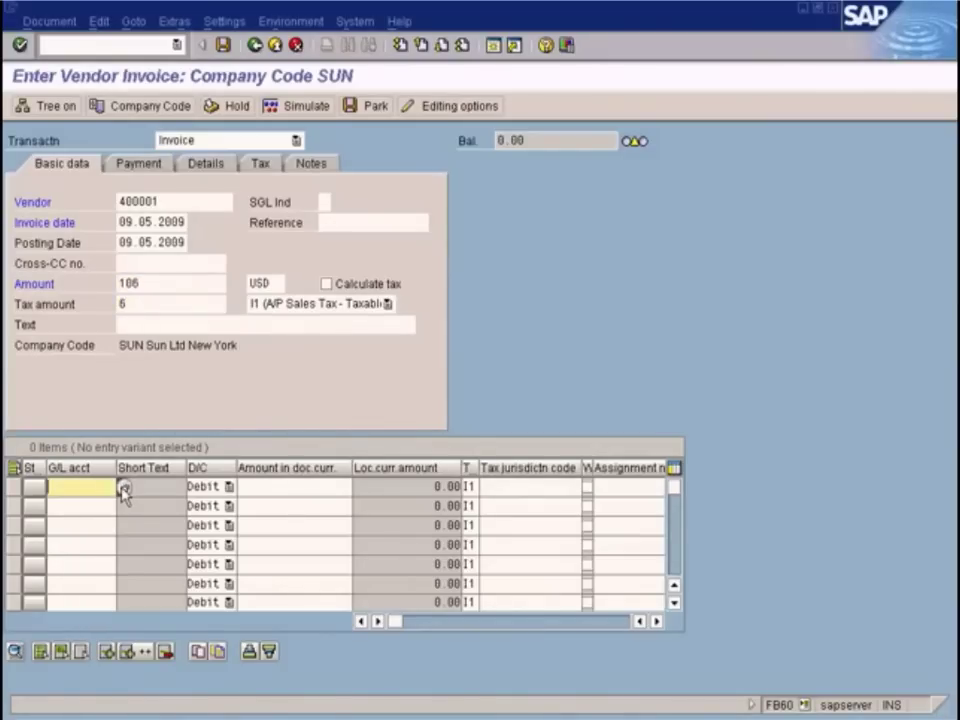
key("F4")
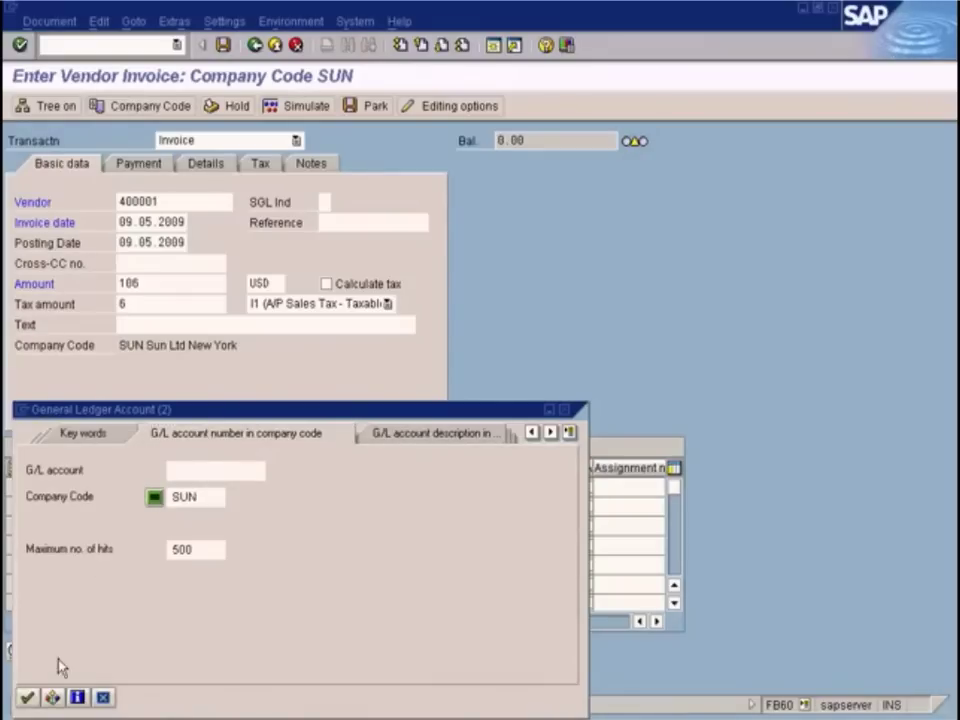
left_click(29, 698)
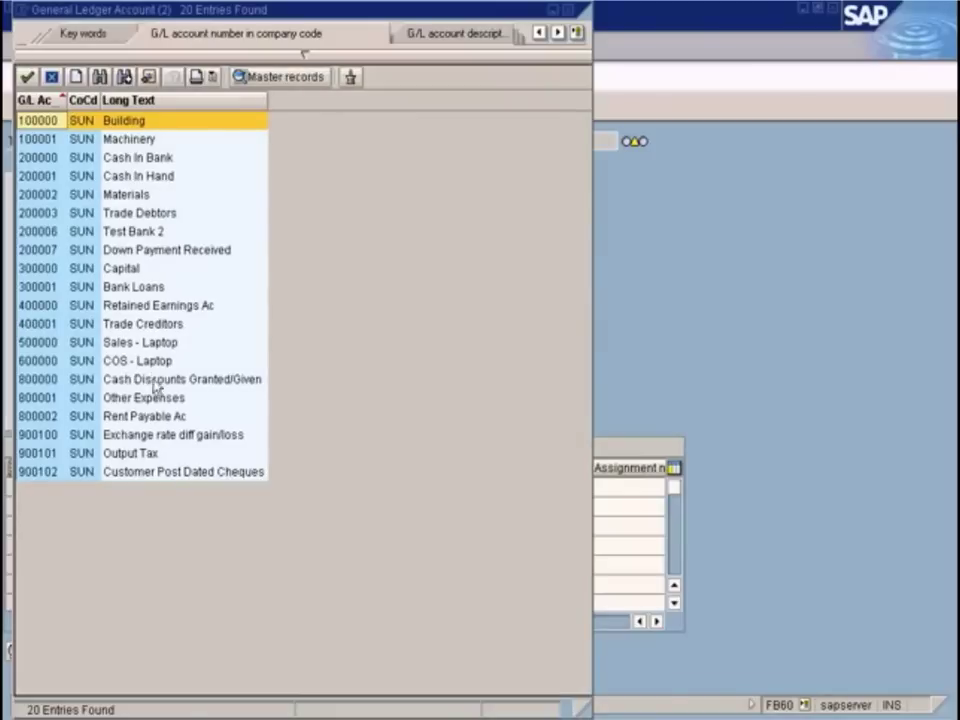
double_click(156, 361)
left_click(323, 484)
type("100")
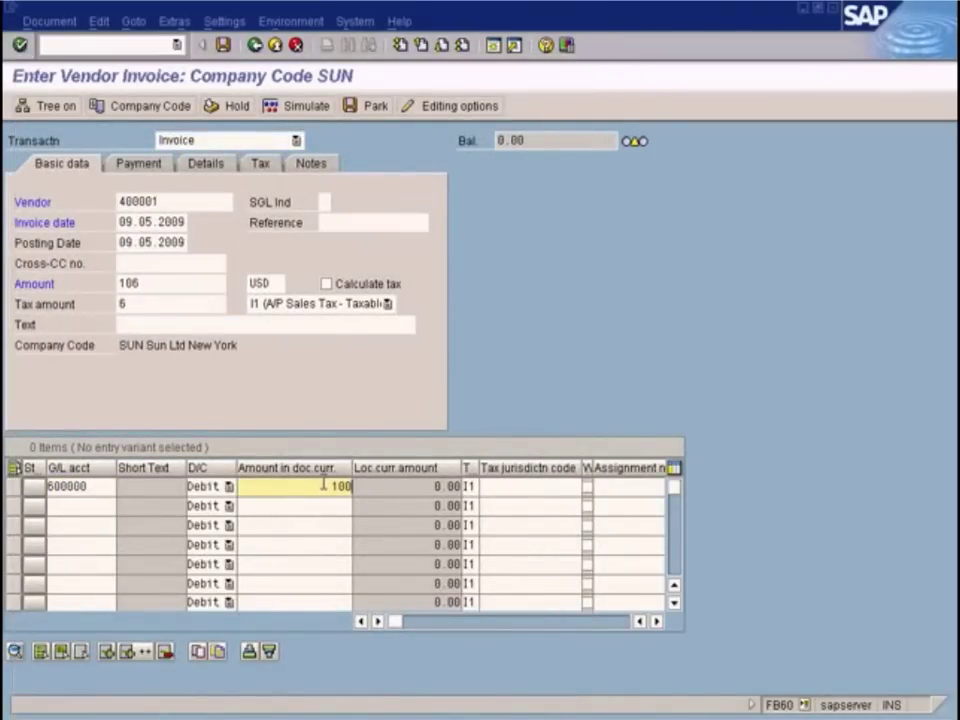
- Set tax code U1 for the invoice header and the line item, and assign the item tax jurisdiction MO0000000 (Missouri)
left_click(387, 304)
left_click(297, 386)
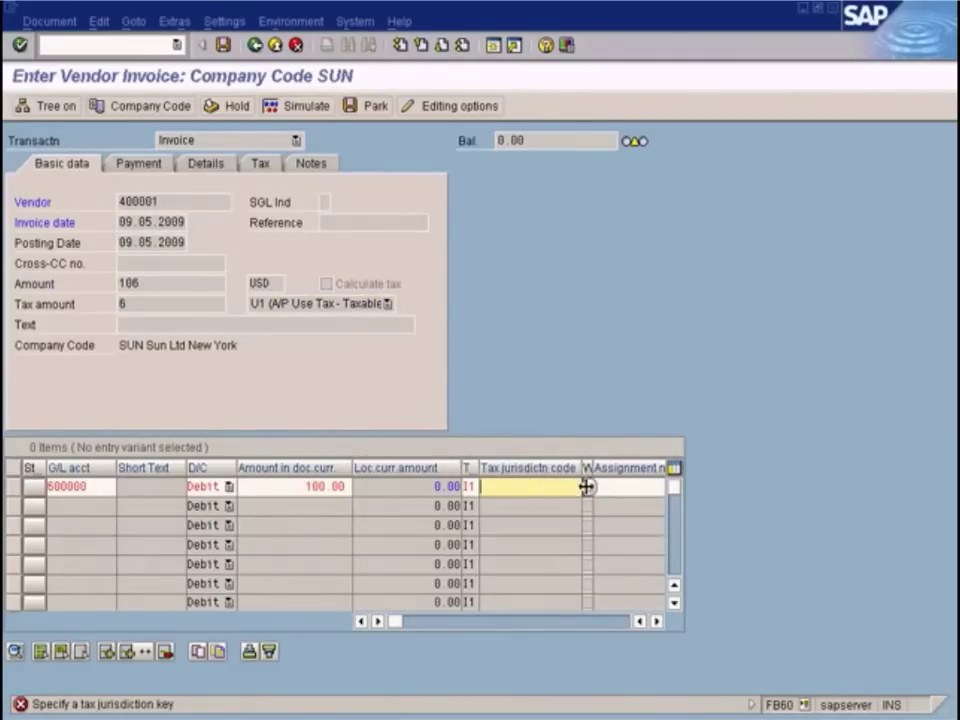
left_click(589, 487)
type("mo")
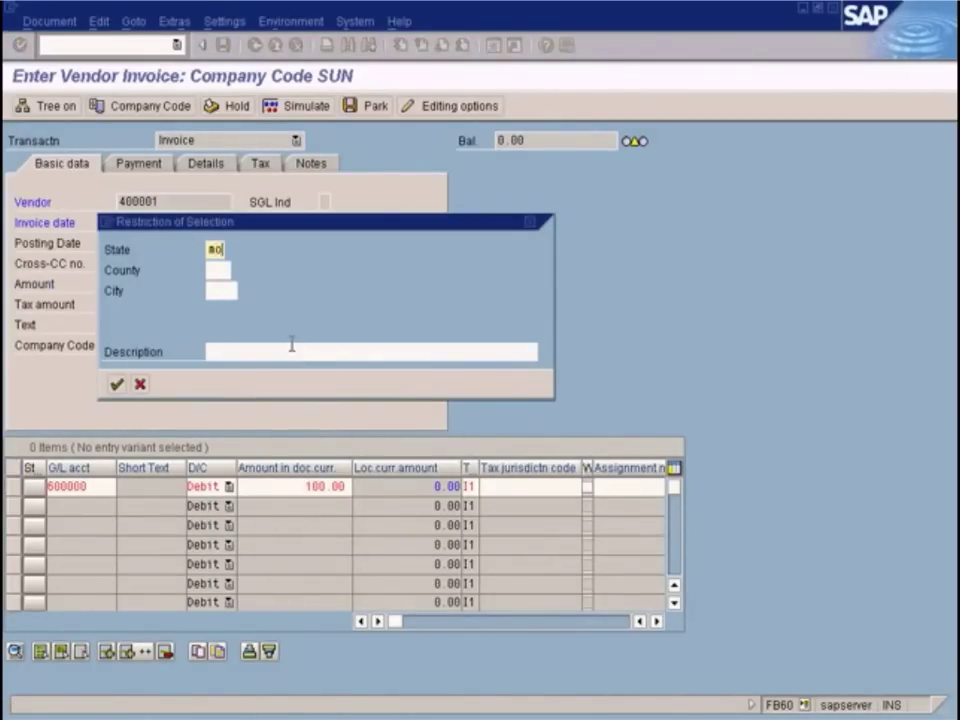
key("Return")
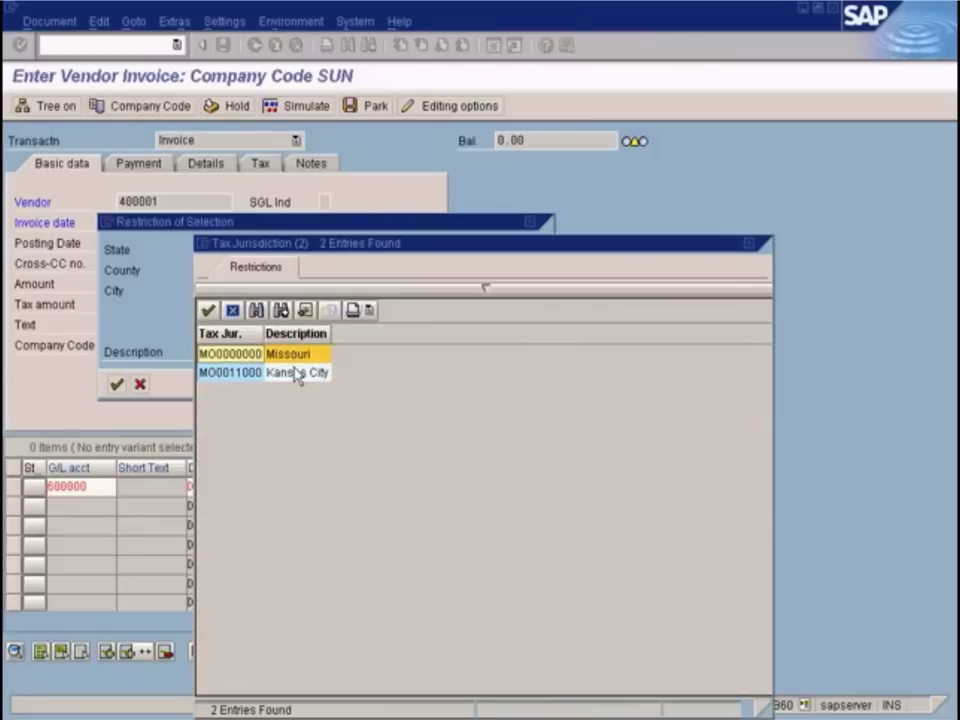
double_click(296, 361)
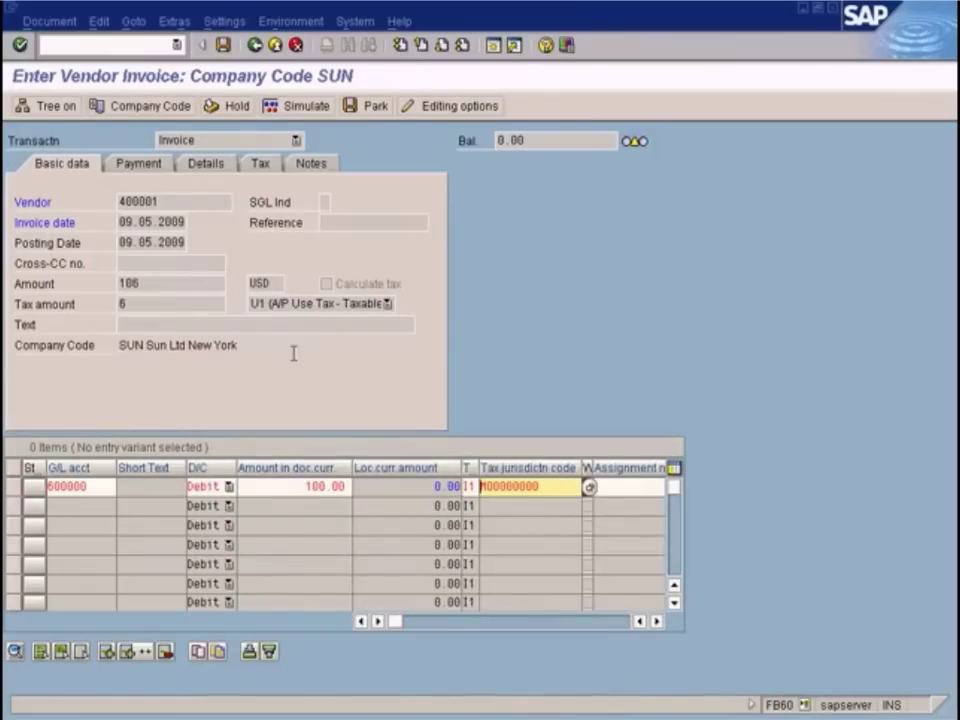
left_click(467, 486)
type("U")
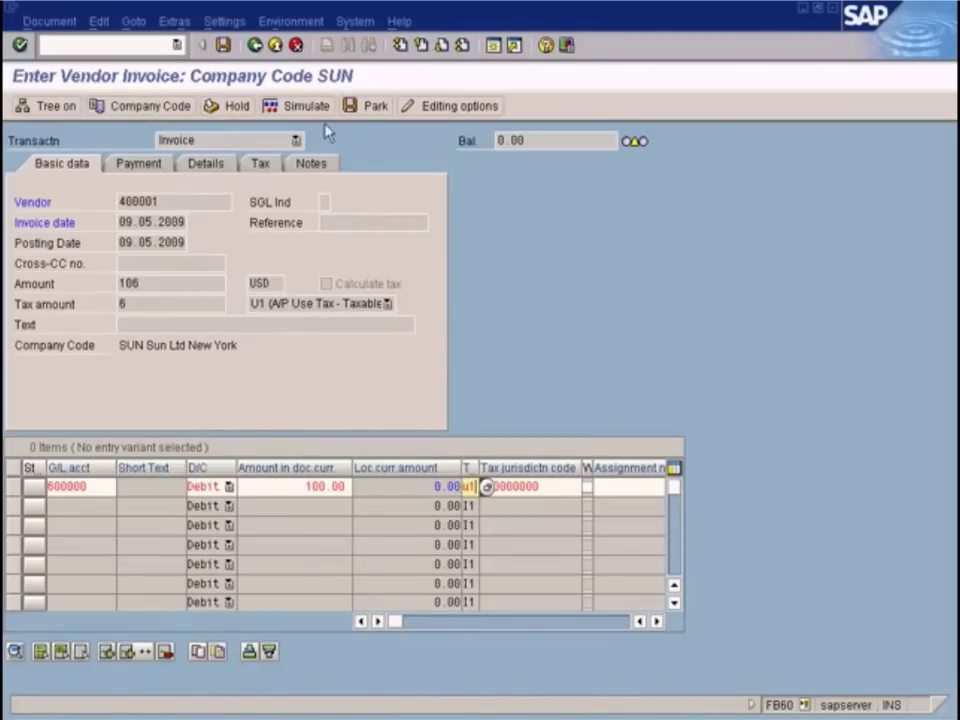
- Validate and simulate the invoice, keeping the manually entered tax amount of 6.00 at the tax data check
left_click(313, 110)
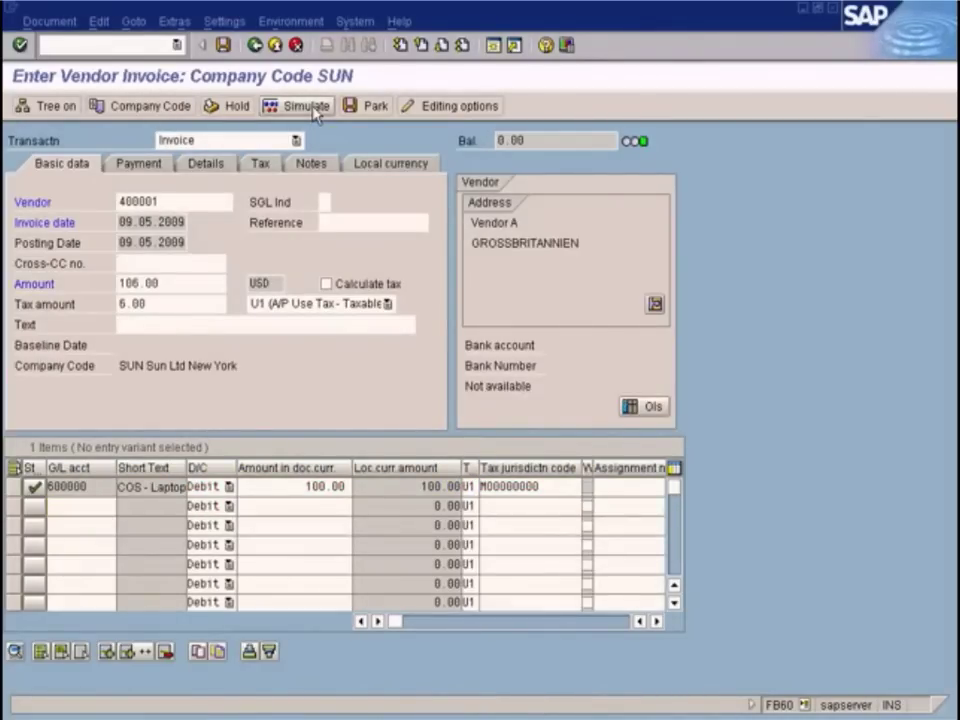
left_click(314, 108)
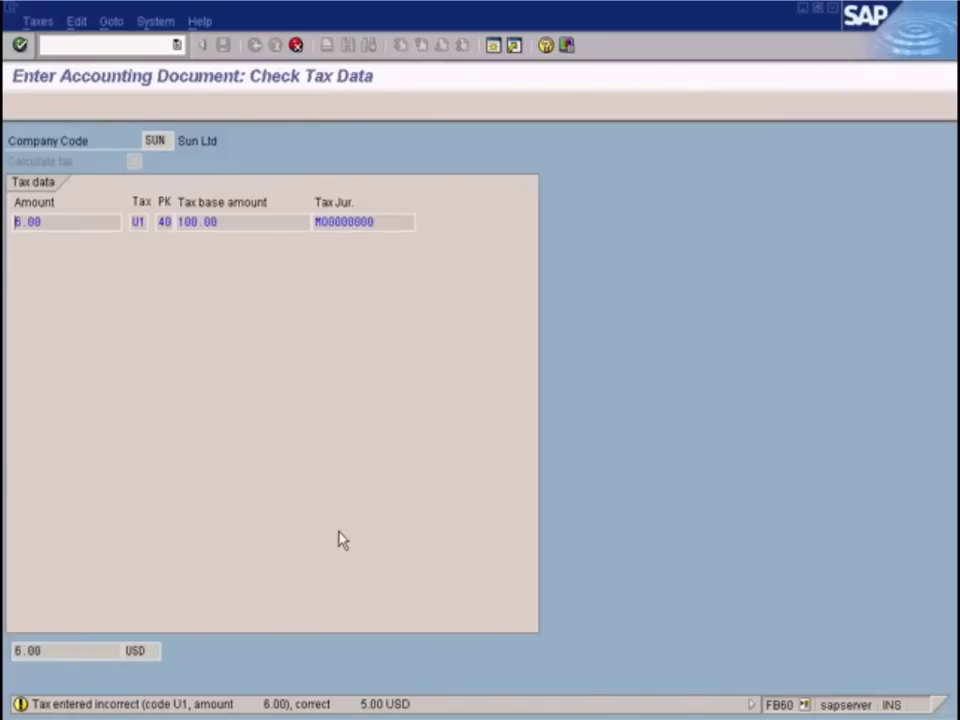
key("Return")
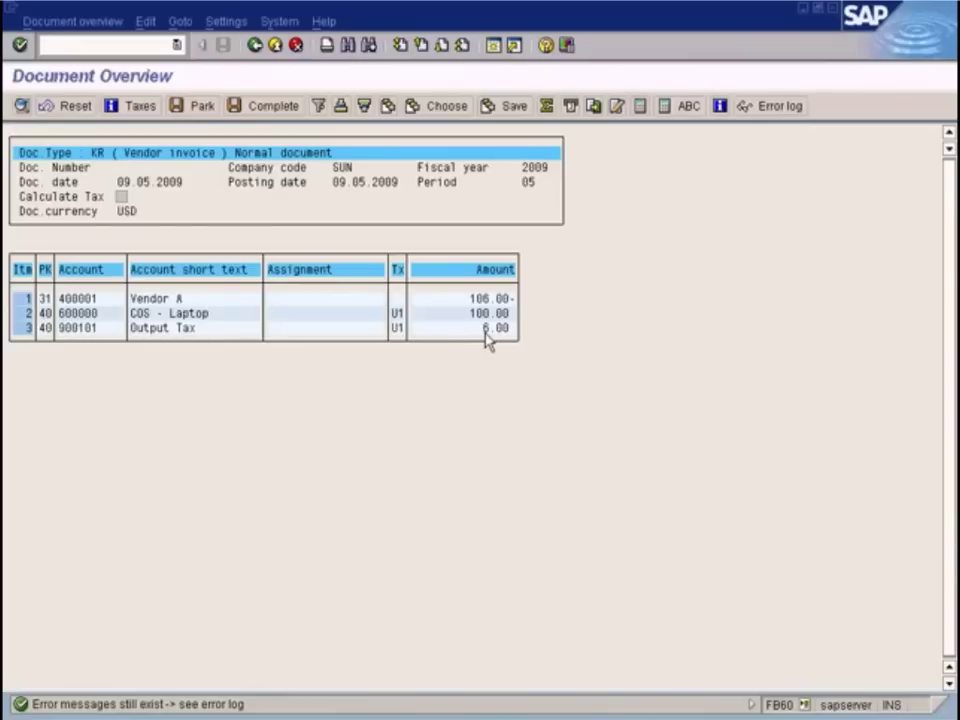
- Inspect the tax items of the simulated invoice, and return to invoice entry, accepting deletion of the automatically created line items
left_click(138, 106)
left_click_drag(422, 285, 516, 352)
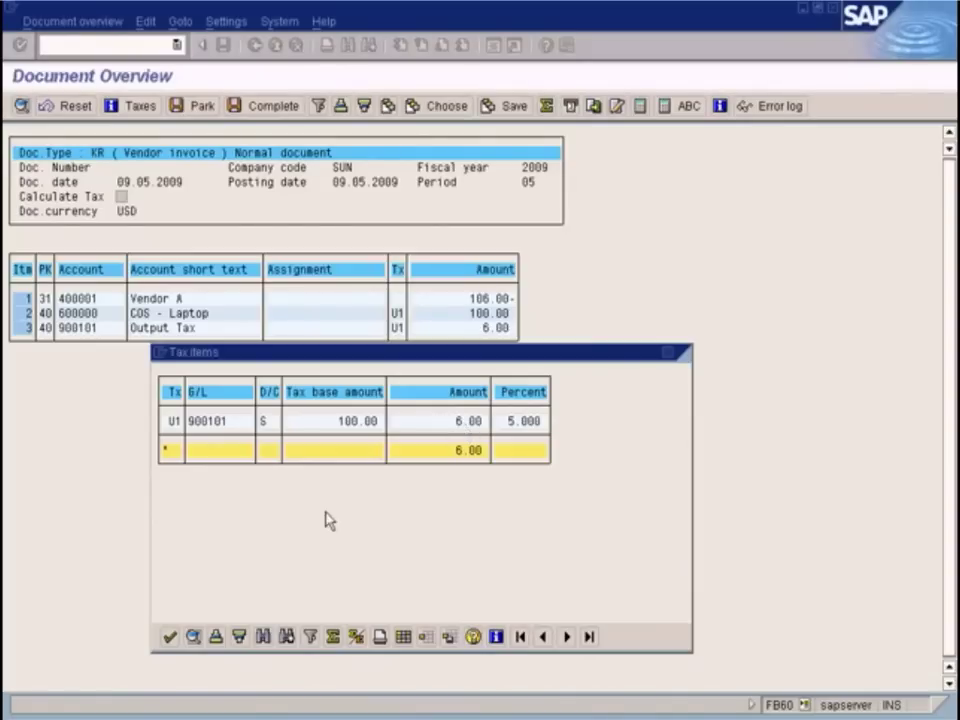
left_click(670, 353)
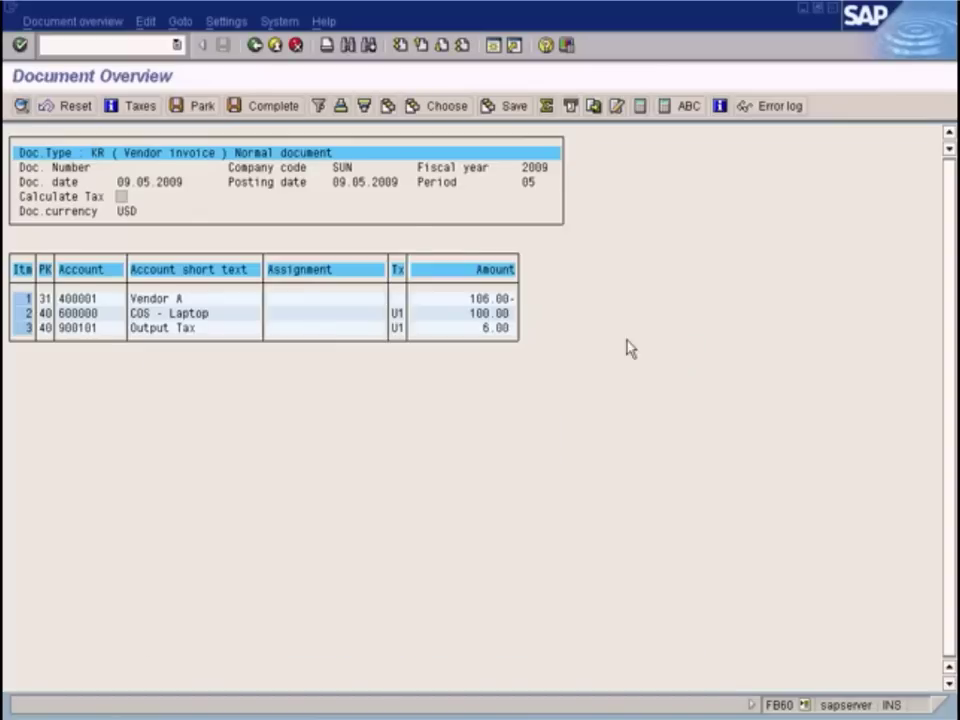
left_click(256, 45)
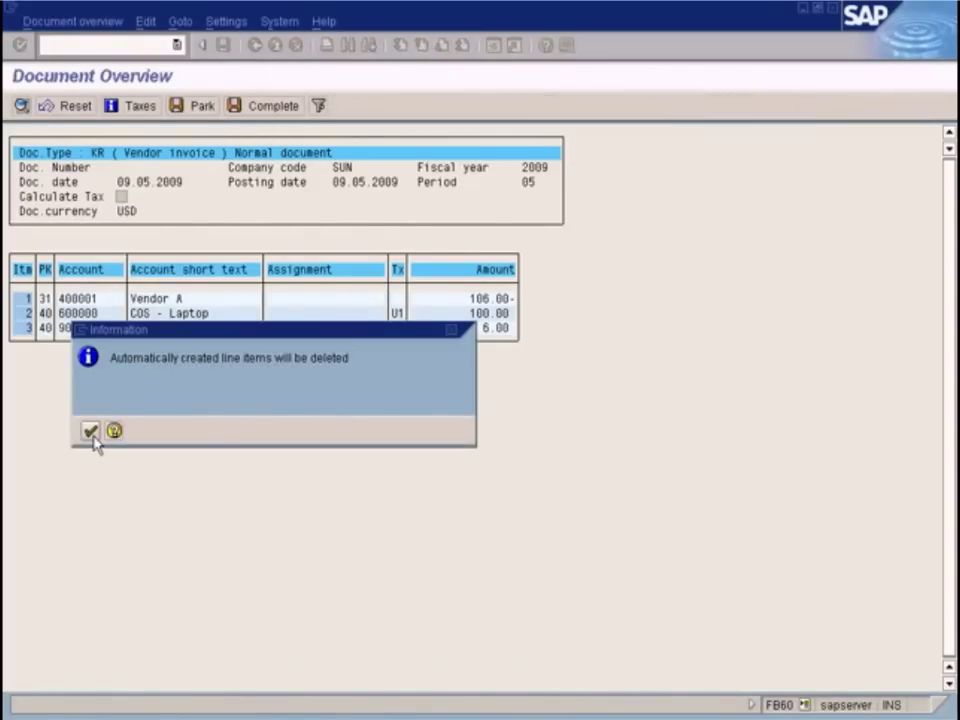
left_click(90, 432)
- Set the manual tax amount to 7 and the invoice amount to 107, and simulate the invoice past the tax data check
left_click(167, 302)
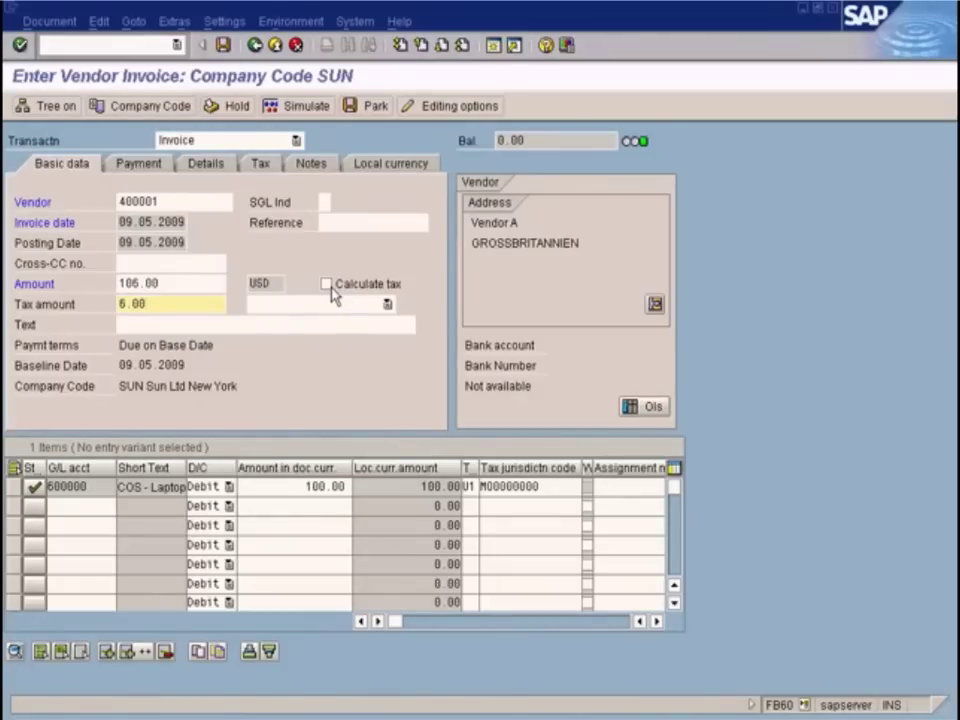
left_click_drag(166, 304, 67, 297)
type("7")
left_click(177, 286)
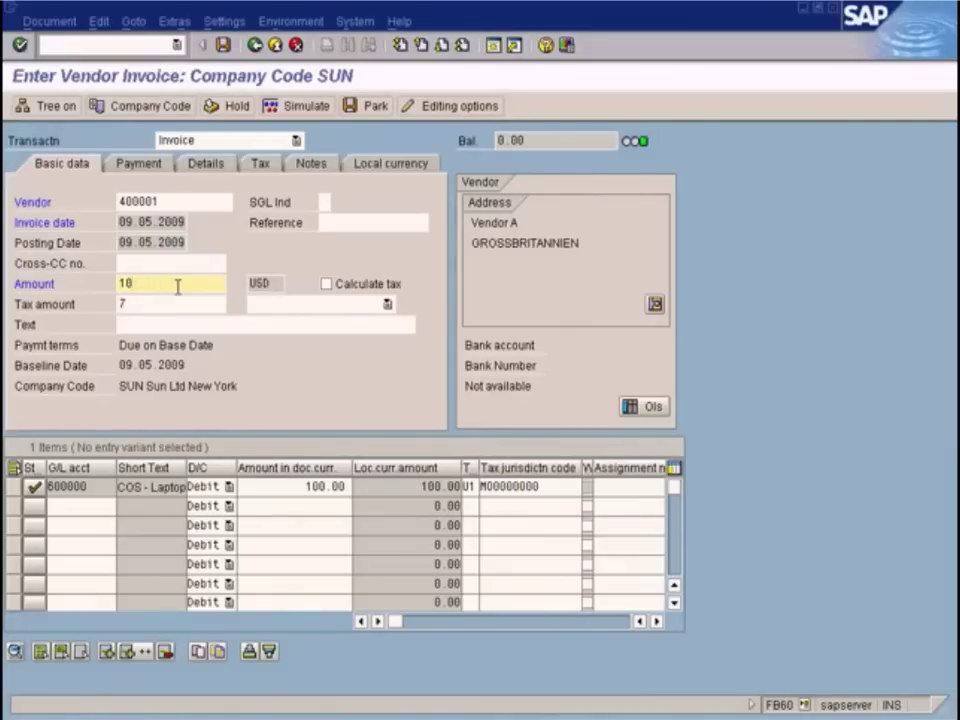
left_click(315, 105)
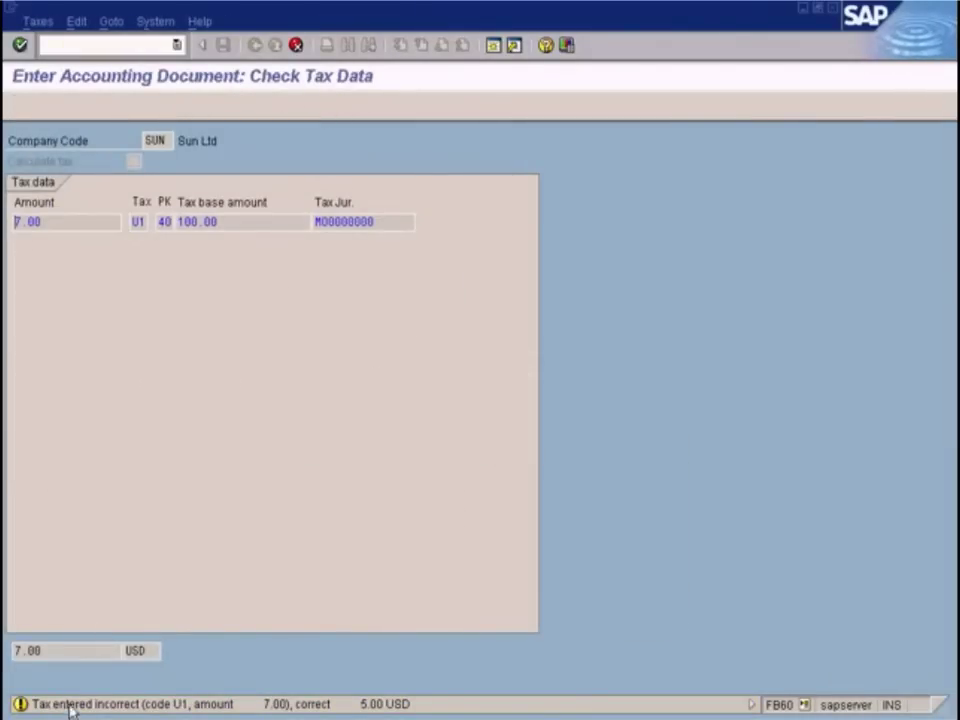
key("Return")
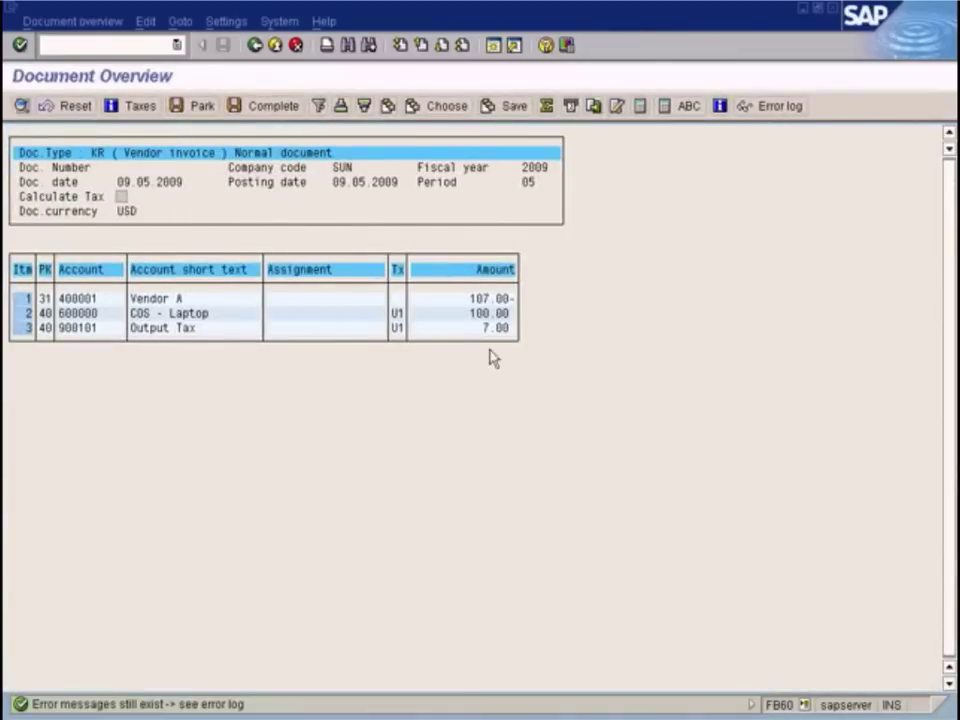
- Review the tax amount and percentage in the simulated document's tax items, and go back to editing the vendor invoice
left_click(139, 108)
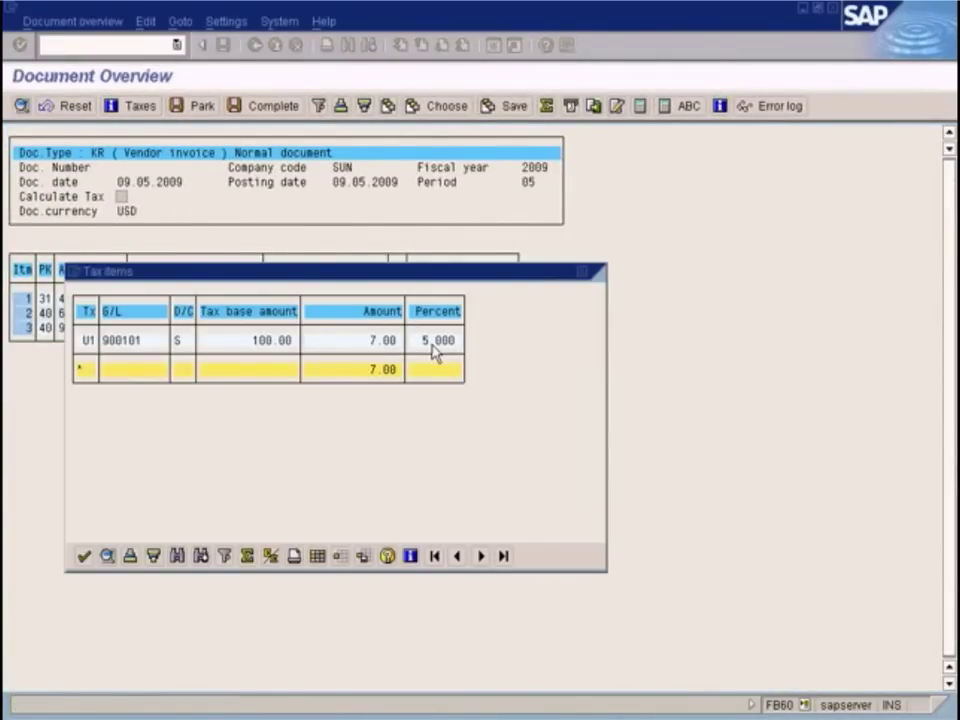
left_click(581, 274)
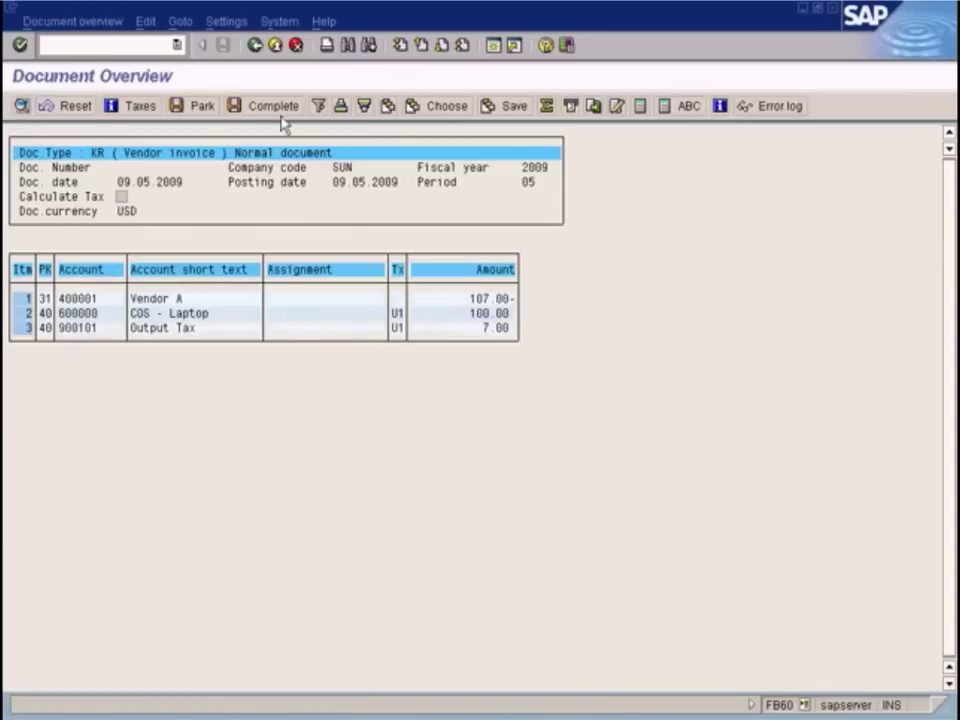
left_click(255, 45)
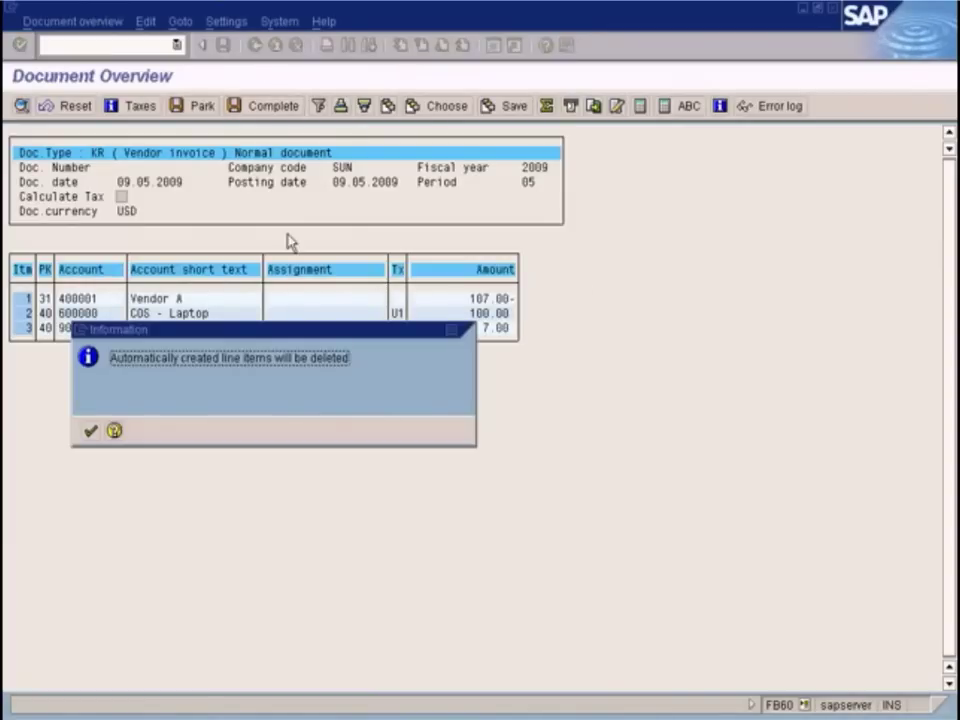
left_click(90, 430)
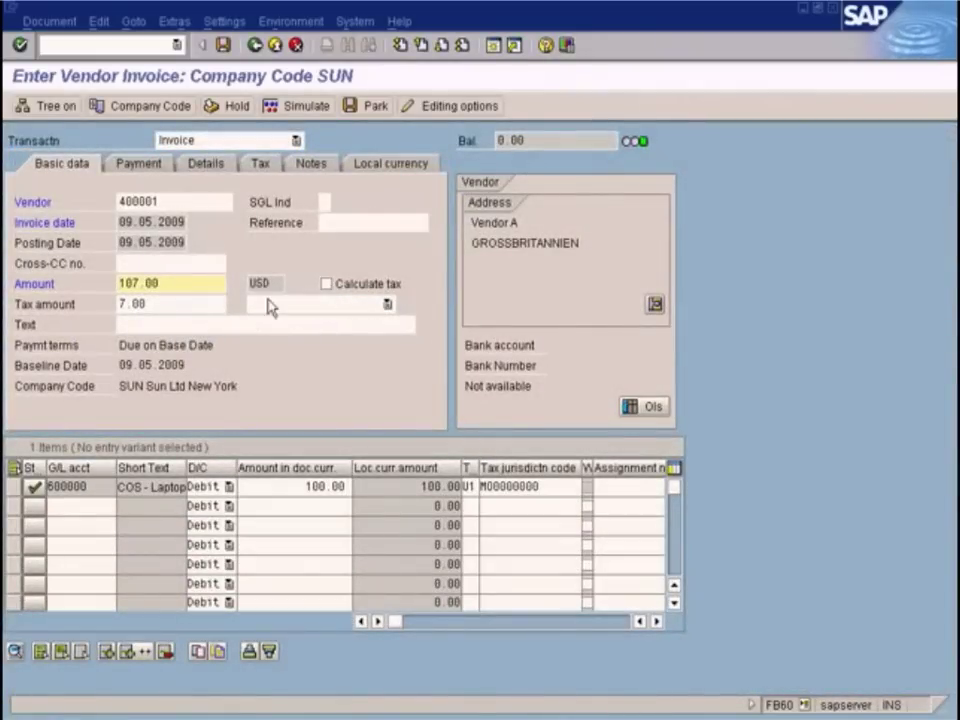
- Enable automatic tax calculation for the invoice and delete the manually entered tax amount
left_click(125, 304)
left_click(327, 285)
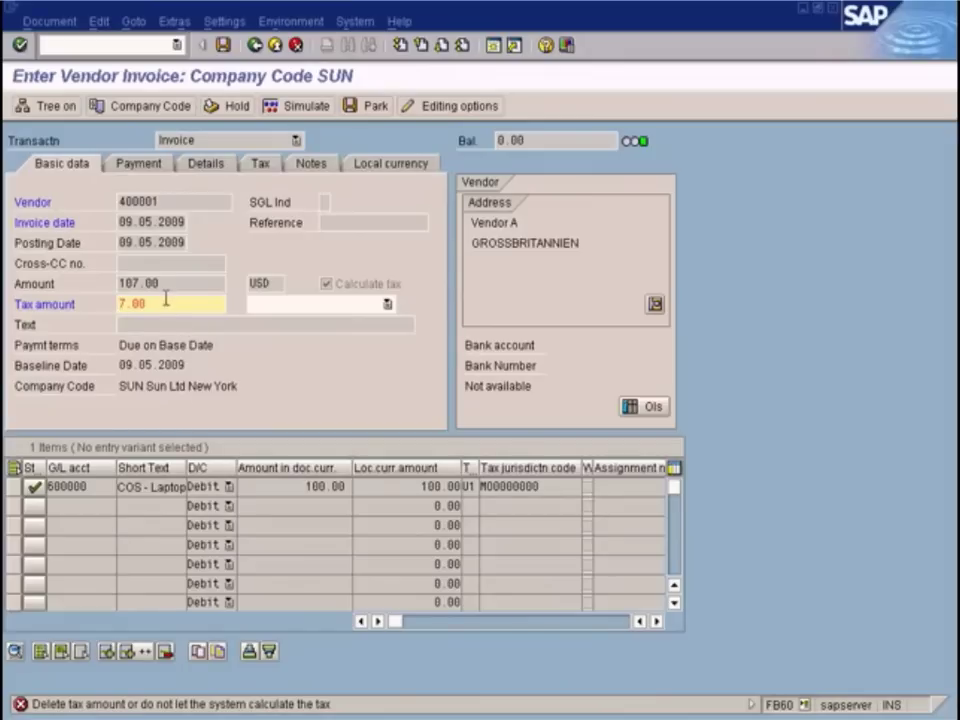
left_click_drag(166, 300, 76, 295)
key("Delete")
key("Return")
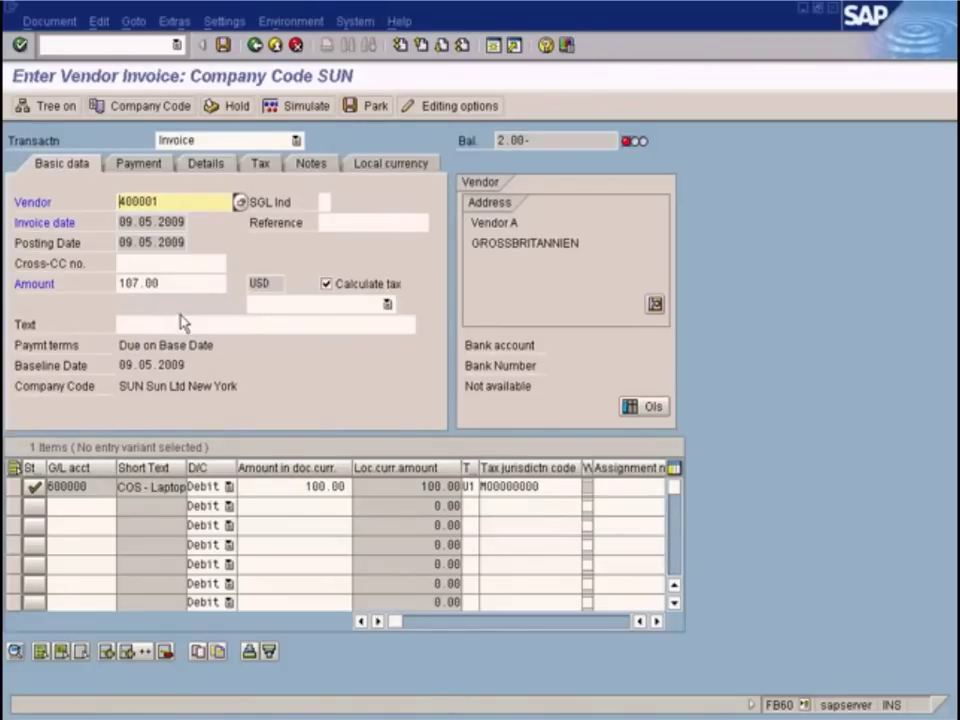
- Choose header tax code U1 (A/P Use Tax - Taxable), set the invoice amount to 105, and simulate the invoice
left_click(388, 304)
left_click(304, 387)
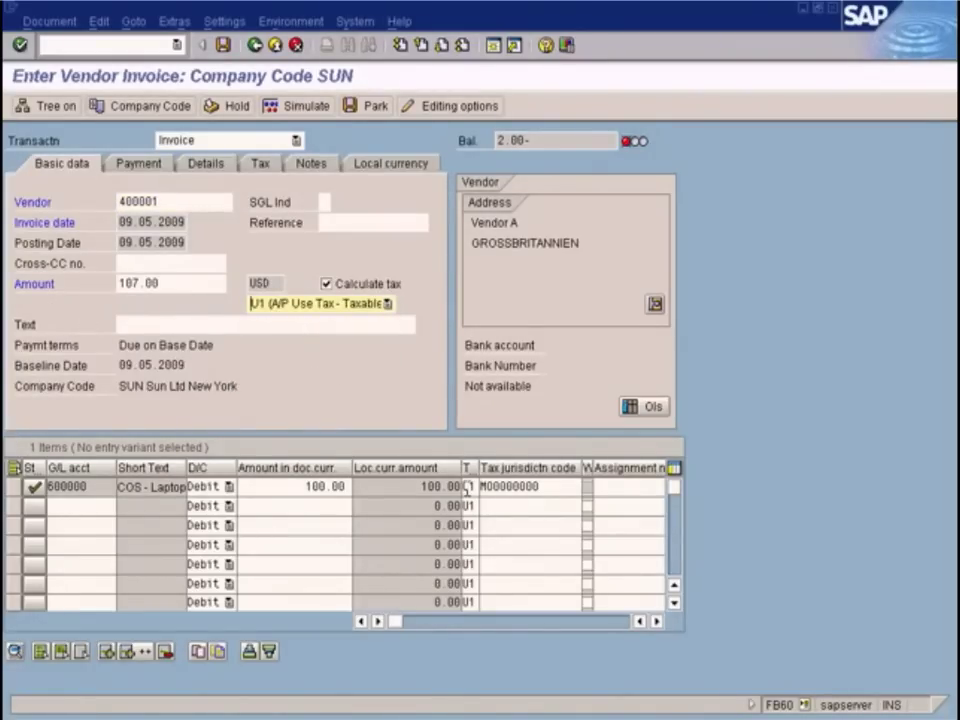
left_click(133, 283)
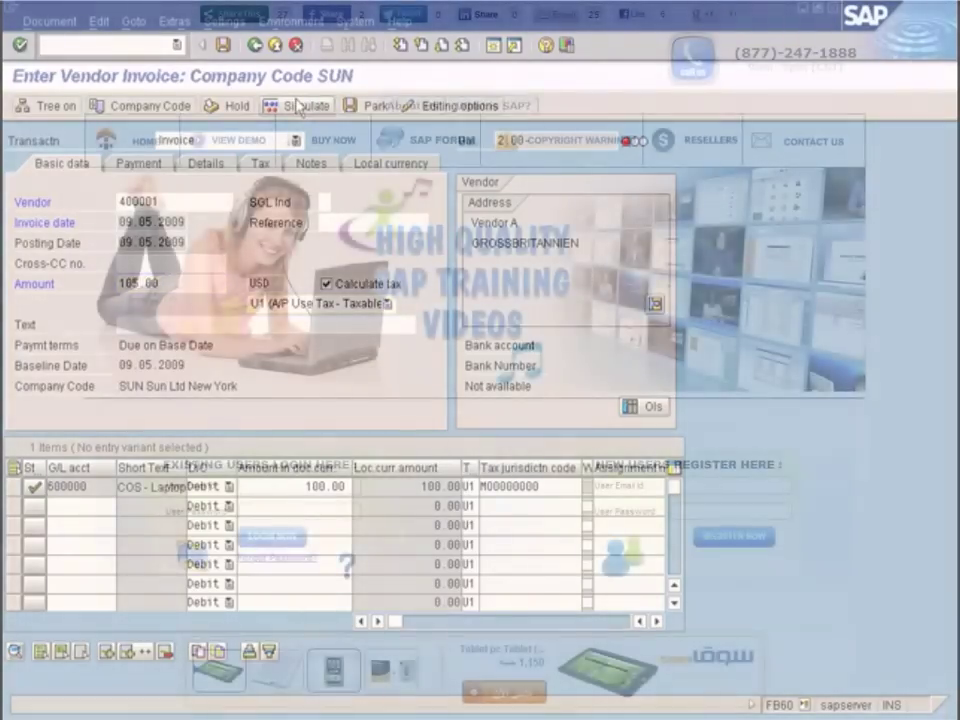
left_click(283, 104)
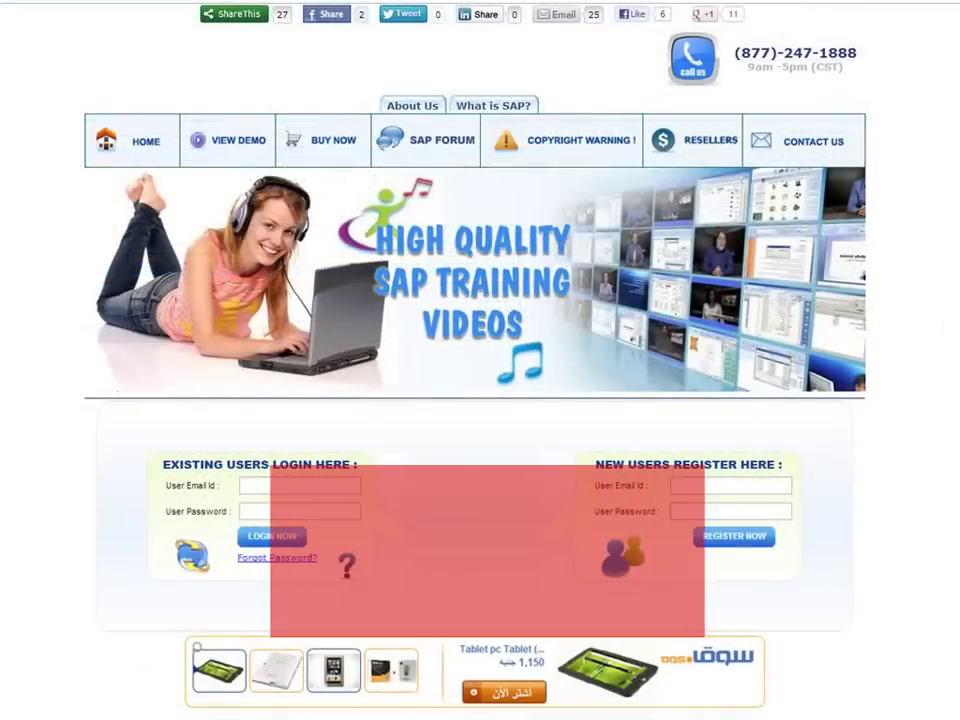